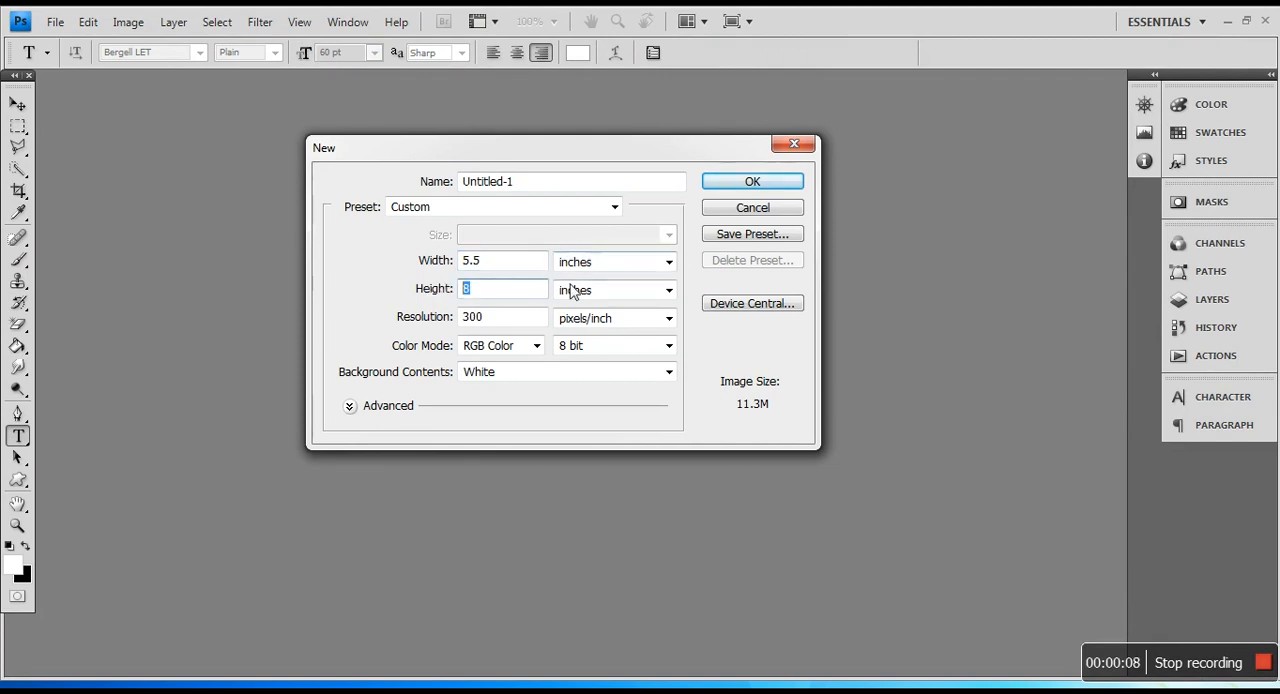
Step: Create a new 5.5 by 8 inch RGB document at 300 pixels/inch with a white background
key("Tab")
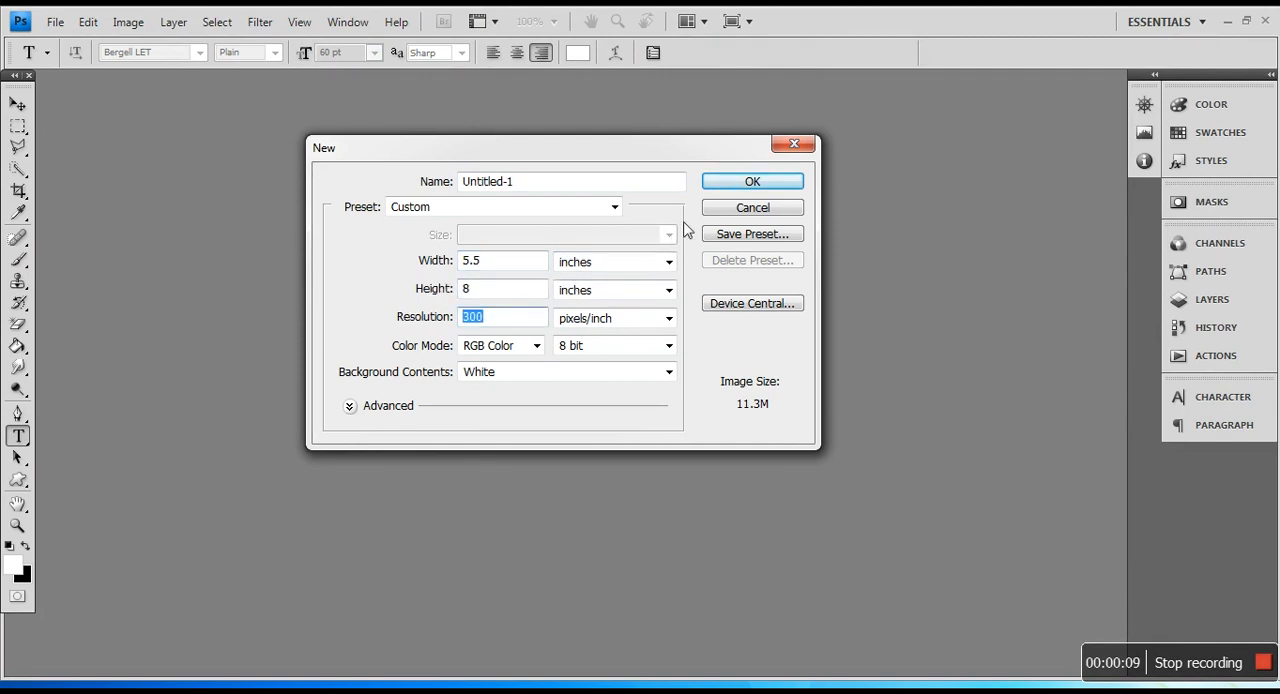
left_click(710, 190)
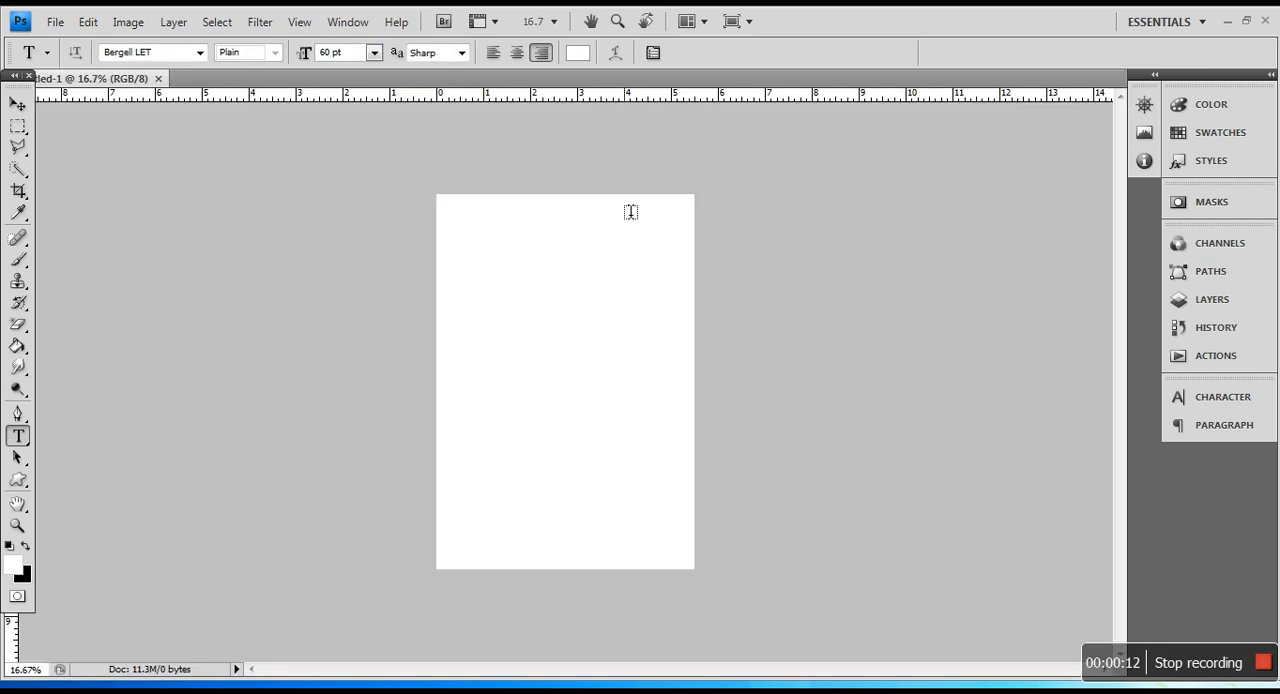
scroll(628, 214, "up", 4)
Step: Open the reference invitation image il_fullxfull.753841192_82r1 from the Desktop
left_click(174, 24)
mouse_move(63, 28)
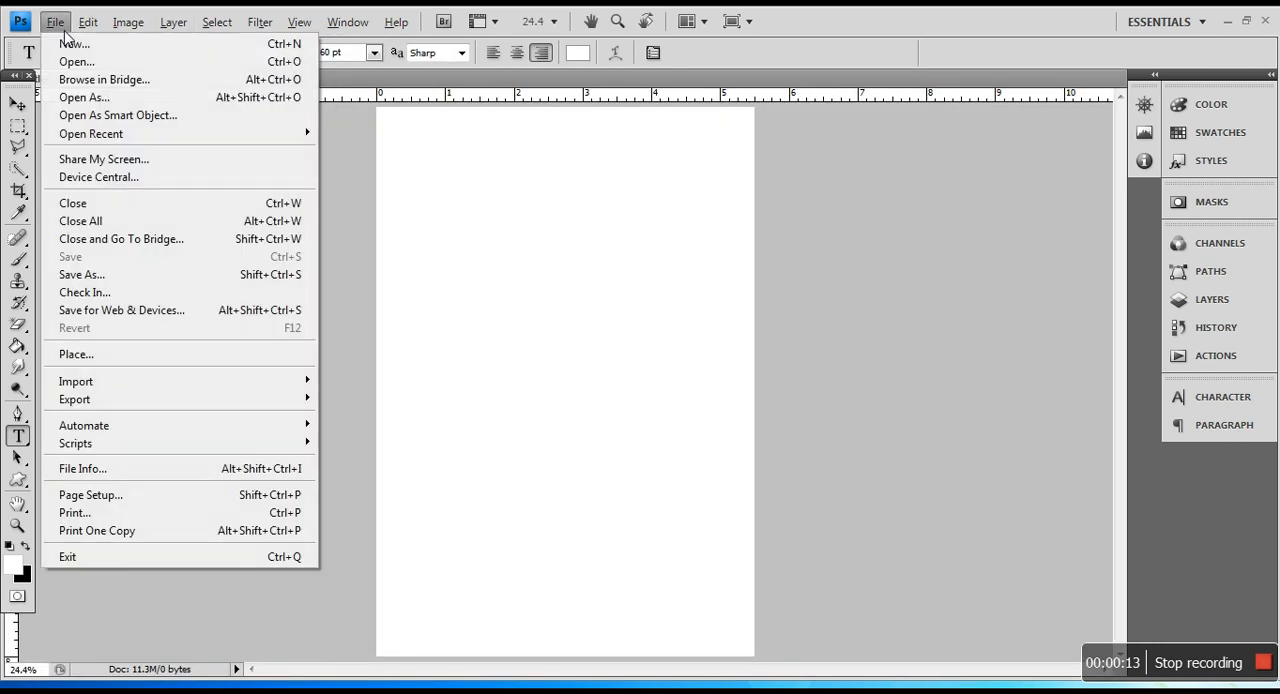
left_click(76, 62)
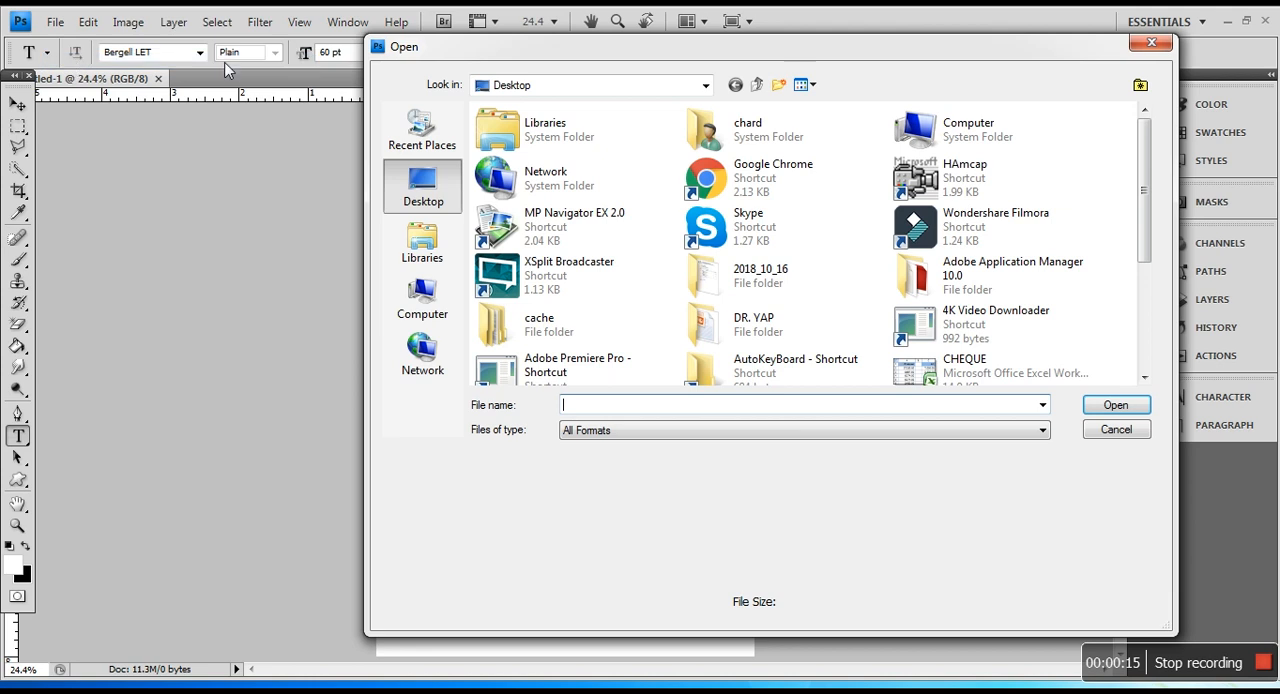
left_click_drag(1150, 170, 1137, 290)
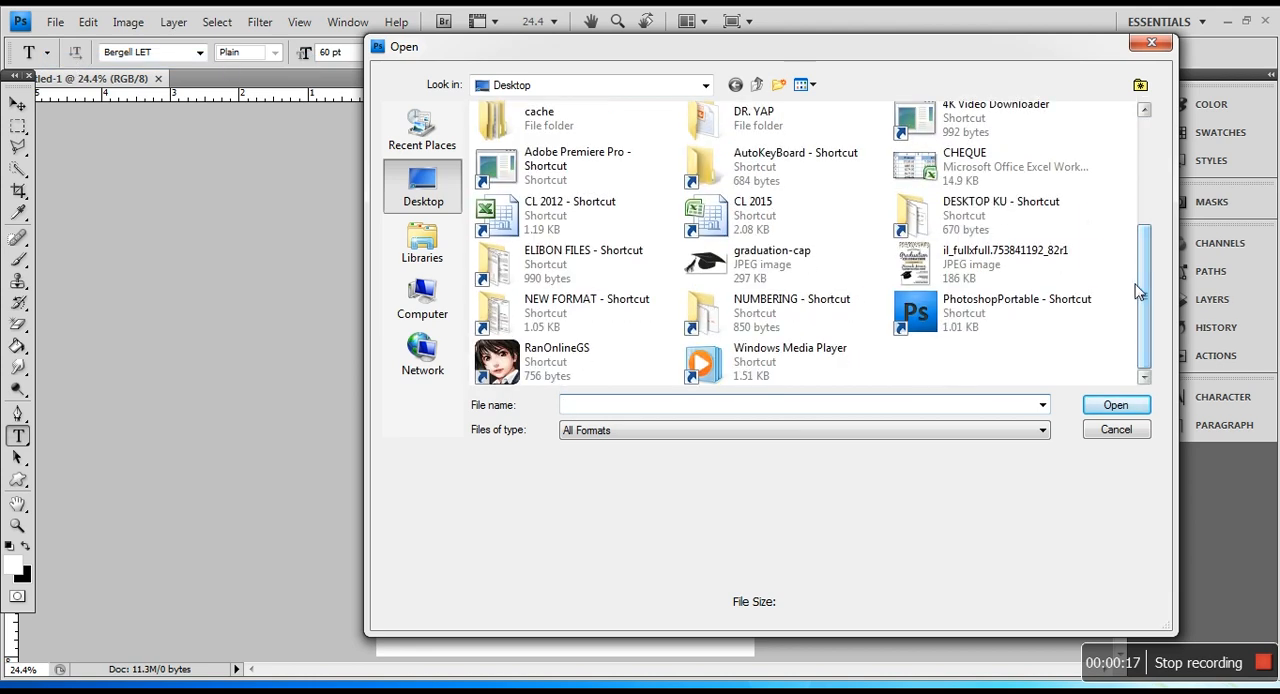
double_click(922, 270)
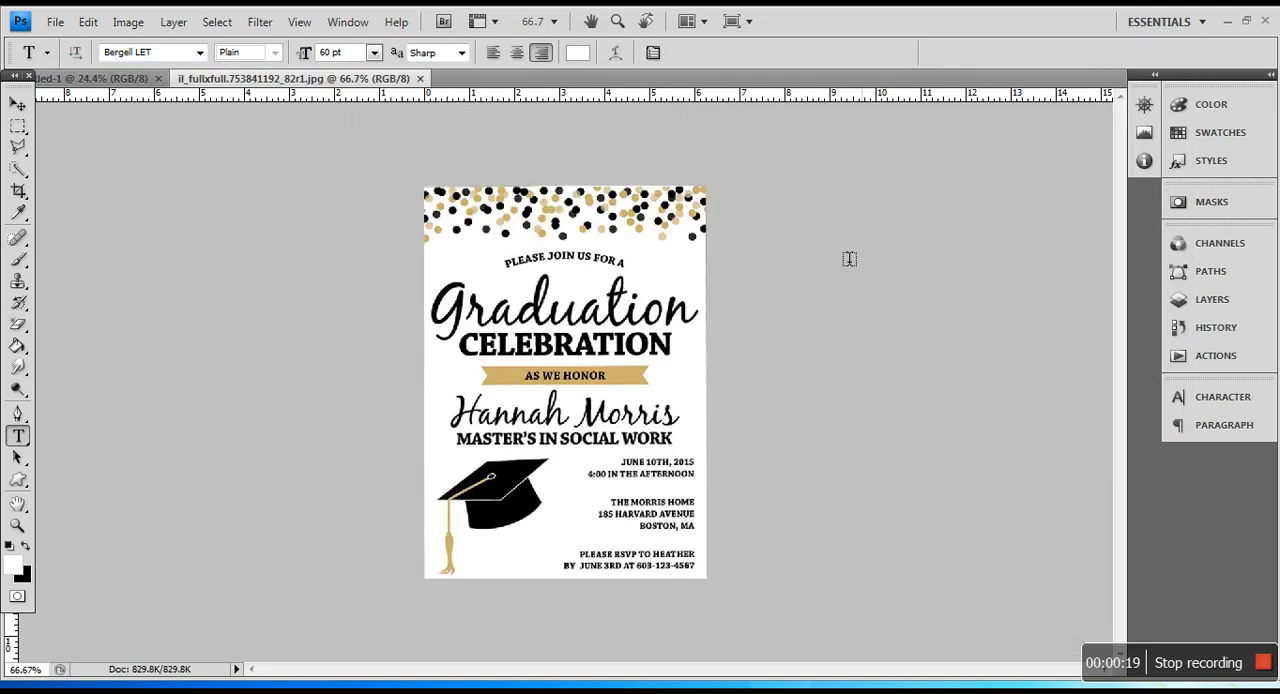
Step: Float the reference image window, copy the invitation into the blank document with the Move tool, and close the source image
scroll(691, 257, "up", 3)
left_click_drag(363, 82, 646, 170)
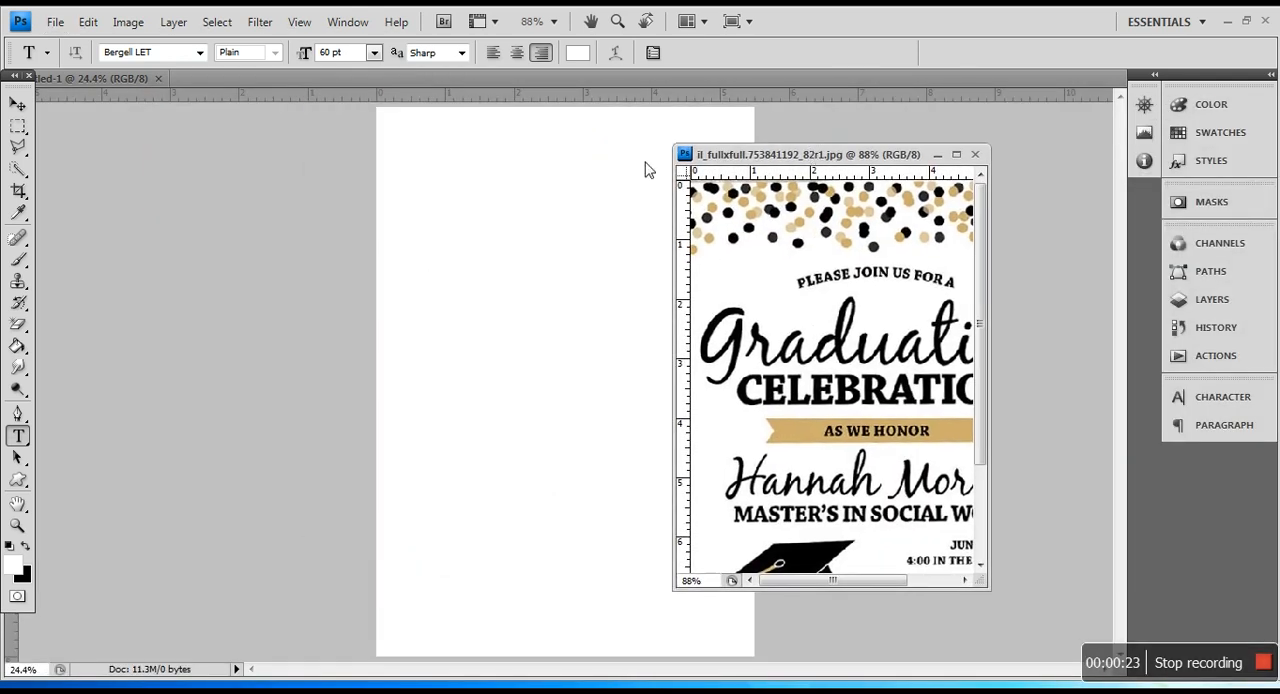
left_click(17, 103)
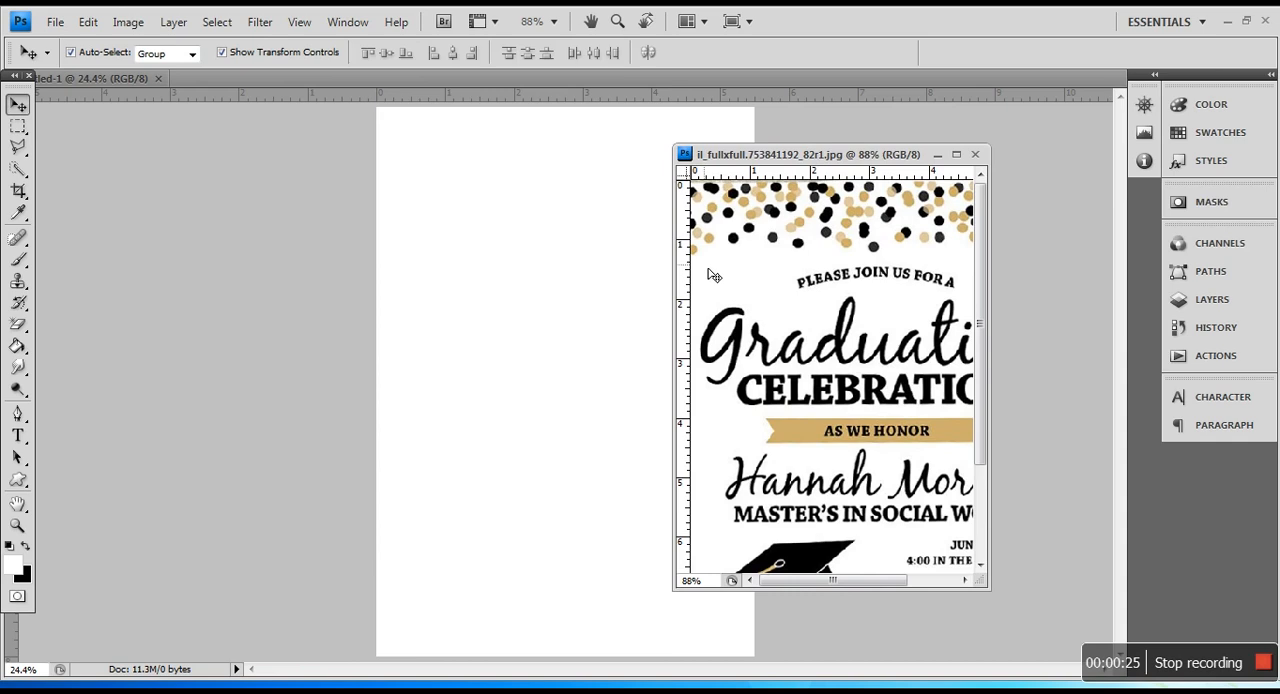
left_click_drag(763, 285, 595, 277)
left_click(975, 154)
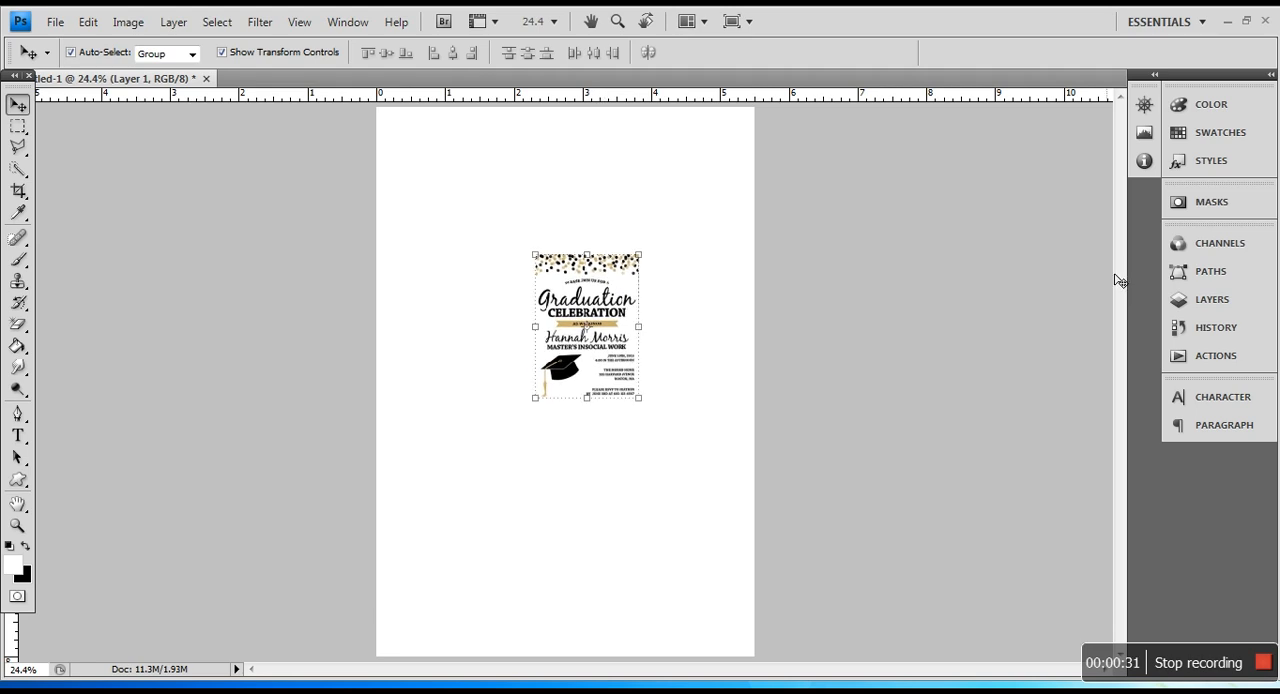
Step: Show the layer list and enlarge the pasted invitation to about 4.7 inches wide, aligned with the page's upper edge
left_click(1201, 306)
left_click_drag(648, 259, 758, 190)
left_click_drag(643, 212, 617, 219)
left_click_drag(710, 152, 764, 135)
key("Return")
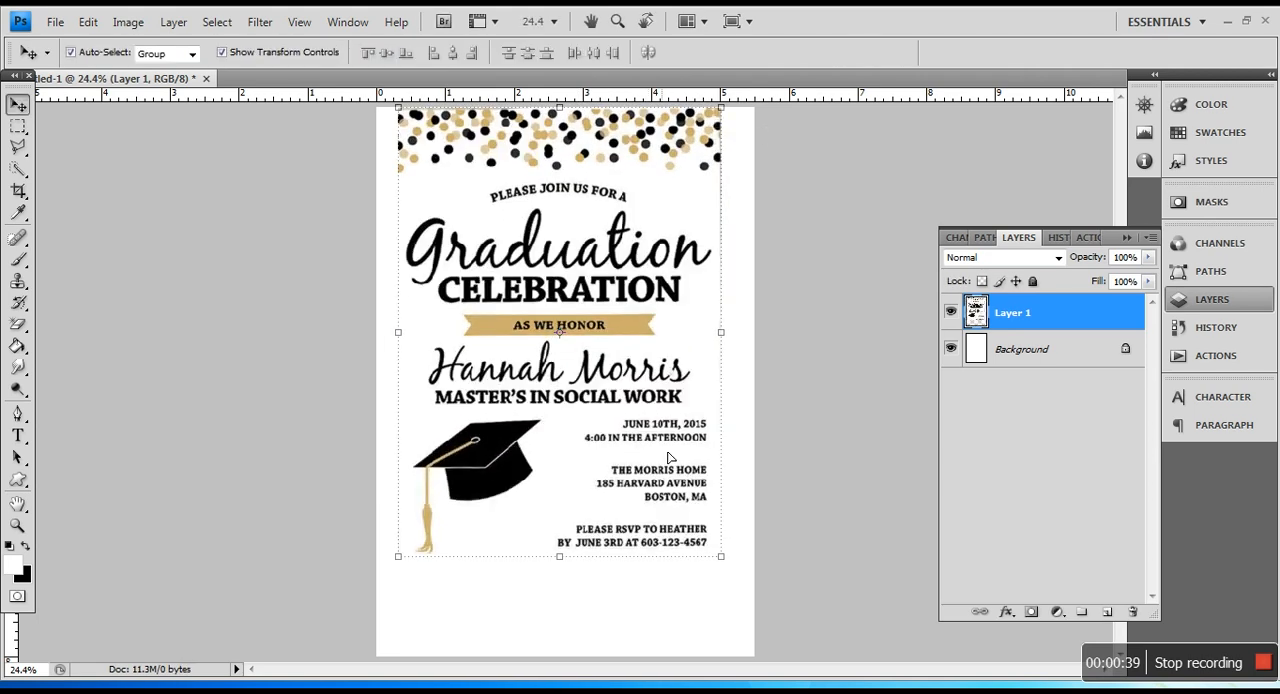
Step: Scale the invitation layer to about 114.9% and reposition it so it spans nearly the full page width
left_click_drag(729, 561, 755, 607)
left_click_drag(690, 325, 683, 326)
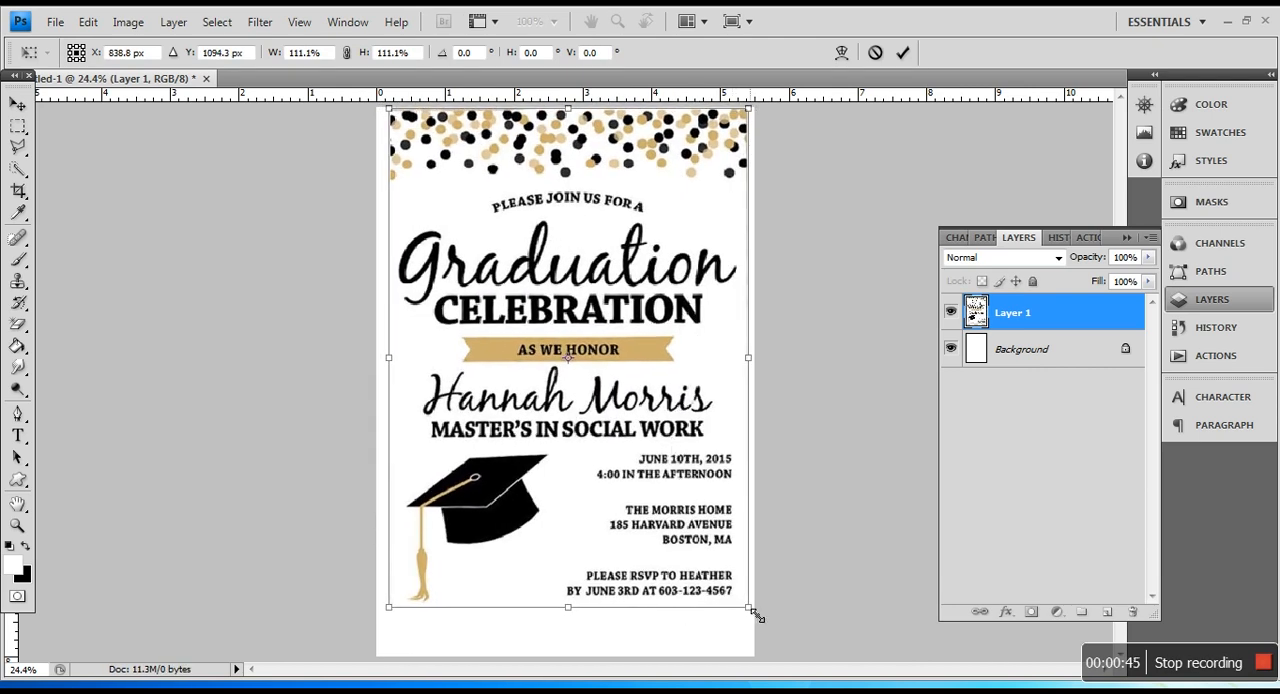
left_click_drag(760, 618, 764, 622)
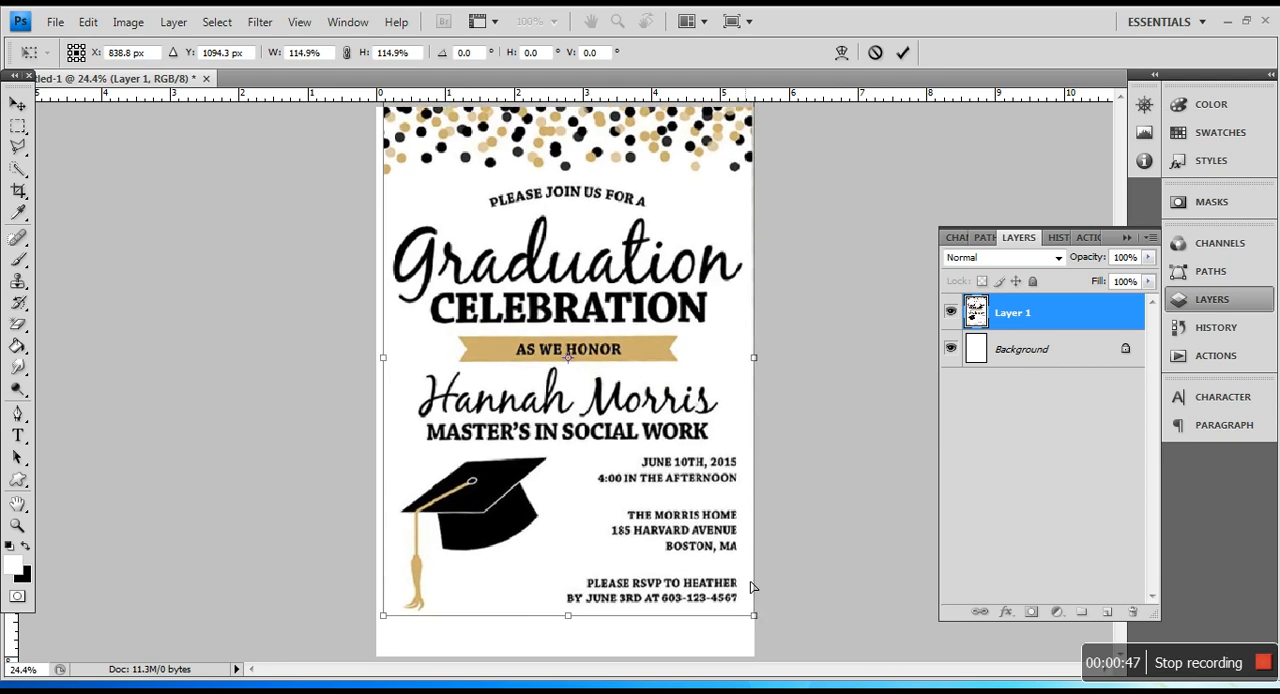
key("Return")
Step: Nudge the invitation layer down and slightly sideways until it sits centred on the page
key("shift+Down")
key("shift+Down")
key("shift+Down")
key("shift+Down")
key("shift+Down")
key("shift+Down")
key("shift+Down")
key("shift+Down")
key("shift+Down")
key("shift+Down")
key("shift+Down")
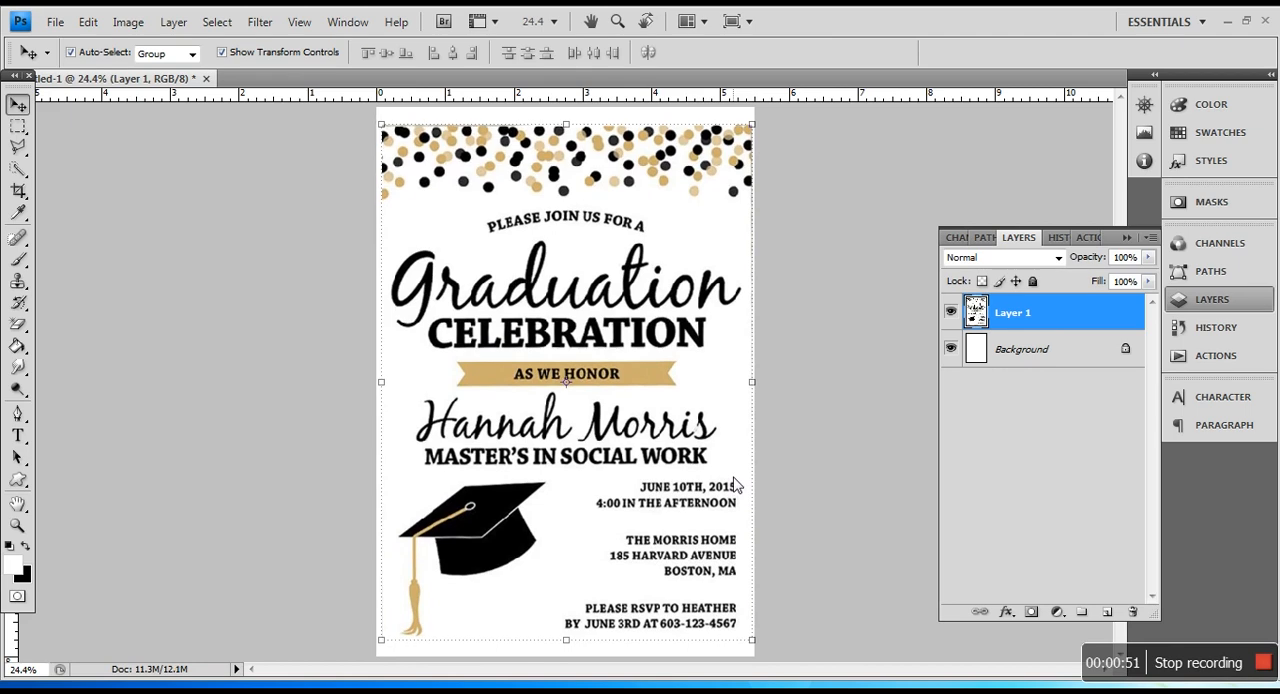
key("shift+Up")
key("shift+Up")
key("shift+Up")
key("Up")
key("Up")
key("Left")
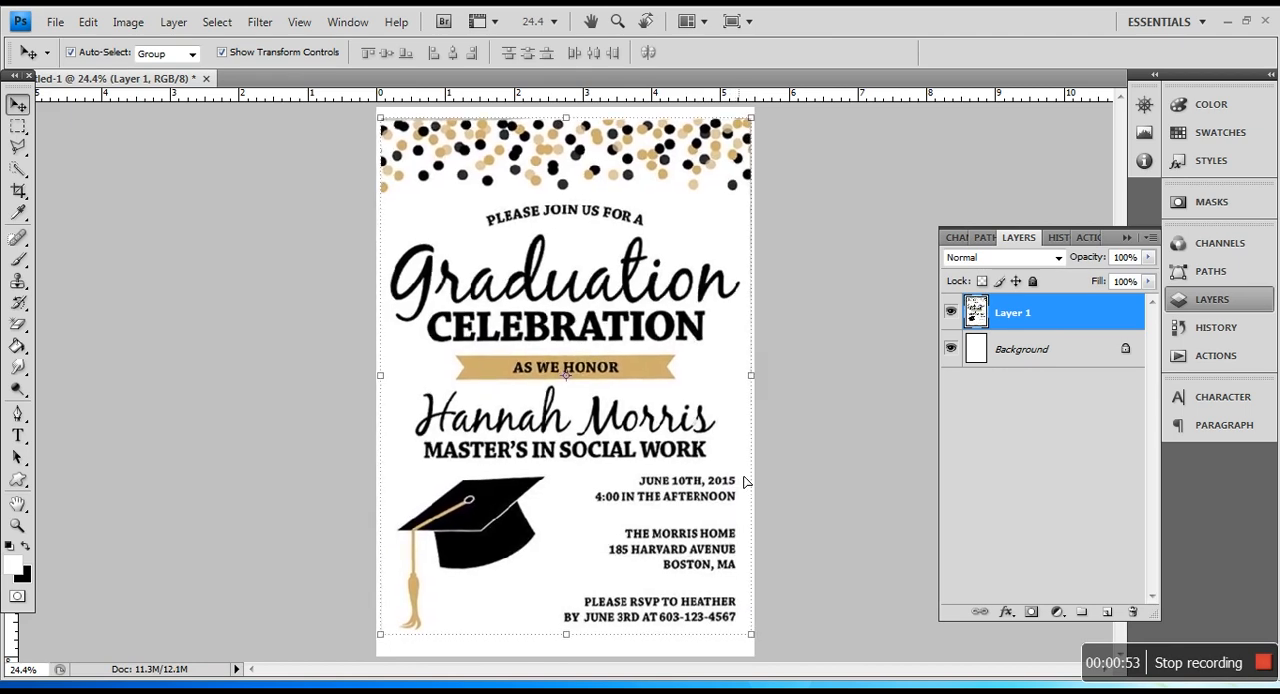
Step: Hide Layer 1 and fill the Background layer with black using the Paint Bucket tool
scroll(658, 403, "up", 2)
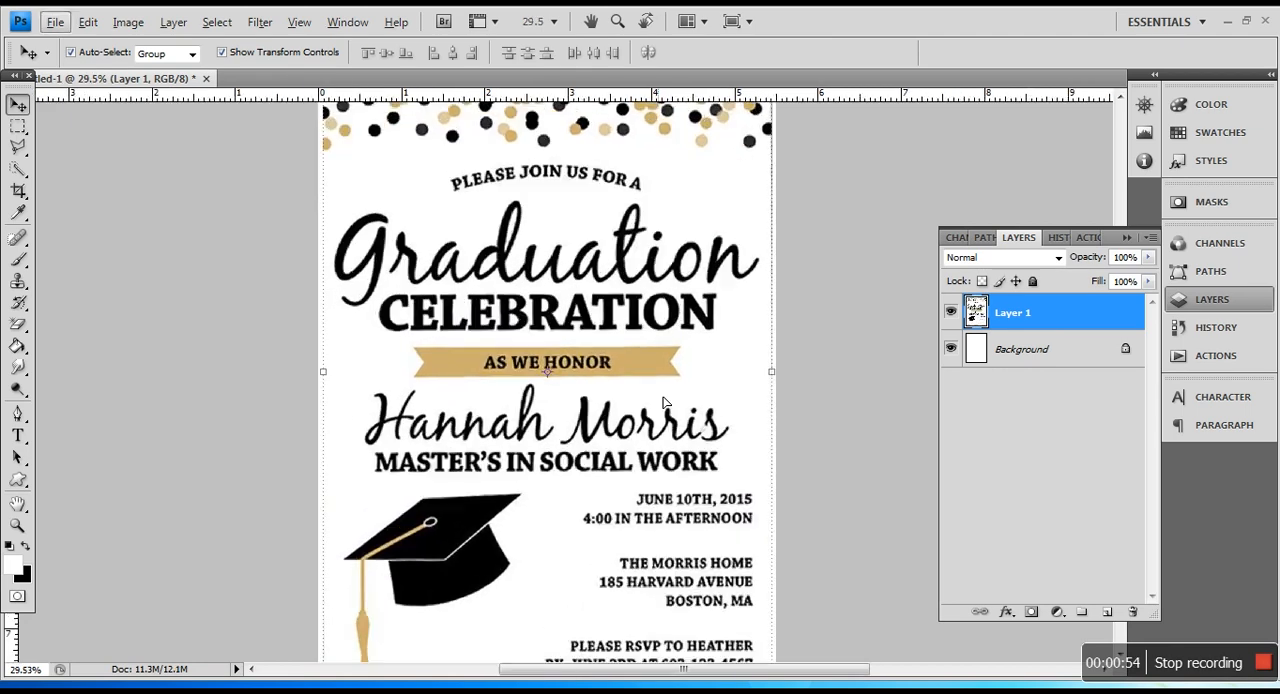
left_click(951, 312)
left_click(1004, 352)
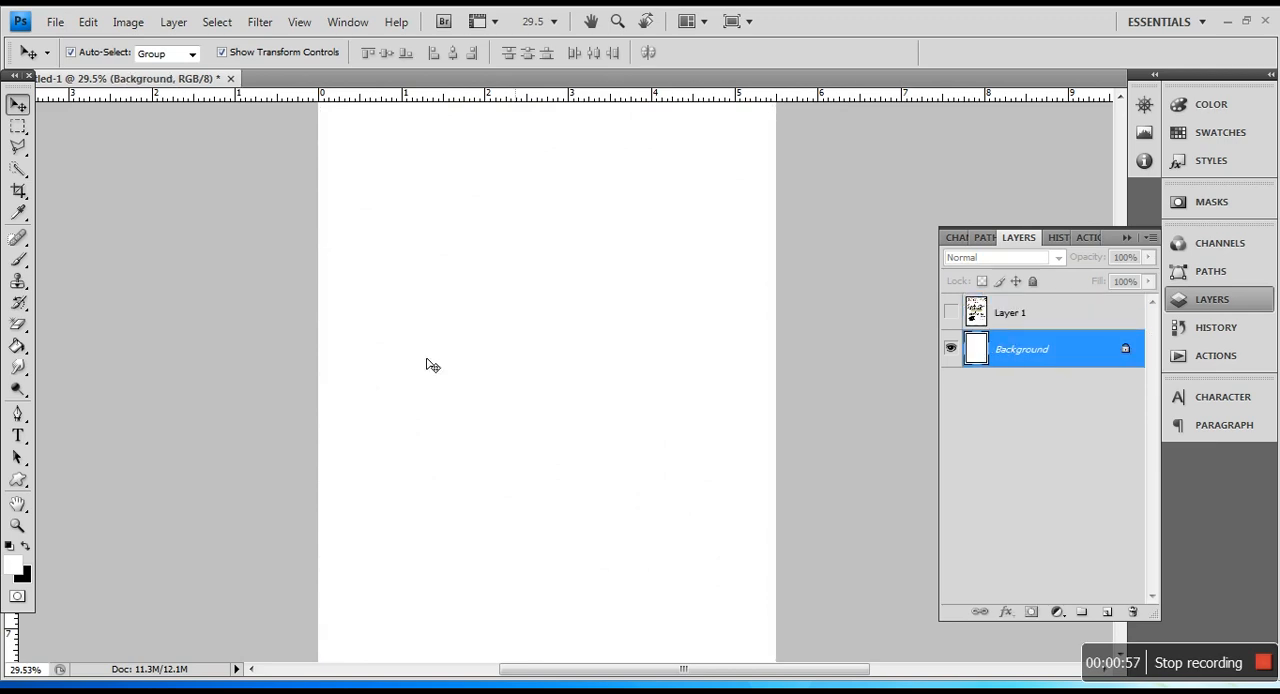
left_click(25, 547)
left_click(19, 346)
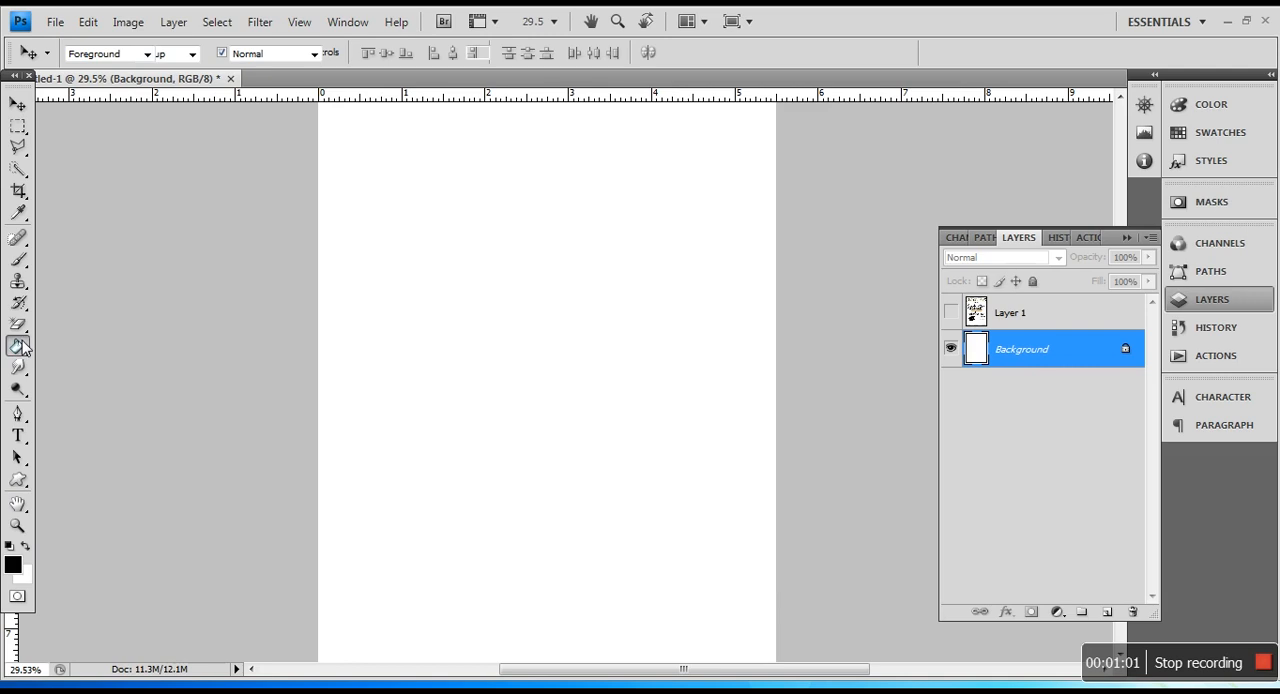
right_click(19, 346)
left_click(63, 360)
left_click(396, 326)
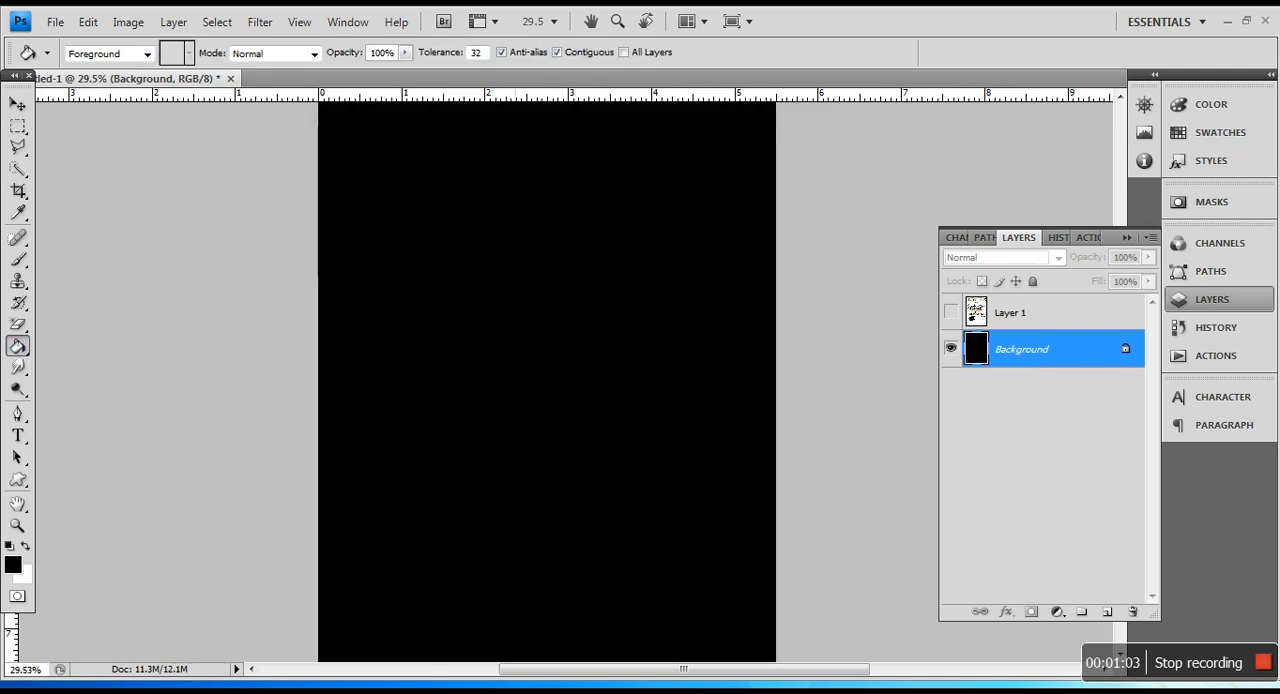
Step: Show Layer 1 again and reduce its fill to 33%
left_click(1005, 313)
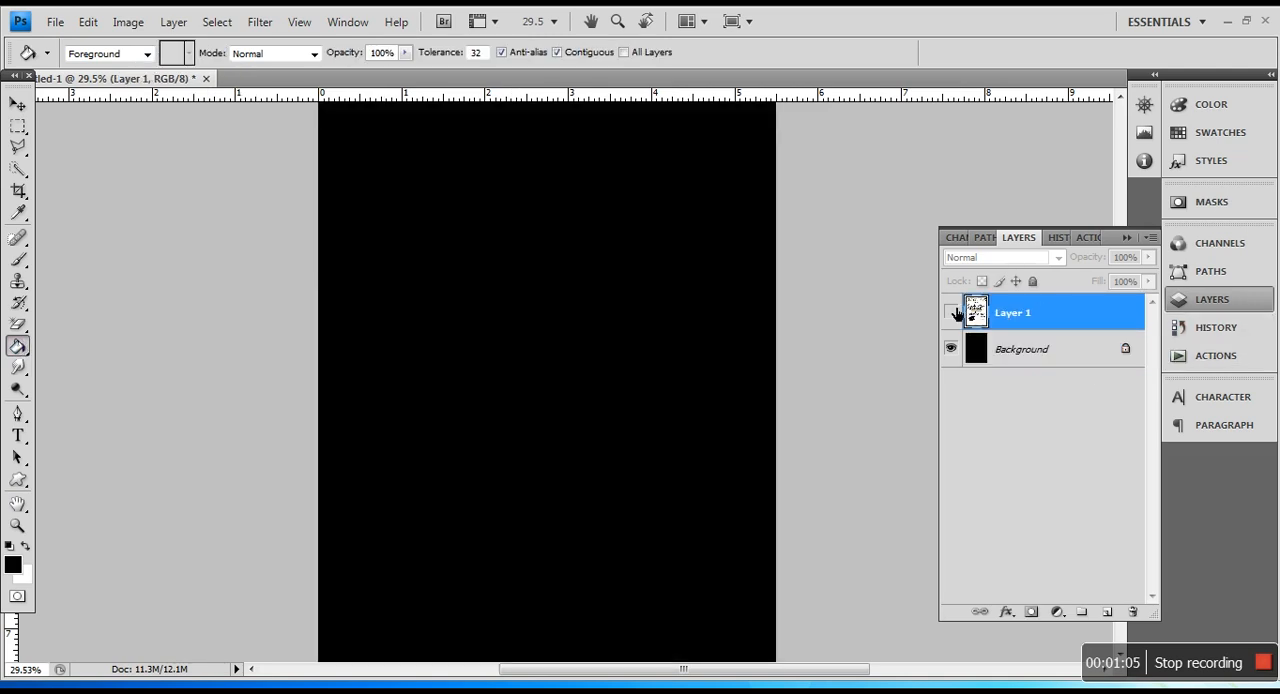
left_click(952, 313)
left_click(1148, 283)
left_click_drag(1102, 302, 1085, 302)
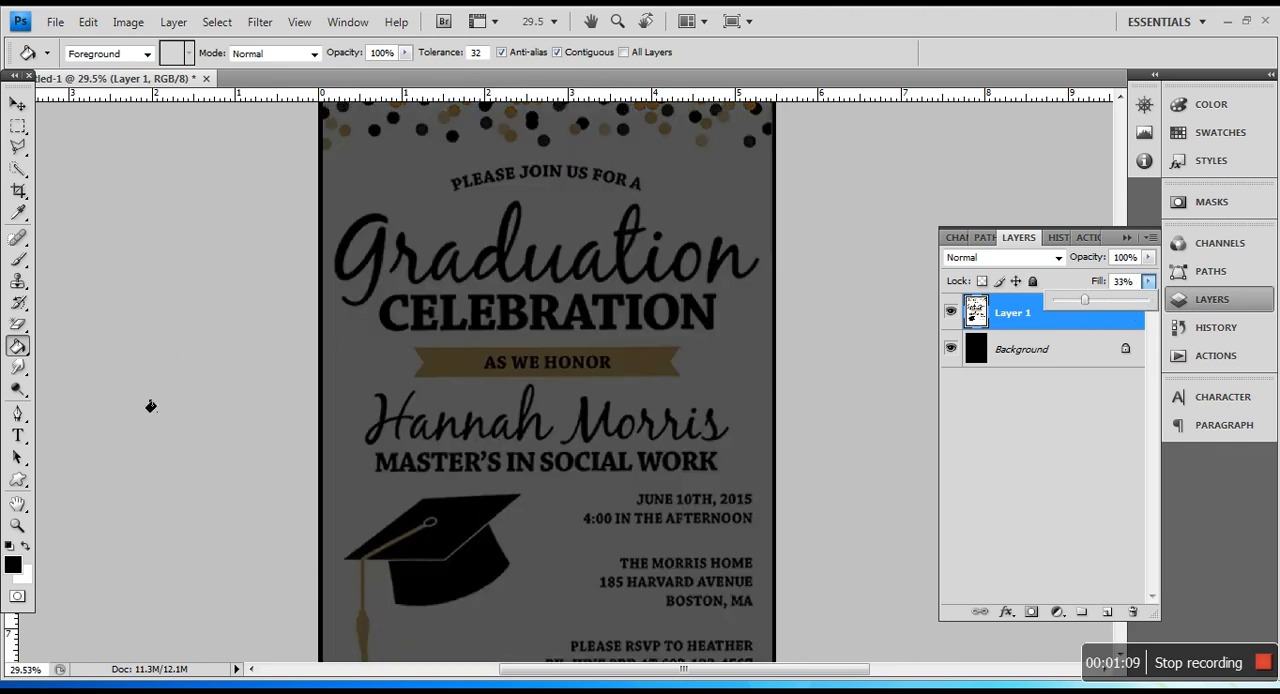
Step: Add white text reading "JUNE" near the date lines of the invitation
left_click(16, 440)
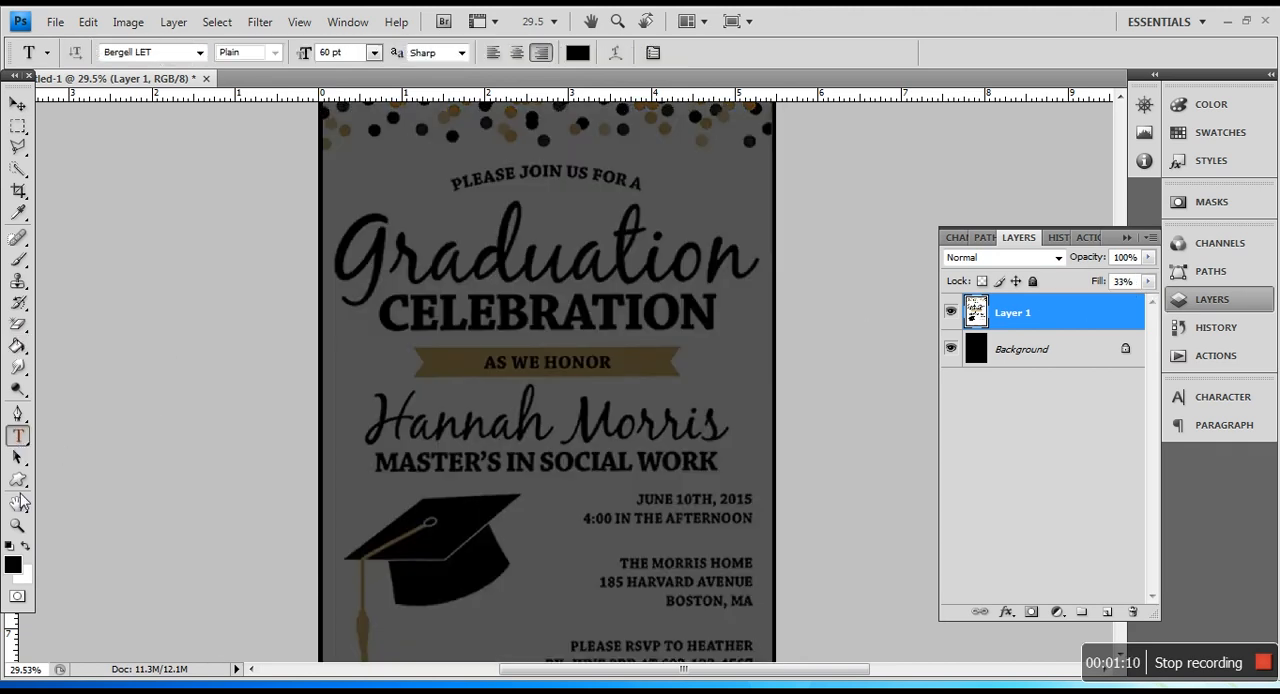
left_click(25, 546)
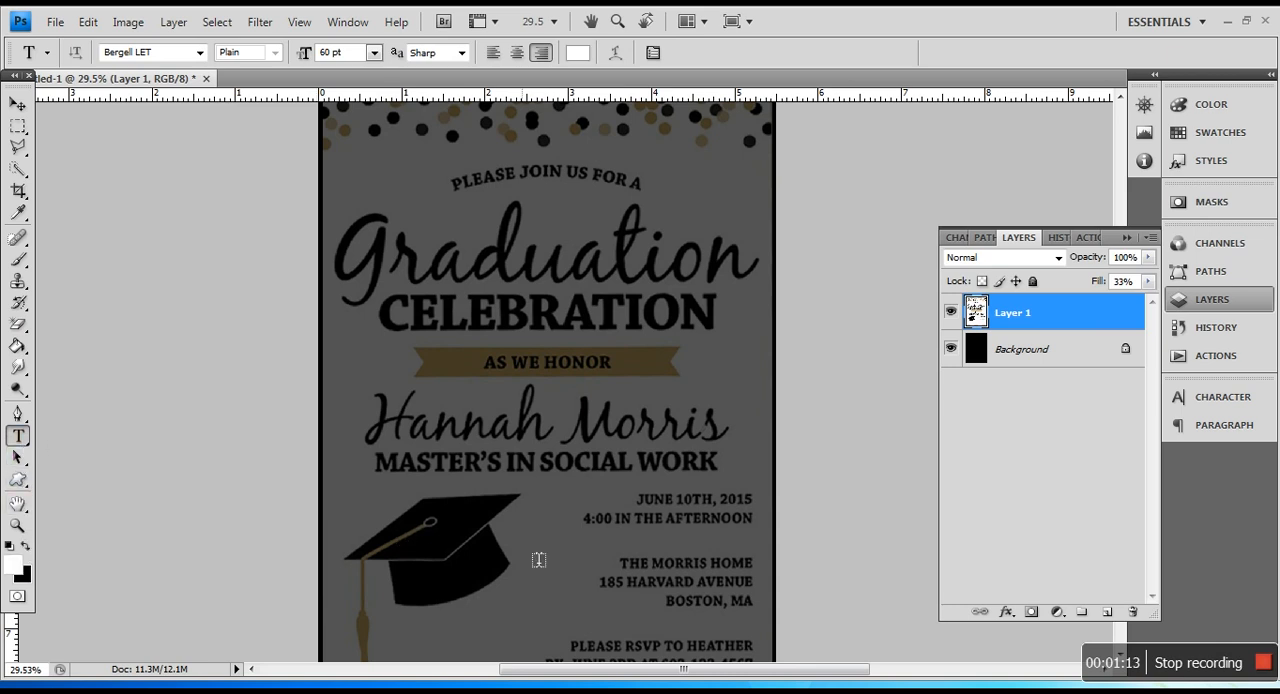
left_click(615, 510)
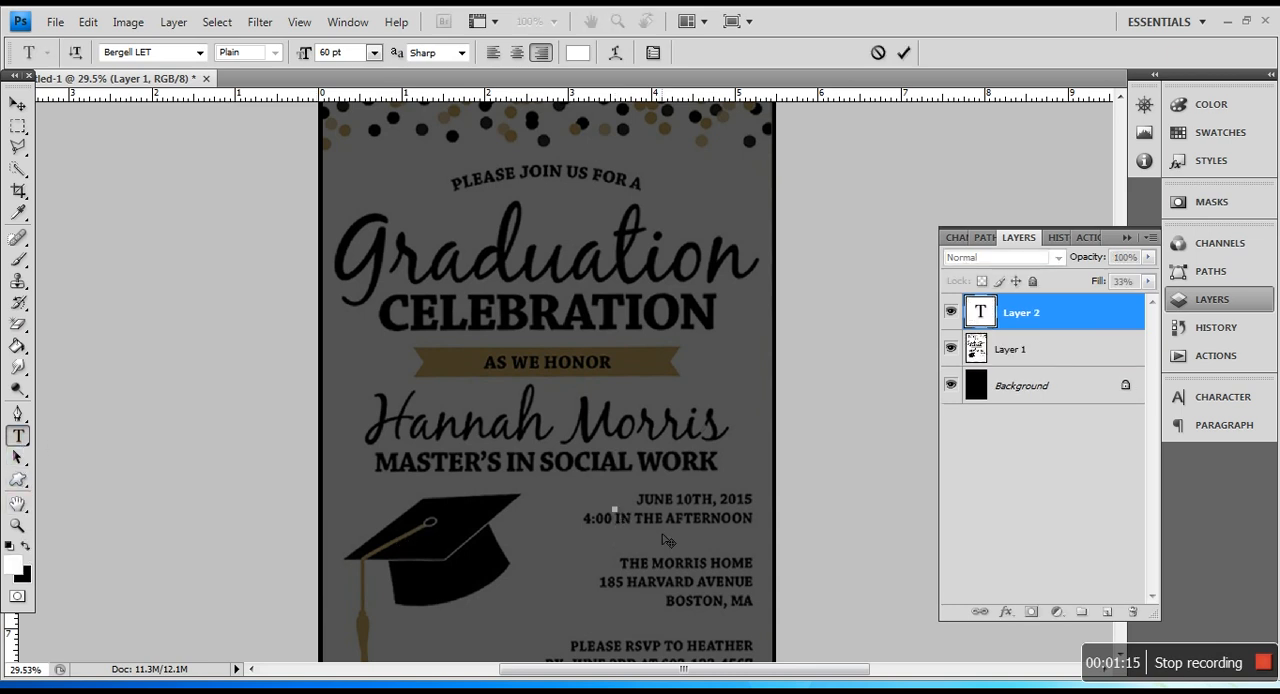
type("JUNE")
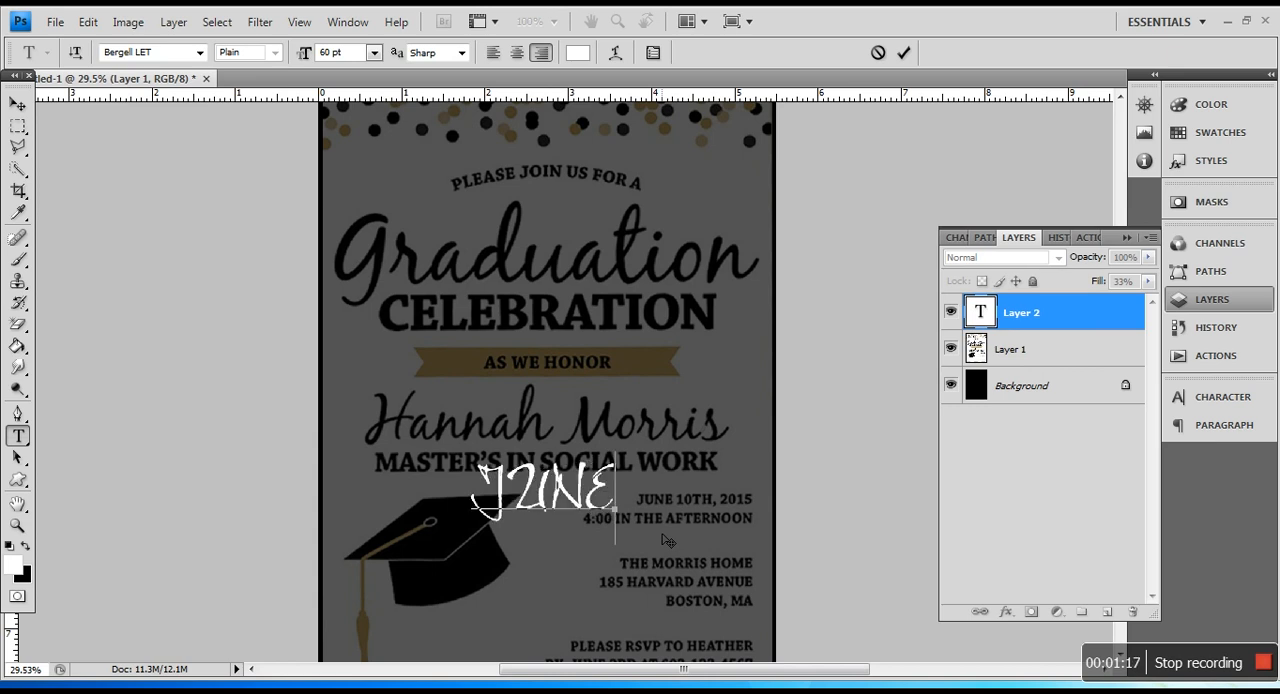
Step: Select the whole JUNE text, try several fonts beginning with "Bel", and set it to Belwe Lt BT Light
key("Left")
key("Left")
key("Left")
key("Left")
key("shift+Right")
key("shift+Right")
key("shift+Right")
key("shift+Right")
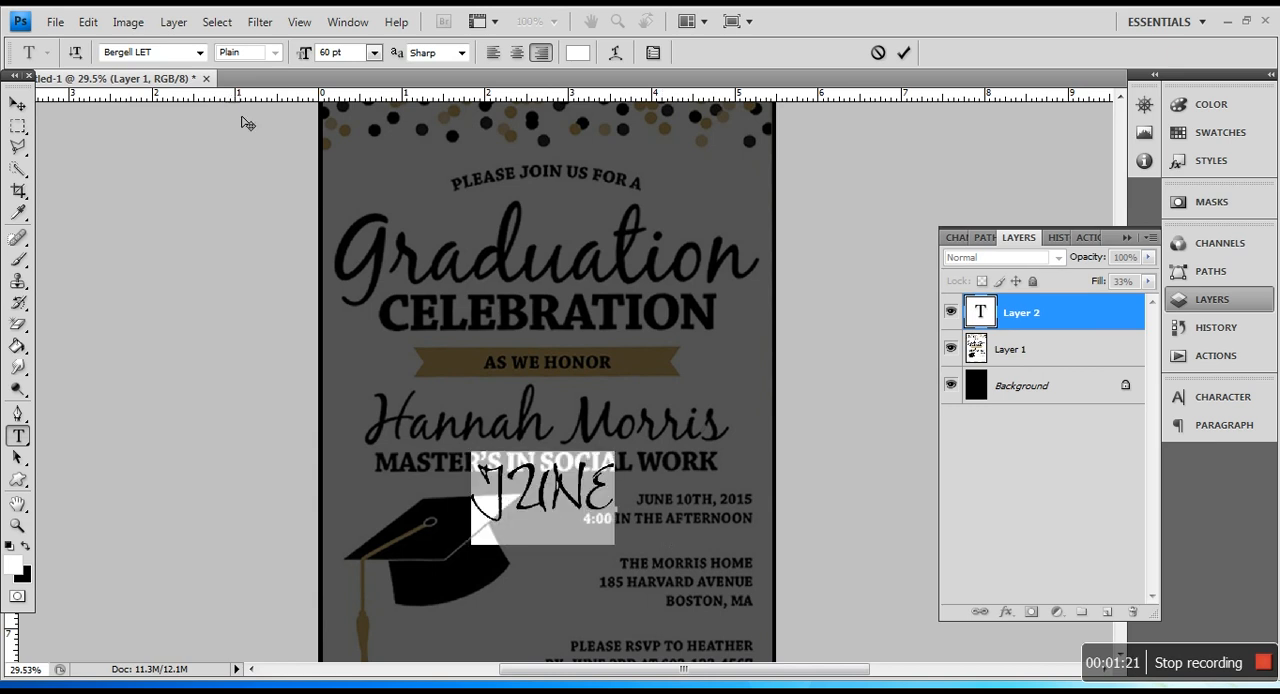
left_click(177, 60)
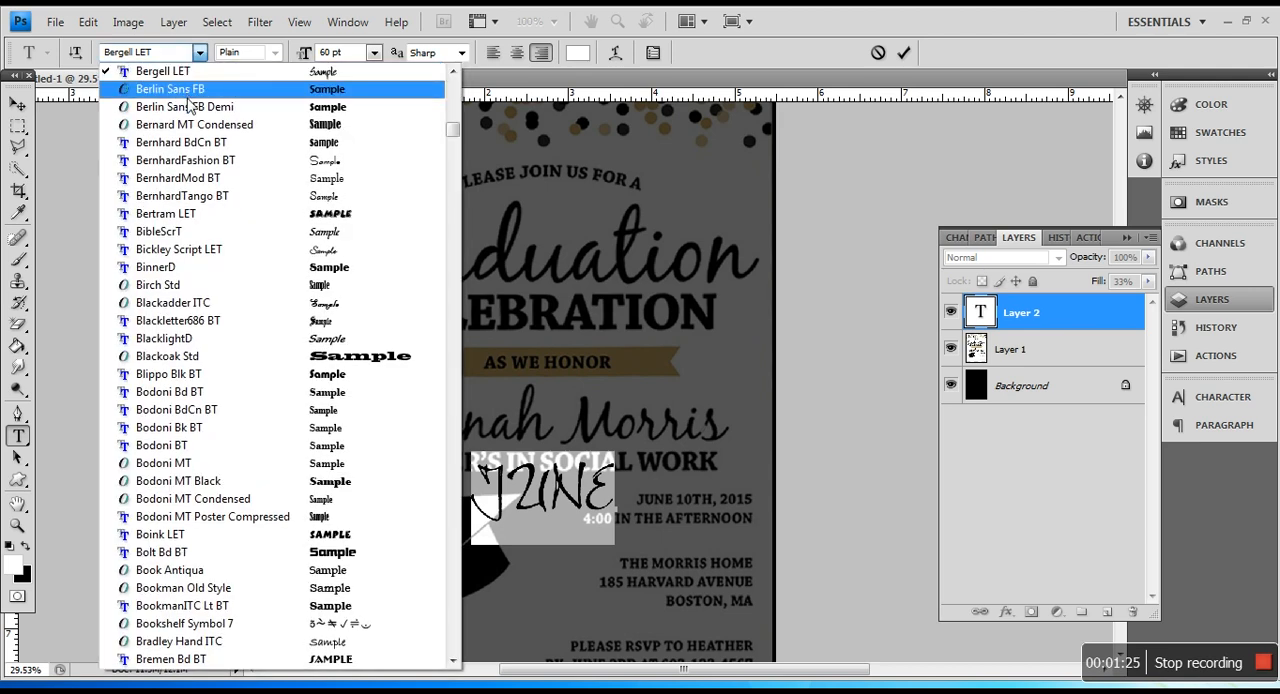
scroll(196, 172, "up", 2)
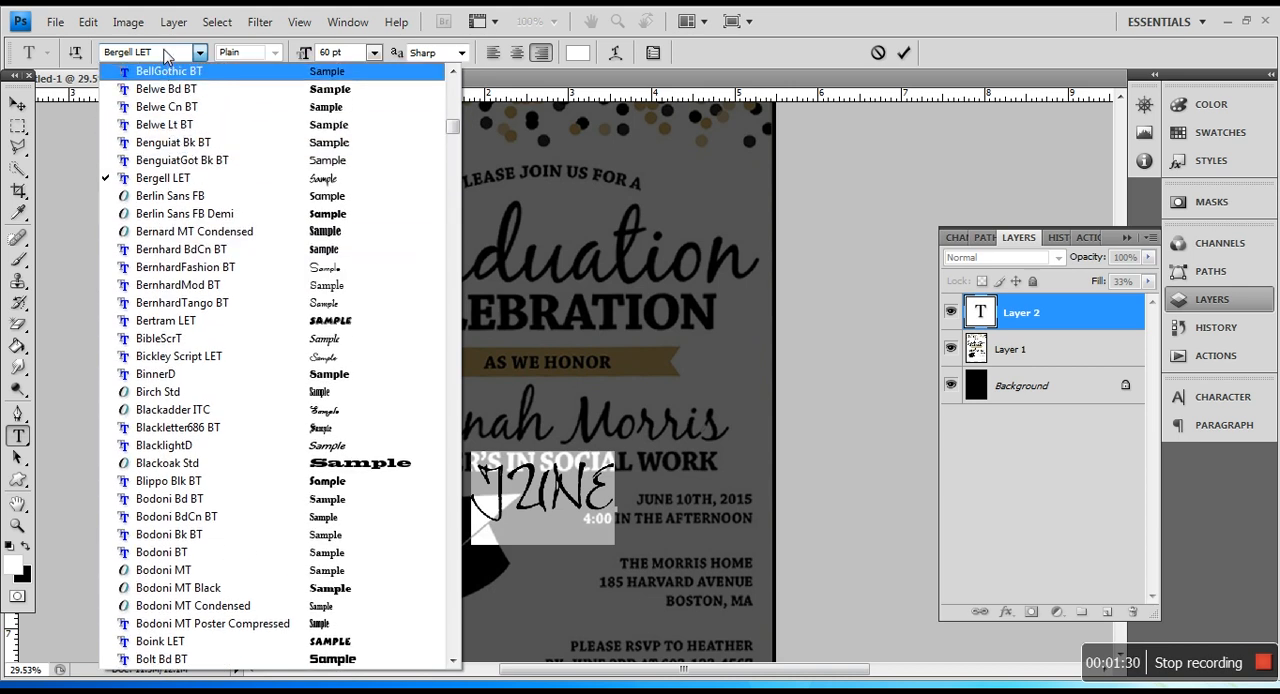
left_click(125, 58)
type("Bel")
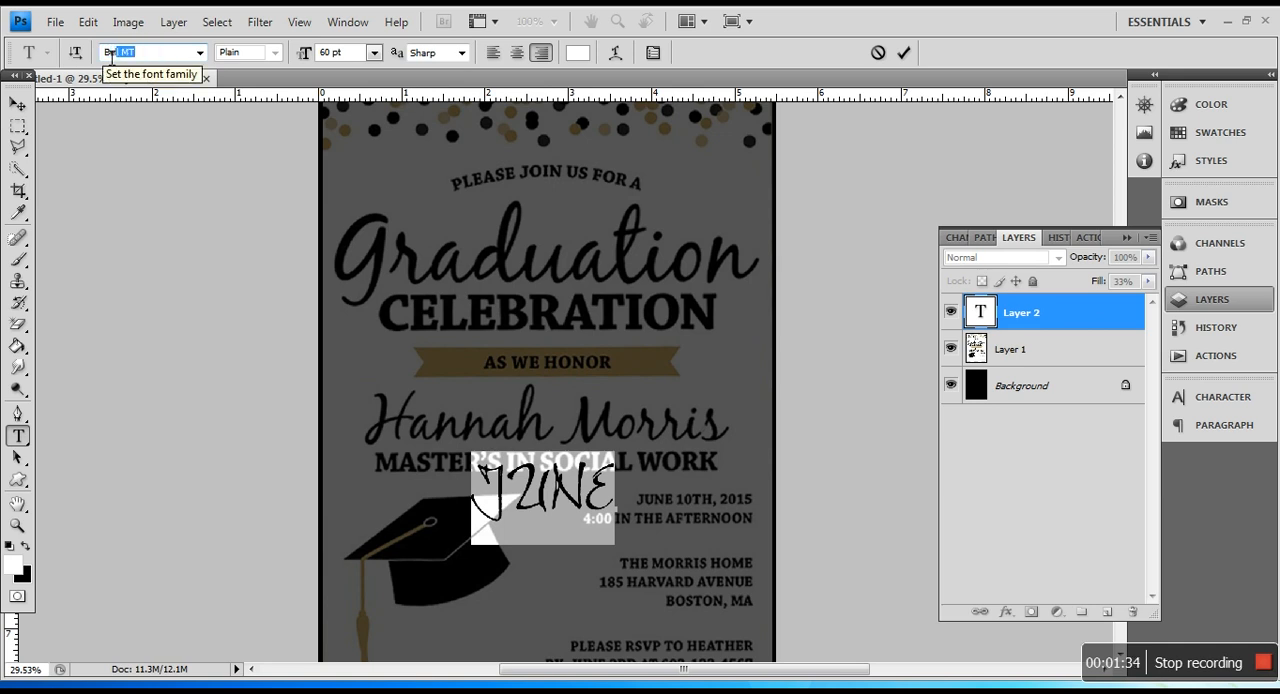
key("Down")
key("Up")
key("Up")
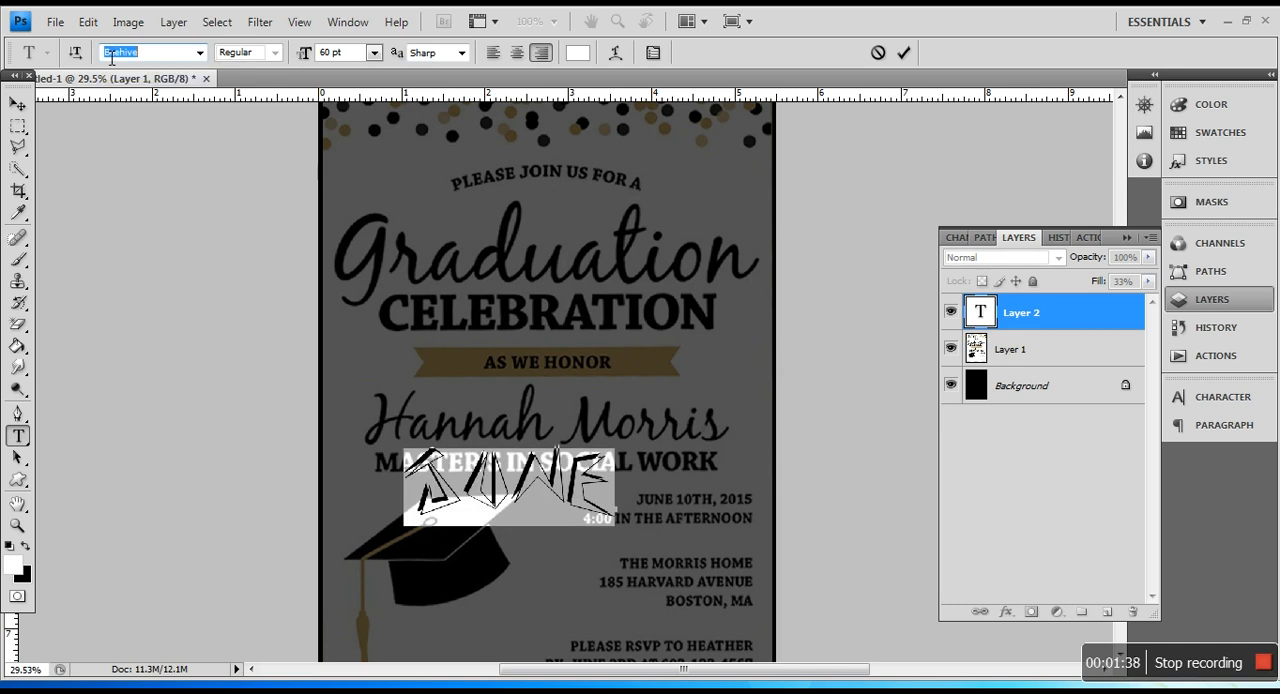
key("Up")
key("Down")
key("Down")
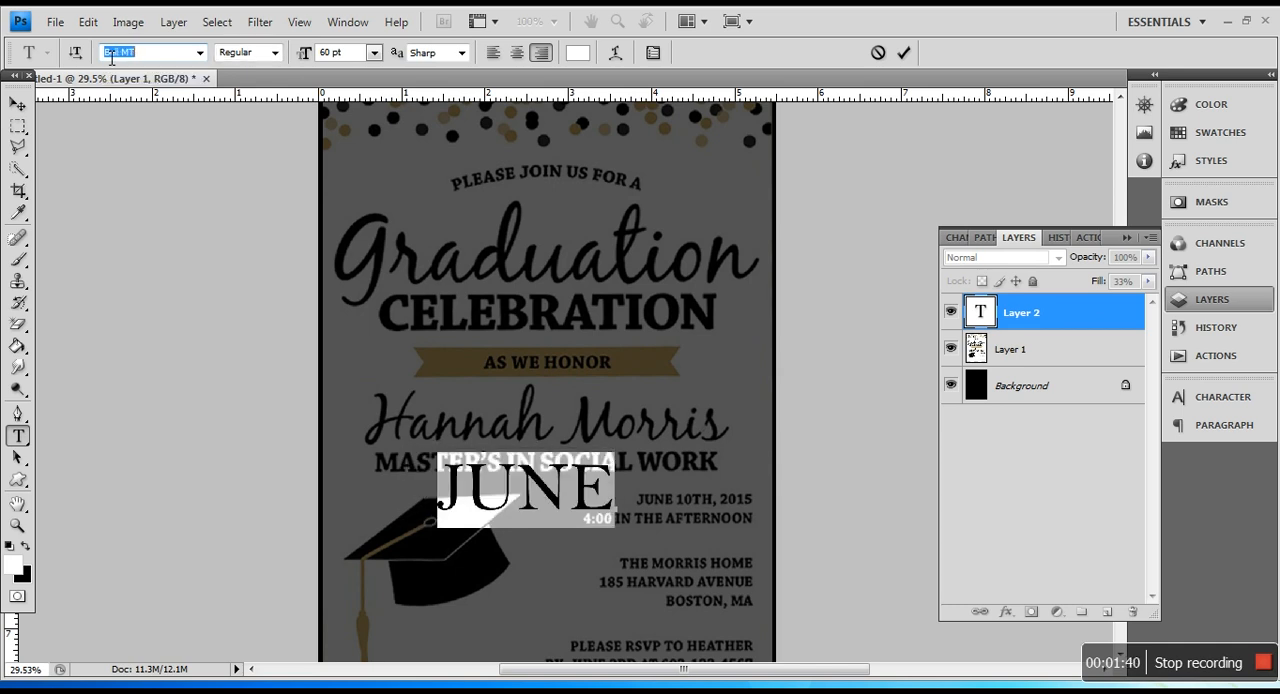
key("Down")
key("Down")
key("Down")
key("Down")
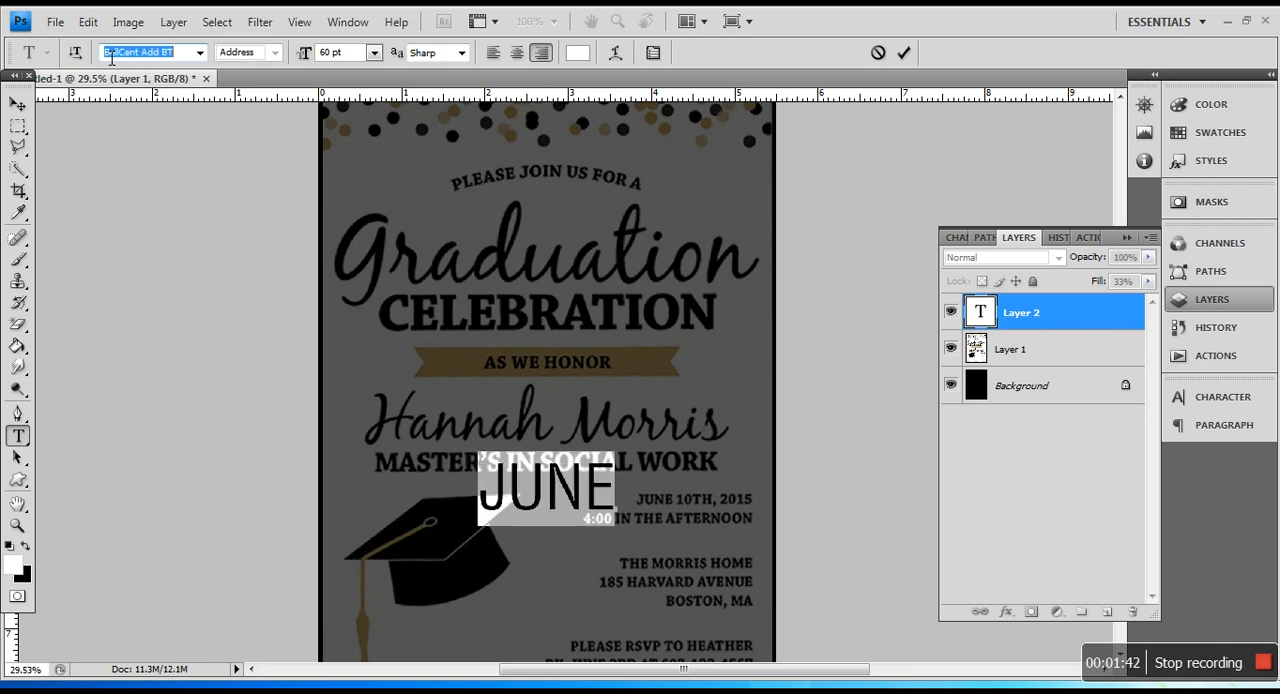
key("Down")
key("Down")
key("Down")
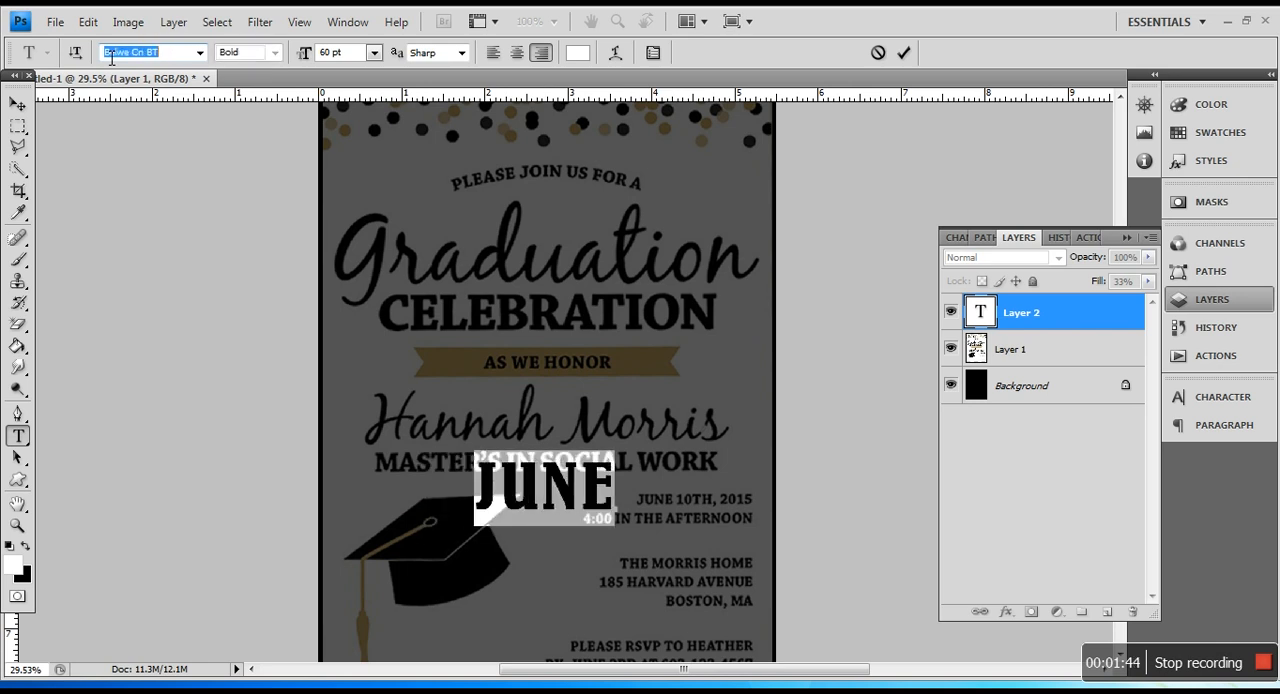
key("Down")
key("Down")
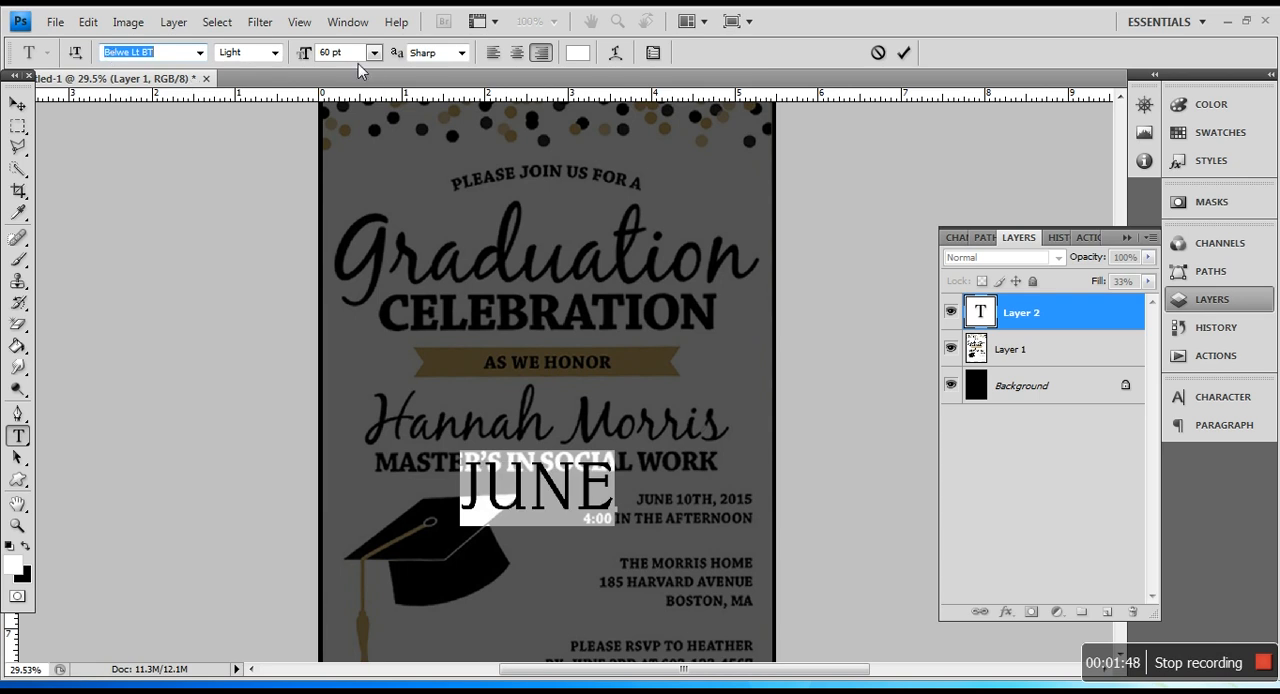
Step: Set the font size of the selected JUNE text to 14 pt
left_click(310, 54)
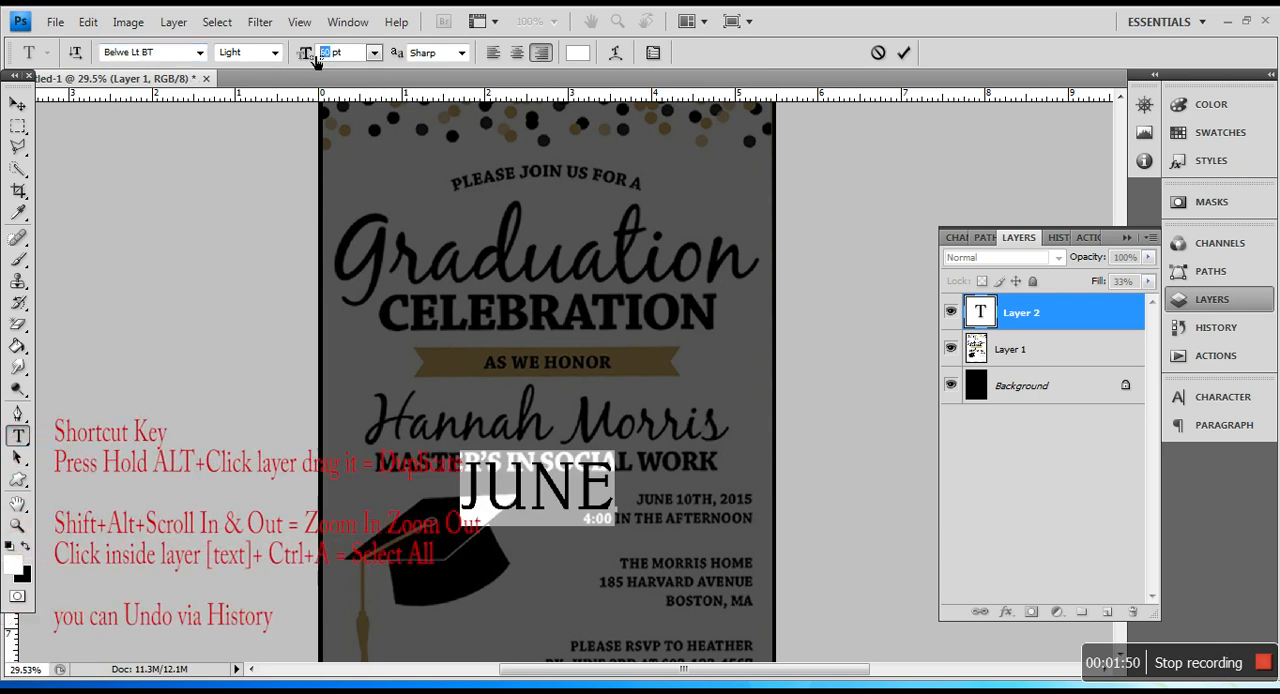
key("BackSpace")
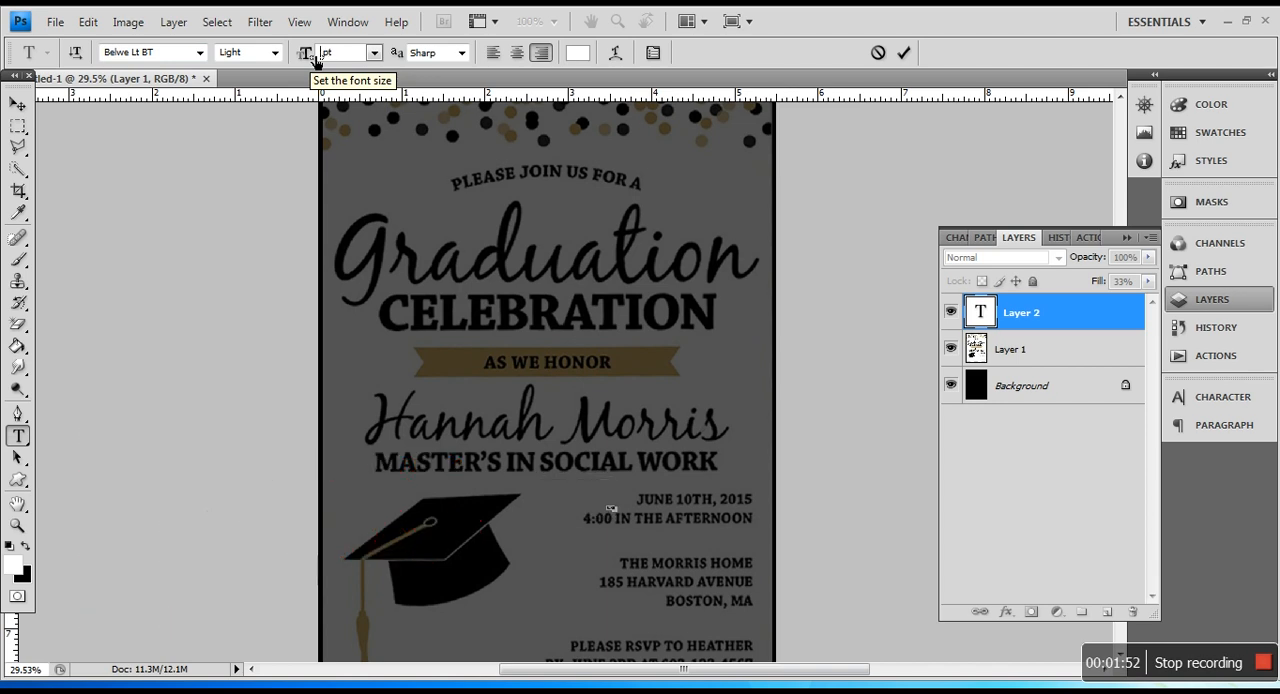
type("15")
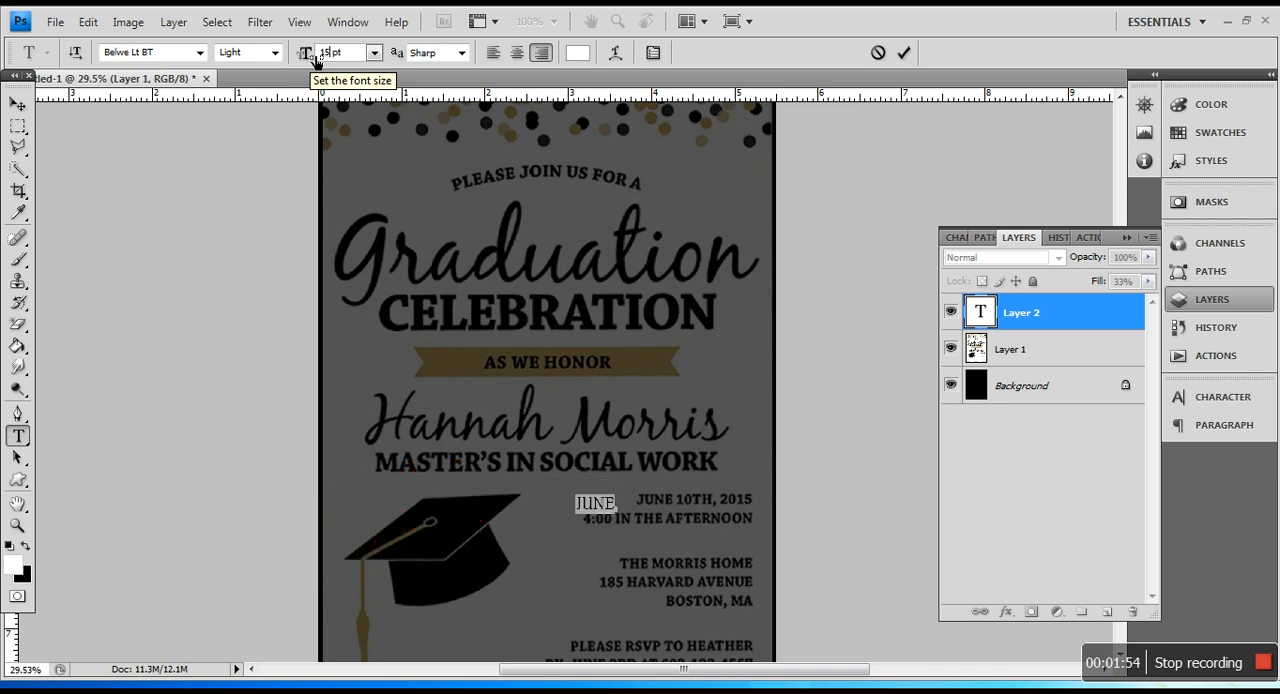
key("Up")
key("Up")
key("Up")
key("Down")
key("Down")
key("Down")
key("Down")
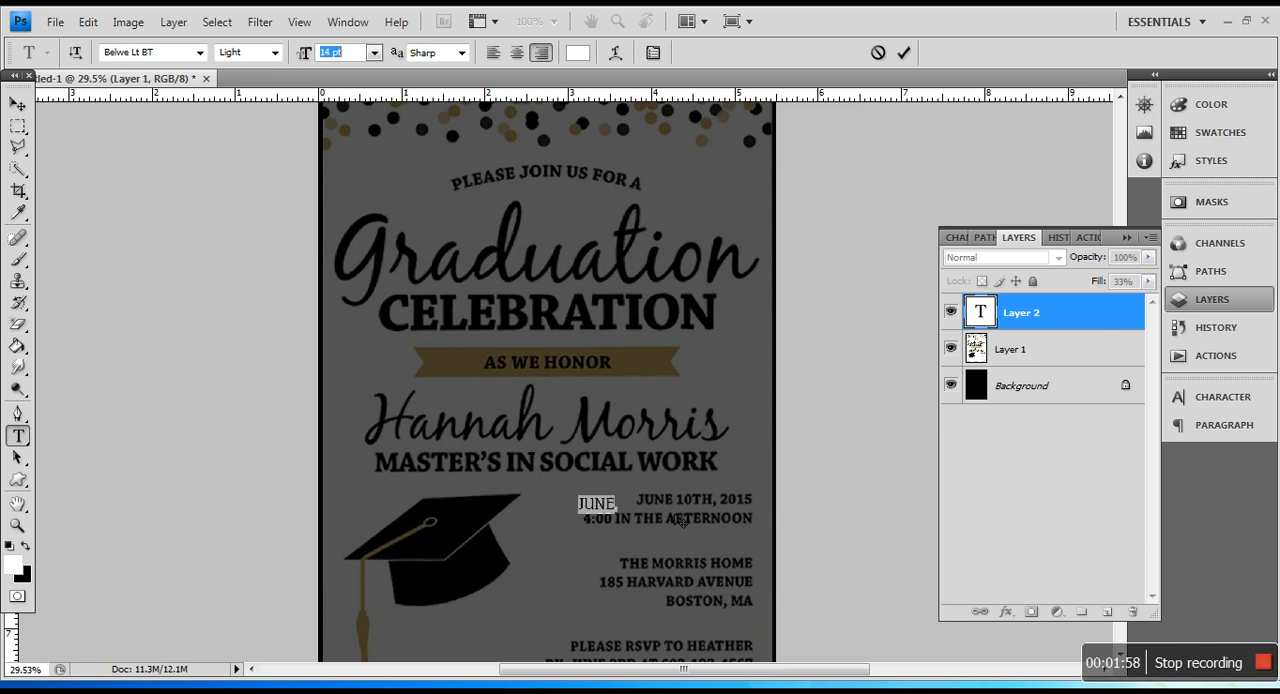
Step: Move the JUNE text up next to the reference date line so they share the same row
scroll(676, 521, "up", 1)
scroll(669, 521, "up", 8)
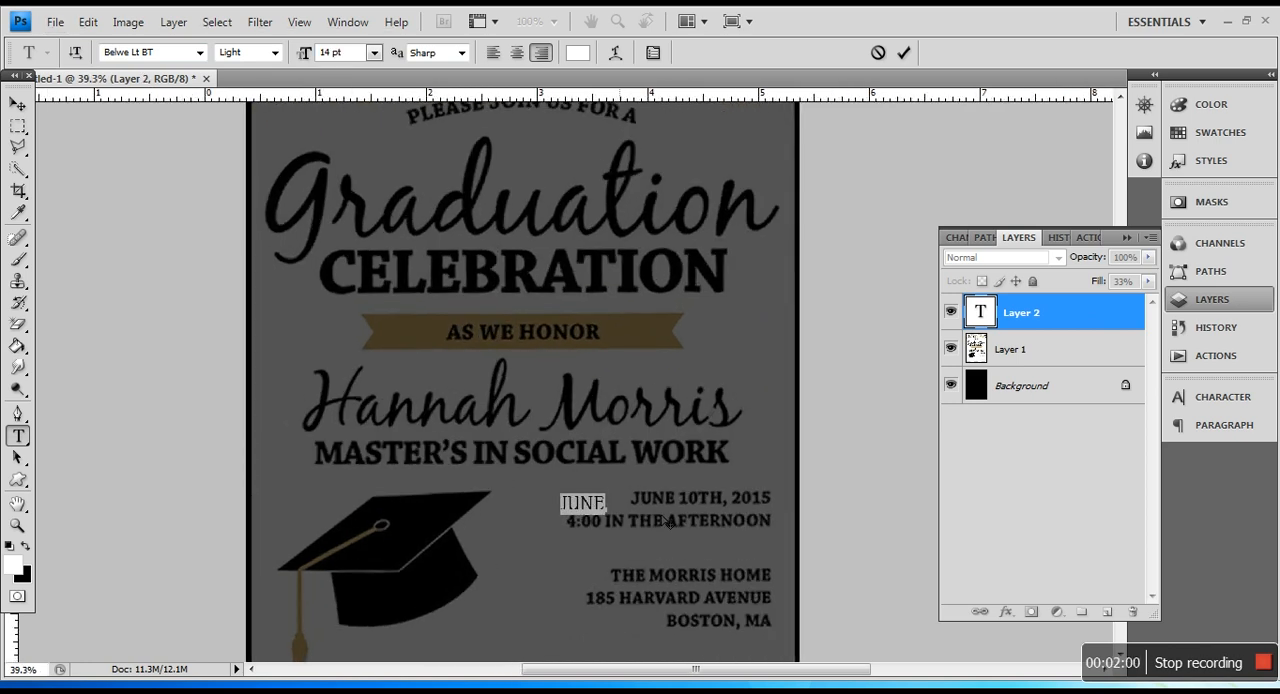
left_click(17, 103)
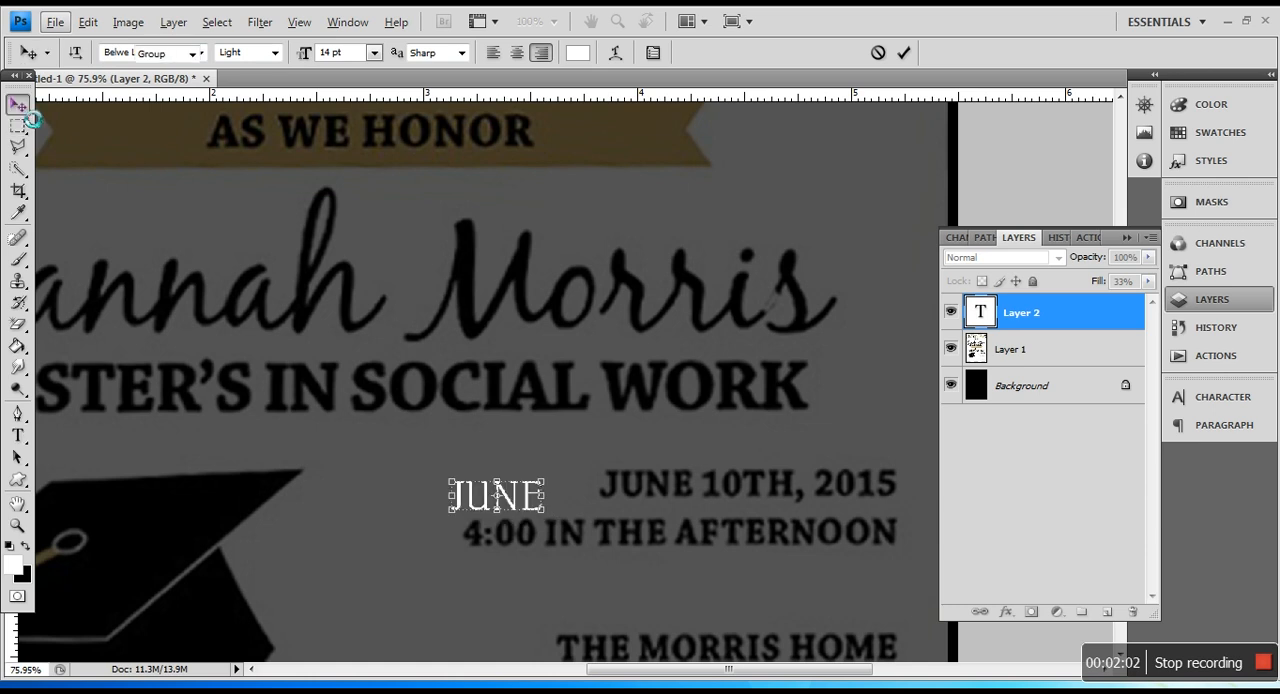
left_click_drag(496, 495, 551, 483)
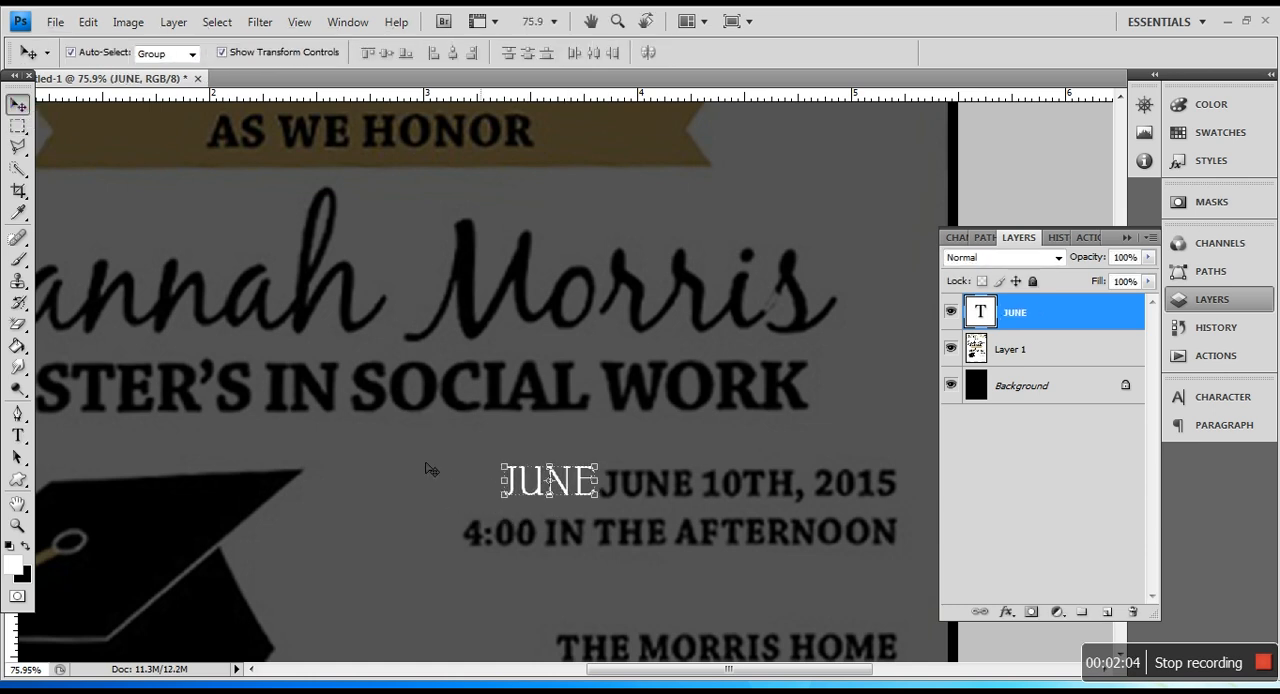
Step: Select the whole JUNE text and change its font style to Medium, keeping it right-aligned
left_click(17, 436)
left_click(572, 500)
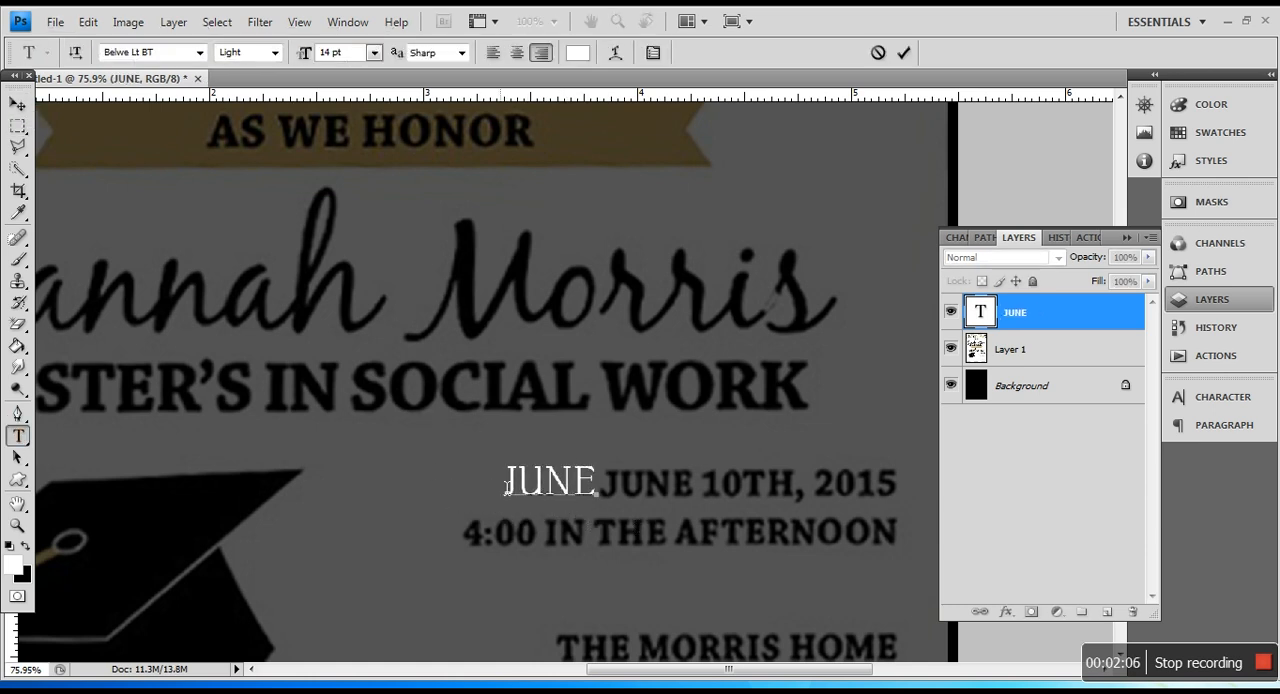
key("ctrl+a")
left_click(266, 58)
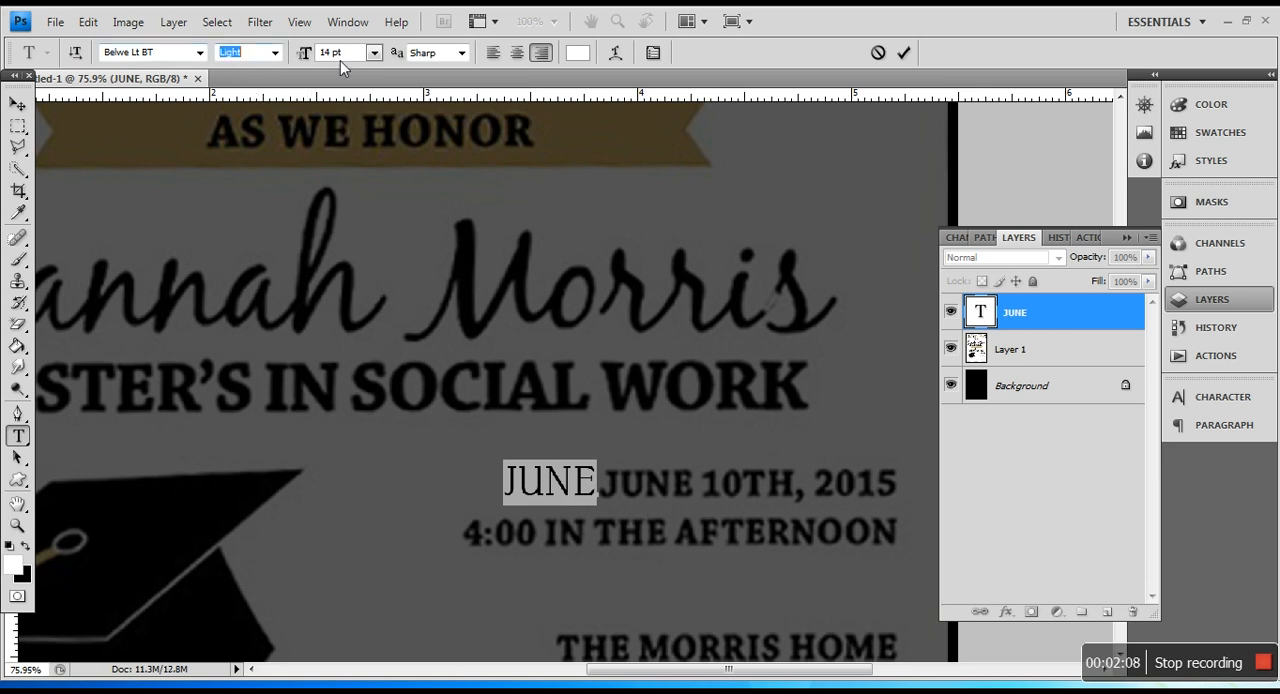
left_click(275, 52)
left_click(245, 91)
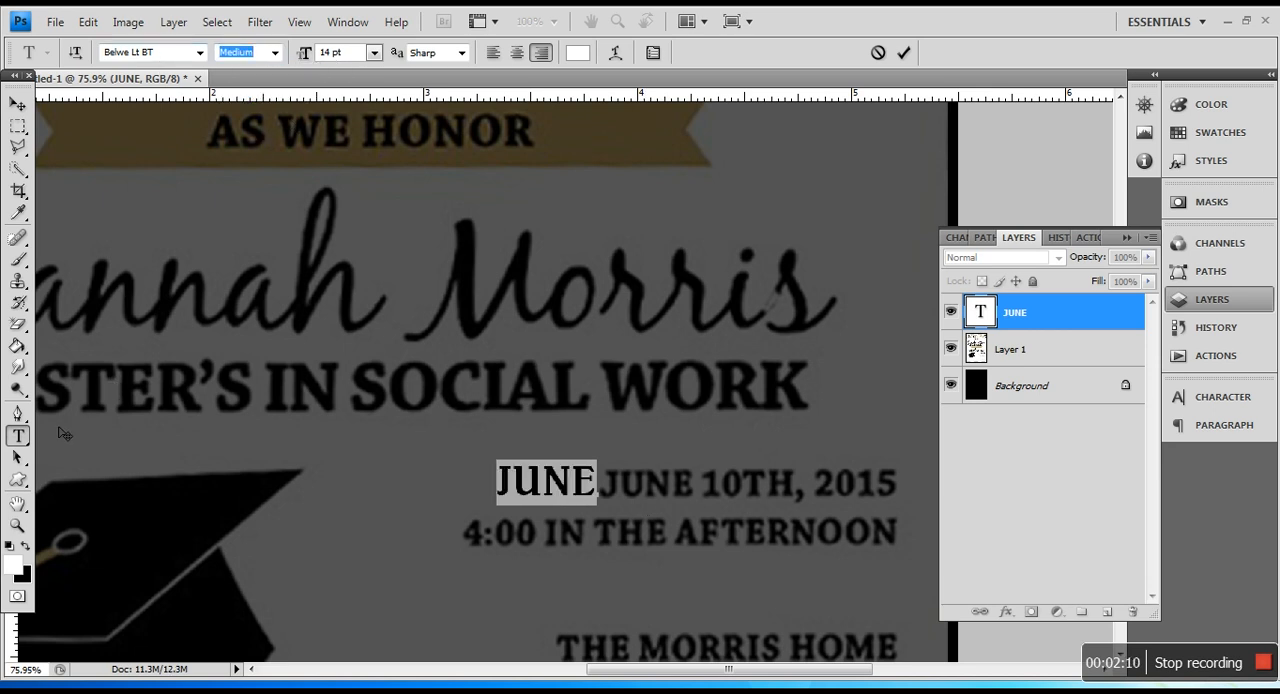
left_click(517, 52)
left_click(540, 53)
Step: Extend the text to read "JUNE 10TH, 2018" with "4:00 IN THE AFTERNOON" on the line below
left_click(545, 488)
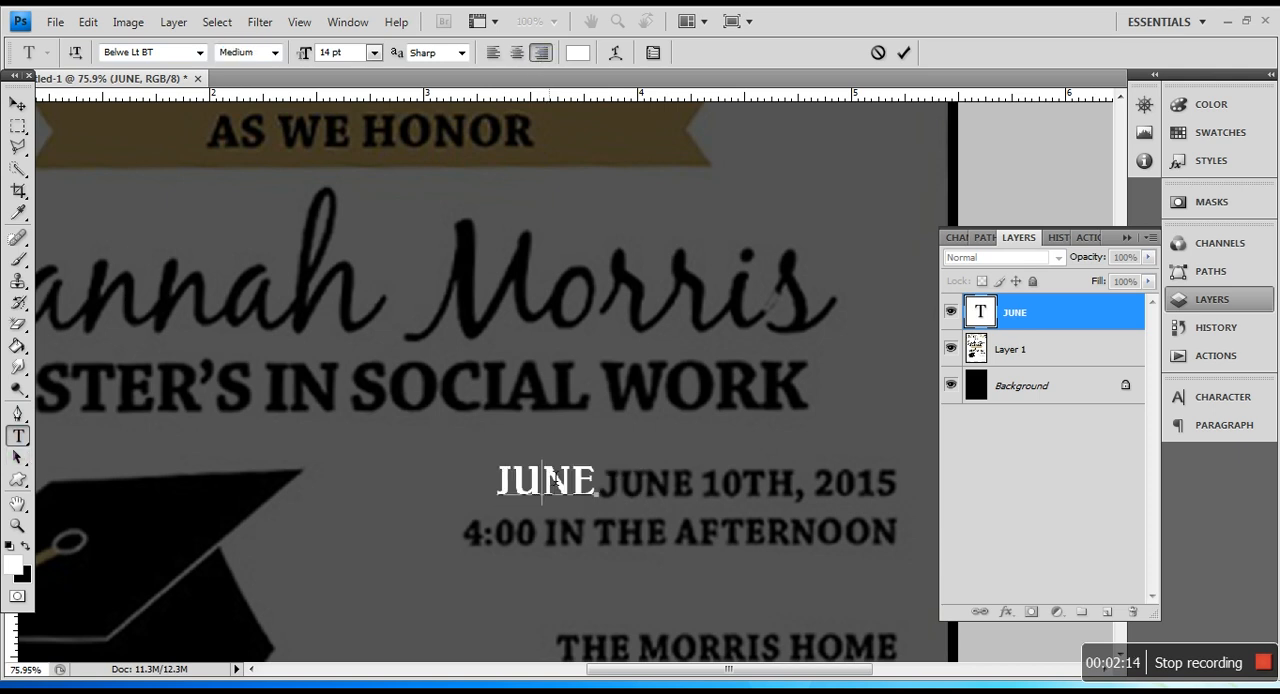
type("10")
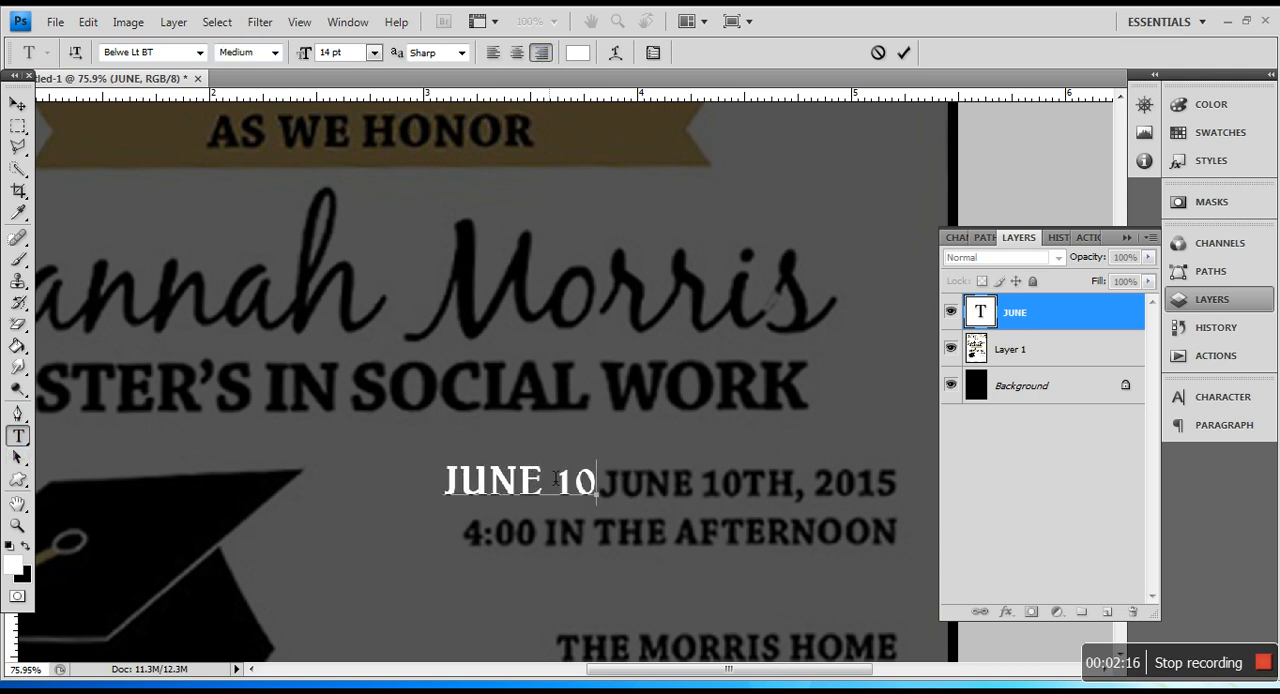
type("TH, 2018")
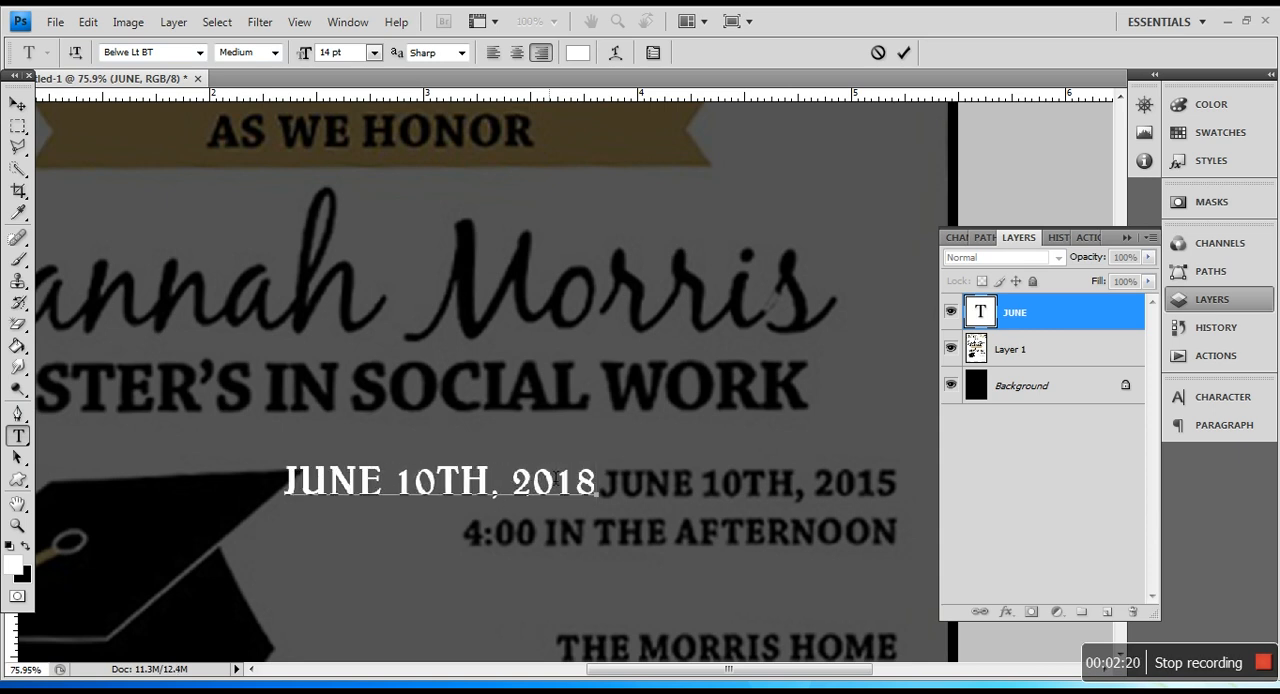
key("Return")
type("4:00")
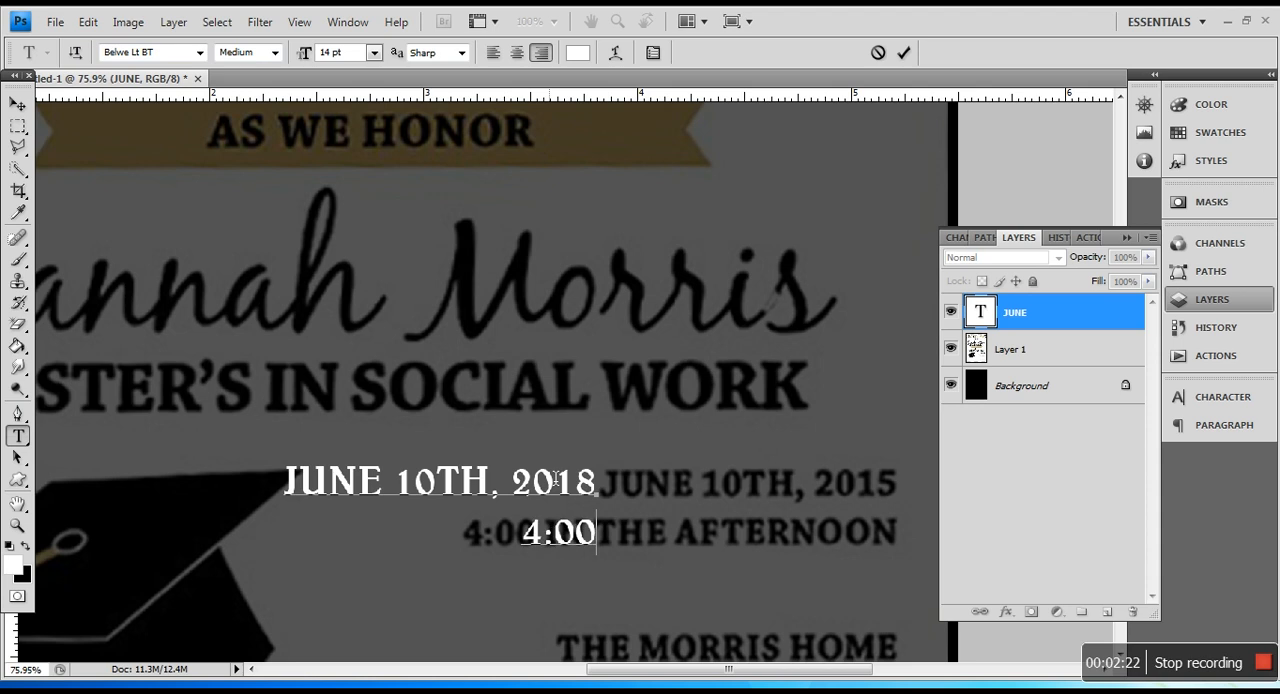
type(" IN THE A")
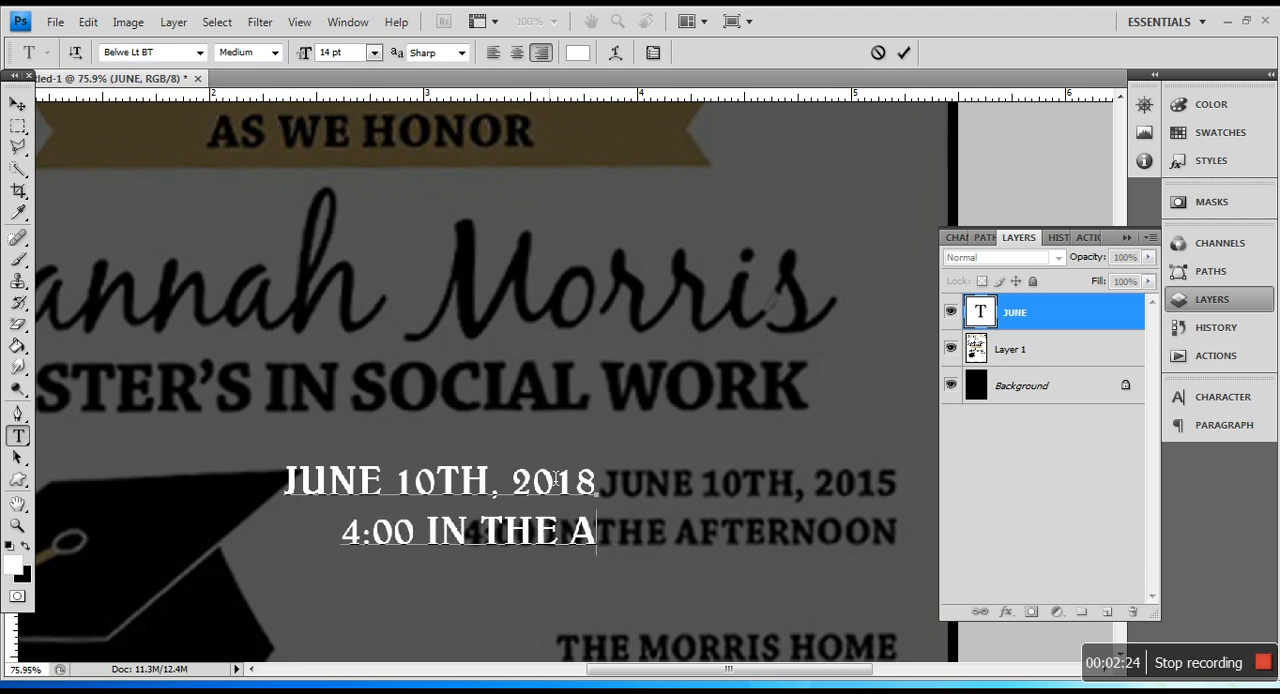
type("FTERNOON")
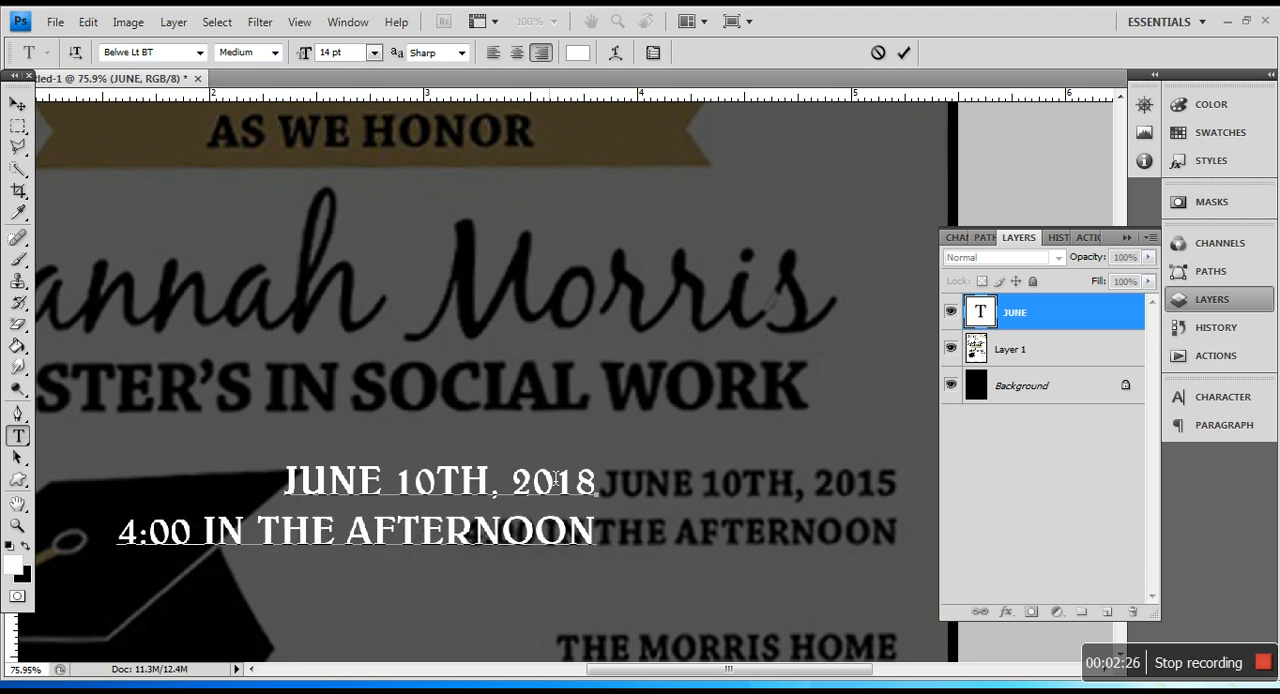
Step: Leave a blank line under the time and add the venue line naming the host family's home
scroll(555, 480, "down", 2)
key("Return")
key("Return")
type("THE MORRIES")
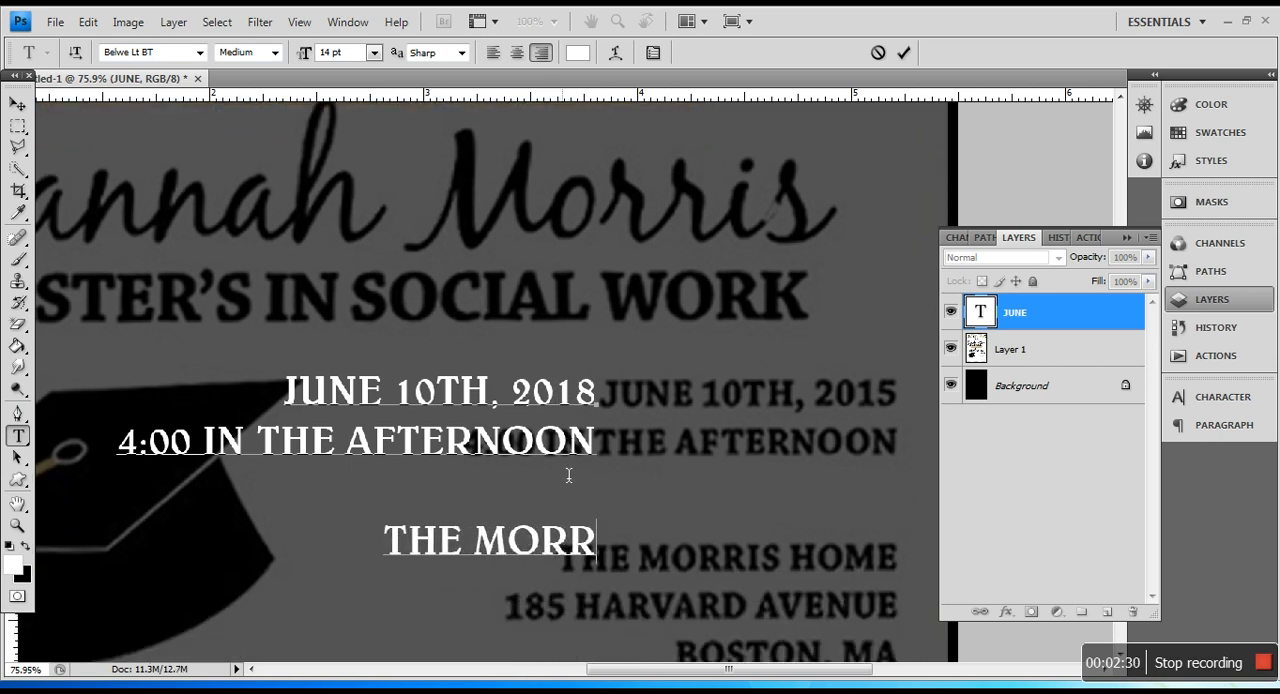
key("BackSpace")
key("BackSpace")
key("BackSpace")
type("S HOME")
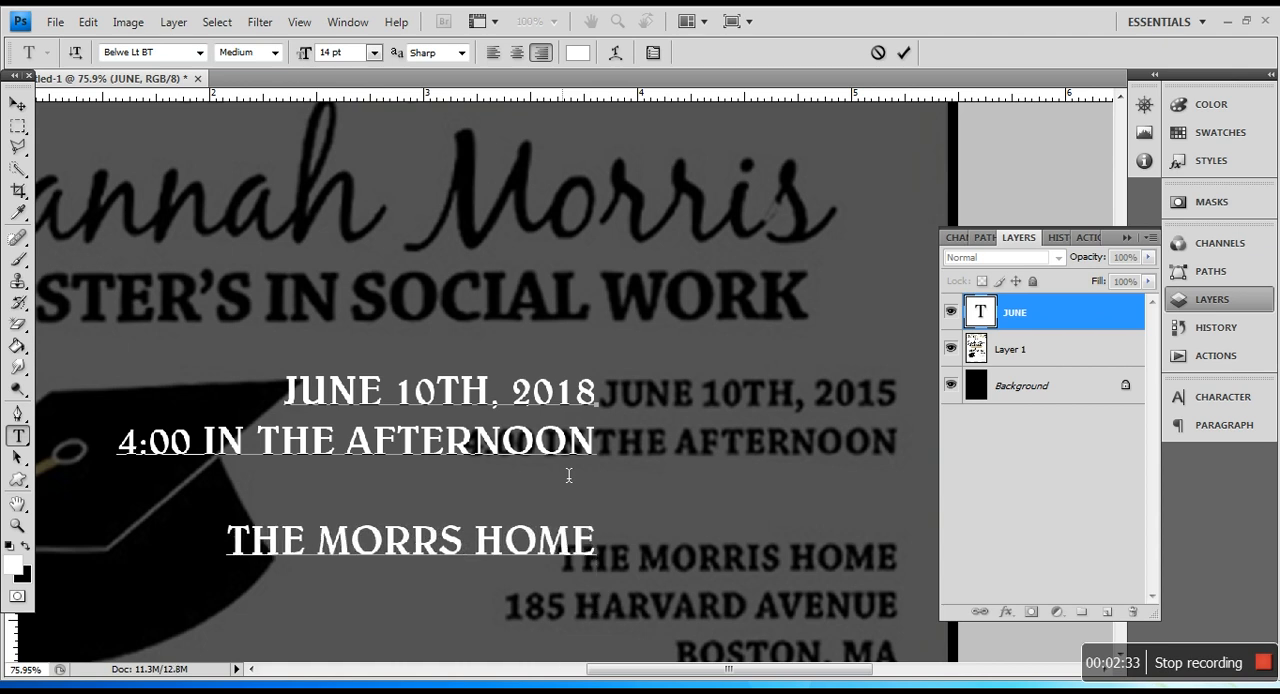
Step: Add the venue's street address and its city and state on separate lines below the home line
key("Return")
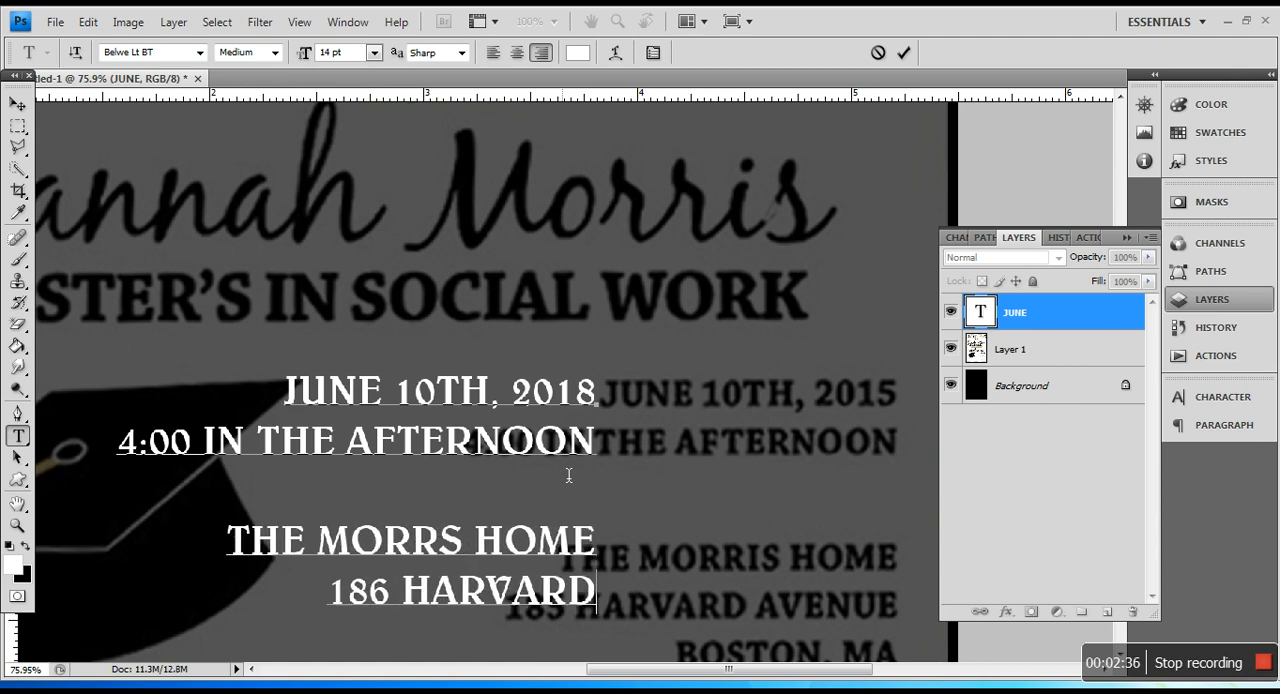
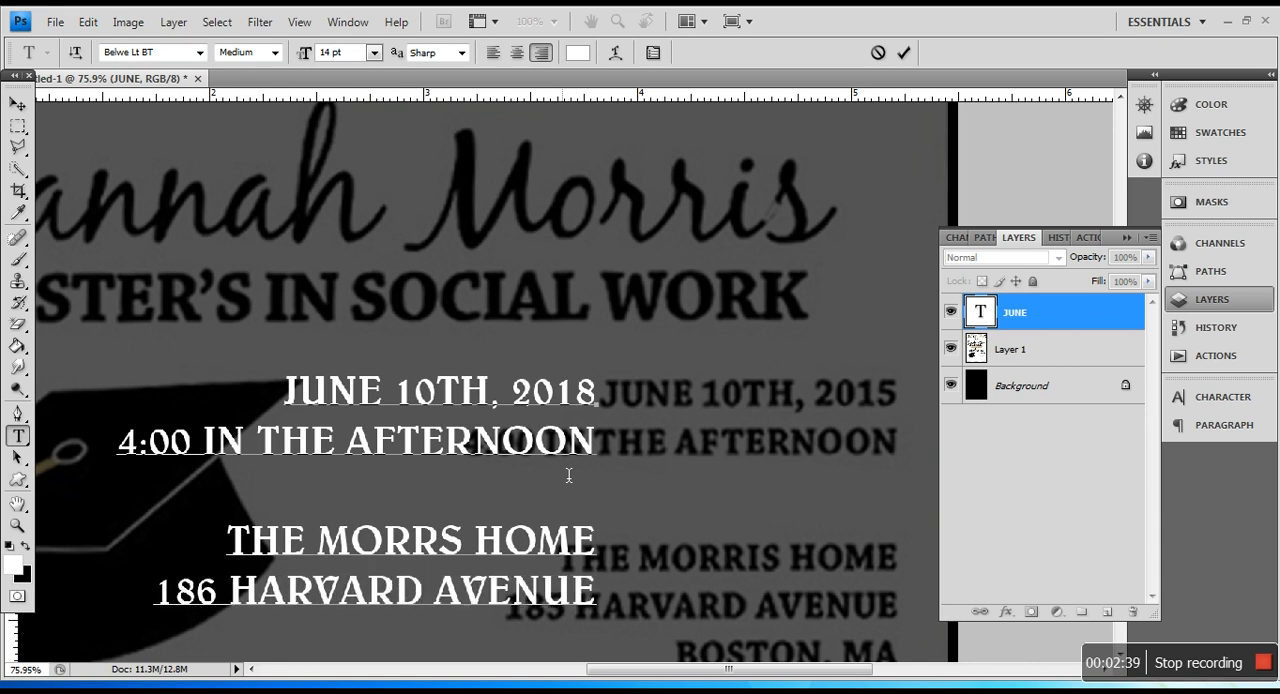
key("Return")
key("Return")
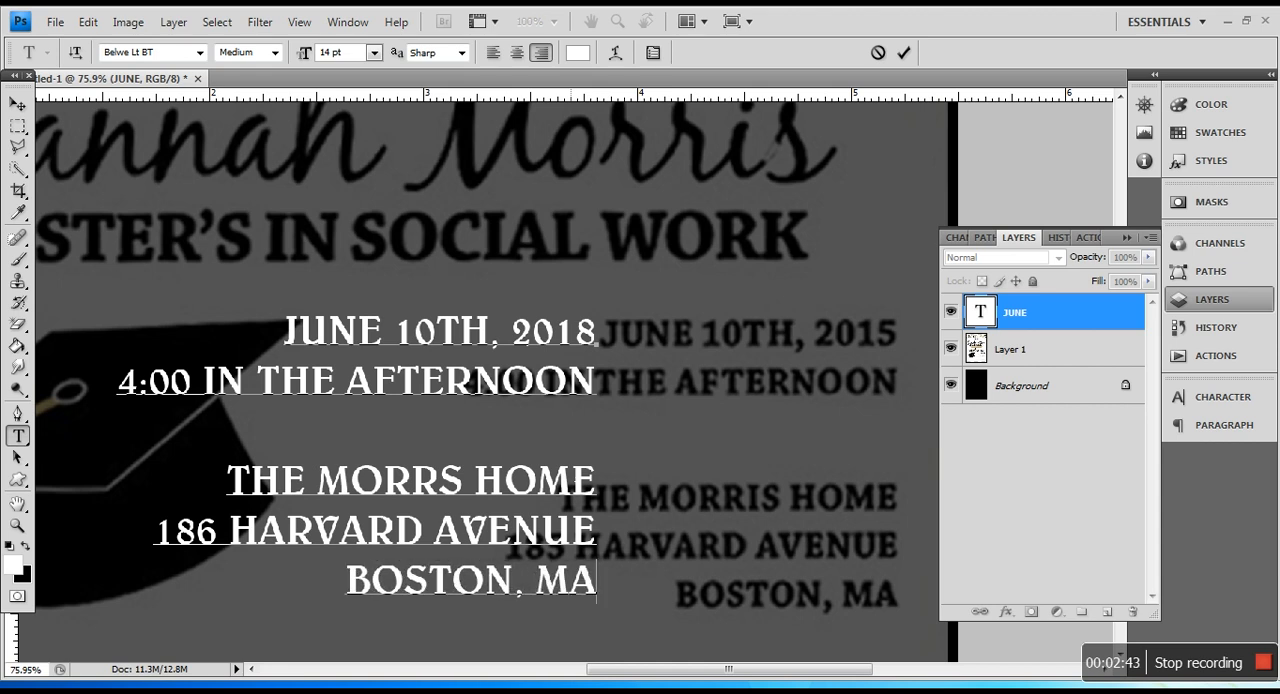
Step: Leave a blank line under the address and add "PLEASE RSVP TO" followed by the contact's first name
scroll(573, 472, "down", 4)
scroll(573, 472, "down", 2)
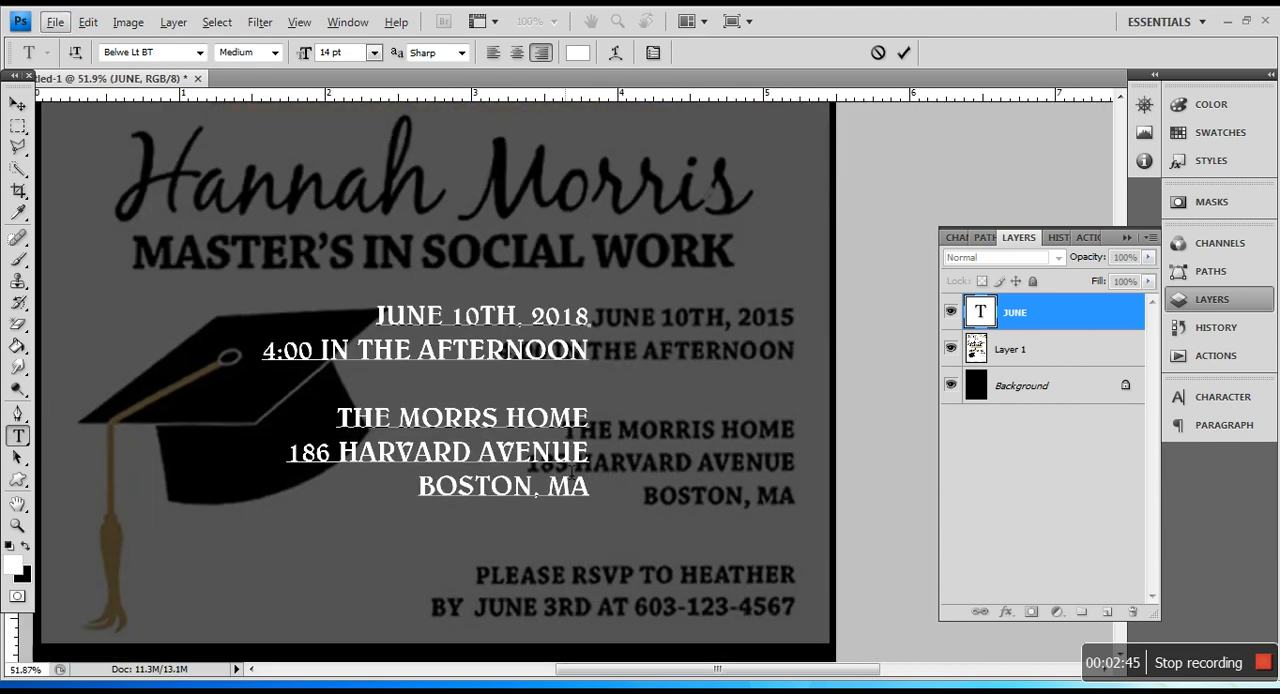
key("Return")
type("PLE")
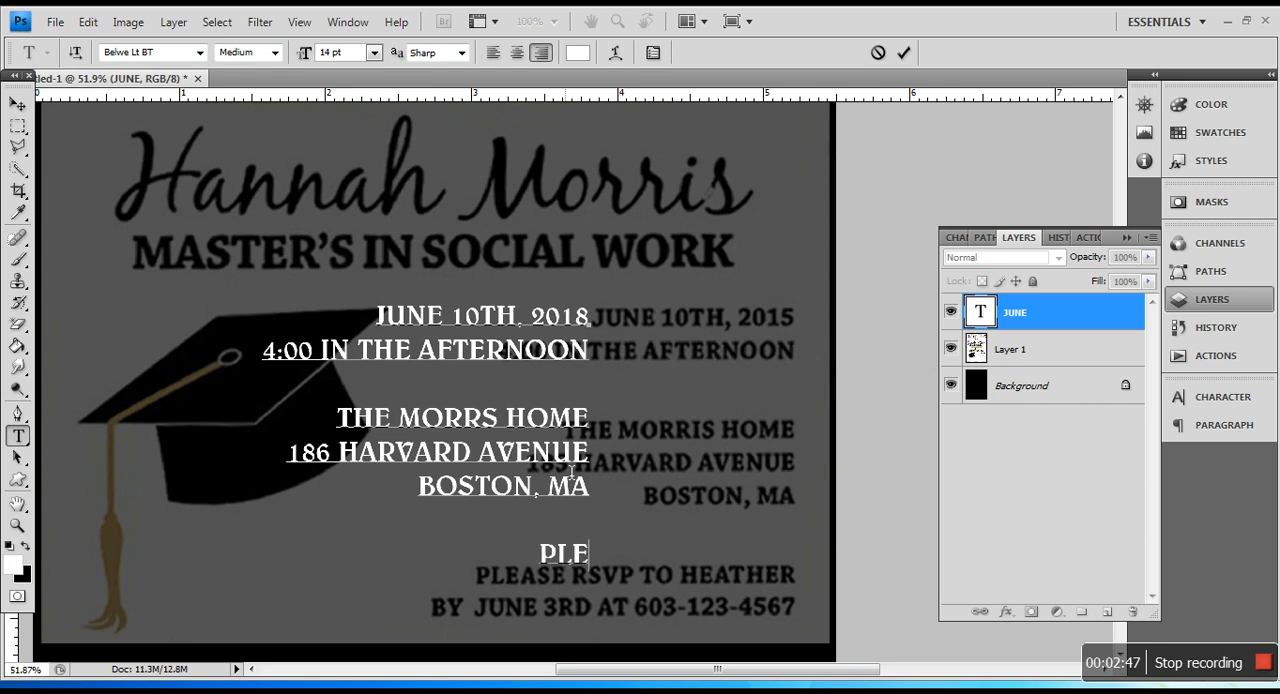
type("ASE RSVP TO")
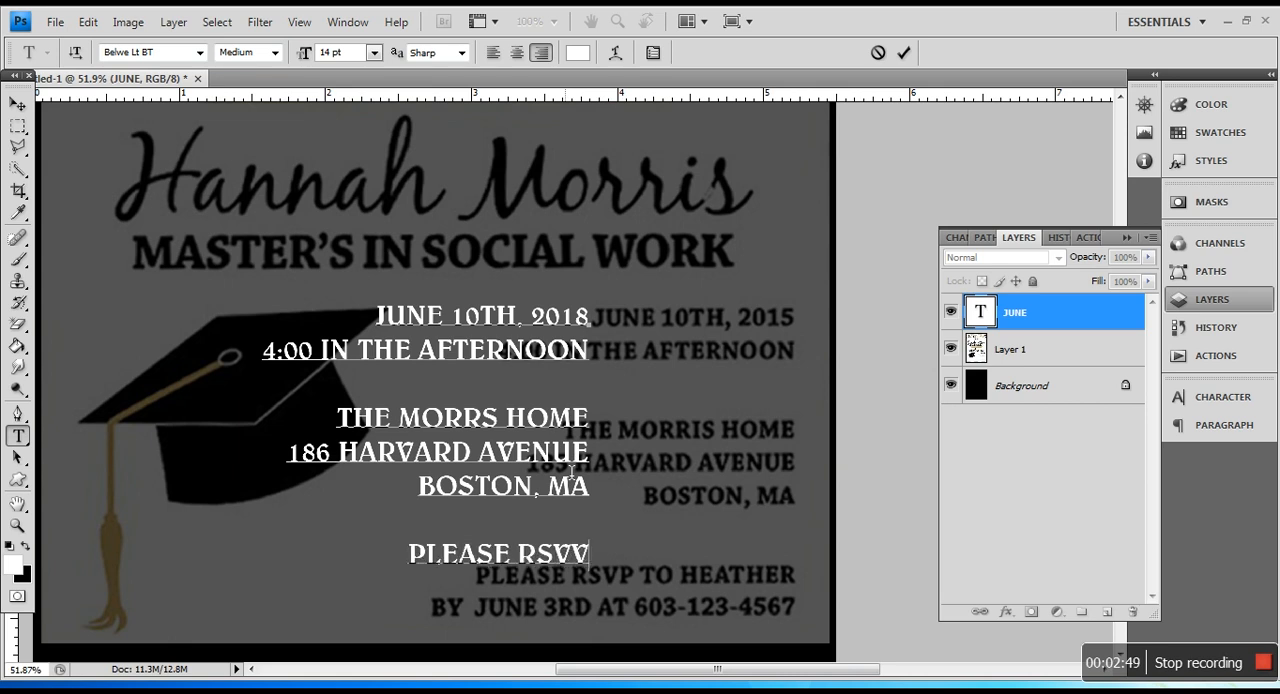
type(" HEATHER ")
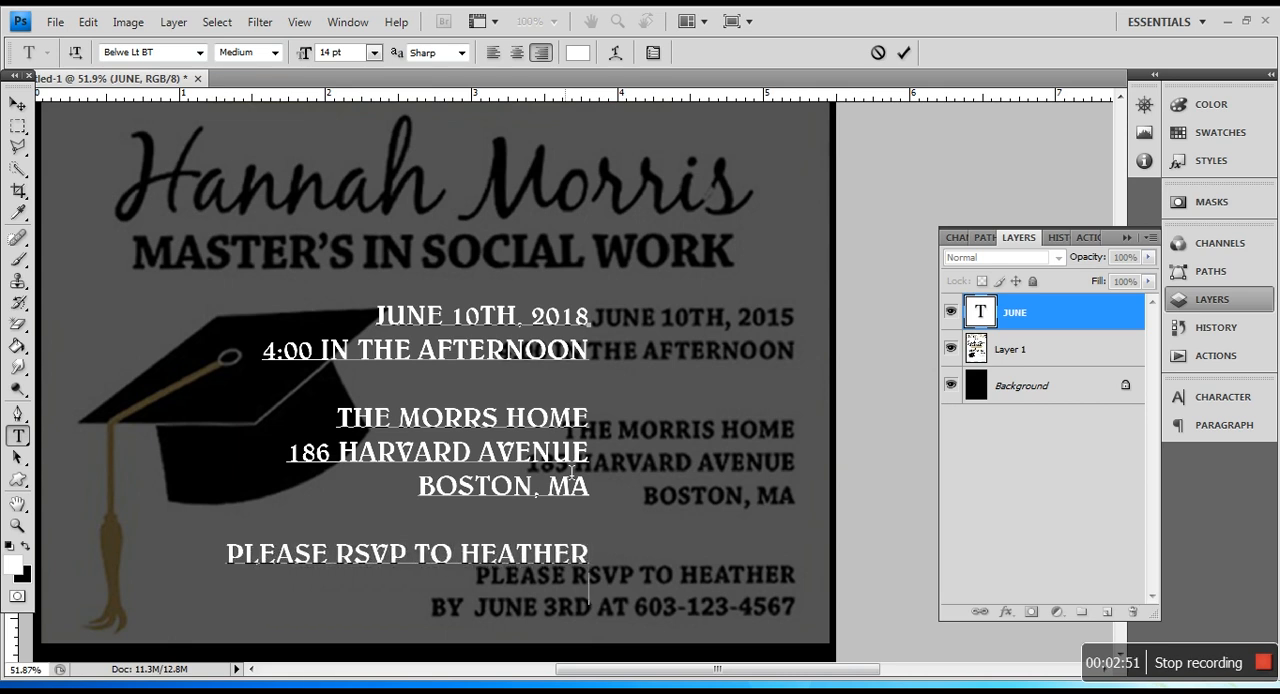
type("BY JUN")
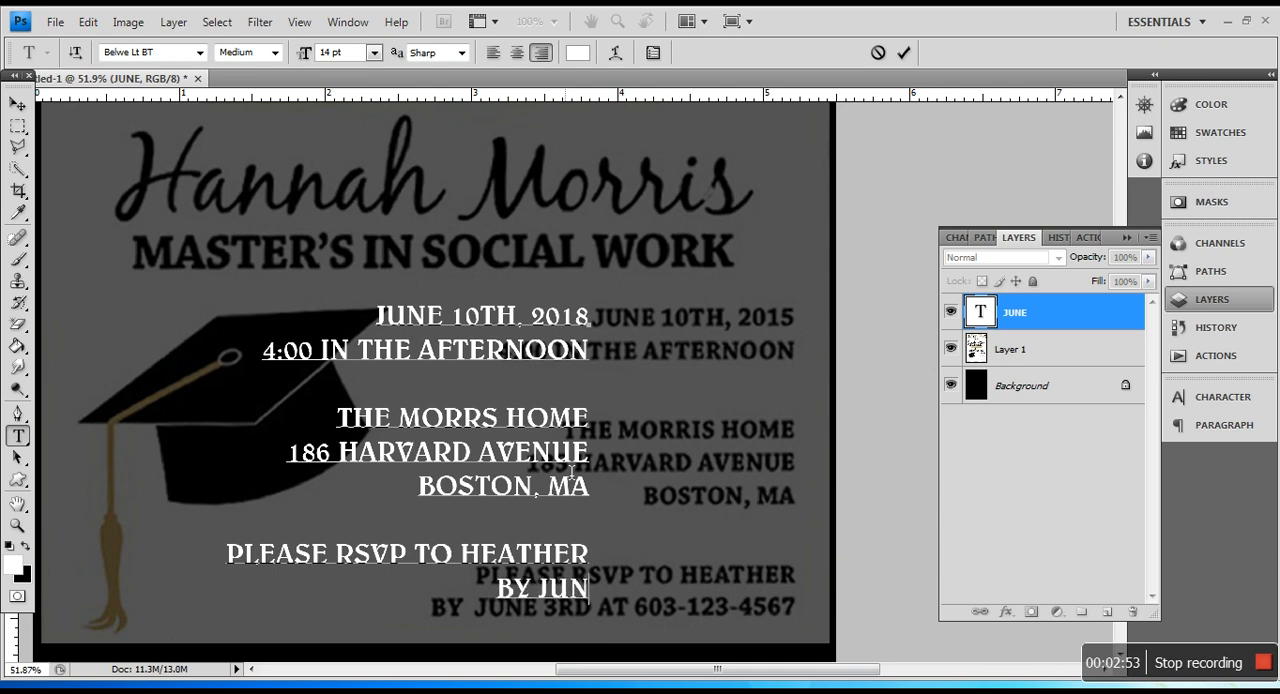
Step: Add a final line reading "BY JUNE 3RD AT" followed by the contact's phone number
key("BackSpace")
key("BackSpace")
key("BackSpace")
Step: Move the finished event details text block over the matching lines of the reference image
left_click(17, 103)
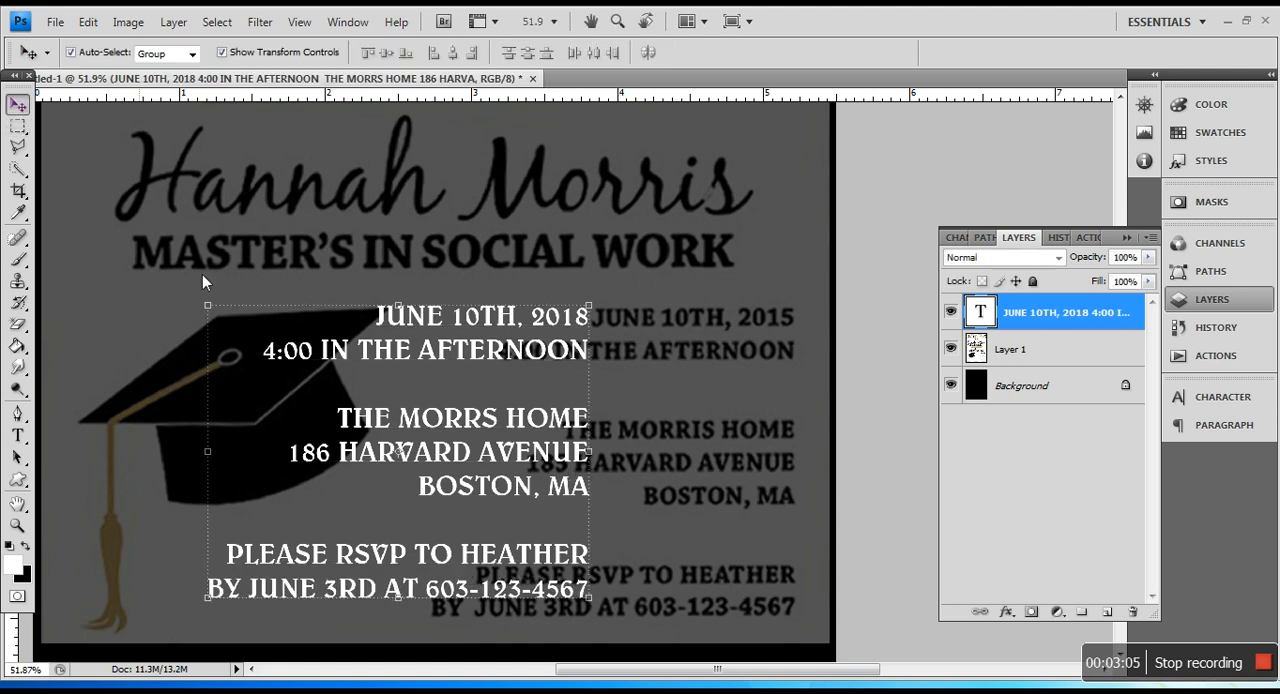
left_click_drag(521, 419, 729, 425)
scroll(455, 435, "up", 3)
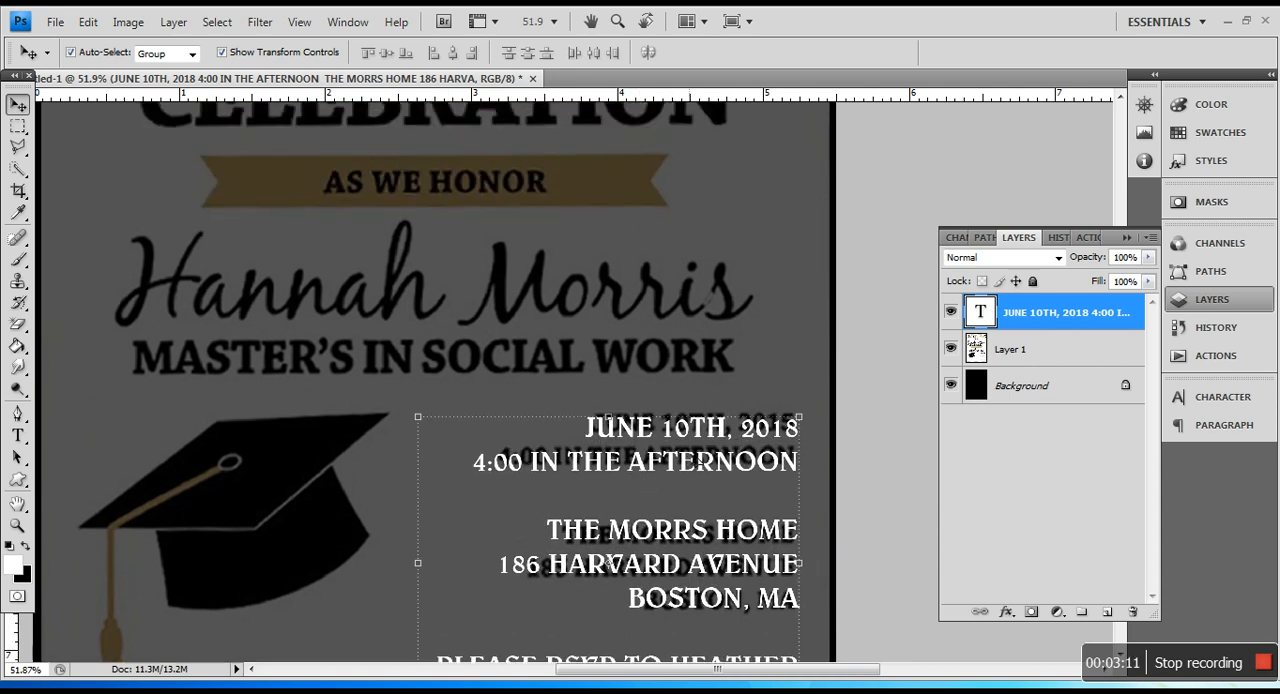
Step: Duplicate the event details text layer and move the copy over the graduation cap, below the degree line
right_click(1020, 318)
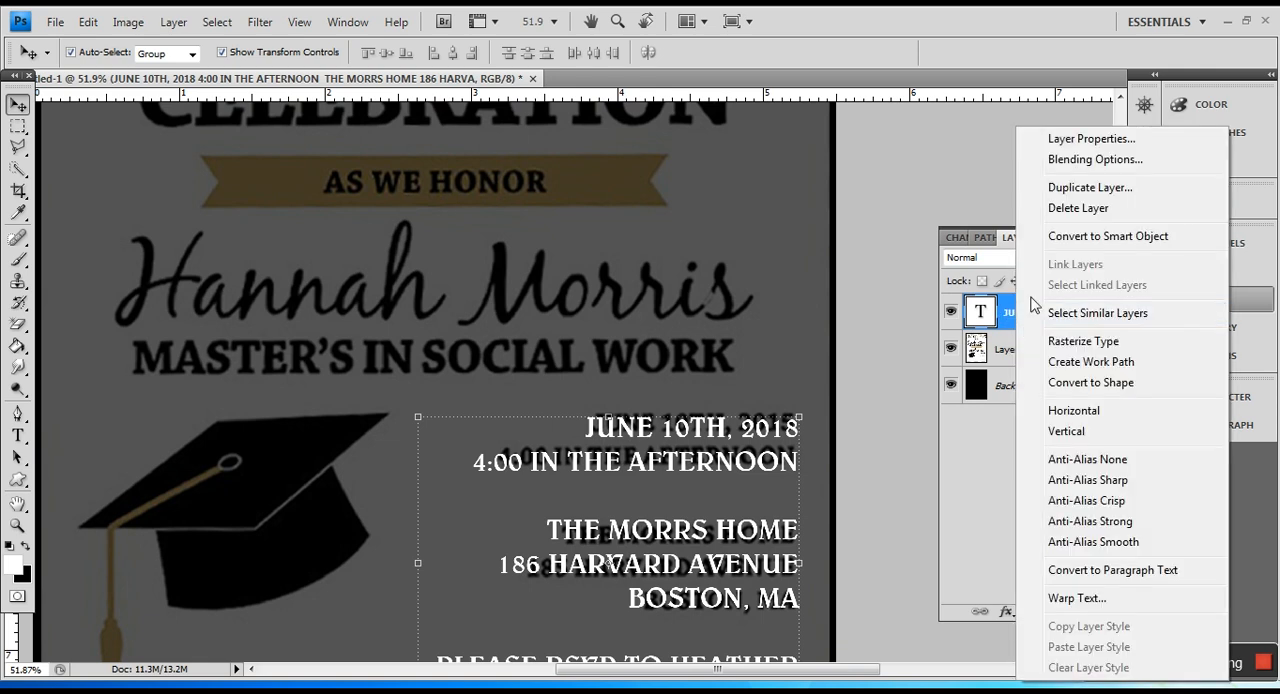
left_click(1032, 188)
left_click(642, 217)
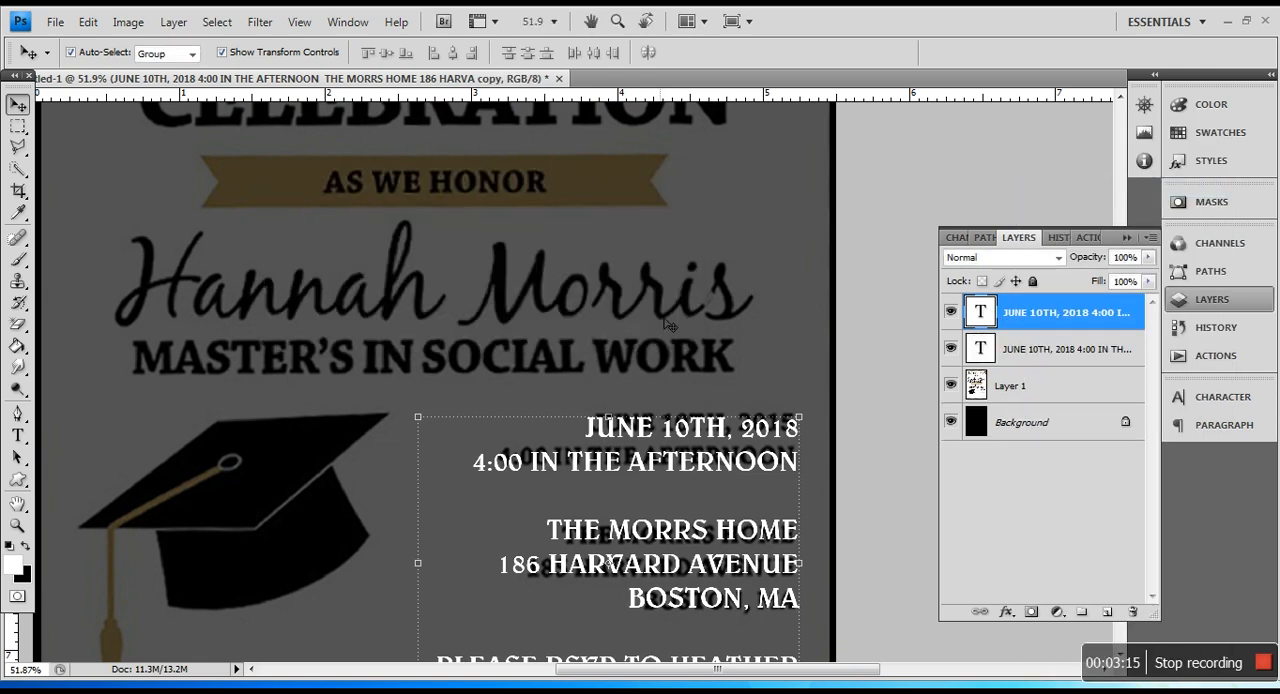
left_click_drag(714, 467, 404, 424)
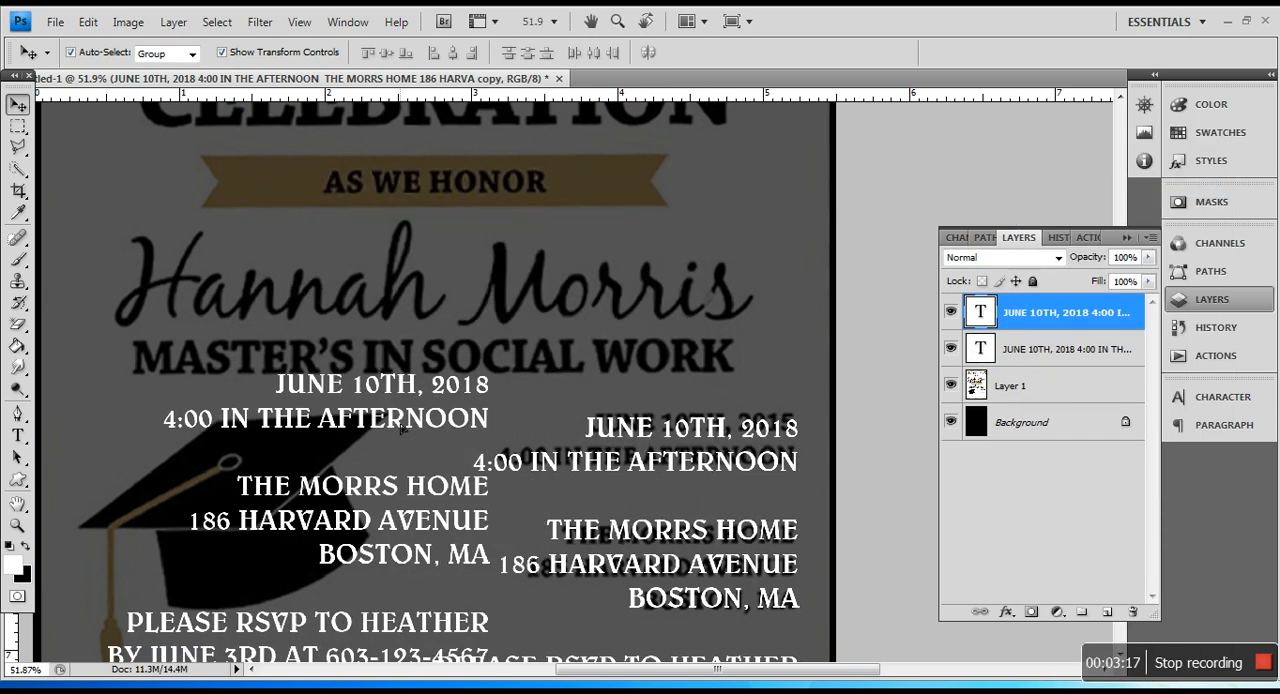
Step: Replace all the text in the copied event details block with "MARTER'S IN SOCIAL WORK"
left_click(17, 437)
left_click(330, 430)
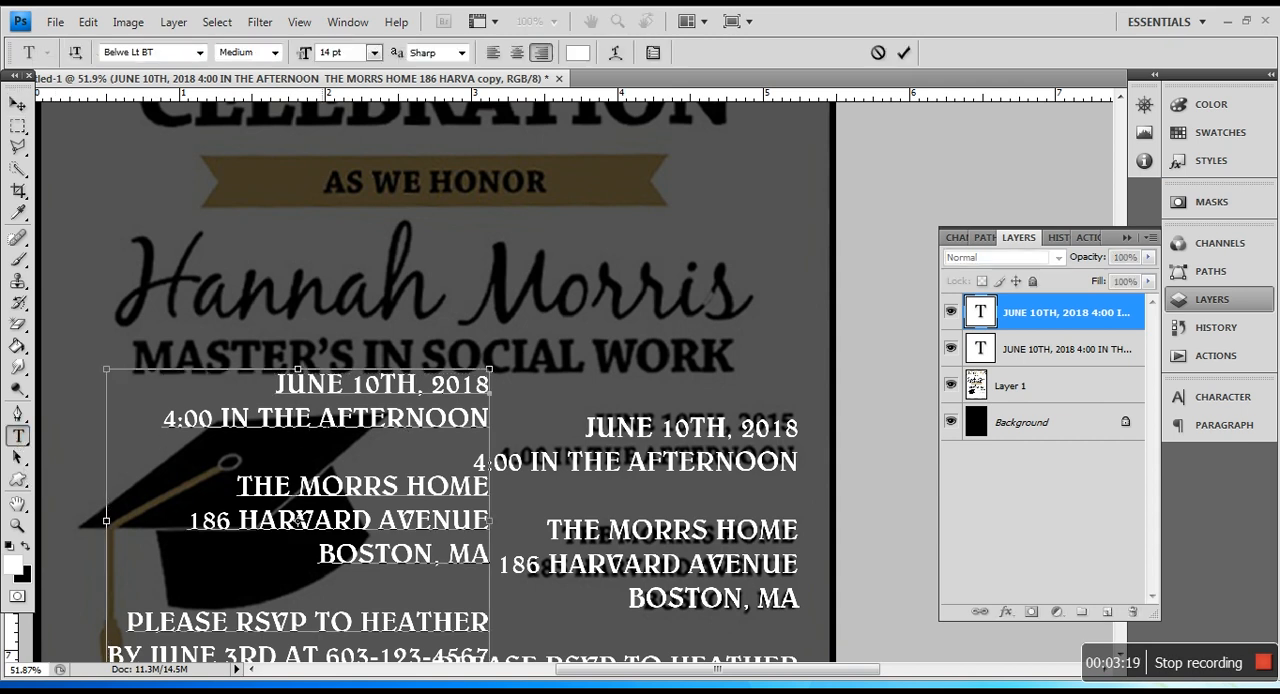
key("ctrl+a")
type("MAR")
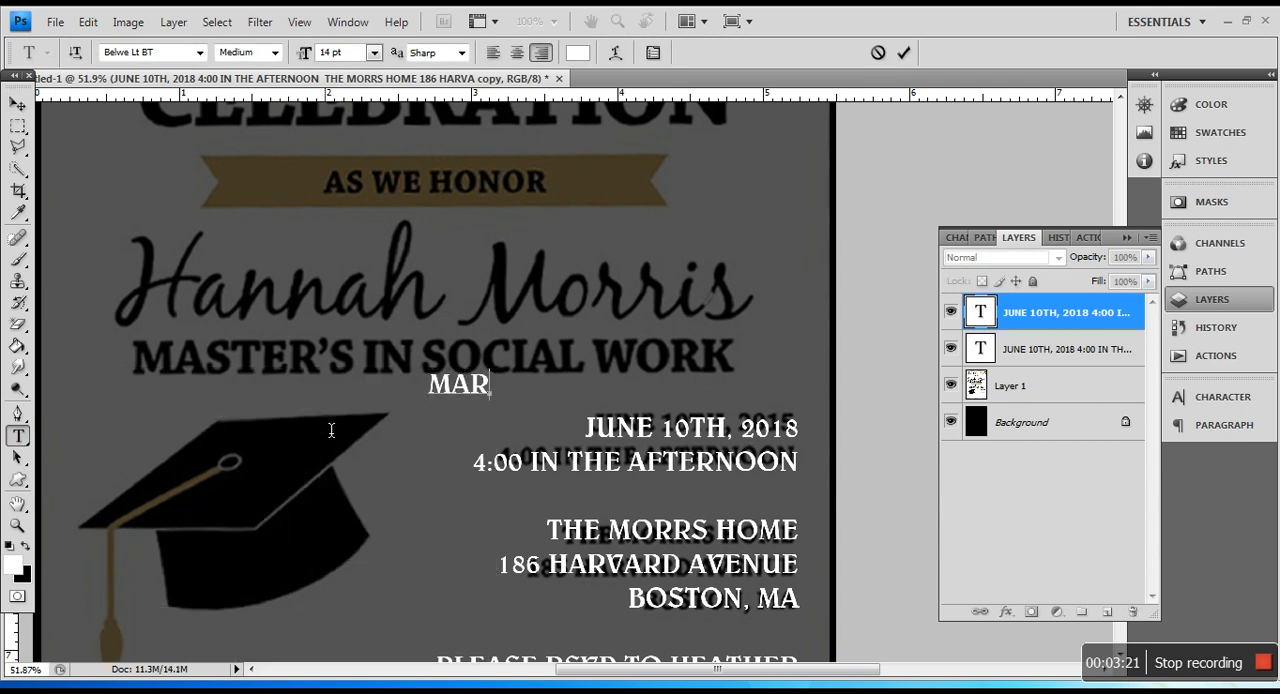
type("TER")
type("IN SOC")
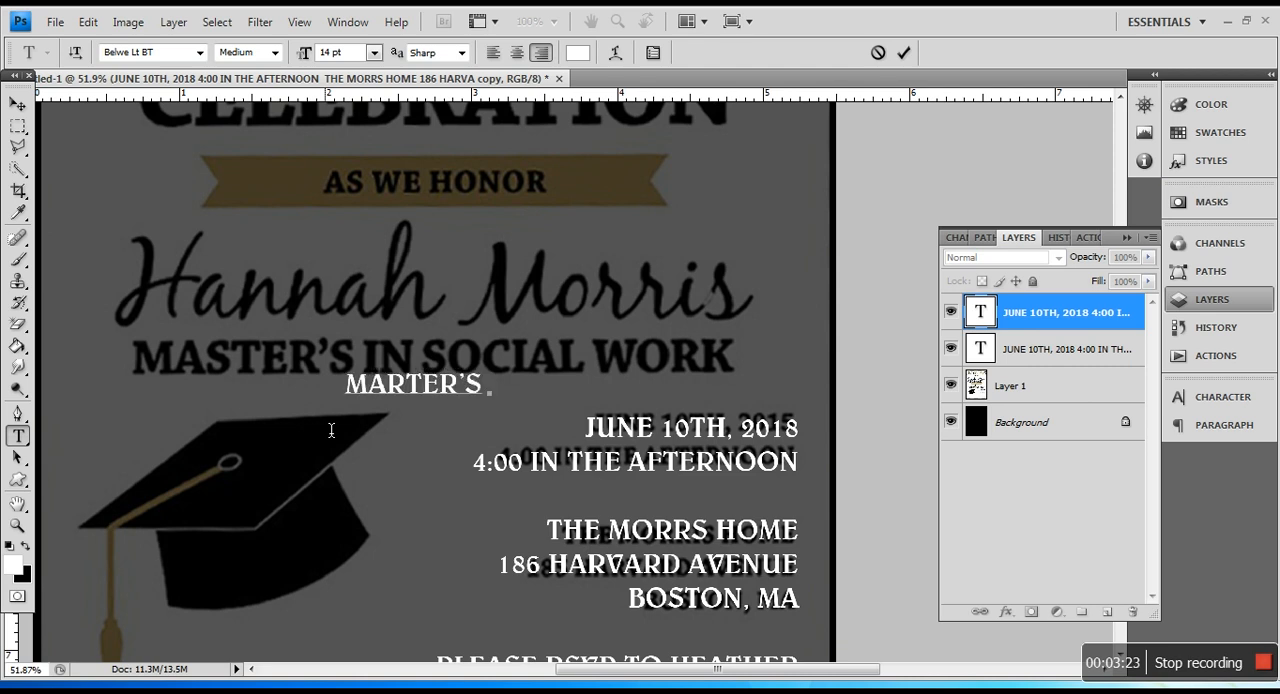
type("IAL WORK")
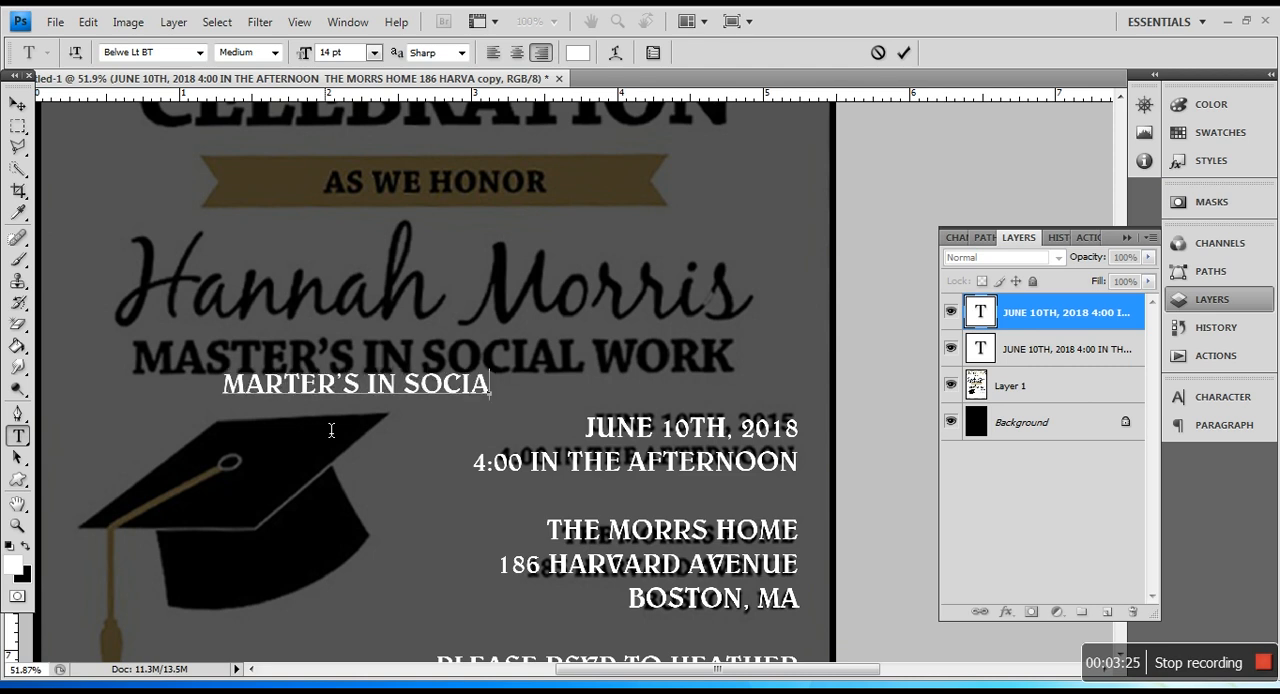
Step: Center-align the new degree line and set its font size to 25 pt
key("ctrl+a")
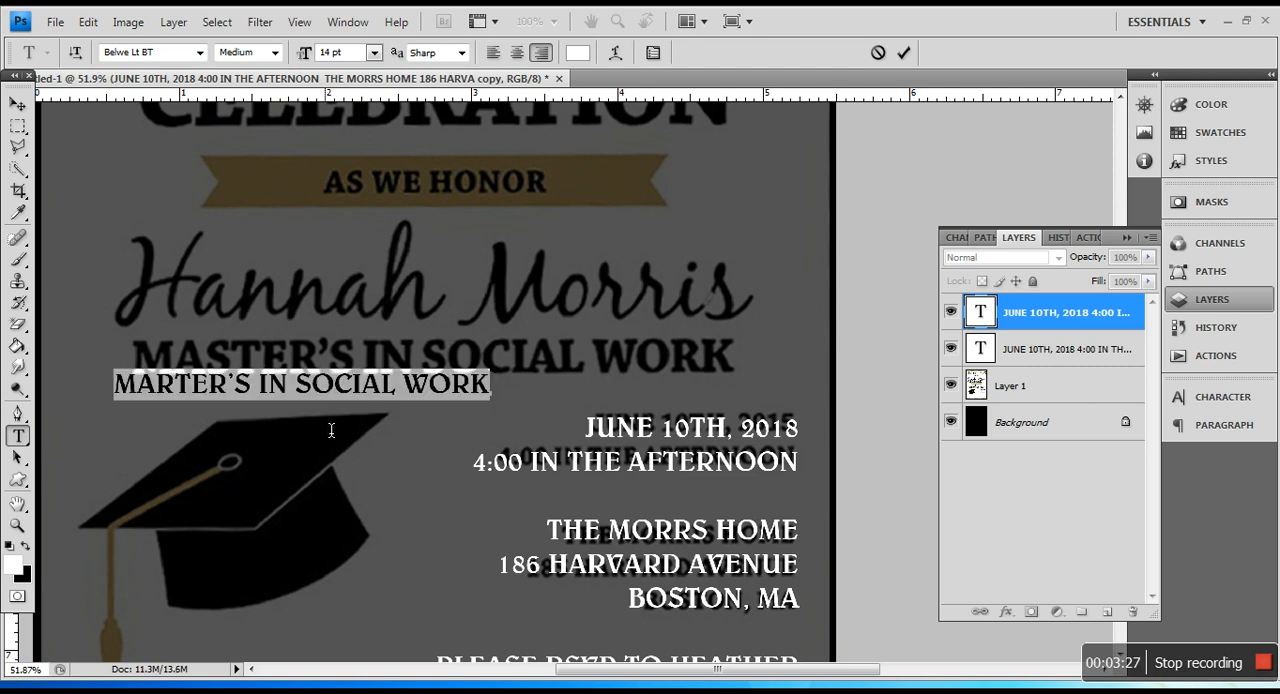
left_click(517, 52)
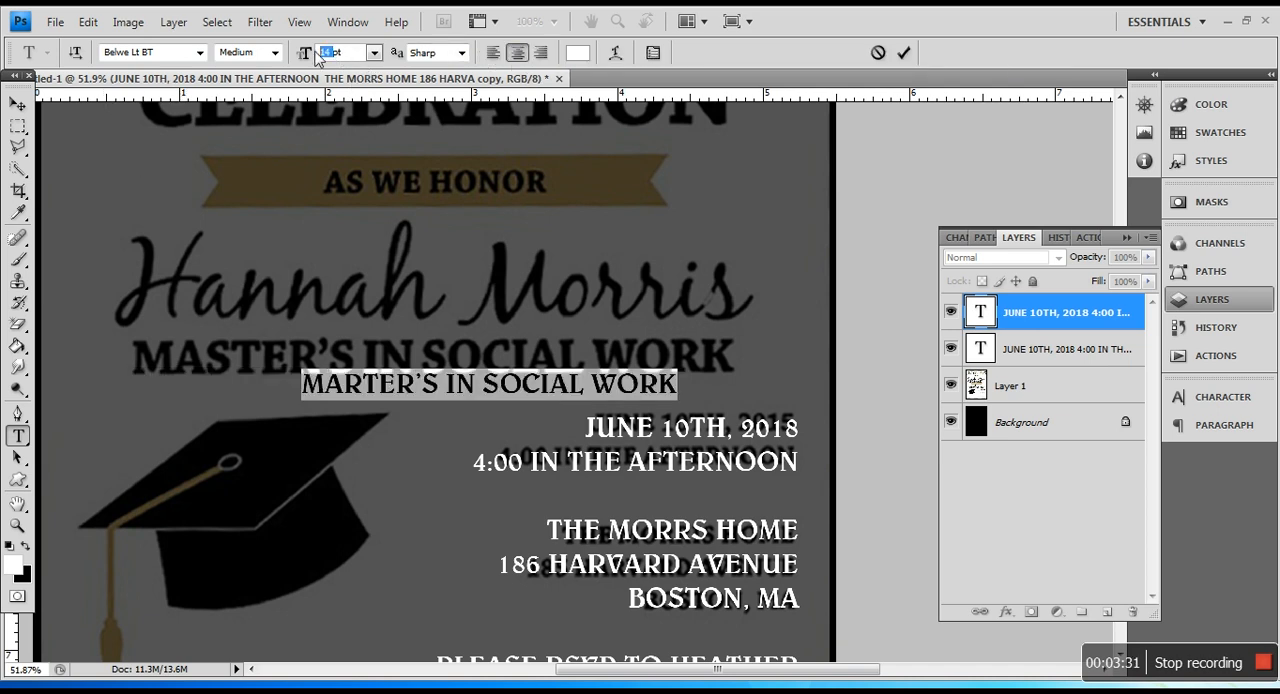
type("40")
key("Return")
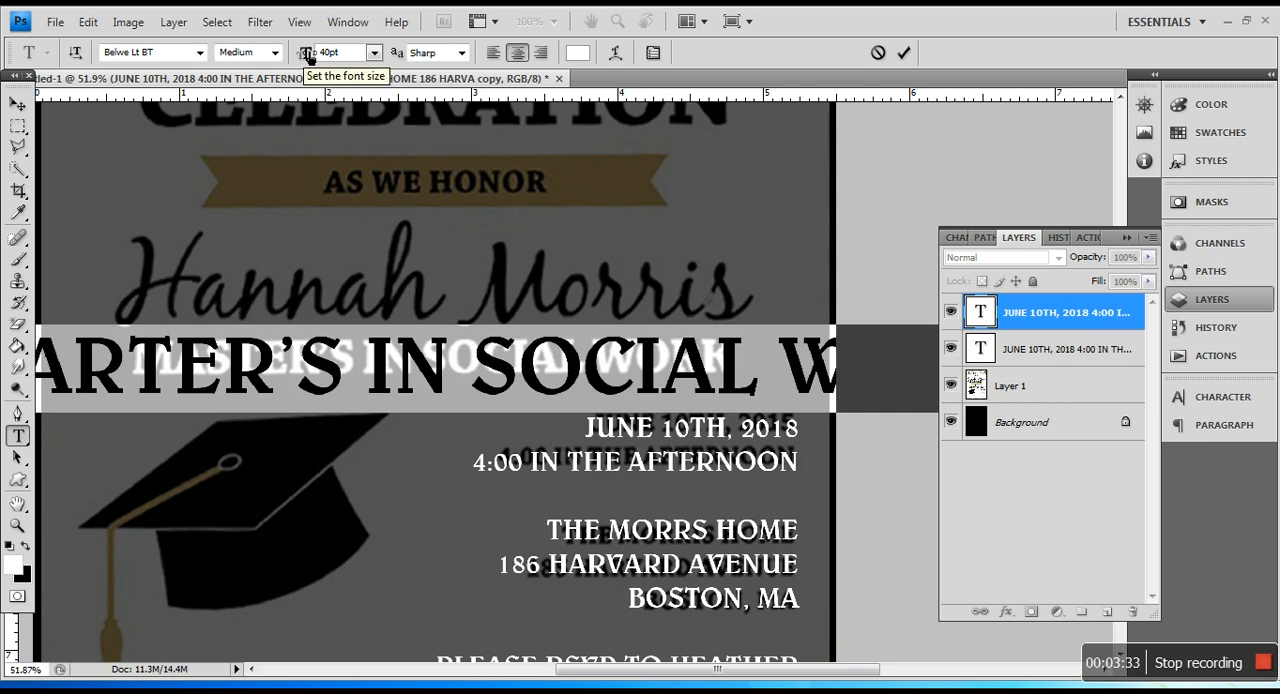
type("30")
key("Return")
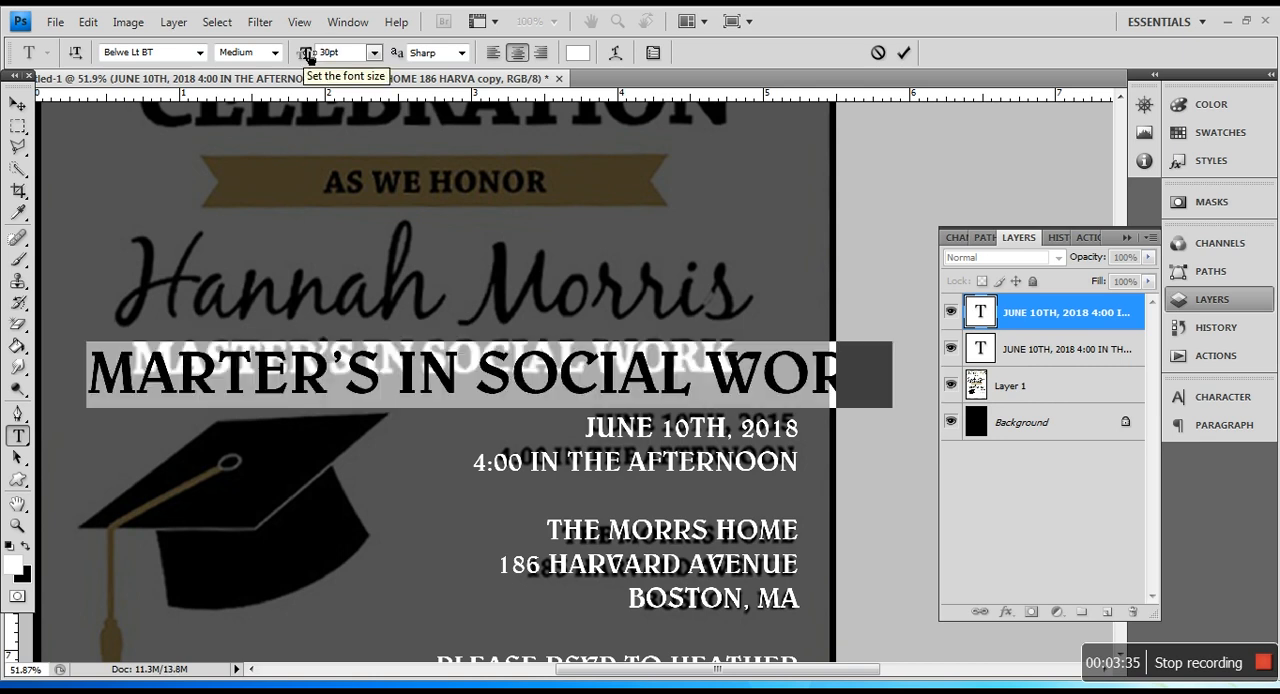
type("25")
key("Return")
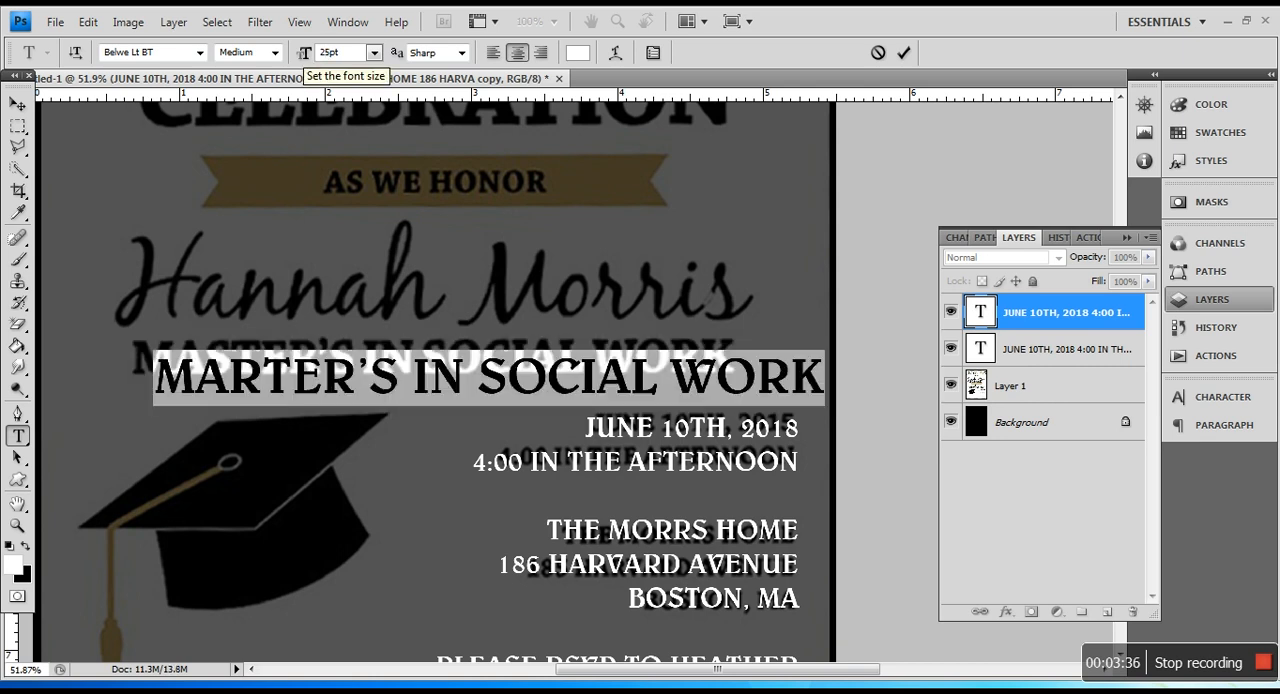
Step: Free Transform the degree line, moving it over the matching reference line and narrowing it slightly to fit
left_click(18, 104)
key("ctrl+t")
left_click_drag(600, 400, 543, 379)
left_click_drag(772, 370, 697, 362)
key("Return")
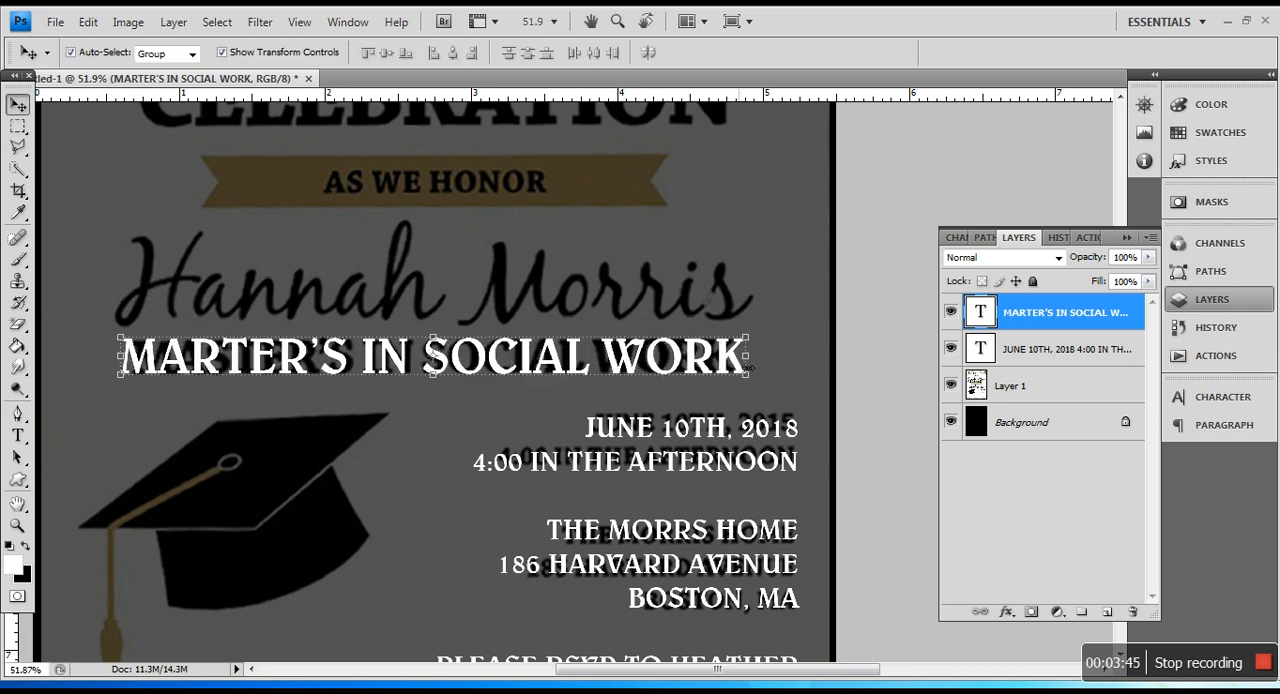
Step: Duplicate the degree line text layer and place the copy over the graduate's name in the reference image
scroll(688, 370, "up", 1)
scroll(685, 375, "up", 3)
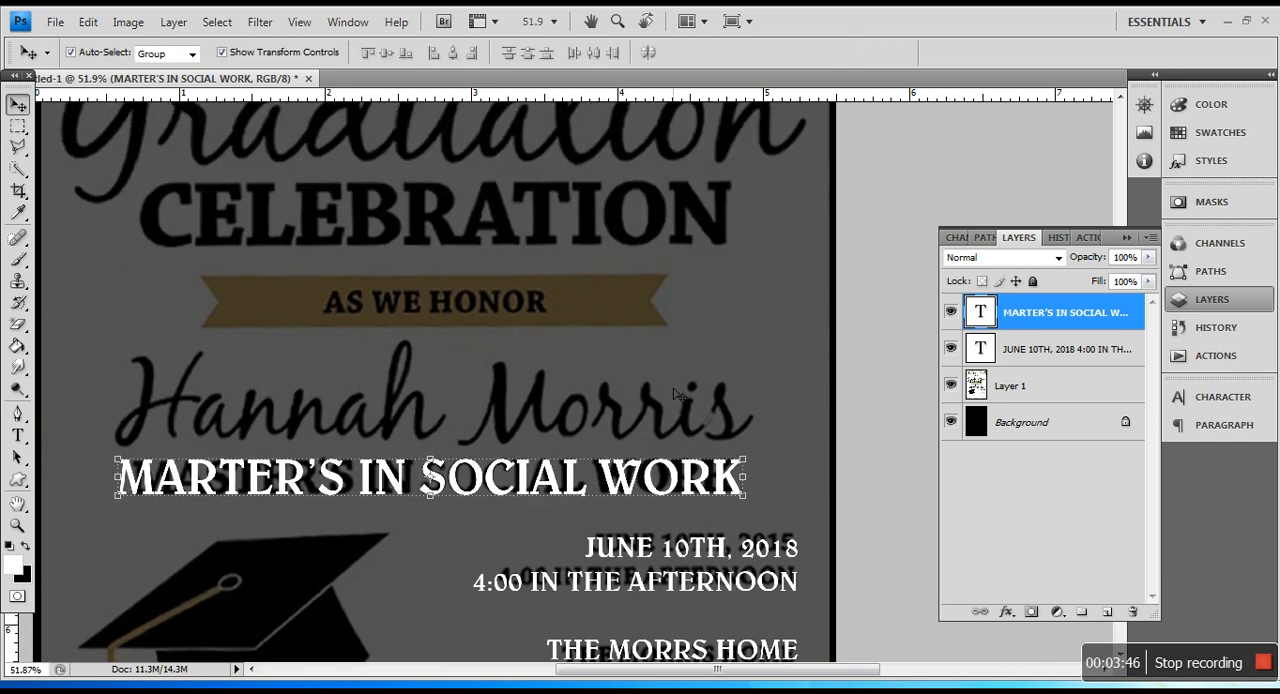
left_click_drag(456, 534, 466, 468)
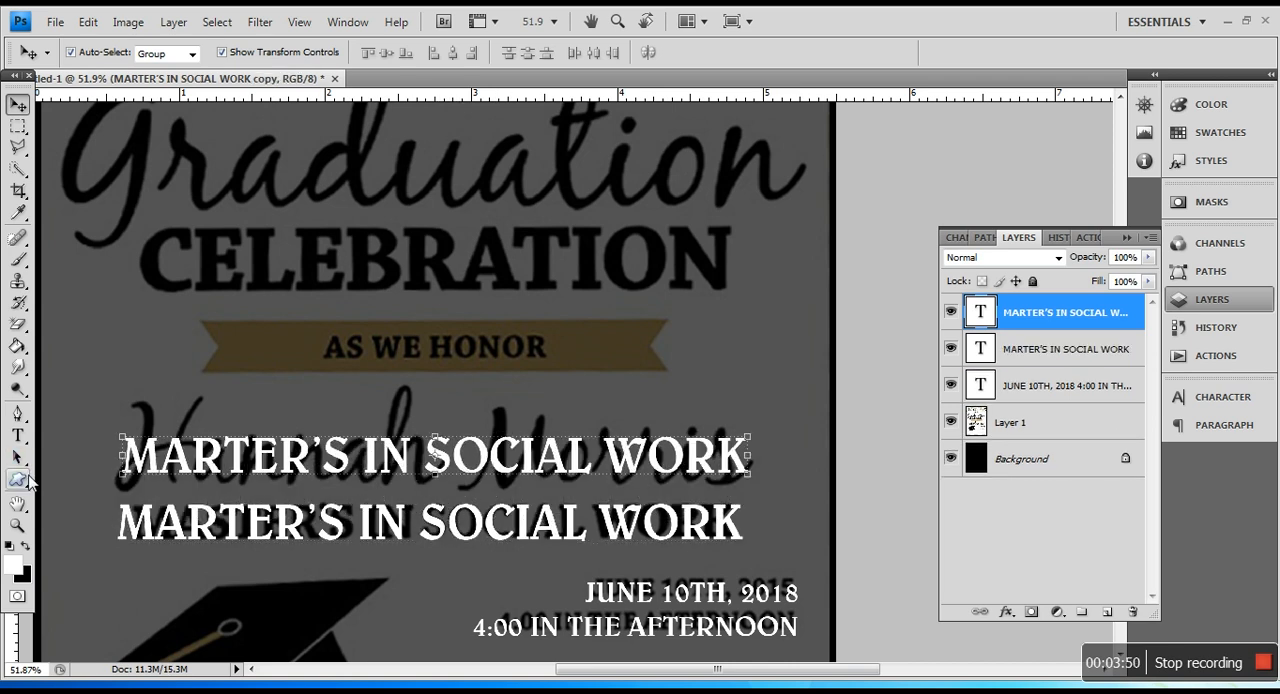
Step: Replace the text of the duplicated degree line with the graduate's full name in mixed case
left_click(18, 436)
left_click(122, 458)
key("ctrl+a")
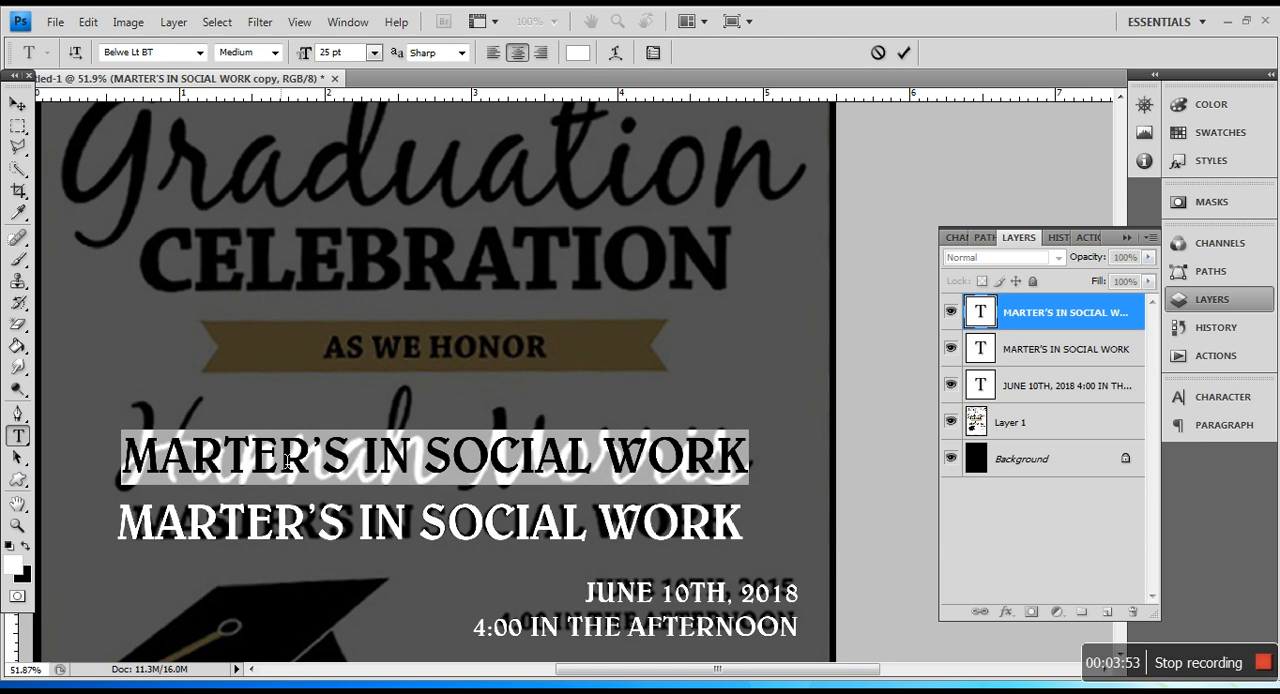
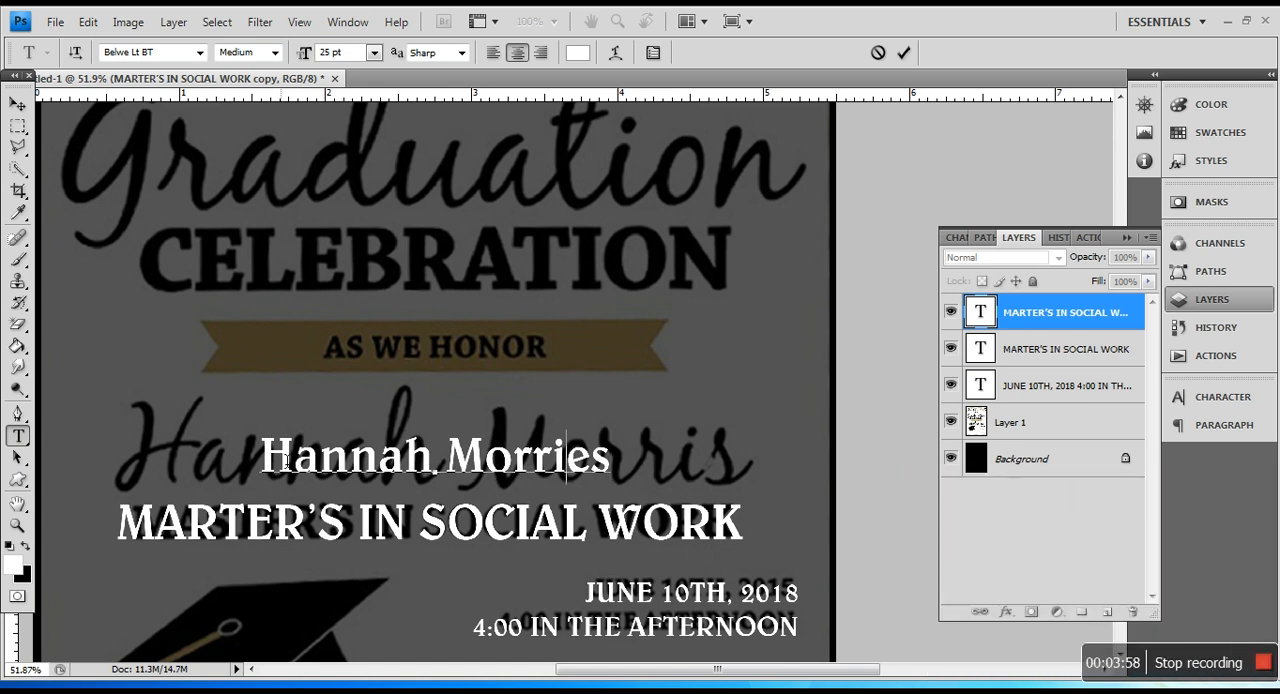
Step: Set the graduate's name in the Bergell LET font at 60 pt and move it over the reference name
key("ctrl+a")
left_click(172, 55)
type("Berge")
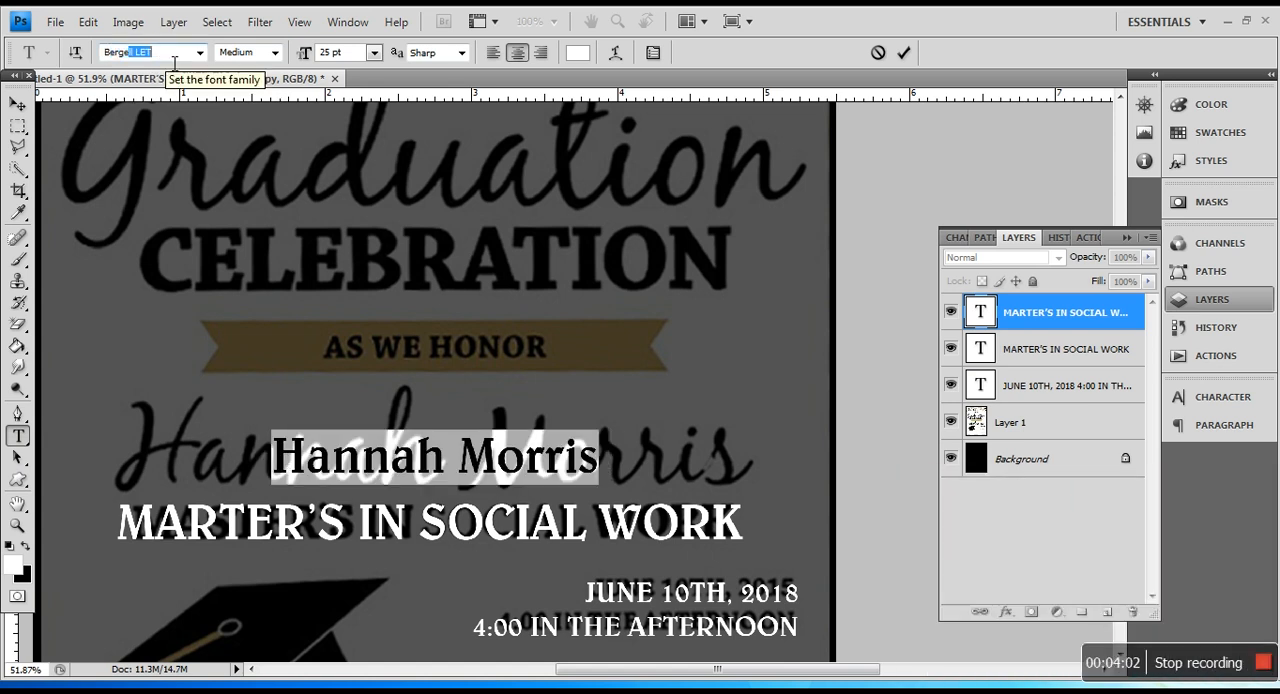
key("Return")
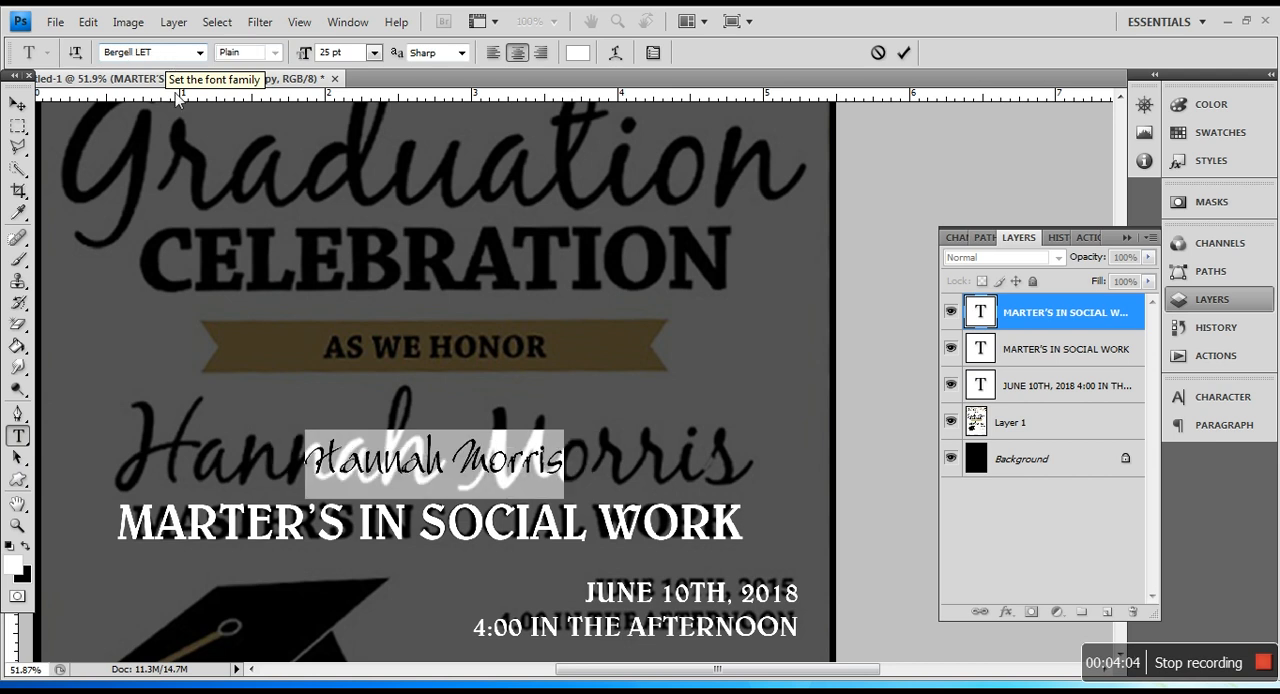
type("70")
key("Return")
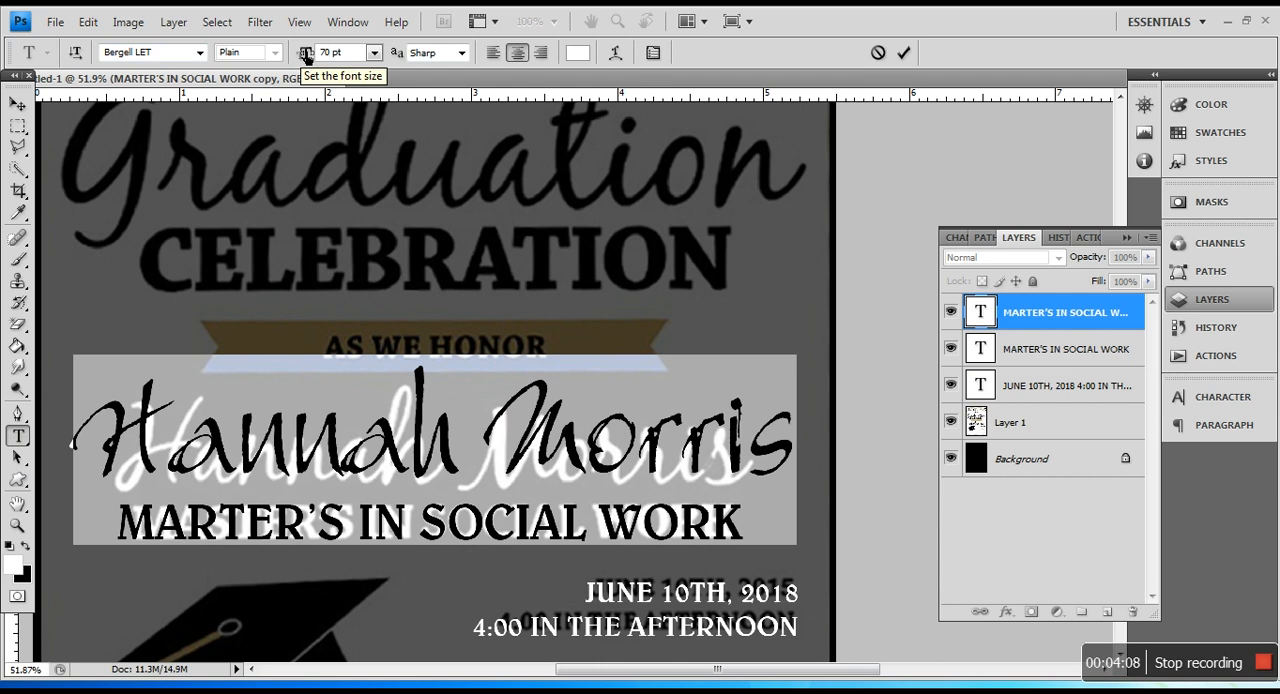
type("60")
key("Return")
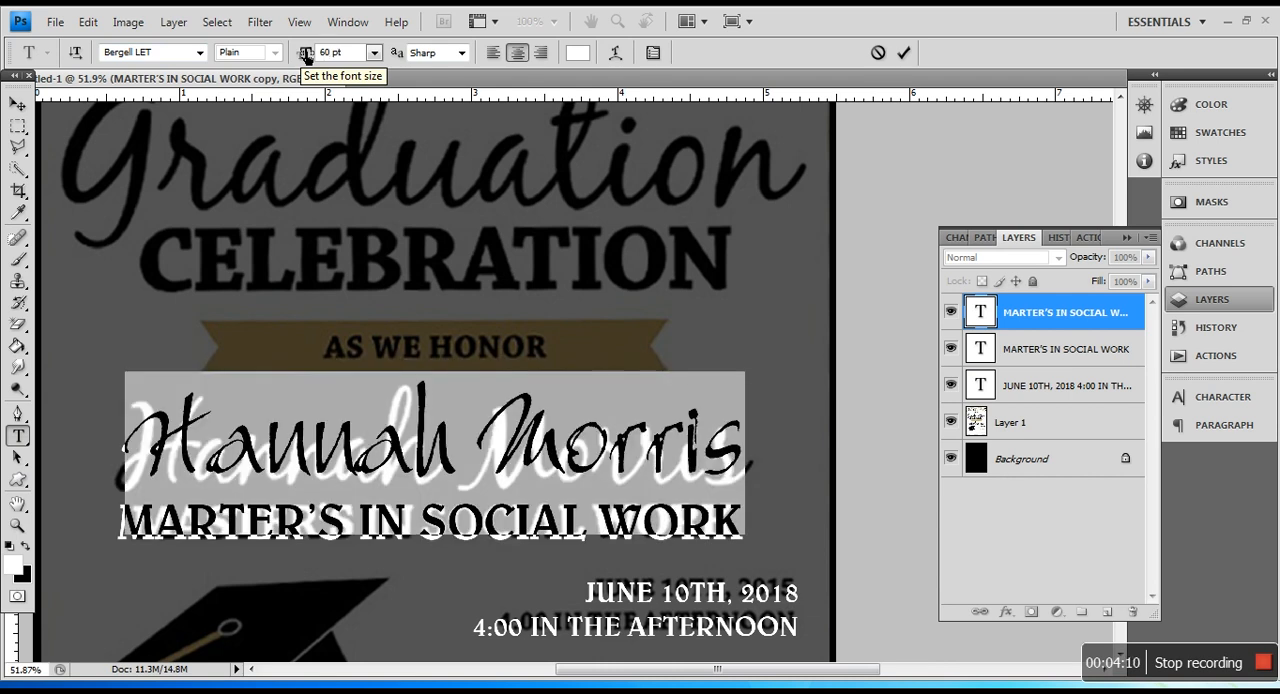
left_click(17, 104)
left_click_drag(597, 451, 594, 461)
scroll(613, 470, "up", 3)
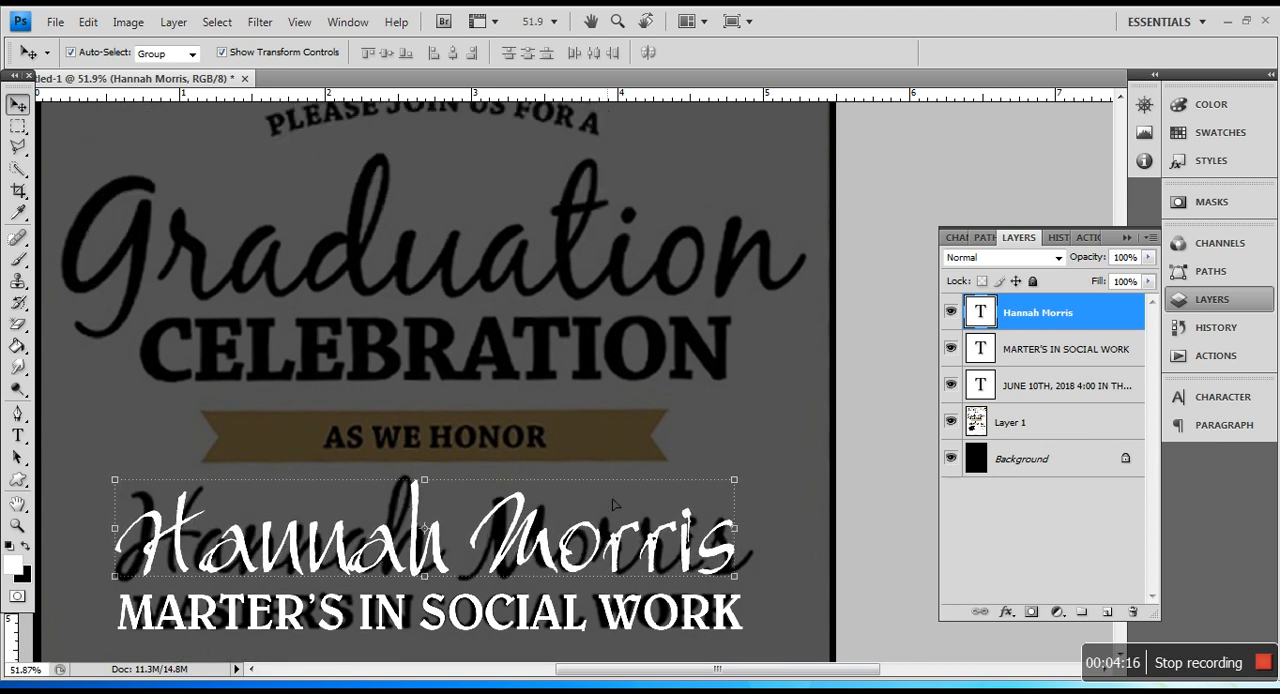
right_click(570, 633)
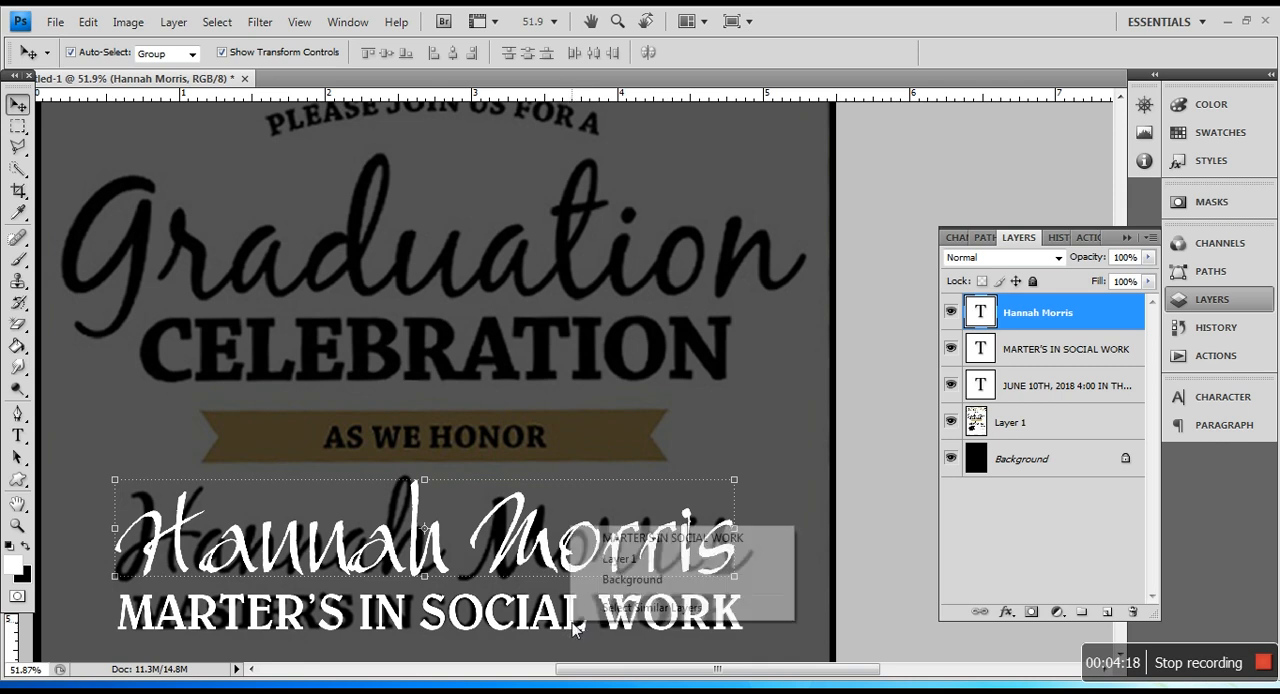
left_click(625, 531)
left_click_drag(581, 622, 567, 478)
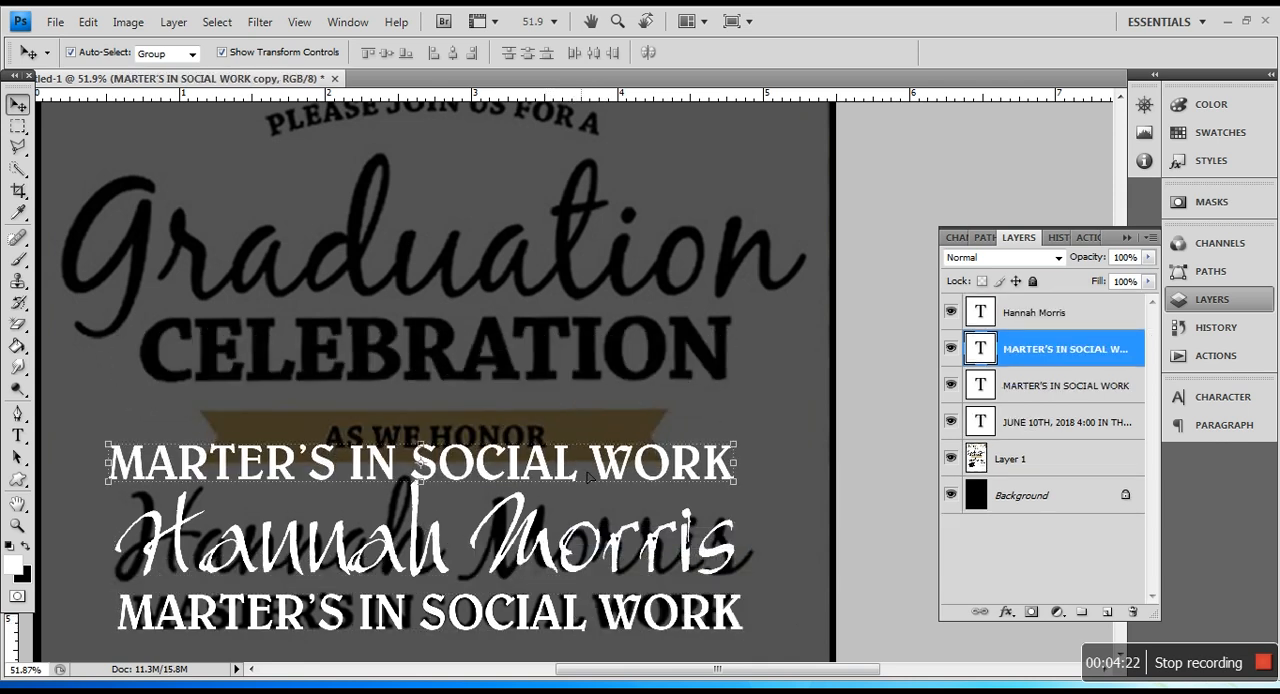
key("ctrl+z")
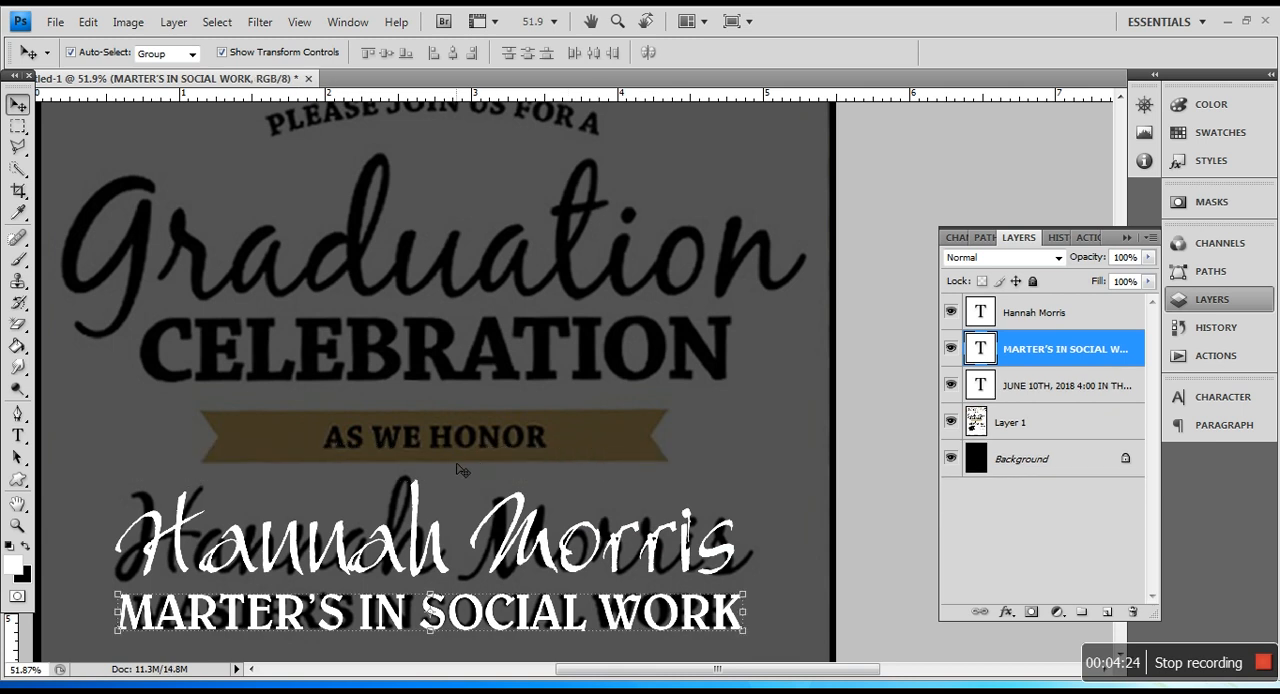
Step: Swap the foreground and background colors and add a new empty layer above the graduate's name text layer
left_click(28, 549)
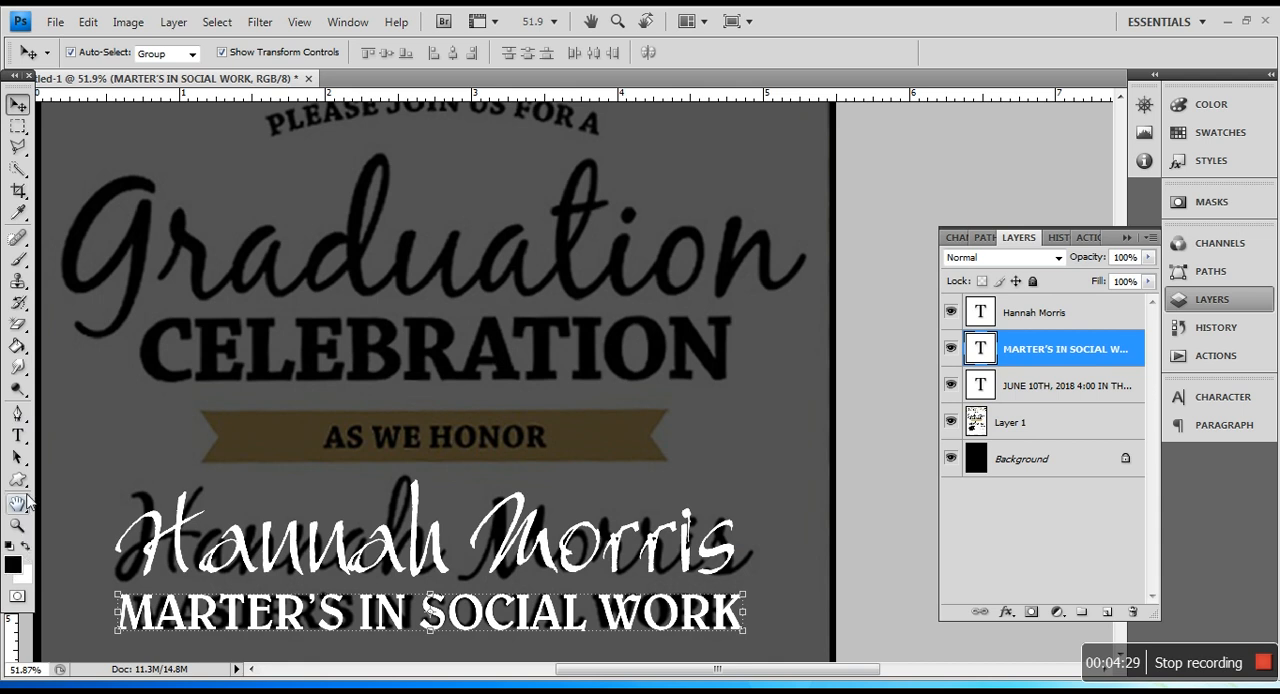
left_click(18, 413)
left_click(1042, 316)
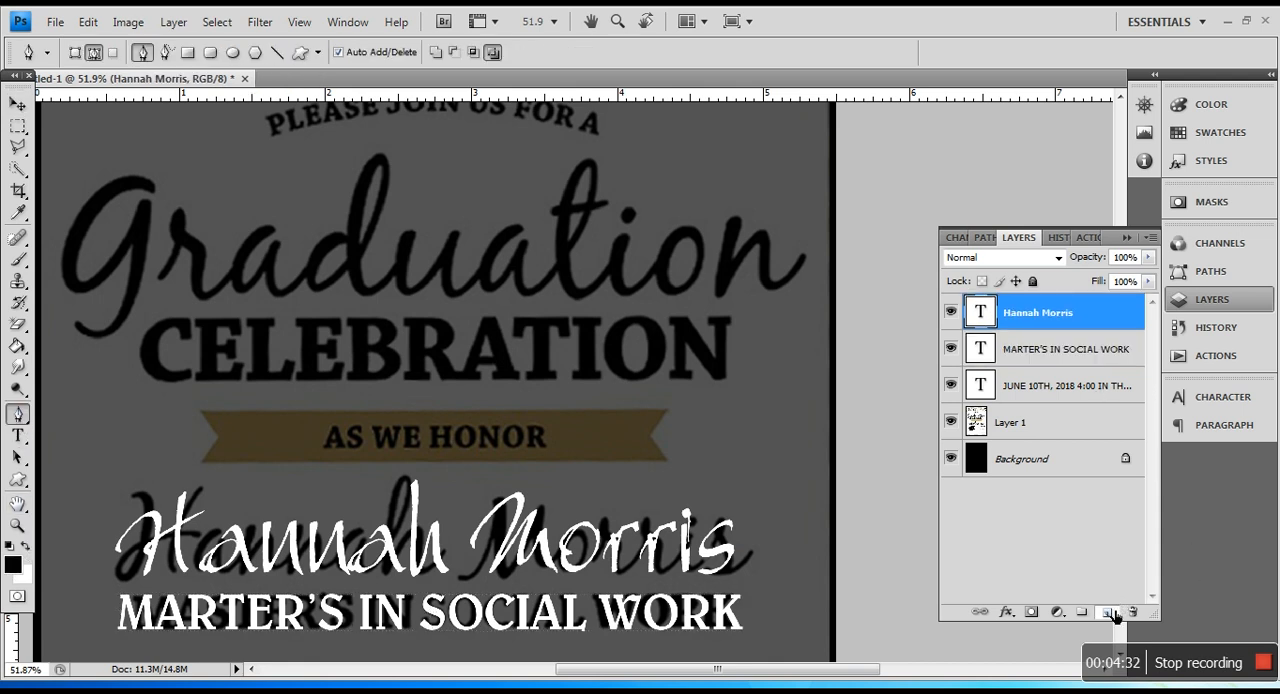
left_click(1108, 613)
Step: Trace the outline of the "AS WE HONOR" ribbon with a closed Pen tool path and convert it into a selection
scroll(210, 482, "up", 5)
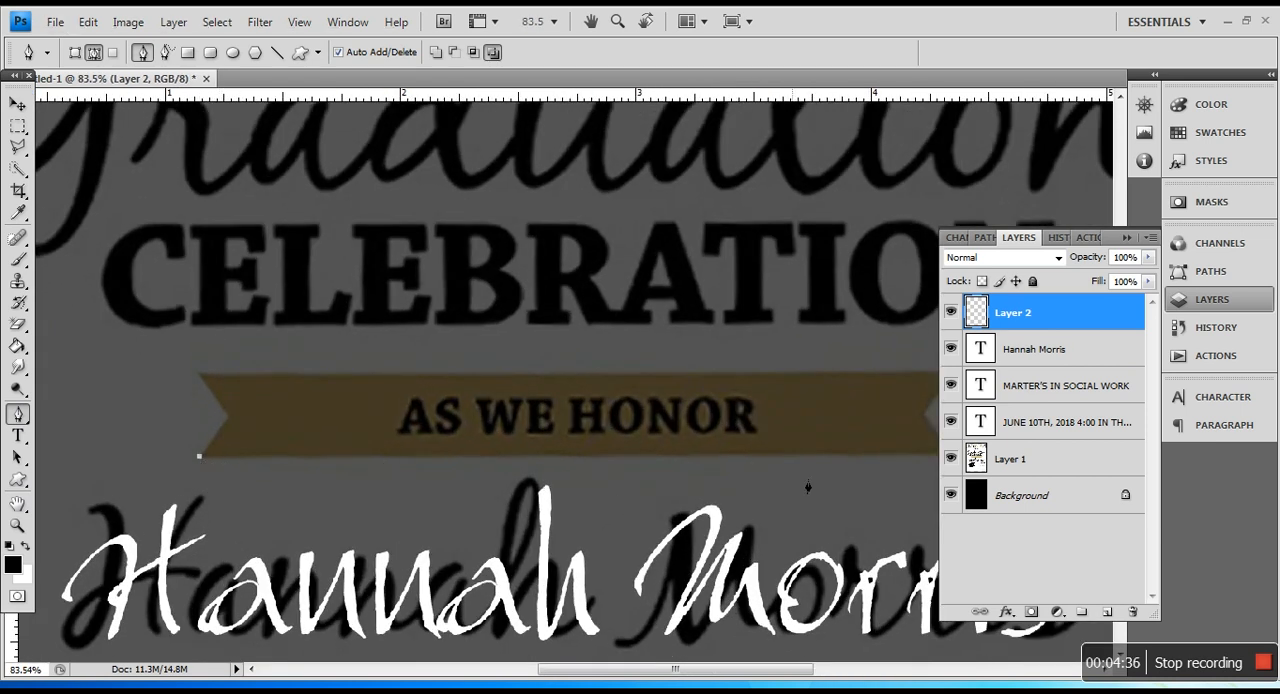
left_click_drag(811, 667, 835, 667)
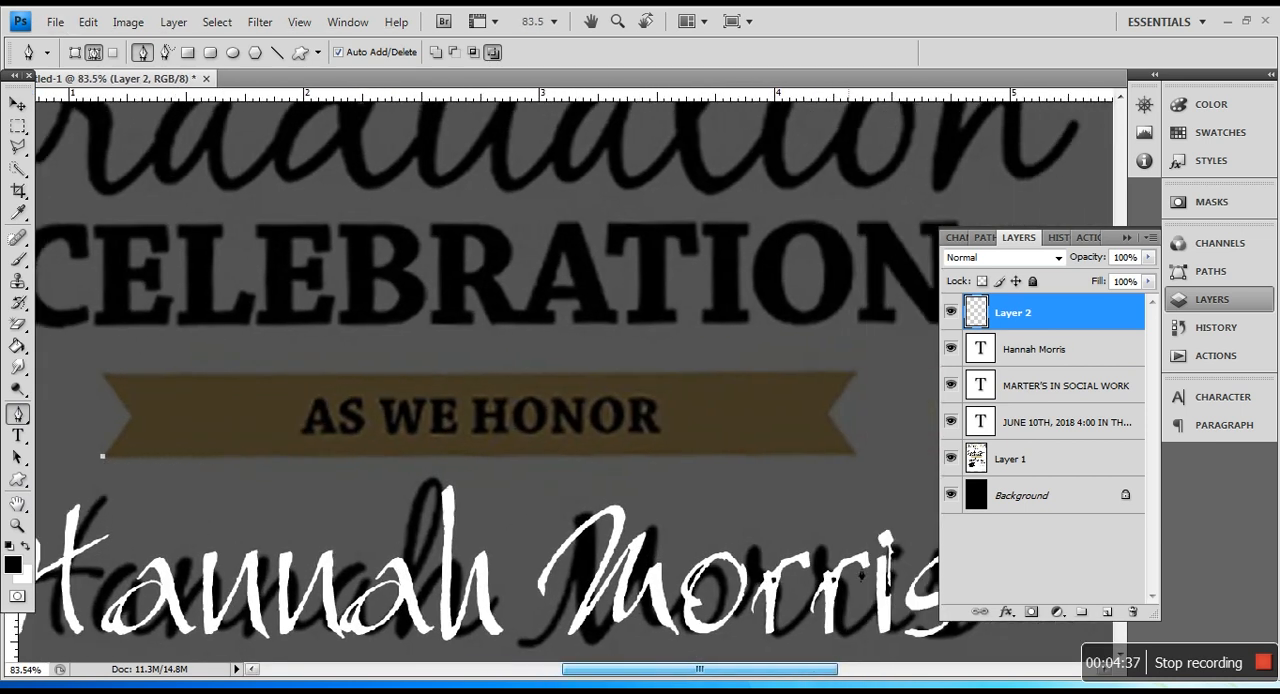
left_click(857, 455)
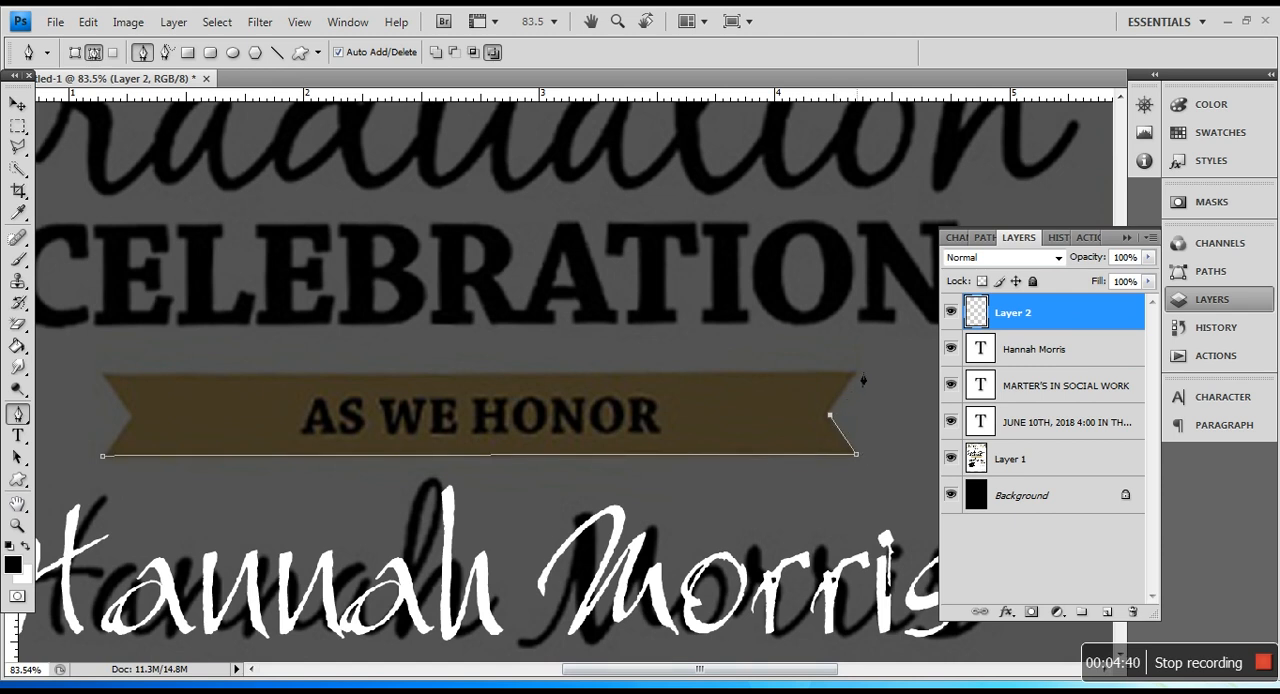
left_click(104, 375)
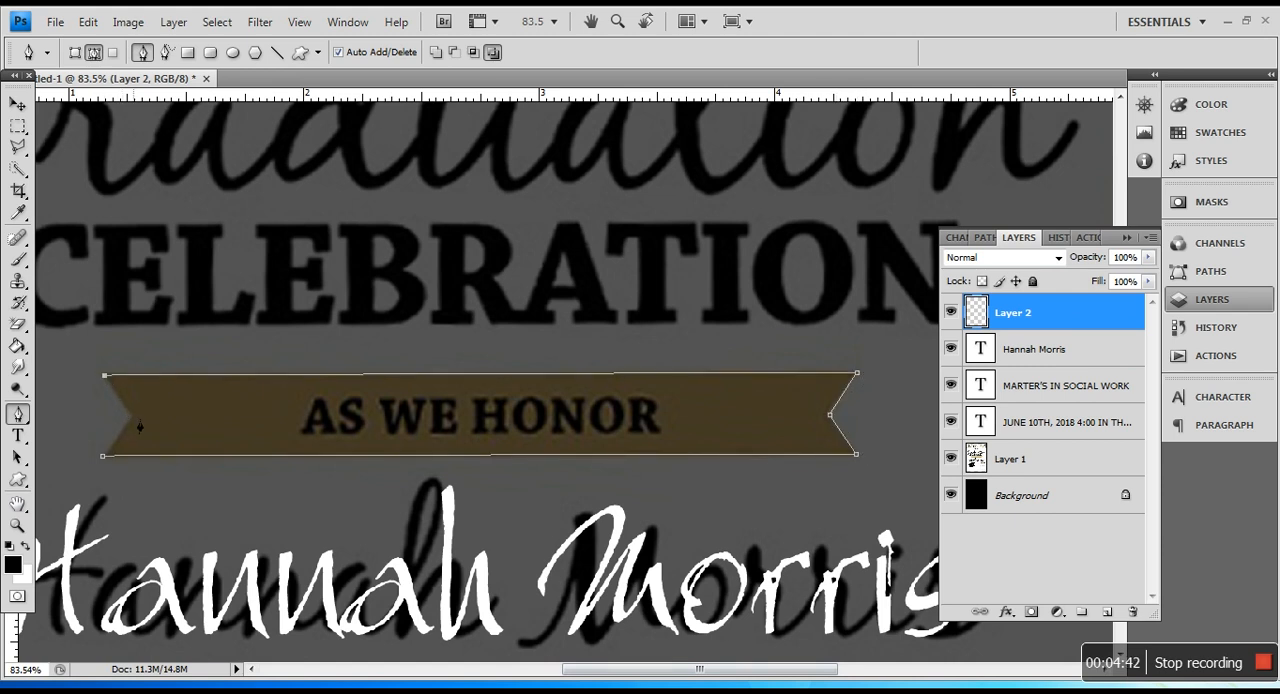
right_click(201, 425)
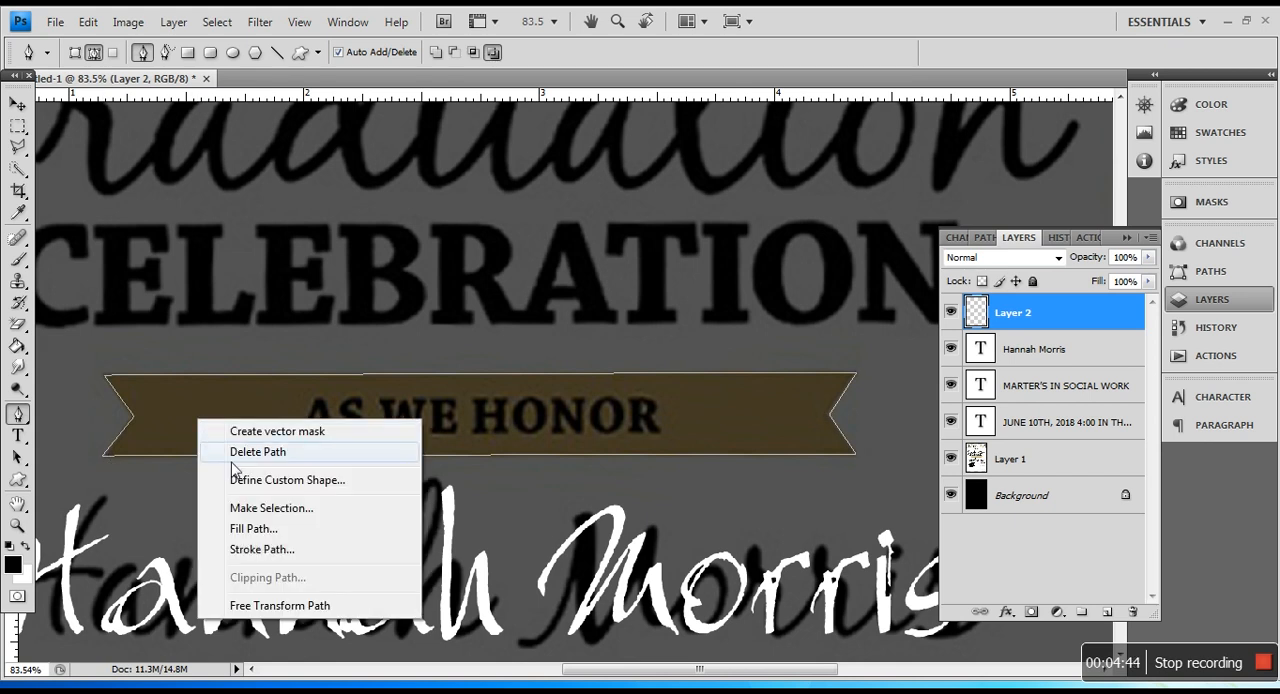
left_click(255, 510)
left_click(752, 210)
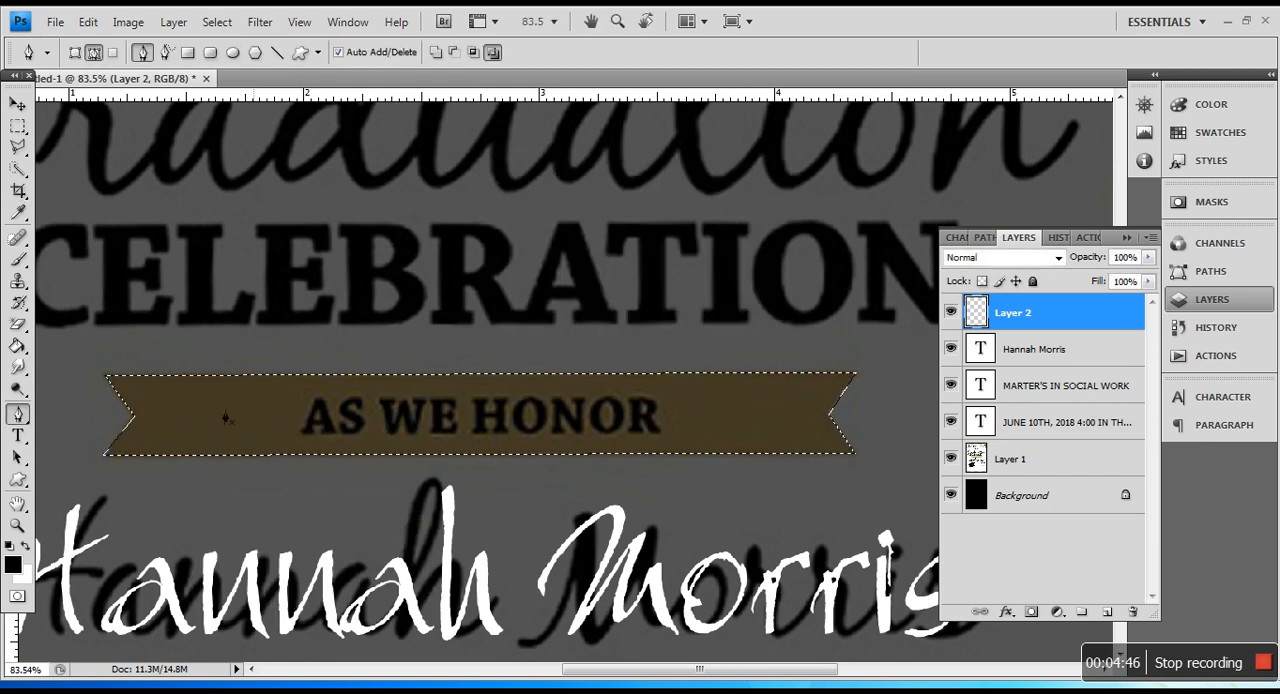
Step: Set the foreground color to gold #c89b00 and activate the Paint Bucket for the ribbon selection
left_click_drag(17, 345, 57, 368)
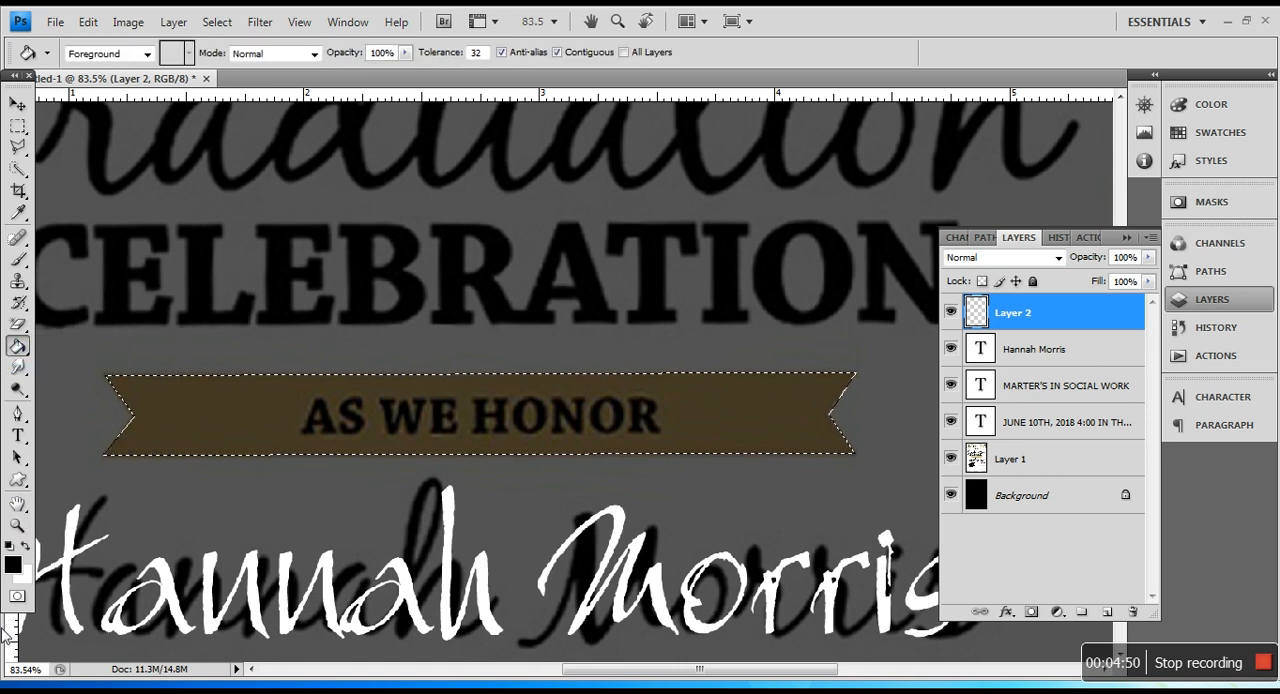
left_click(13, 565)
left_click_drag(1035, 575, 1040, 572)
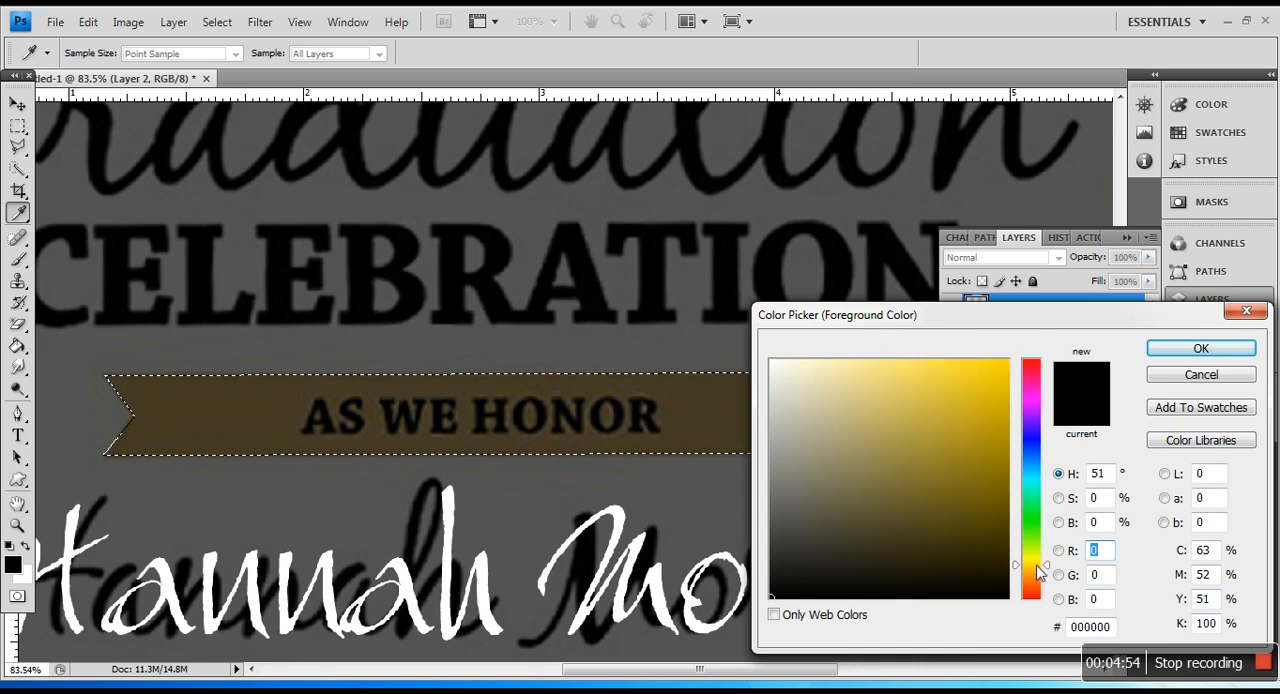
mouse_move(1004, 430)
left_mouse_down()
mouse_move(1011, 457)
mouse_move(1014, 417)
left_mouse_up()
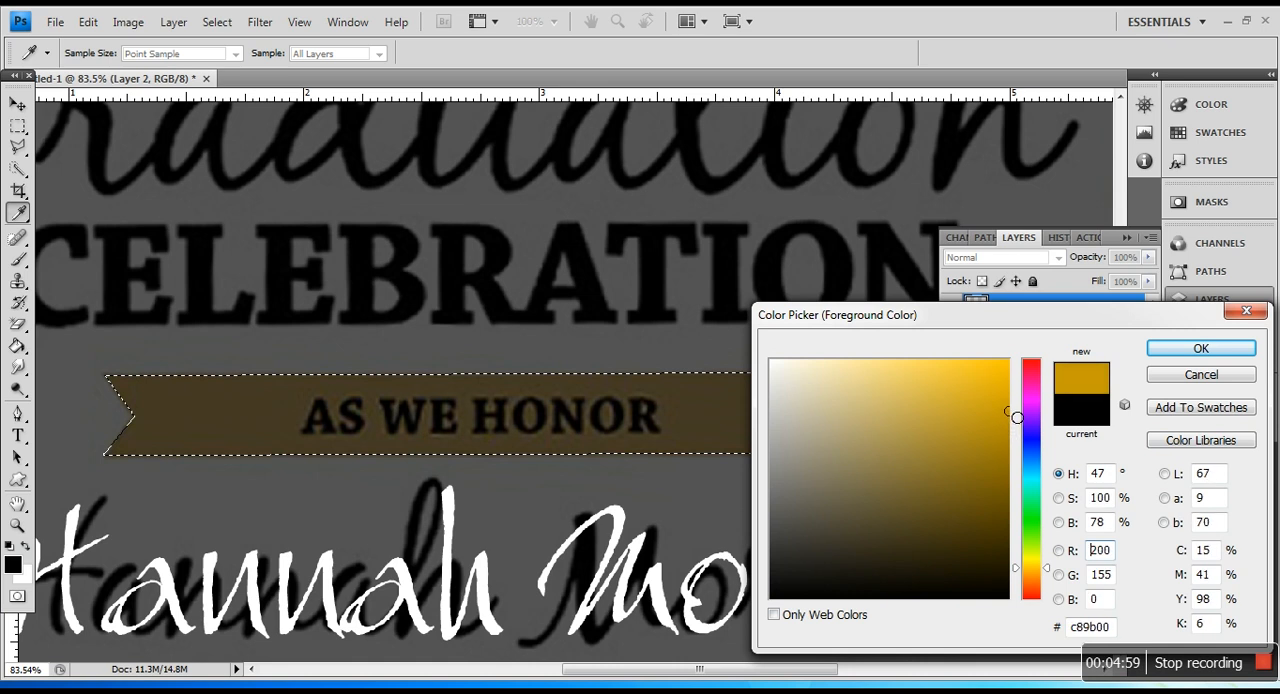
left_click(1201, 348)
key("g")
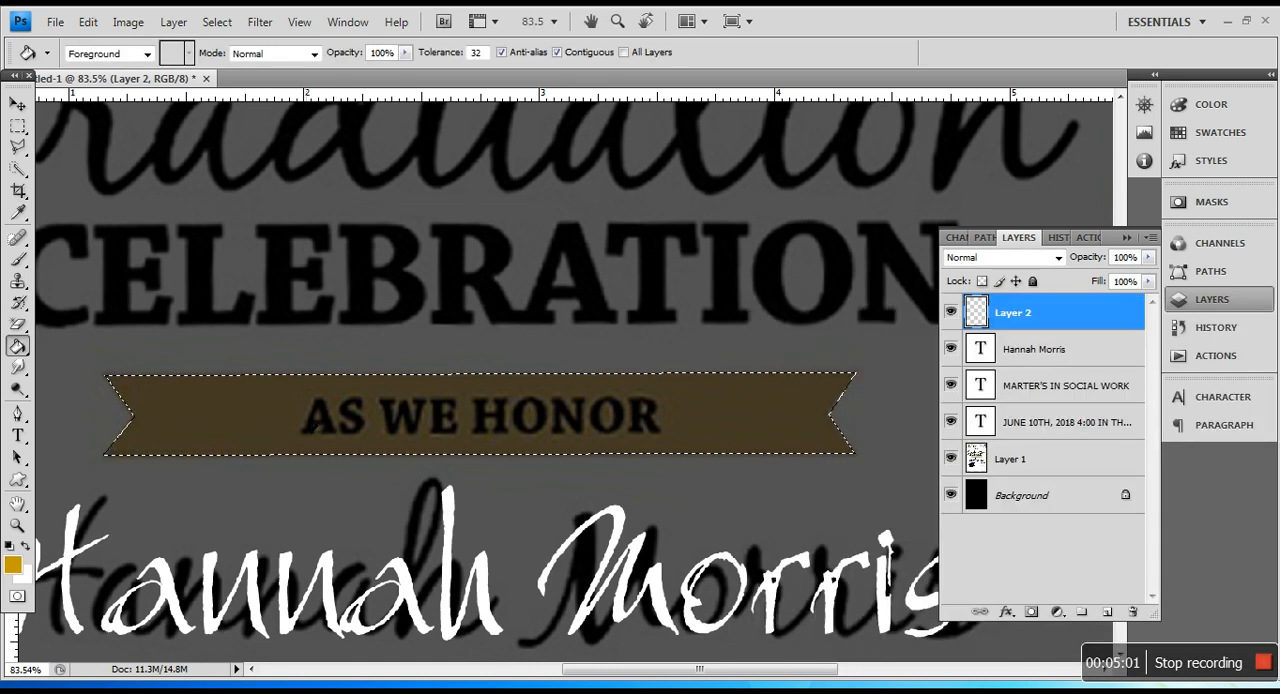
Step: Fill the ribbon selection on Layer 2 with the gold foreground color and deselect it
left_click(315, 425)
scroll(588, 456, "down", 3)
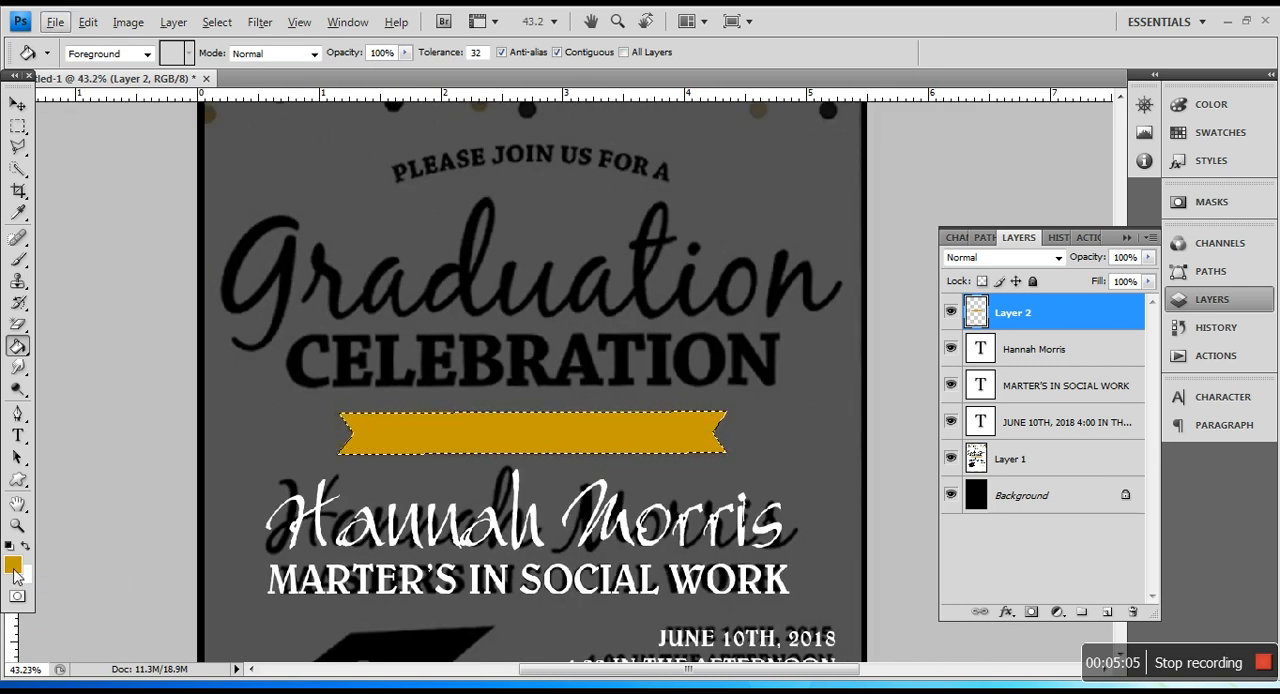
left_click(20, 125)
right_click(410, 306)
left_click(460, 323)
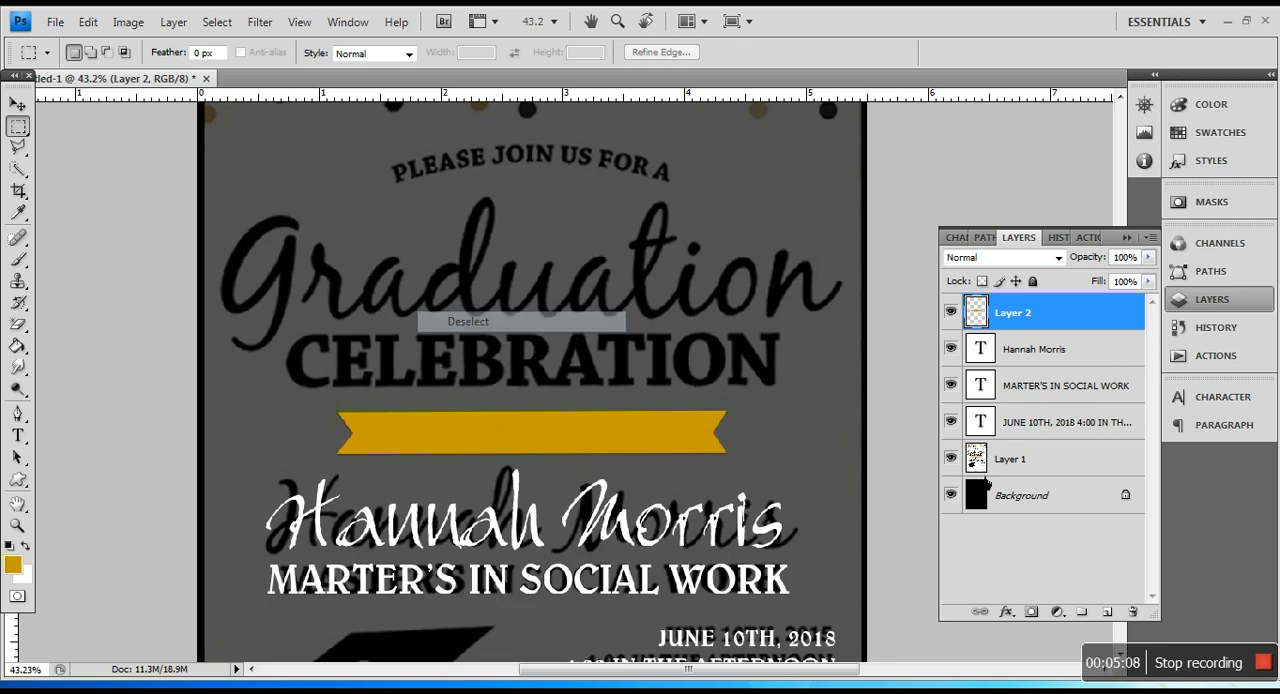
Step: Duplicate the "MARTER'S IN SOCIAL WORK" text up onto the gold ribbon and move the copy to the top of the layer stack
left_click(19, 106)
right_click(591, 585)
left_click(638, 600)
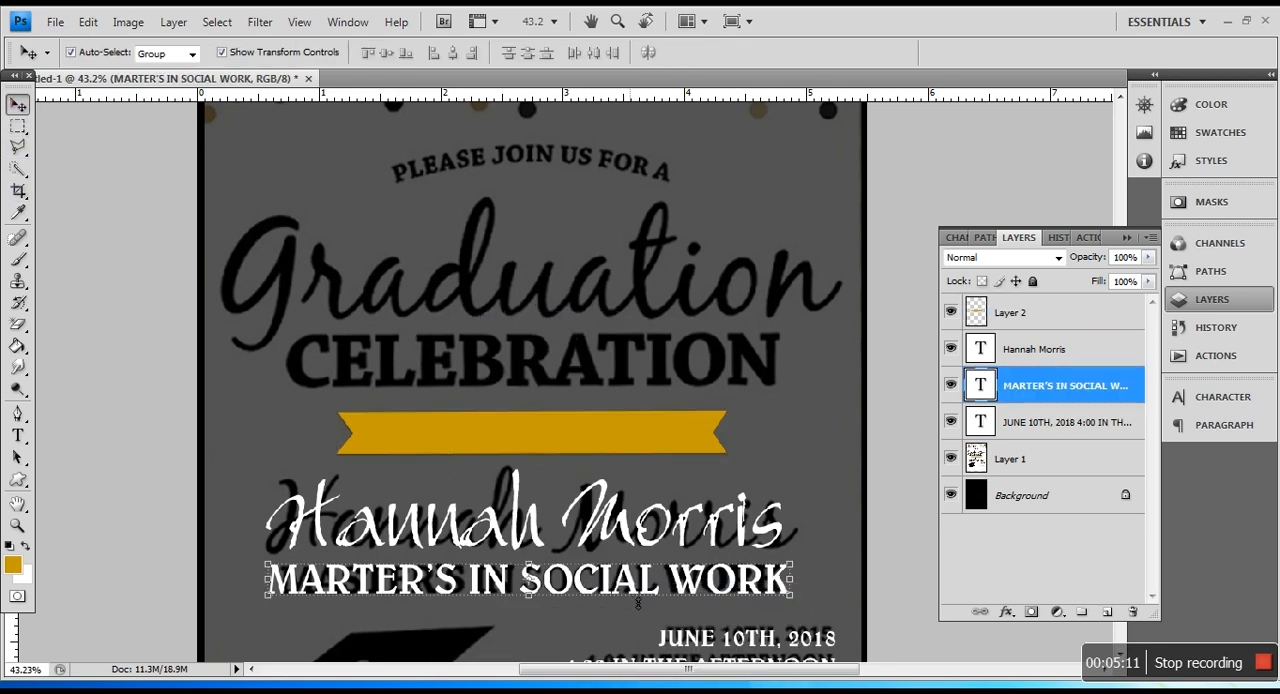
left_click_drag(641, 593, 641, 453)
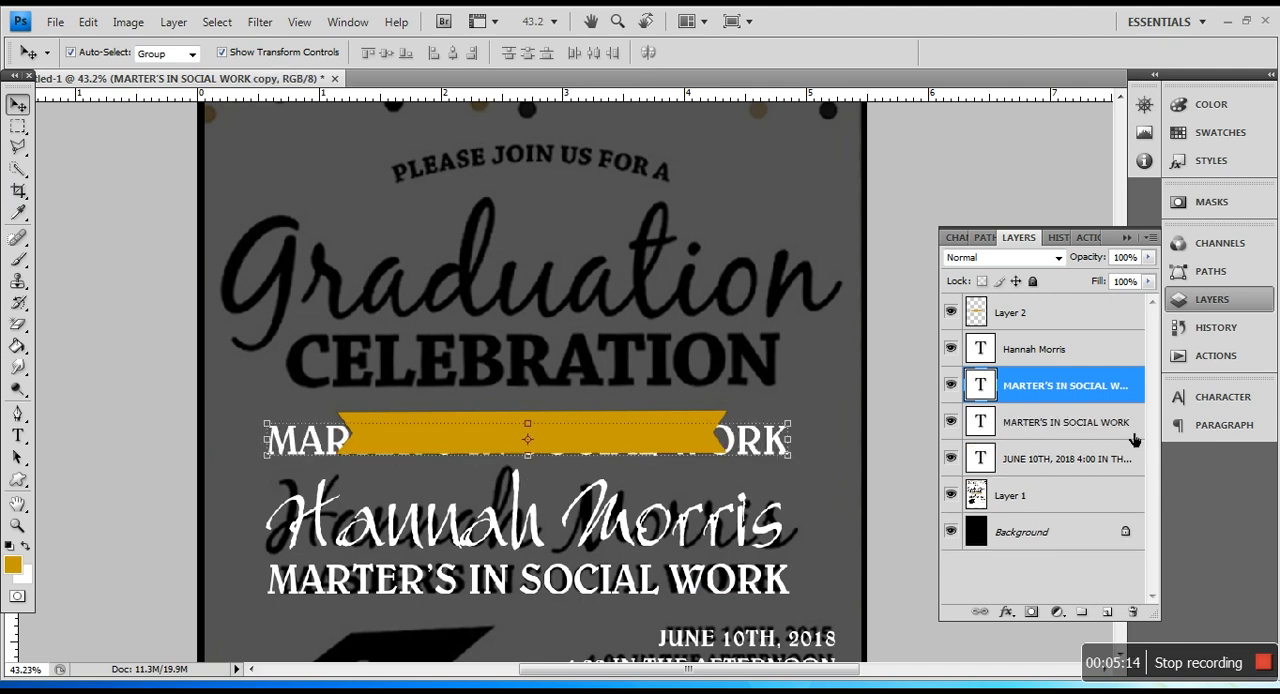
left_click(1050, 310)
left_click(1056, 401)
left_click_drag(1056, 396, 1060, 314)
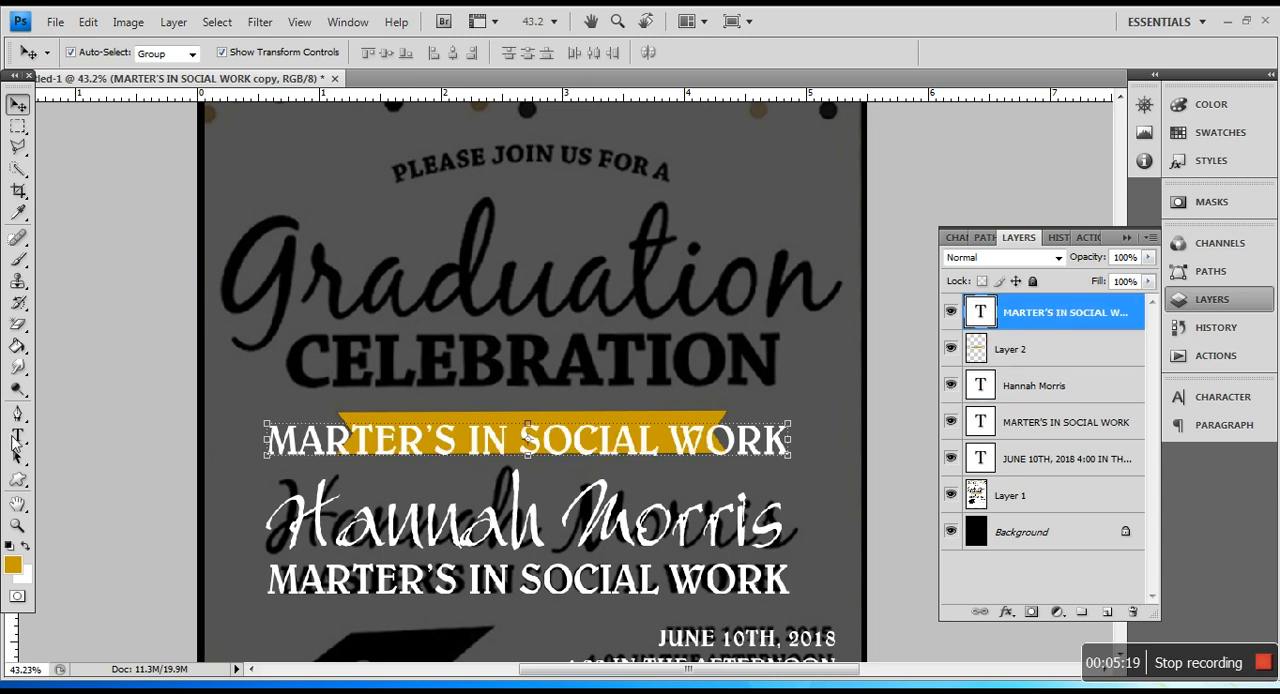
Step: Hide the gold ribbon layer and replace the copied text's wording with "AS WE HONOR"
left_click(17, 438)
triple_click(541, 456)
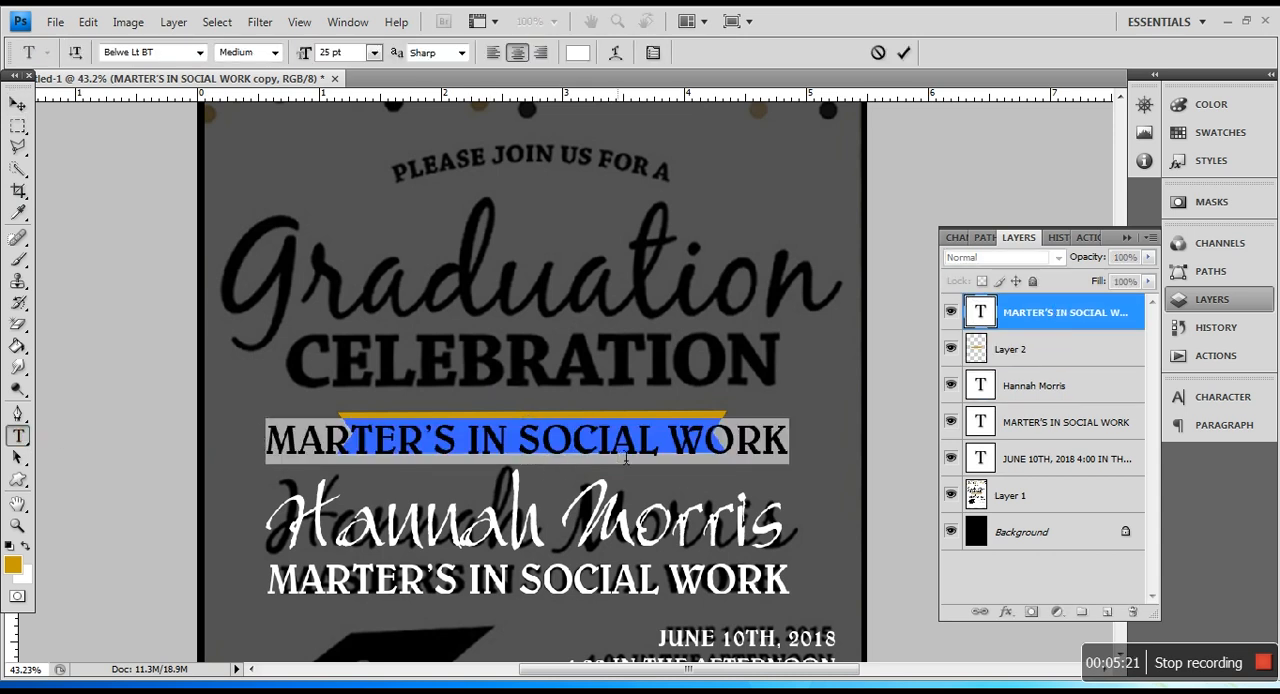
left_click(953, 349)
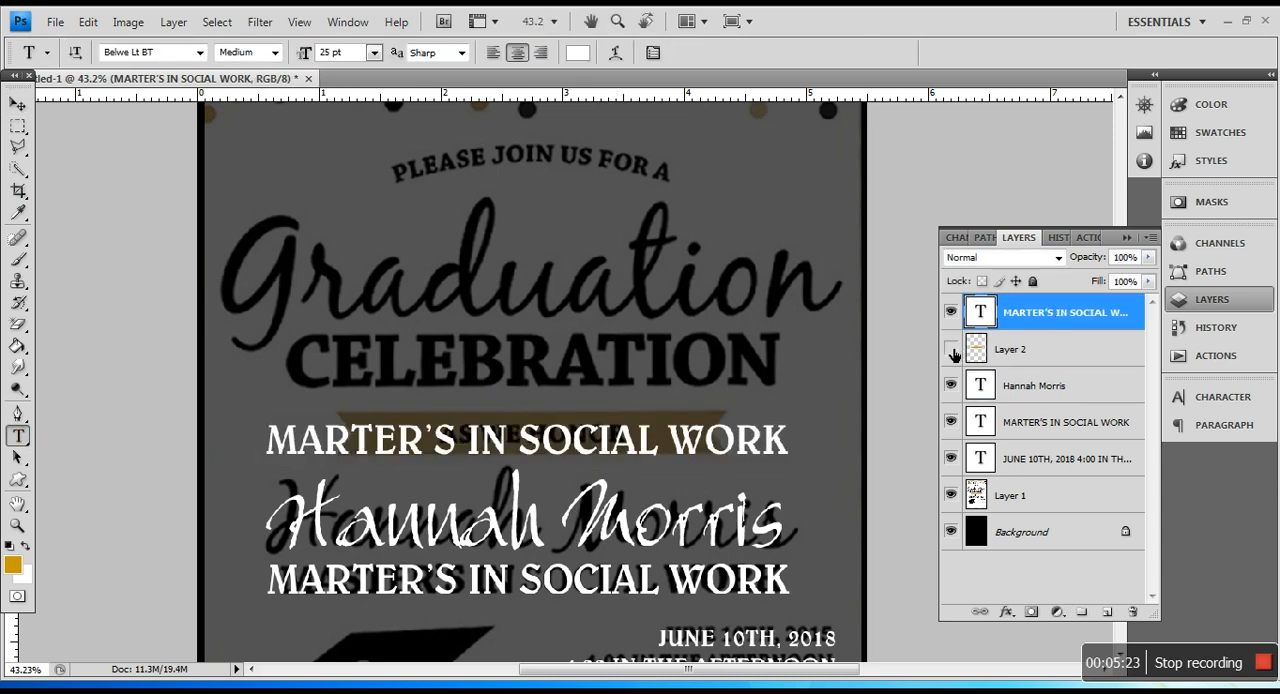
left_click(419, 456)
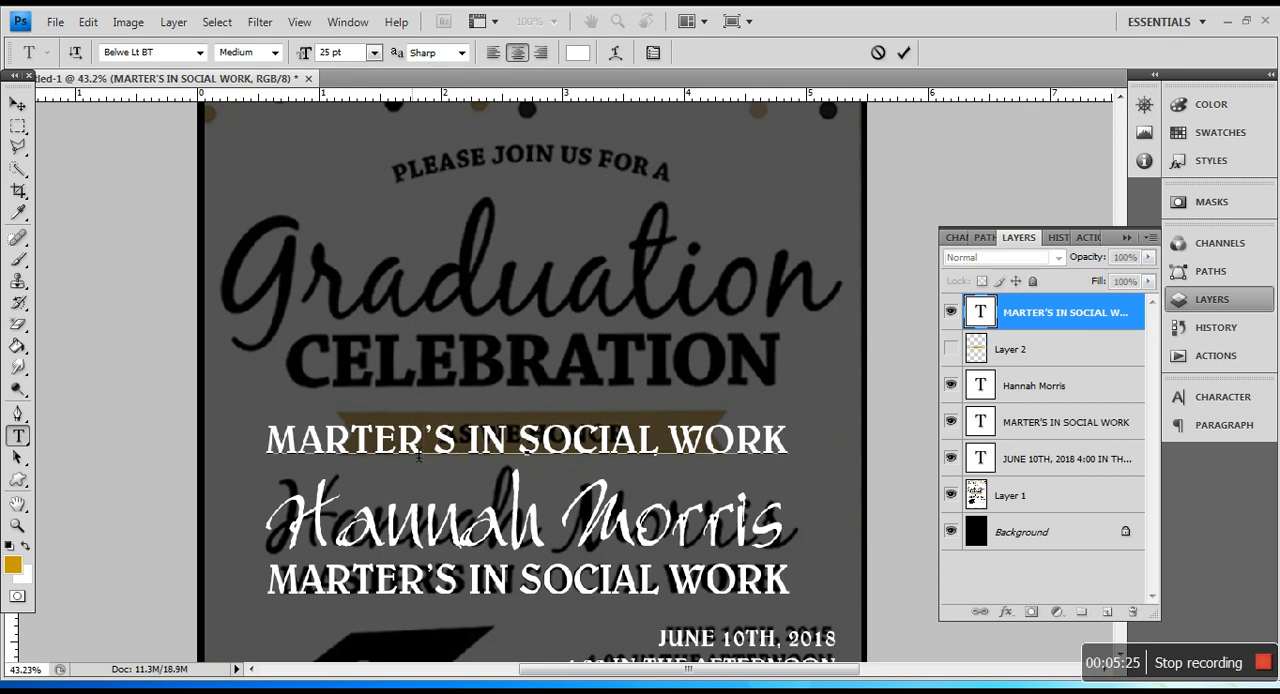
triple_click(419, 456)
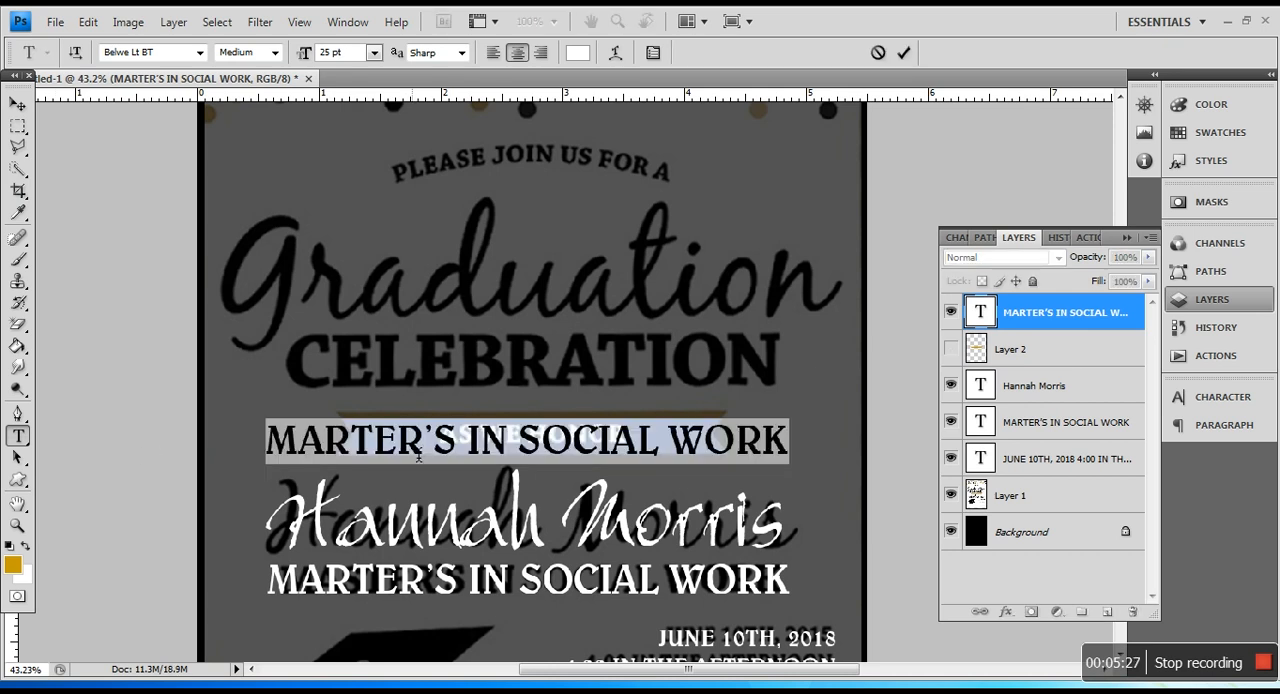
type("AS WE HONOR")
Step: Reduce the "AS WE HONOR" text to 17 pt and move it over the matching reference wording on the ribbon
triple_click(419, 456)
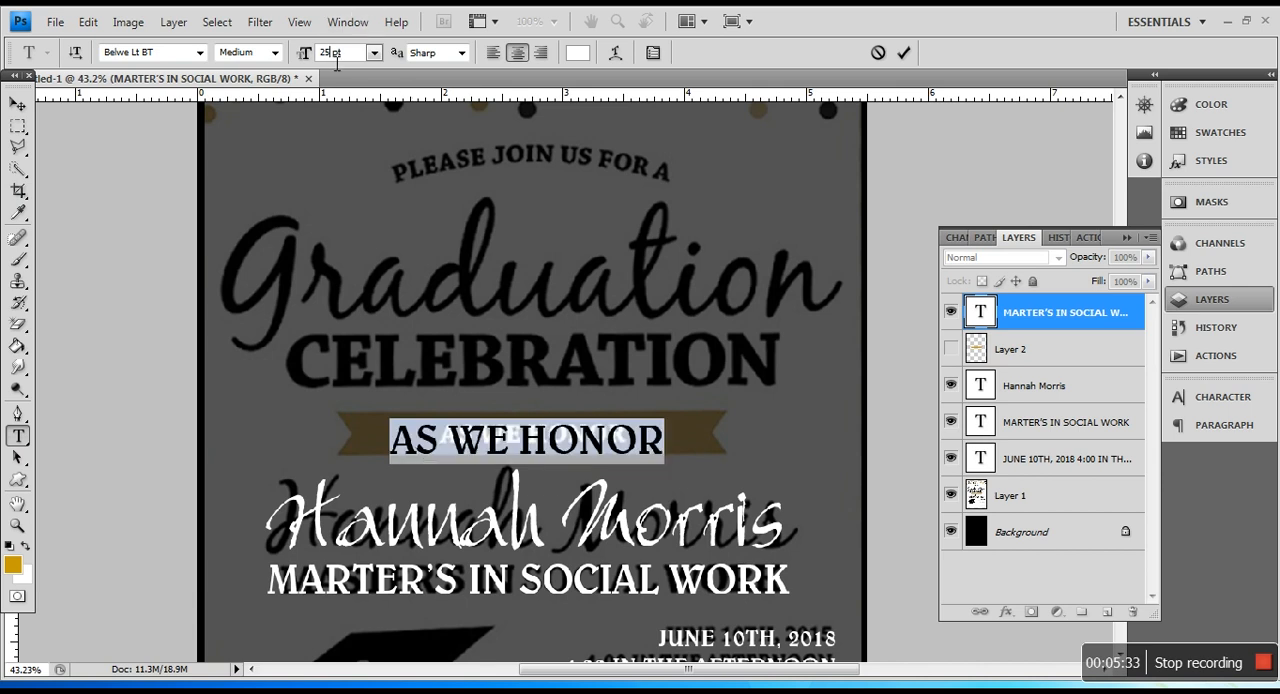
type("21")
key("Return")
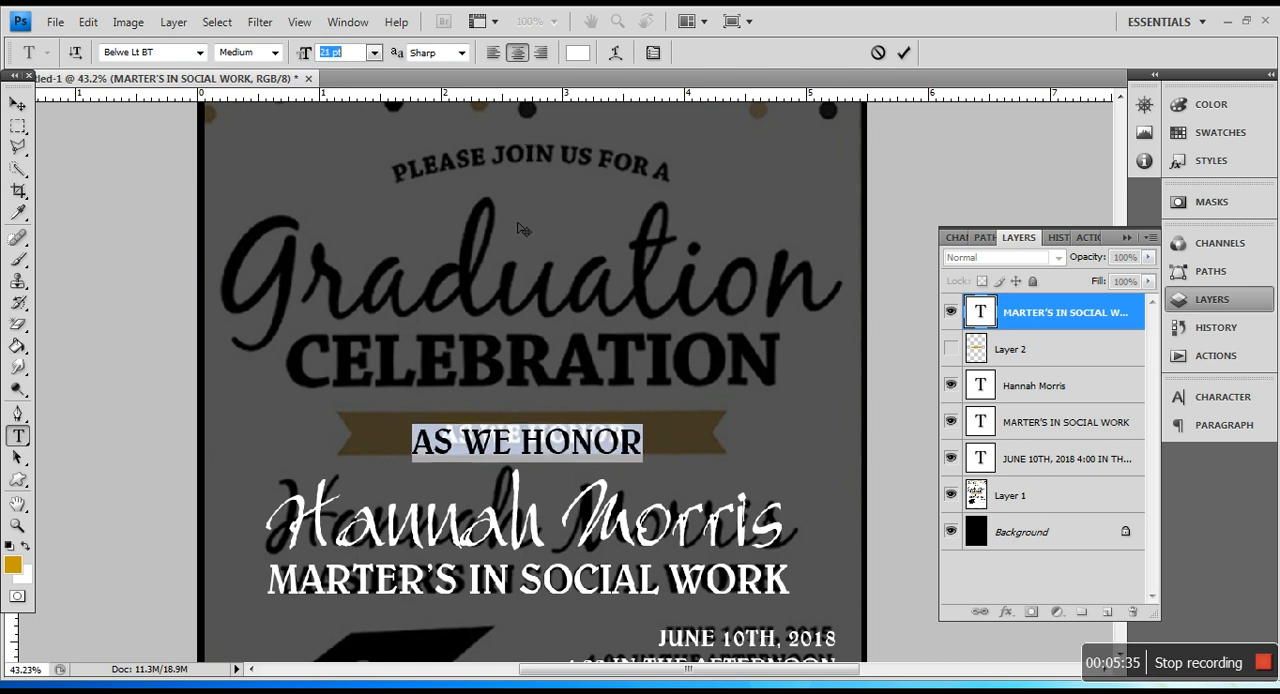
scroll(518, 224, "down", 5)
scroll(521, 228, "up", 2)
left_click(17, 103)
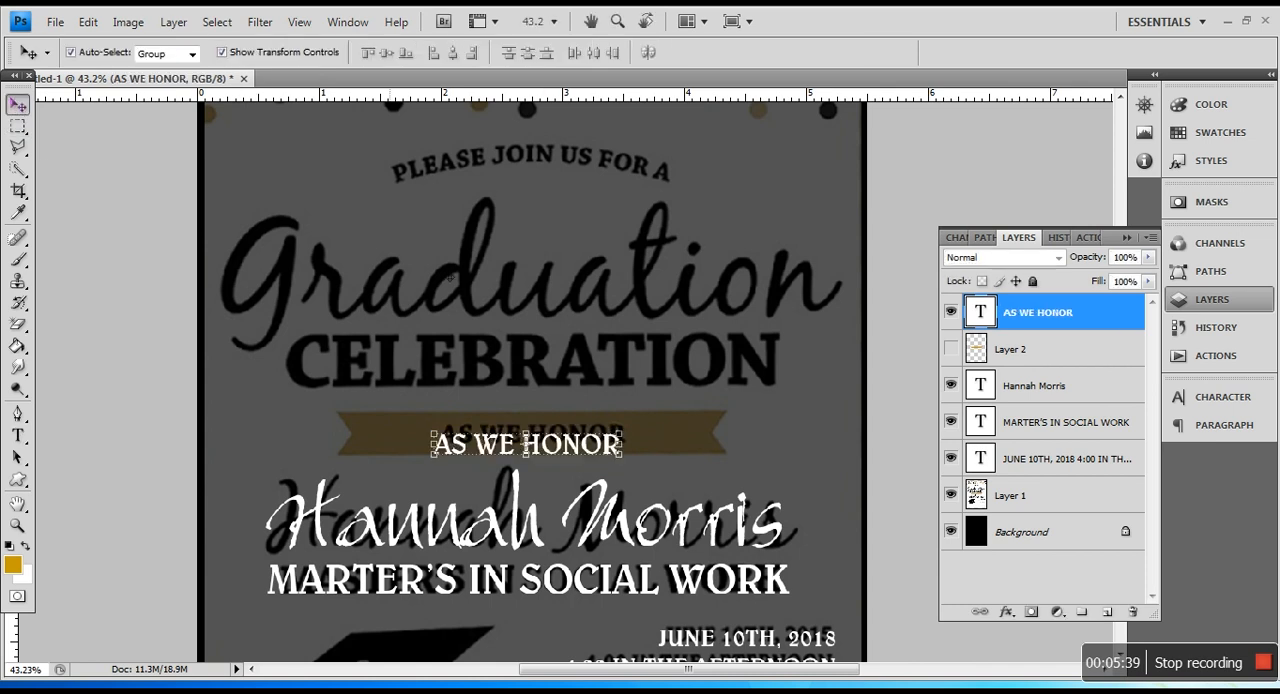
scroll(645, 510, "up", 2)
scroll(645, 510, "up", 1)
left_click_drag(557, 405, 548, 390)
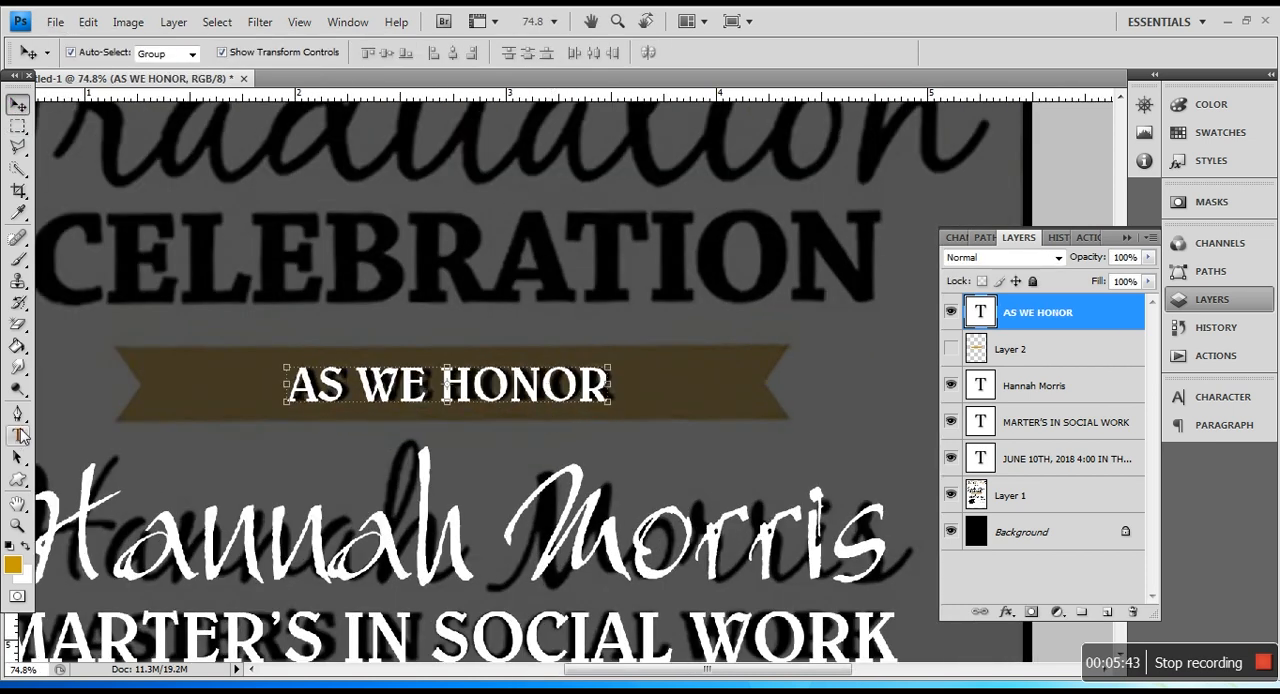
Step: Set the "AS WE HONOR" text to 16 pt and show the gold ribbon layer again
scroll(82, 436, "up", 1)
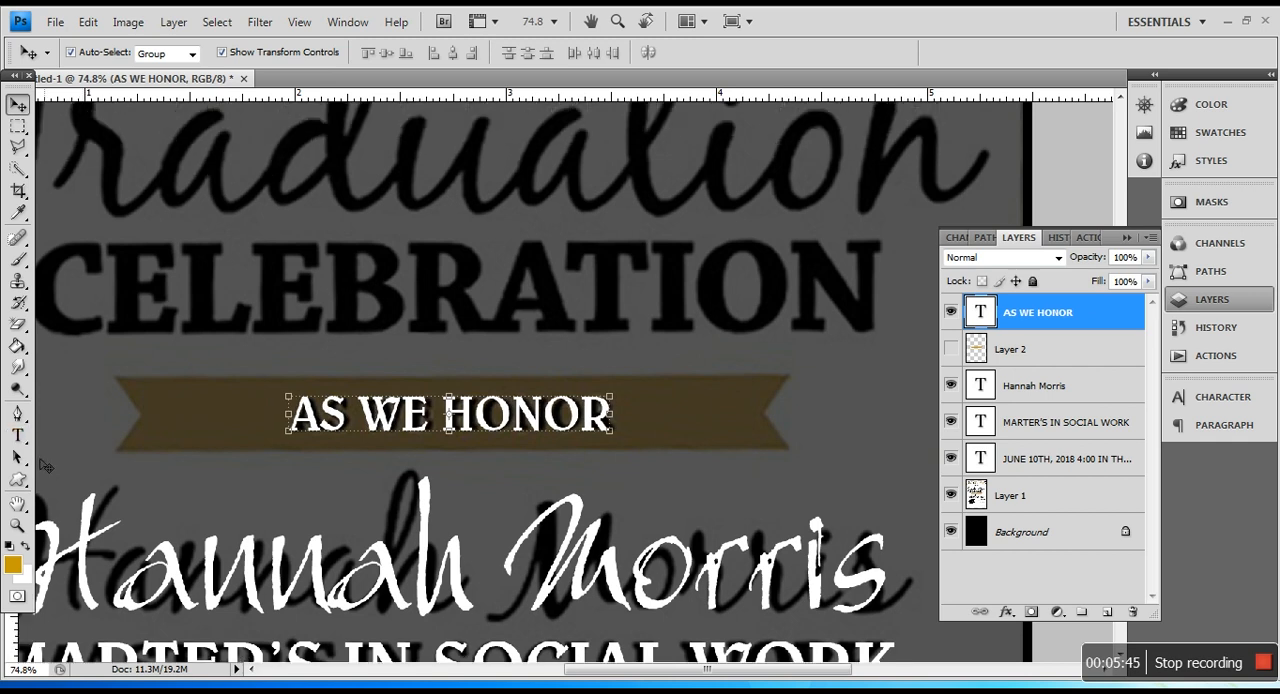
left_click(17, 435)
left_click(432, 410)
key("ctrl+a")
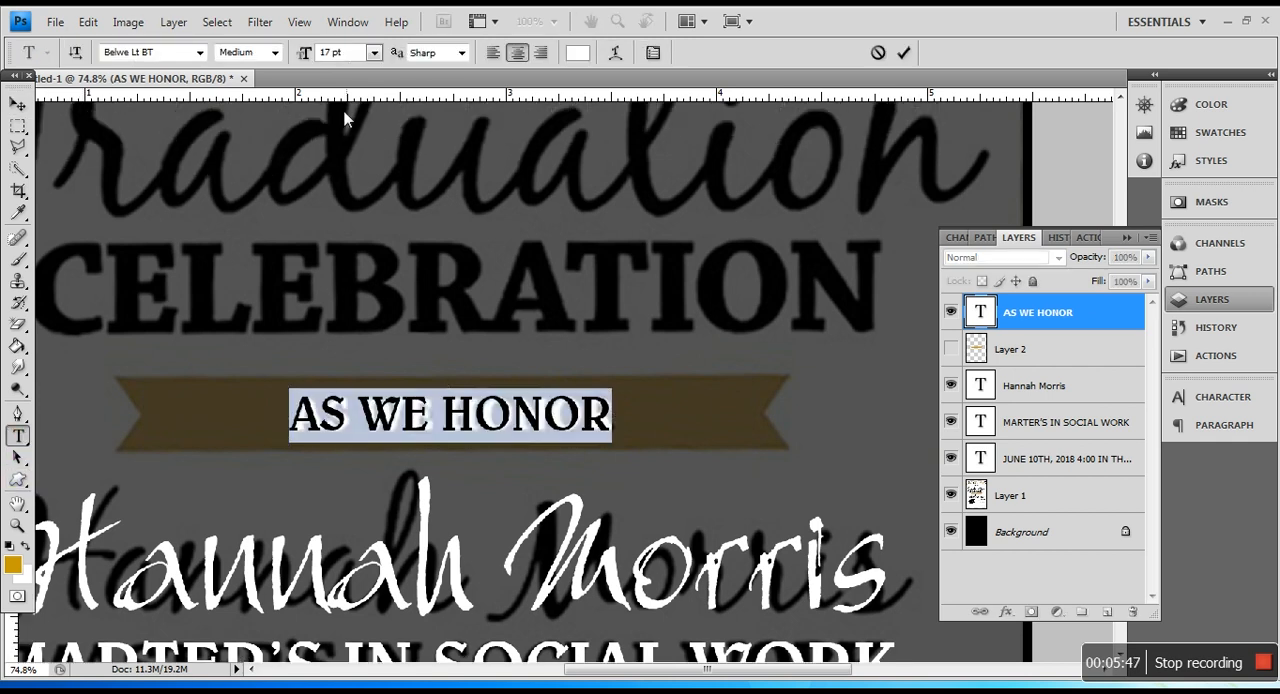
left_click(340, 65)
key("Down")
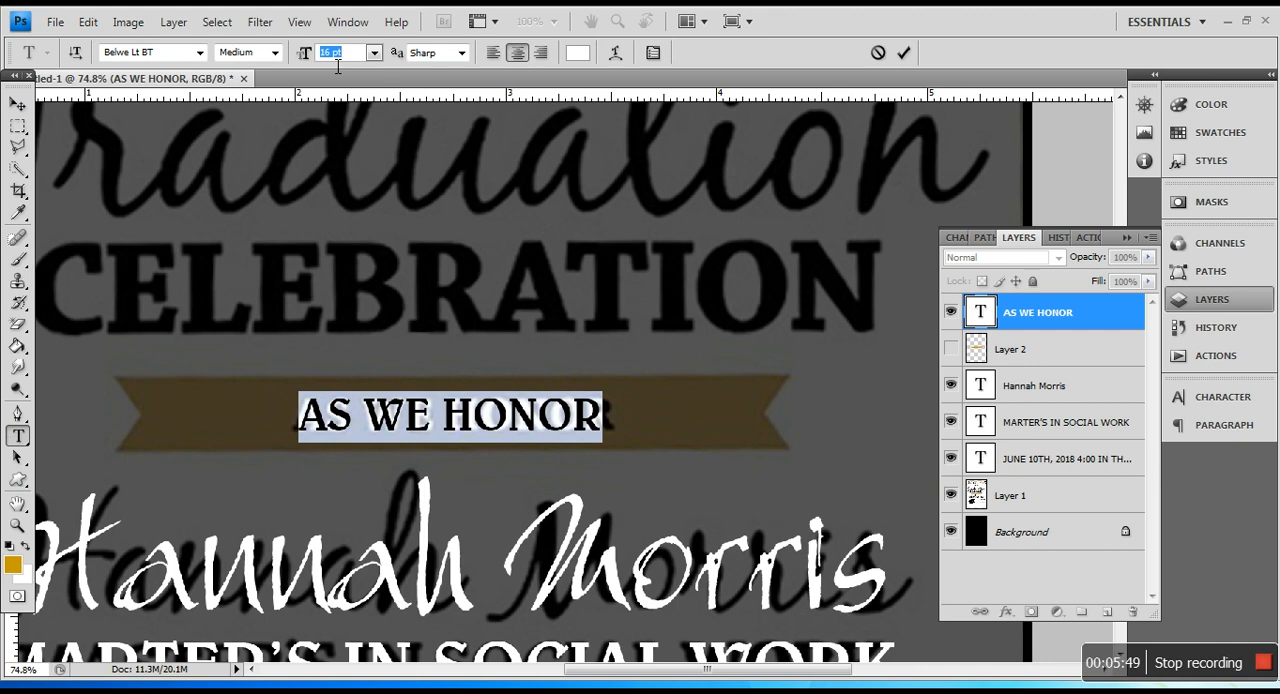
left_click(18, 125)
scroll(910, 452, "up", 1)
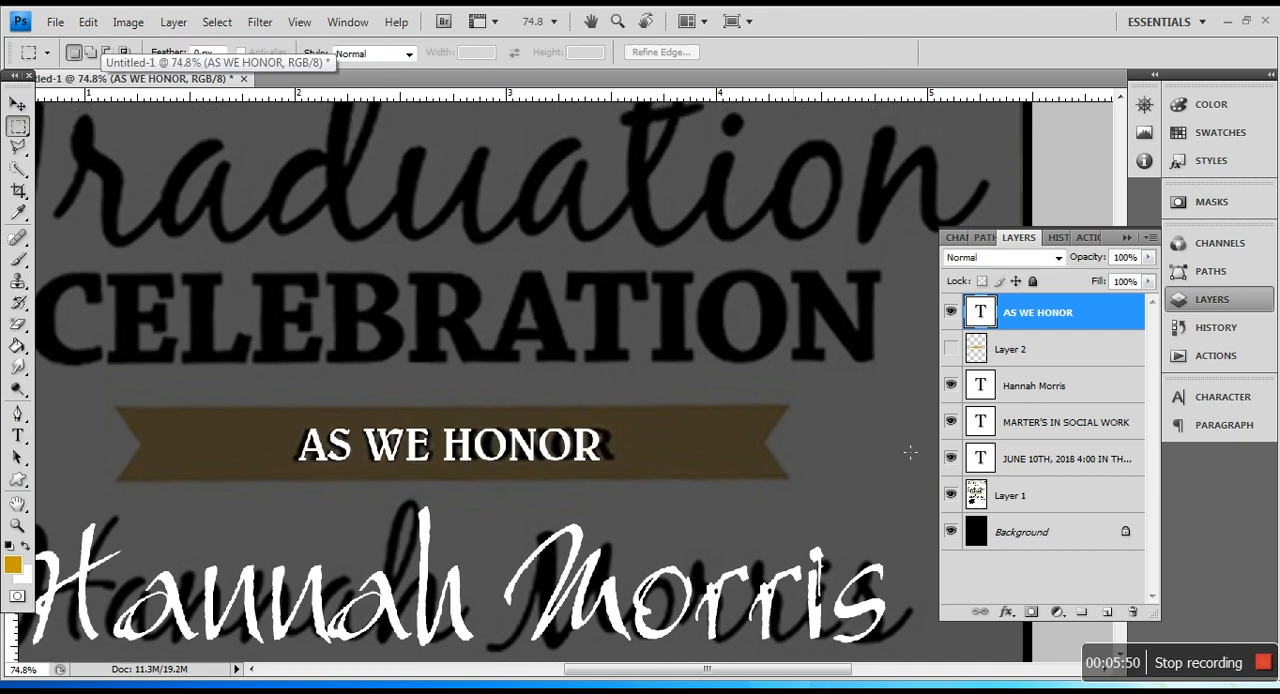
left_click(950, 349)
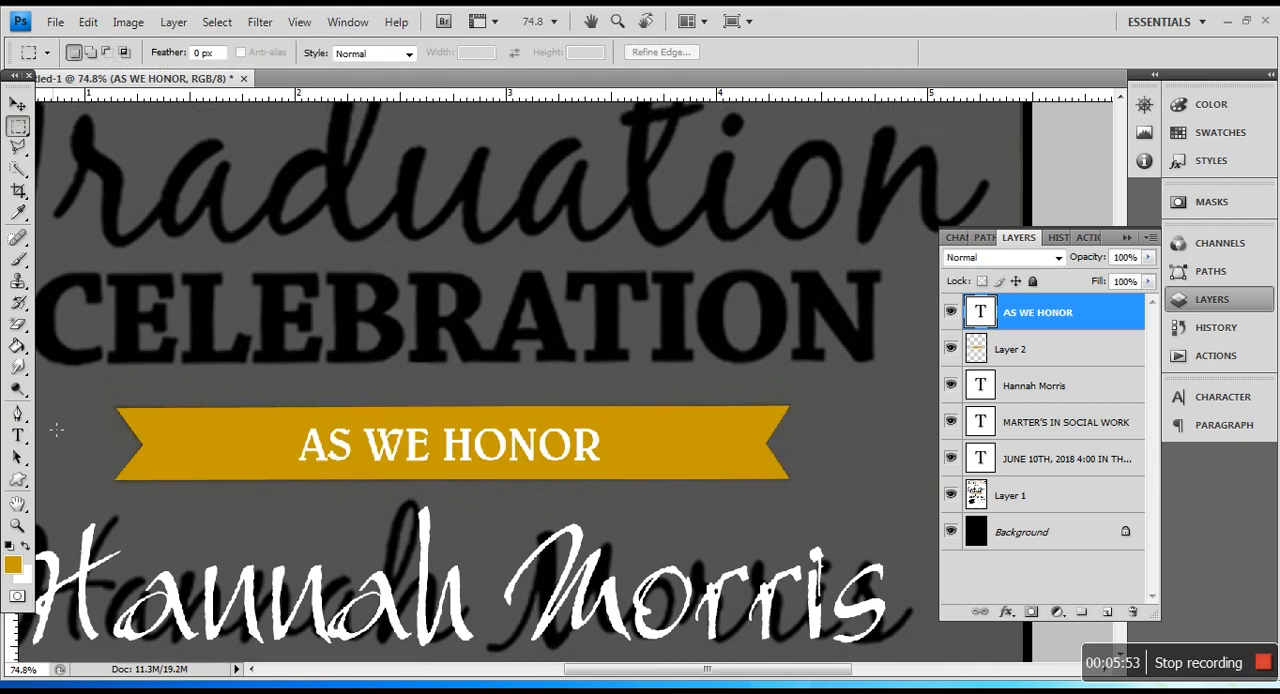
Step: Duplicate the "AS WE HONOR" text straight up onto the reference word "CELEBRATION"
left_click(18, 436)
scroll(526, 394, "up", 2)
scroll(526, 394, "down", 6)
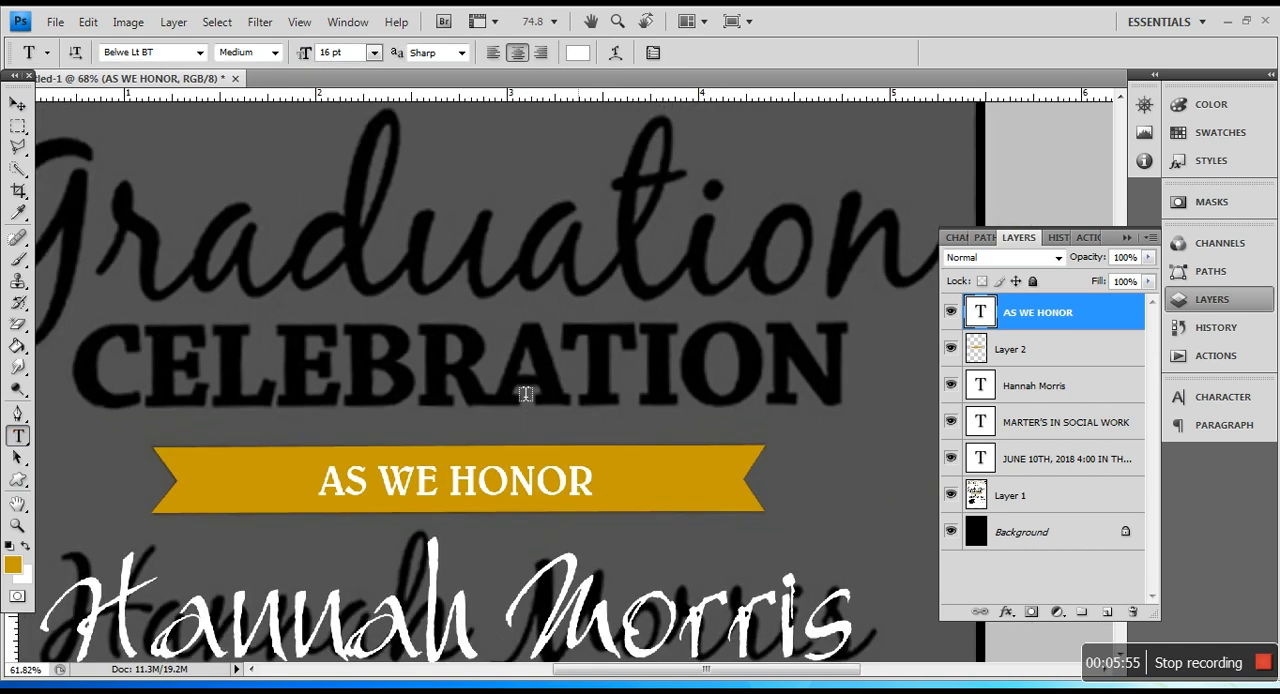
scroll(526, 394, "down", 2)
scroll(526, 394, "up", 3)
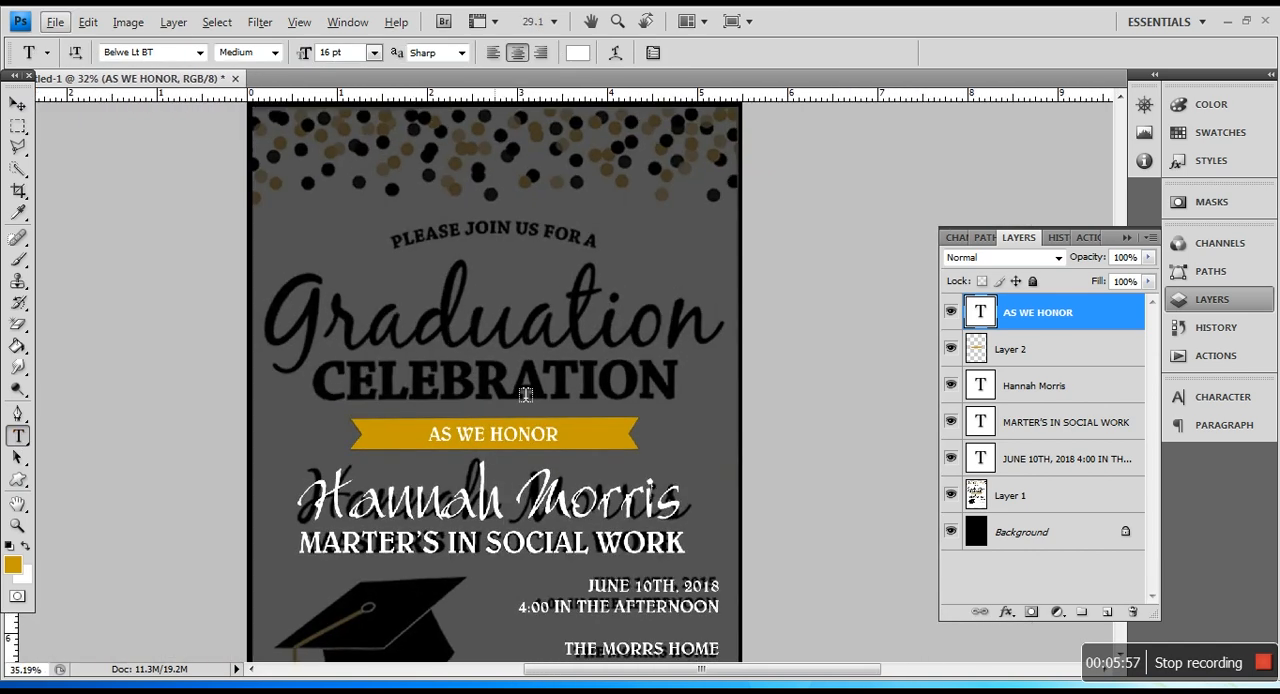
key("v")
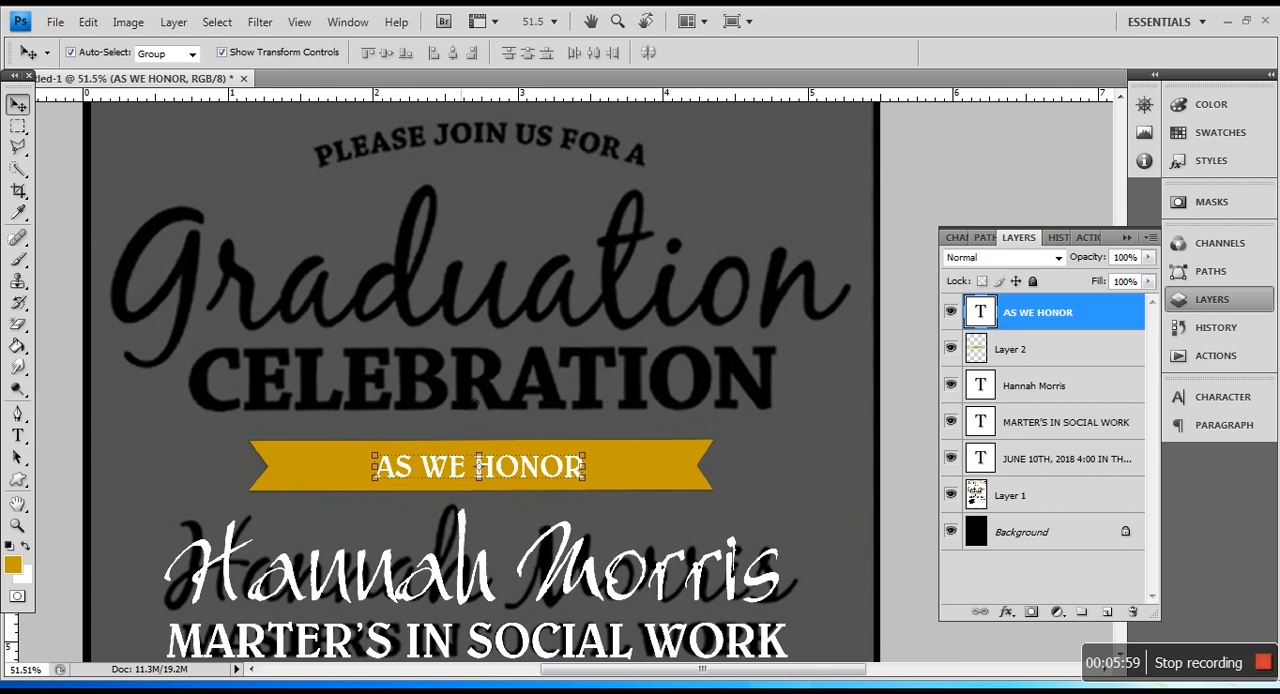
left_click_drag(520, 477, 520, 389)
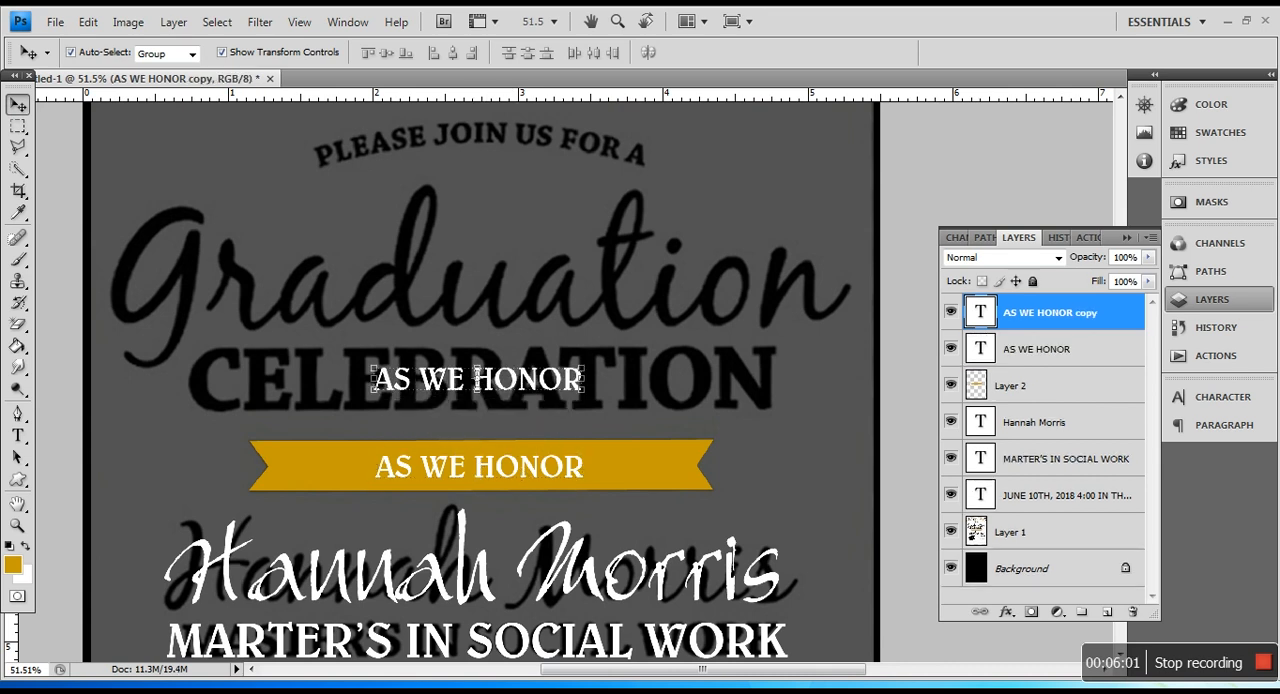
Step: Replace the wording of the upper "AS WE HONOR" copy with "CELEBRATION"
left_click(18, 436)
left_click(497, 397)
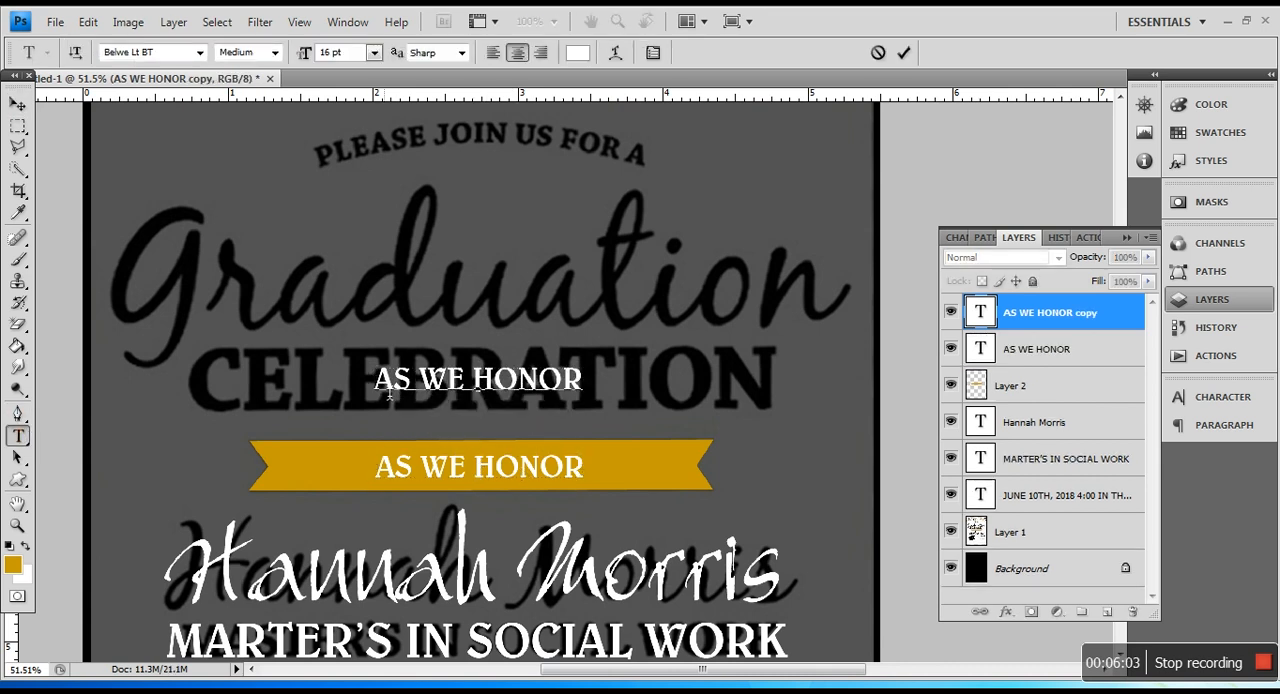
left_click_drag(373, 392, 640, 414)
type("CELEBRATION")
Step: Enlarge the "CELEBRATION" text to 46 pt and move it over the matching reference word
key("ctrl+a")
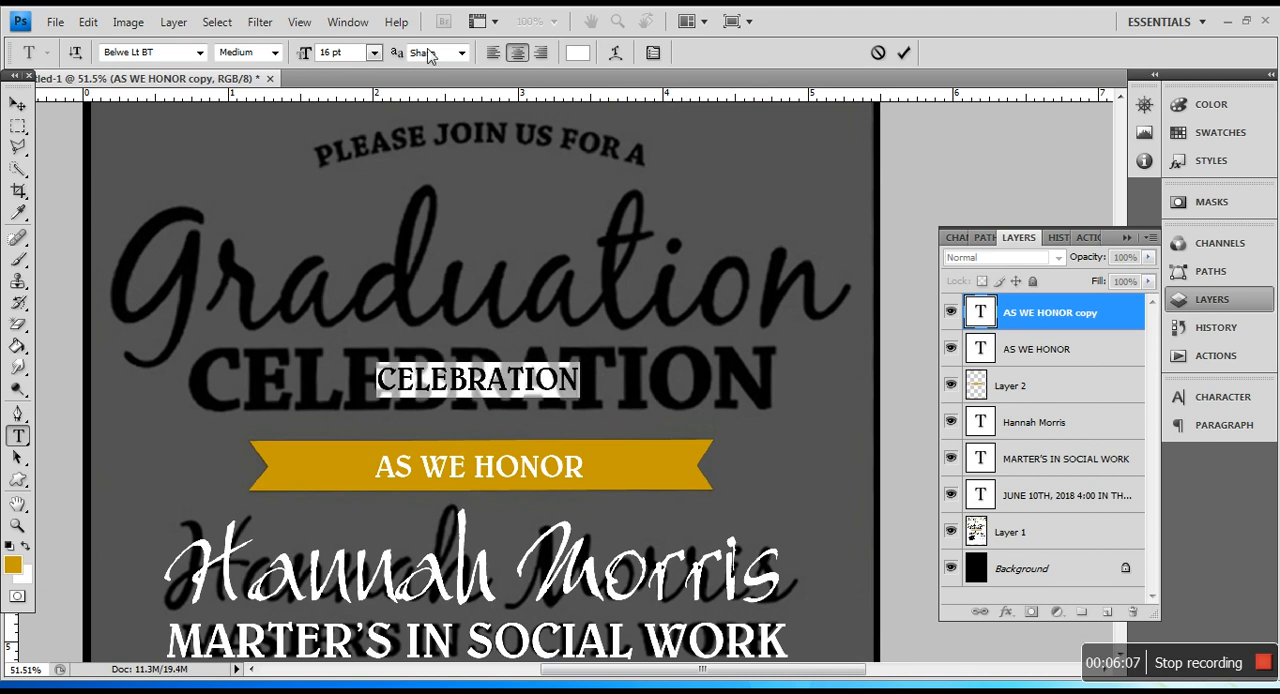
key("Up")
key("Up")
key("Up")
key("Up")
key("Up")
key("Up")
key("Up")
key("Up")
key("Up")
scroll(480, 382, "up", 2)
key("Up")
key("Up")
key("Up")
key("Up")
key("Up")
key("Up")
key("Up")
key("Up")
key("Up")
key("Up")
key("Up")
key("Up")
key("Up")
key("Up")
key("Up")
key("Up")
key("Up")
key("Up")
key("Up")
key("Up")
key("Up")
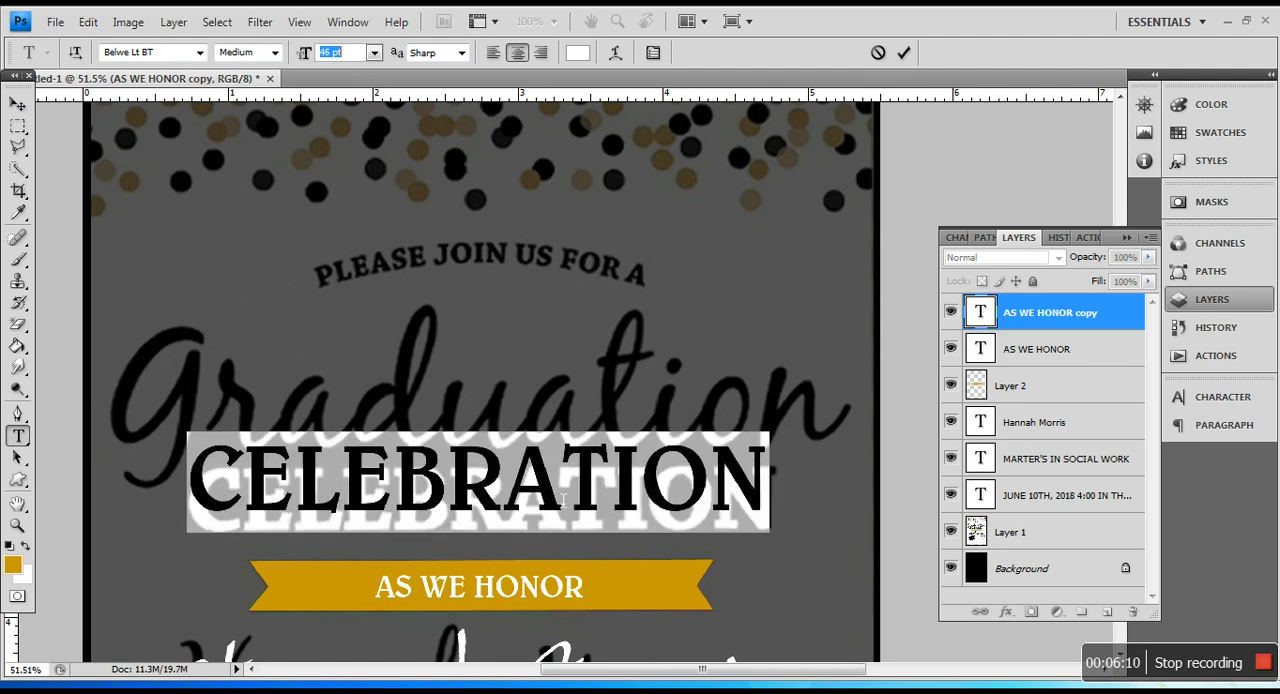
left_click(18, 105)
mouse_move(550, 489)
left_mouse_down()
mouse_move(546, 509)
mouse_move(556, 505)
left_mouse_up()
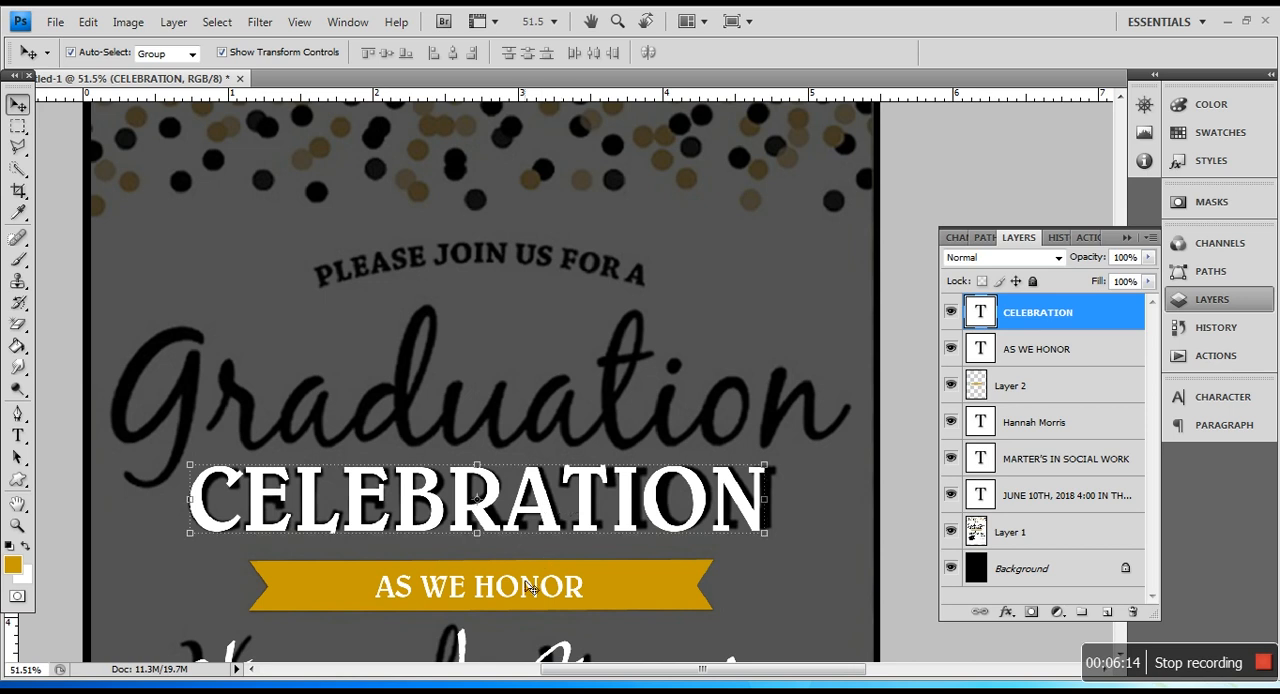
Step: Duplicate the graduate's name text and place the copy over the reference word "Graduation"
scroll(532, 588, "down", 1)
right_click(553, 531)
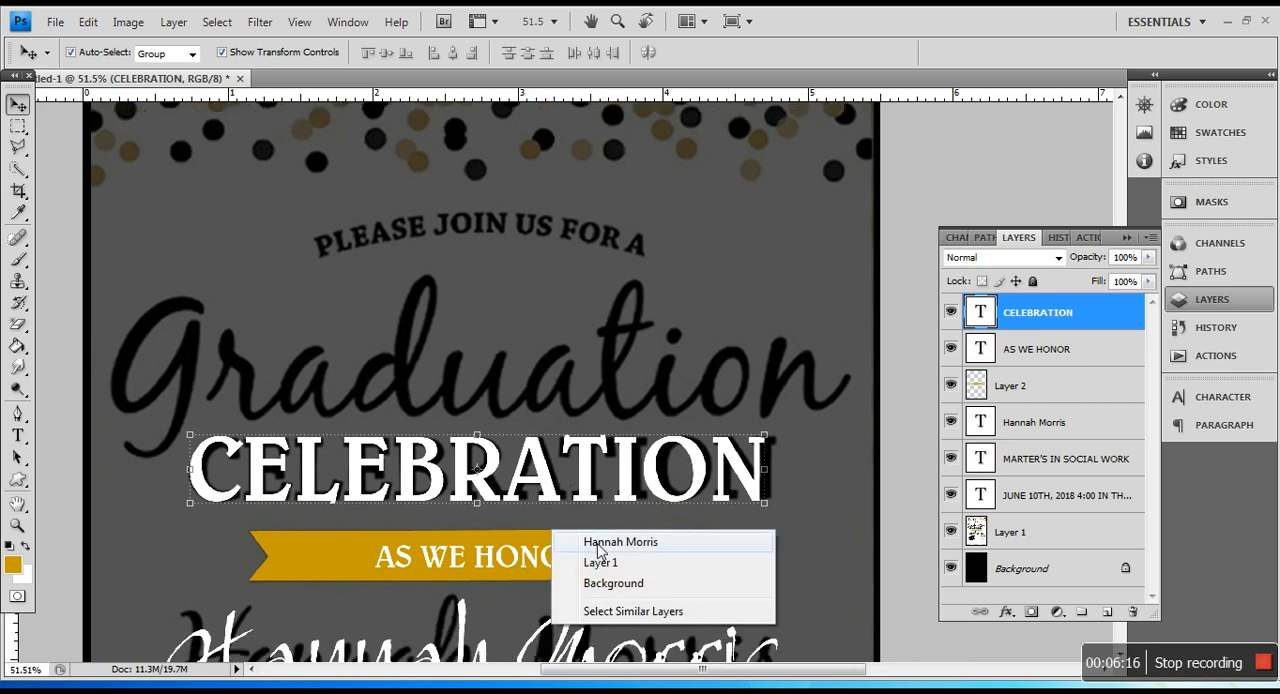
left_click(600, 542)
scroll(595, 570, "down", 2)
left_click_drag(590, 586, 585, 247)
Step: Replace the wording of the copied name text with "Graduation"
left_click(18, 436)
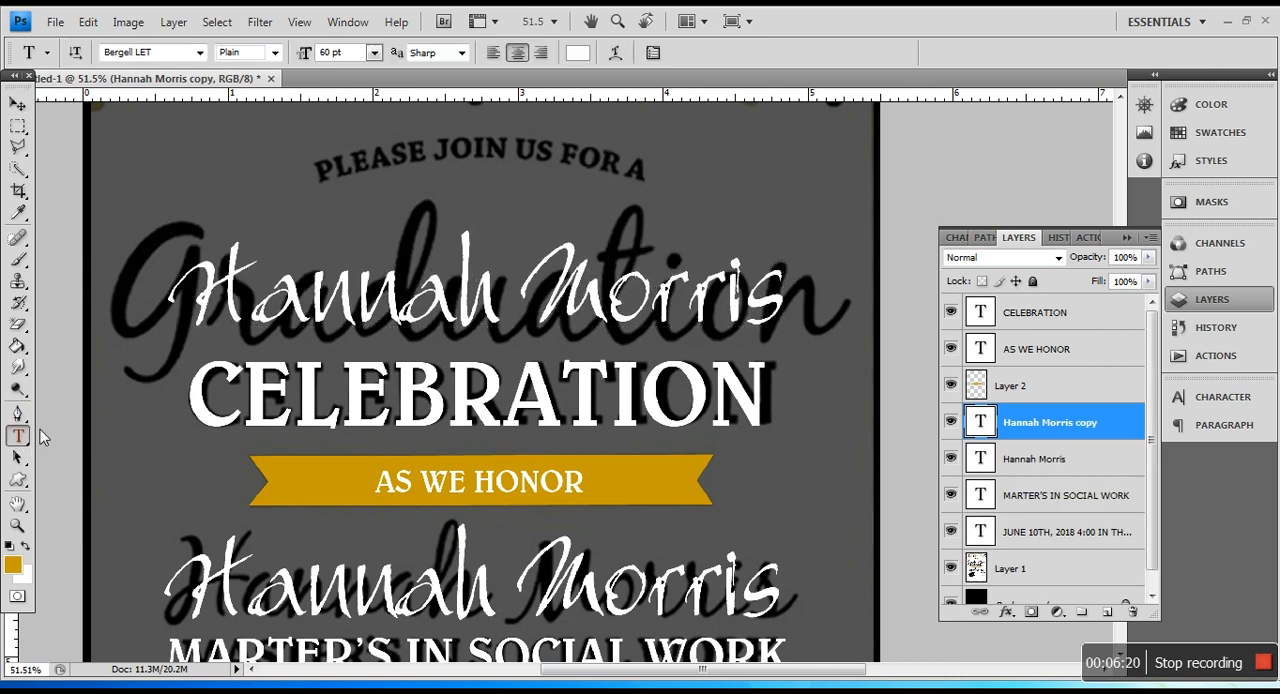
left_click(428, 328)
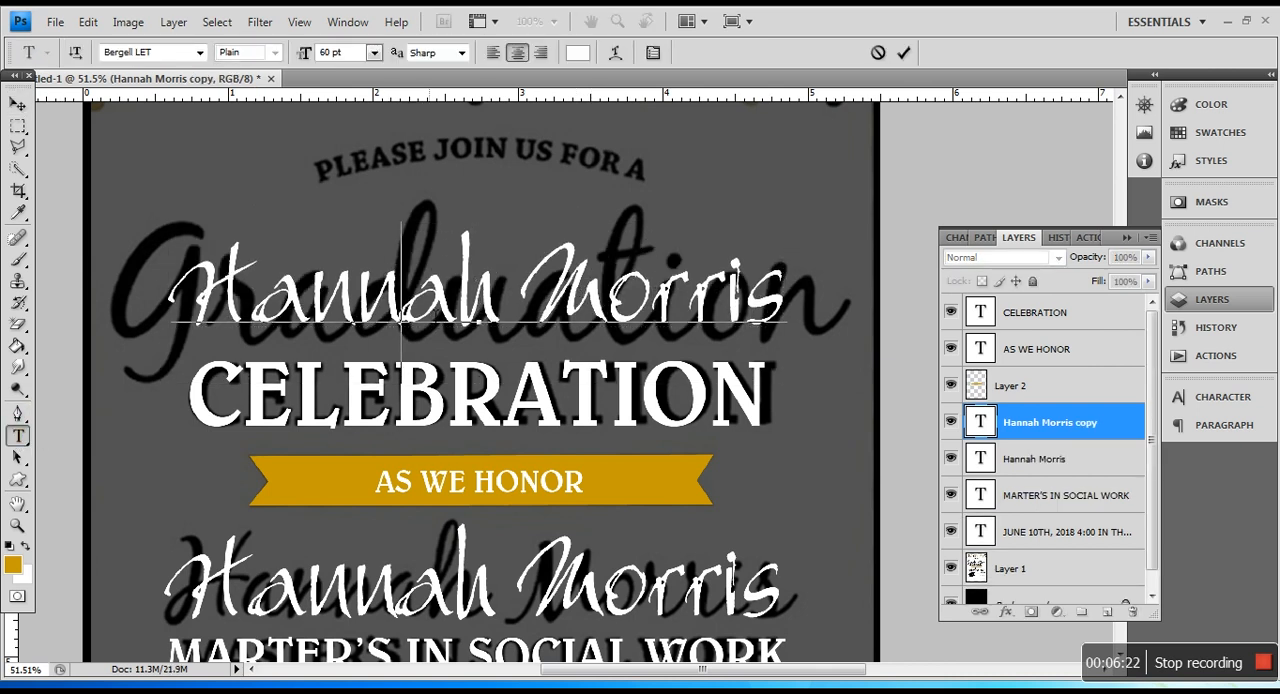
key("ctrl+a")
type("Gra")
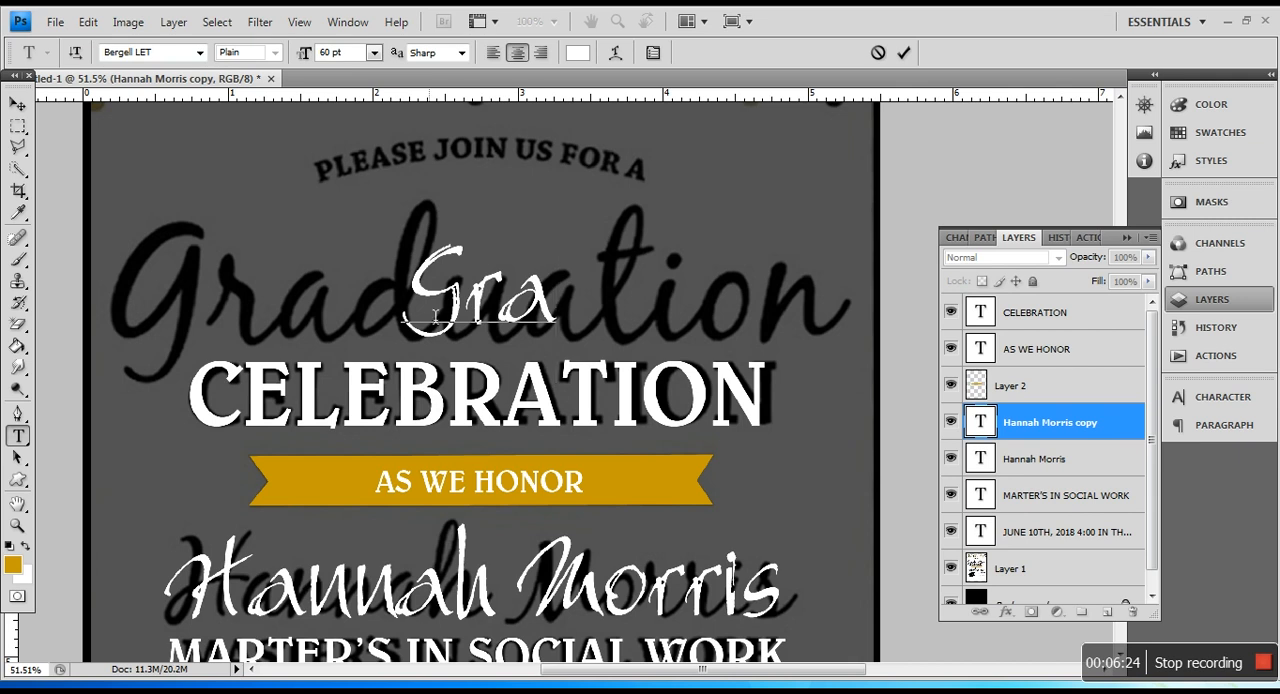
type("duation")
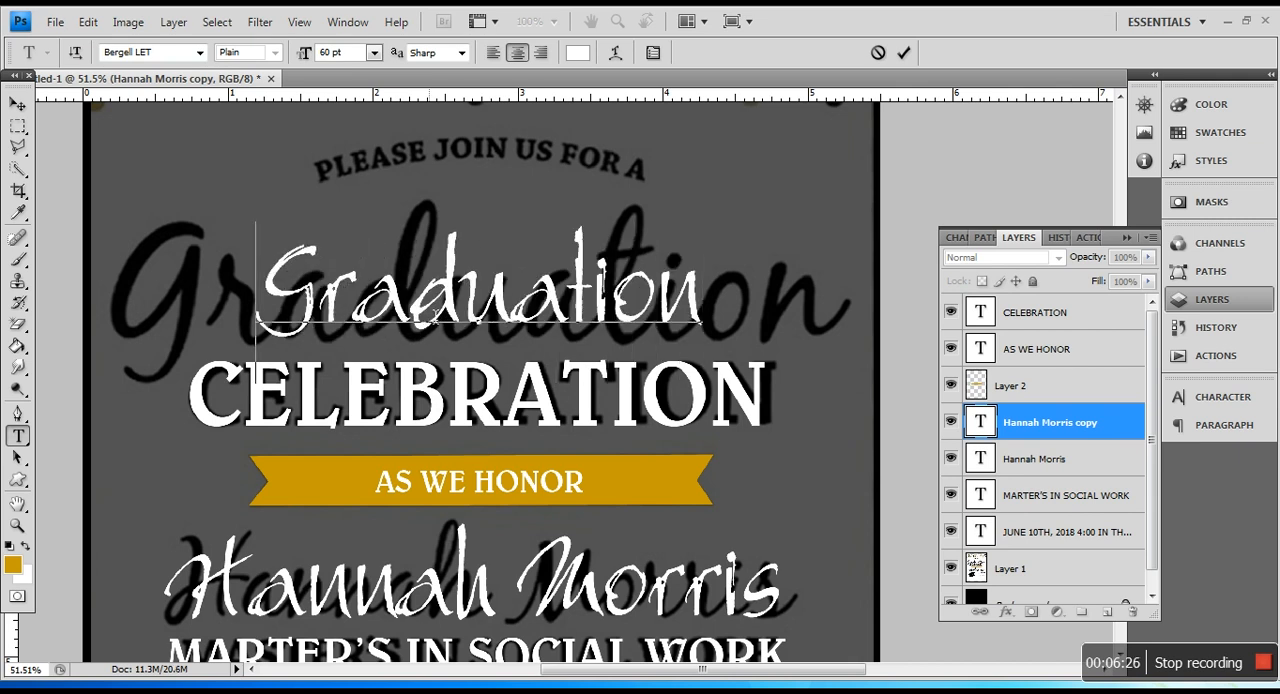
Step: Enlarge the "Graduation" text to 97 pt so it spans about the width of the reference word
key("ctrl+a")
left_click(335, 54)
scroll(335, 54, "up", 5)
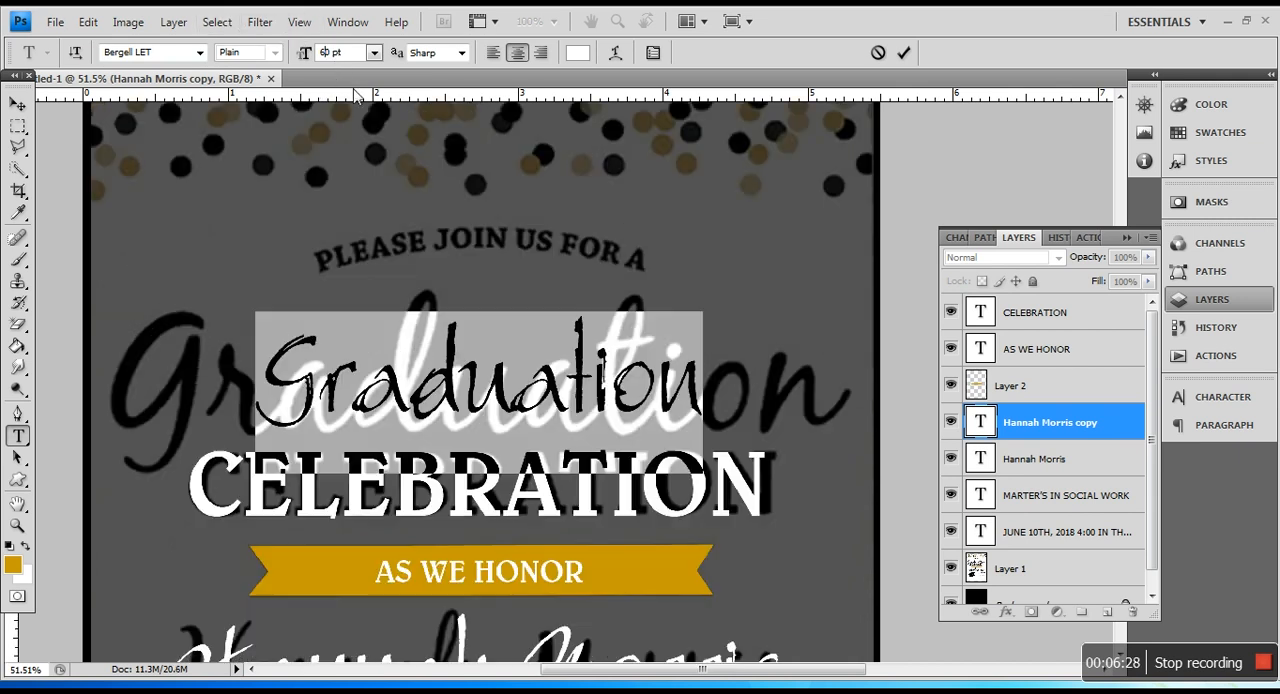
scroll(523, 385, "up", 20)
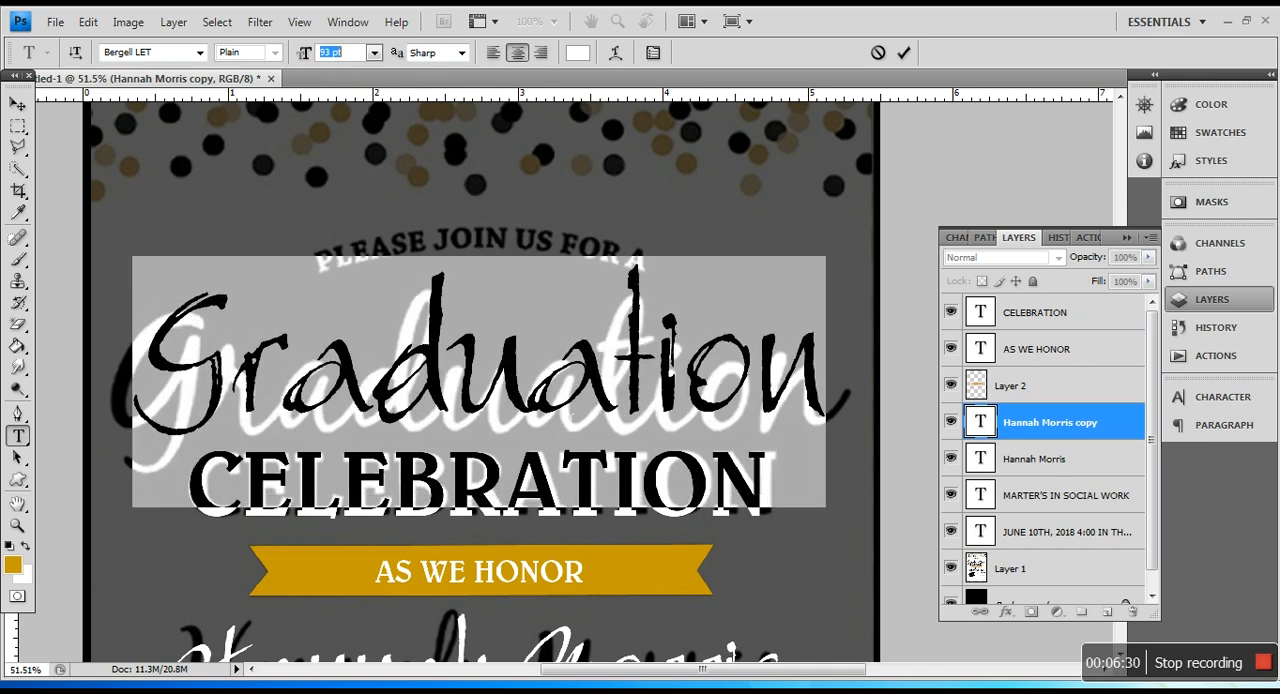
scroll(578, 418, "down", 1)
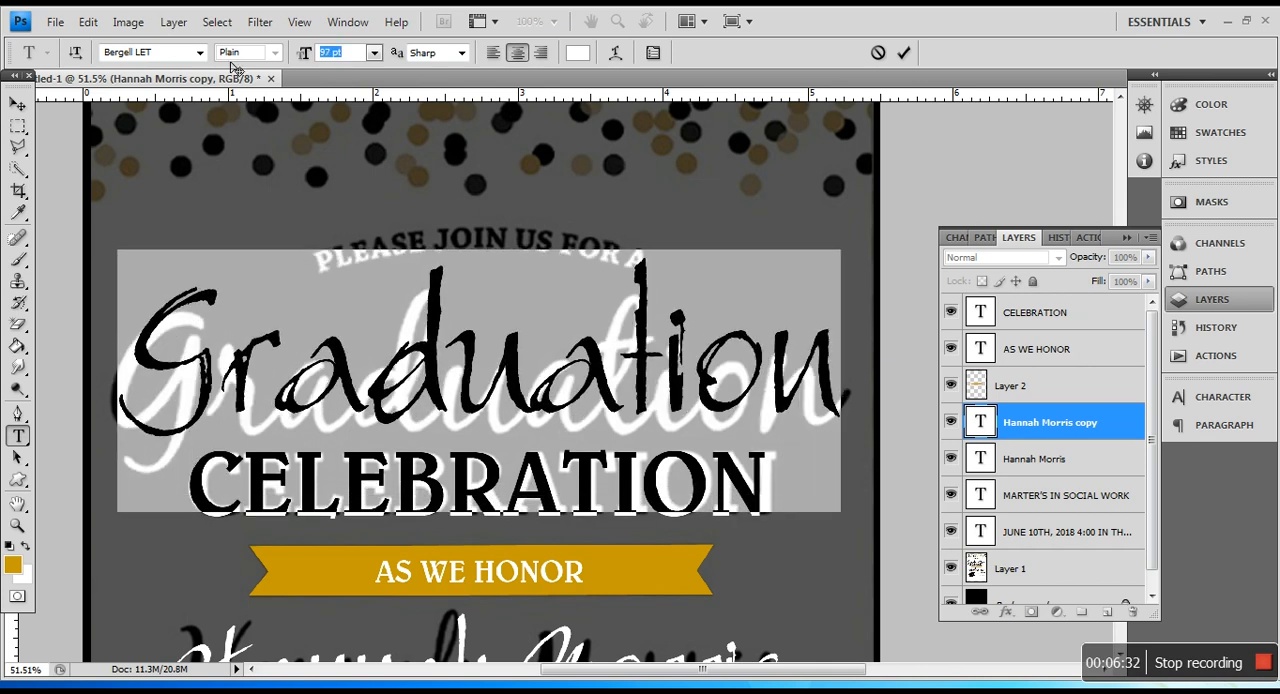
left_click(17, 104)
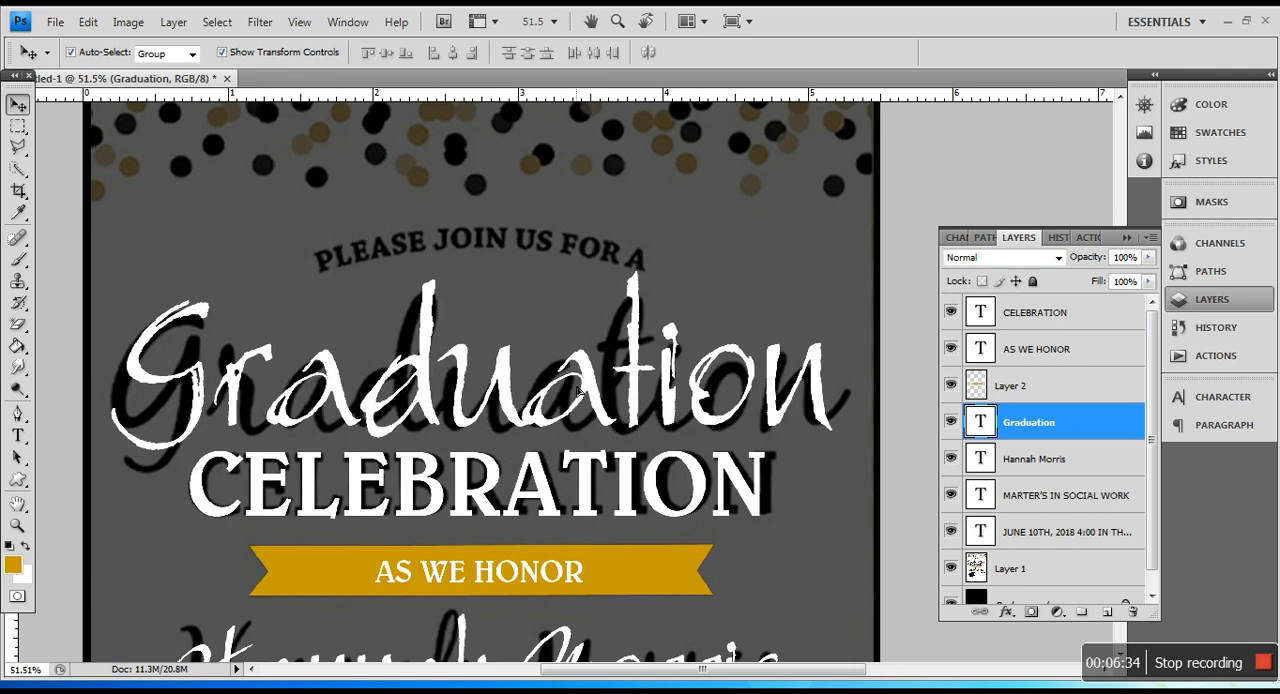
Step: Duplicate the "AS WE HONOR" text and place the copy just under the arched reference line above "Graduation"
left_click_drag(578, 396, 579, 395)
scroll(602, 416, "up", 1)
right_click(518, 593)
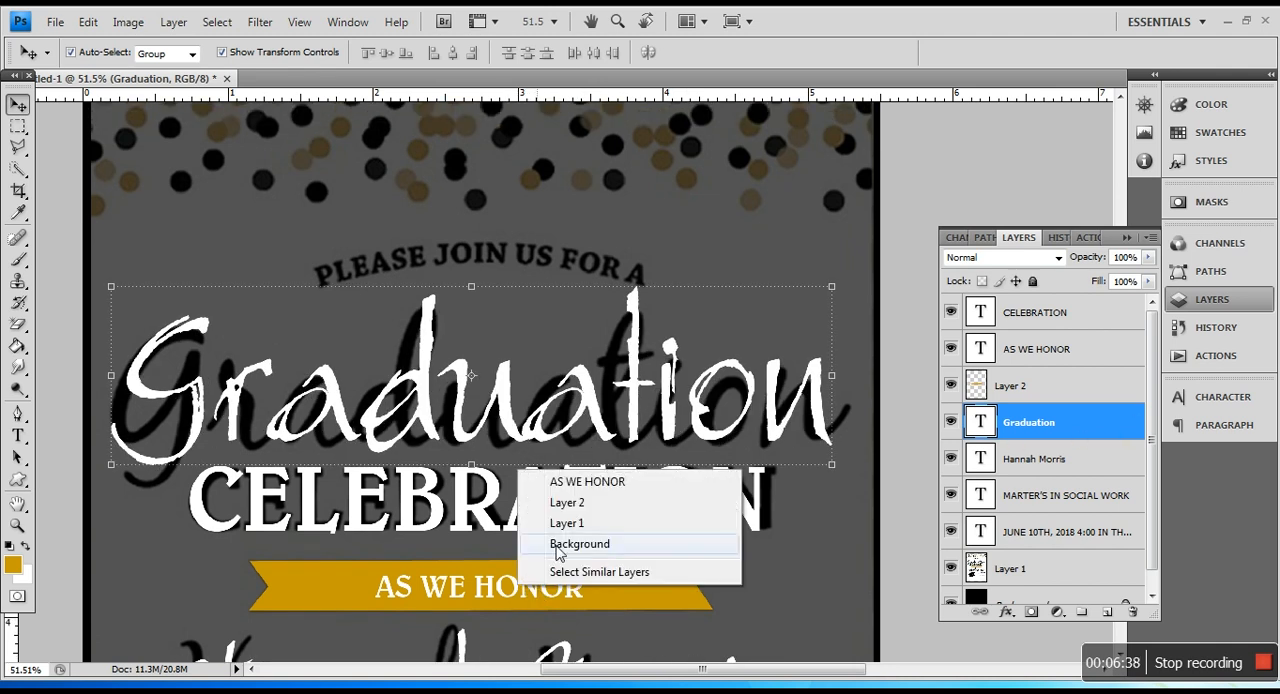
left_click(560, 480)
left_click_drag(520, 282, 520, 307)
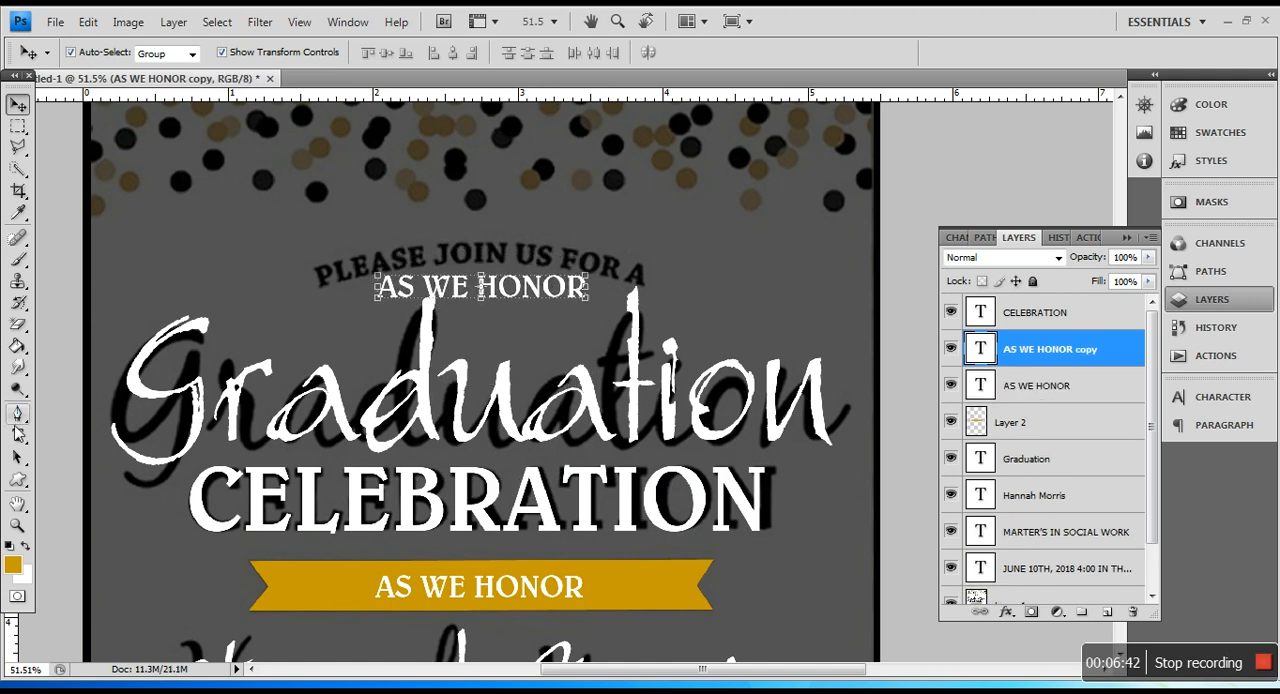
Step: Replace the wording of the copied "AS WE HONOR" text with "PLEASE JOIN US FOR A"
key("t")
triple_click(509, 298)
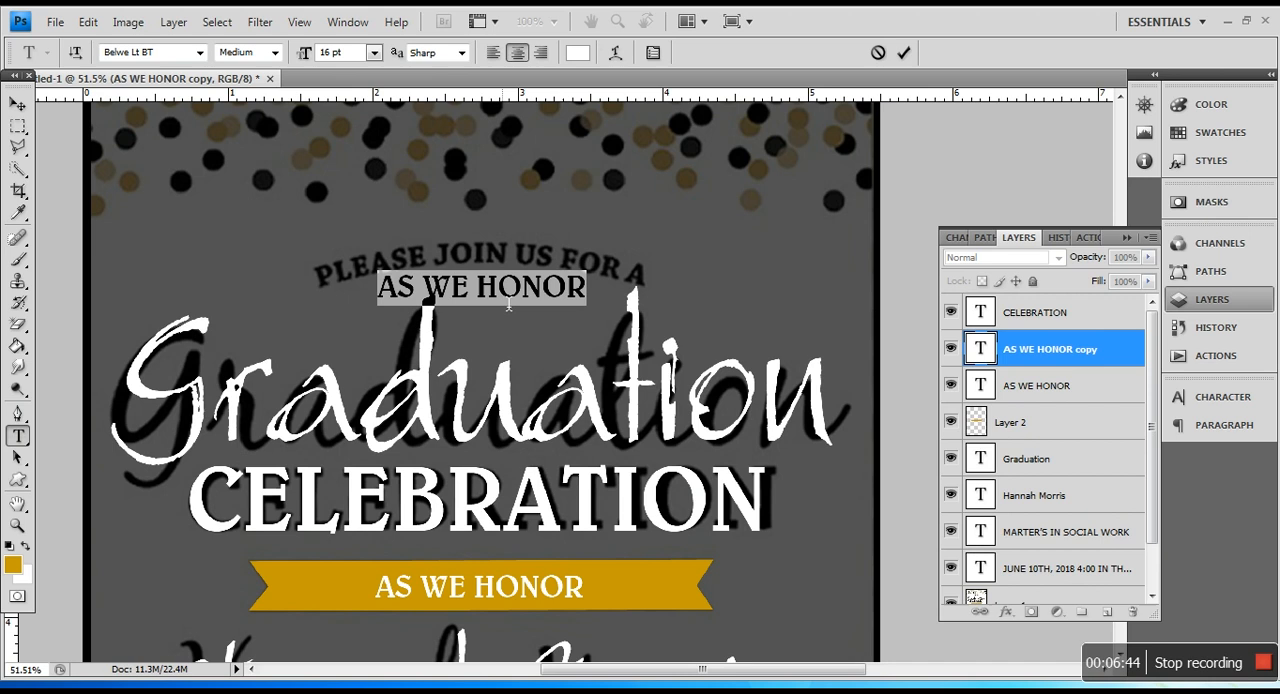
type("PLEASE JO")
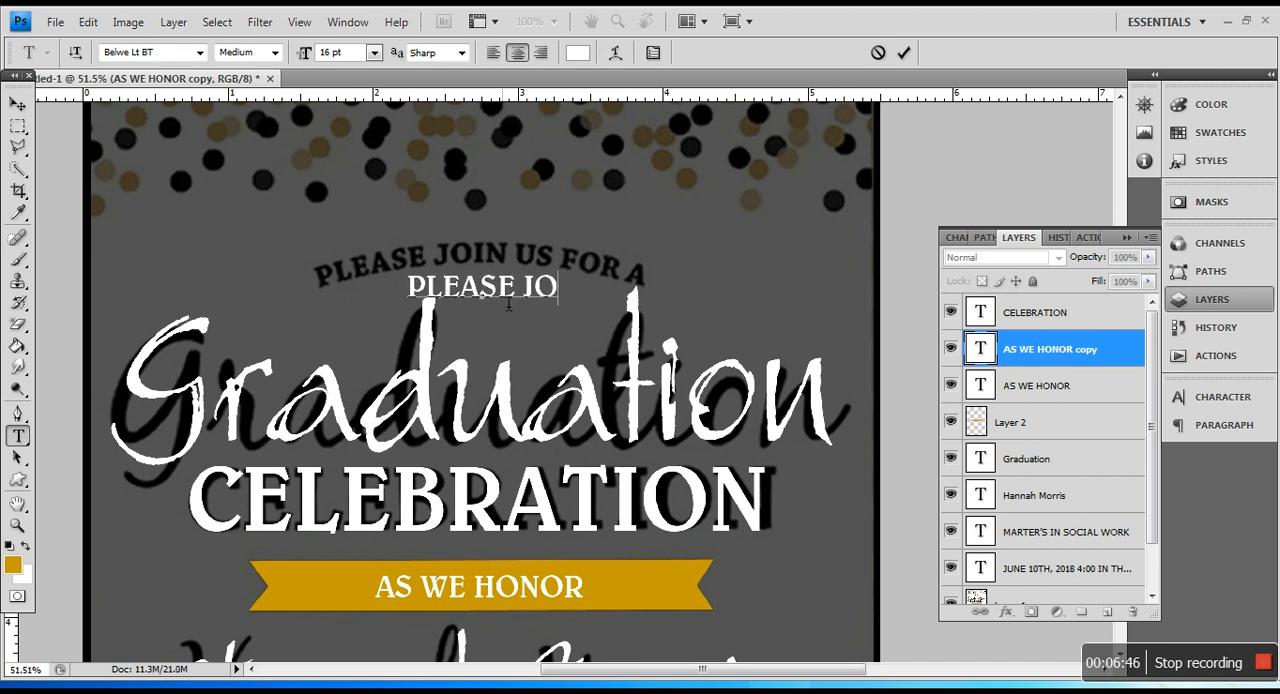
type("IN US FOR A")
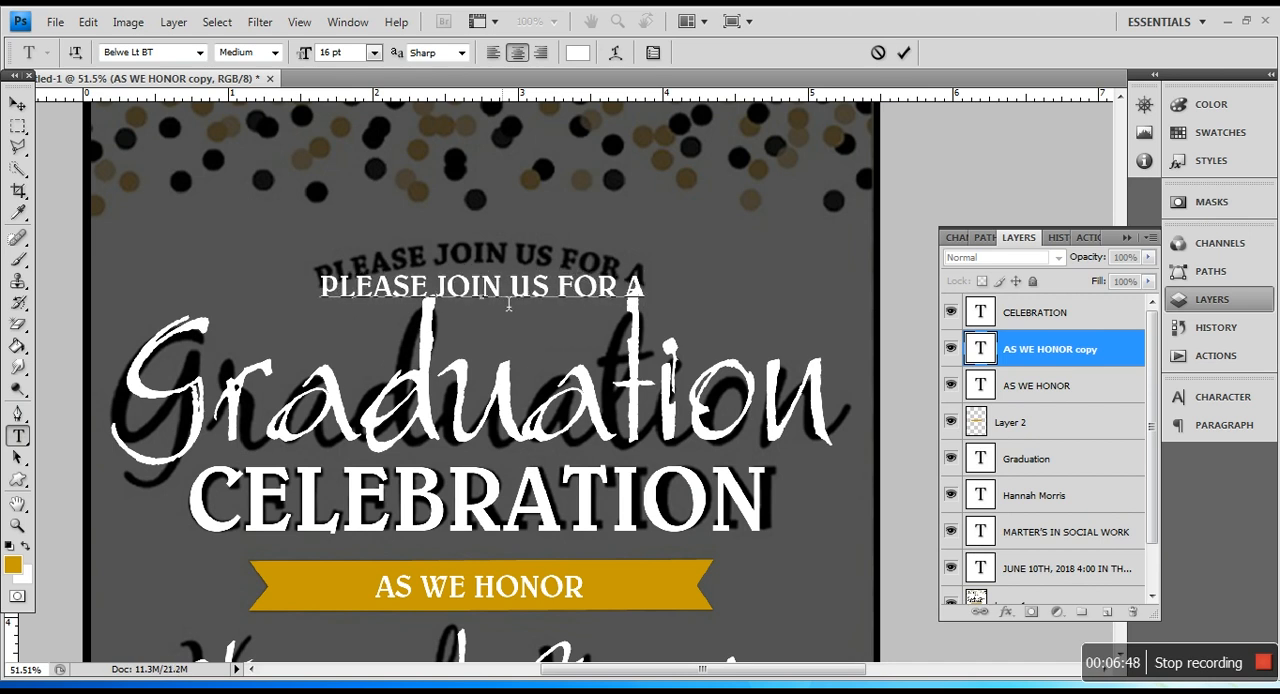
key("ctrl+a")
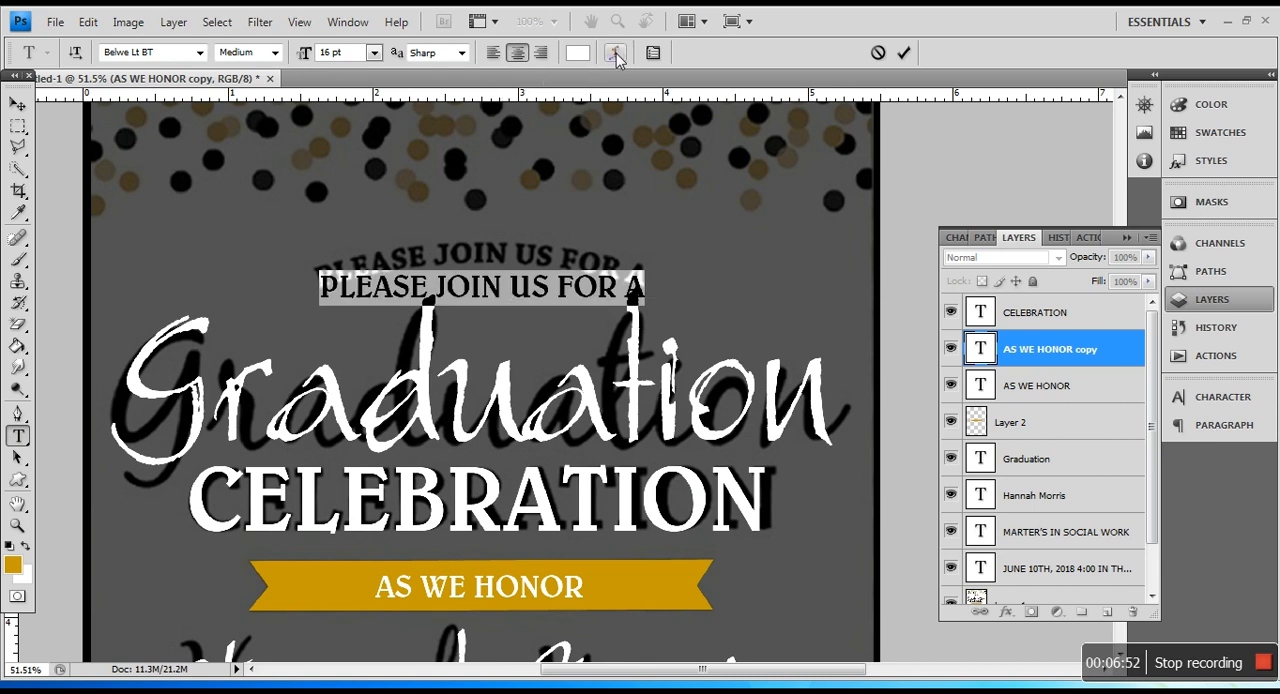
left_click(16, 106)
Step: Nudge the "PLEASE JOIN US FOR A" text up onto the arched reference line
key("Up")
key("Up")
key("Up")
key("Up")
key("Up")
key("Up")
key("Up")
key("Up")
key("Up")
key("Up")
key("Up")
key("Up")
key("Up")
key("Up")
key("Up")
key("Up")
key("Up")
key("Up")
key("Up")
key("Up")
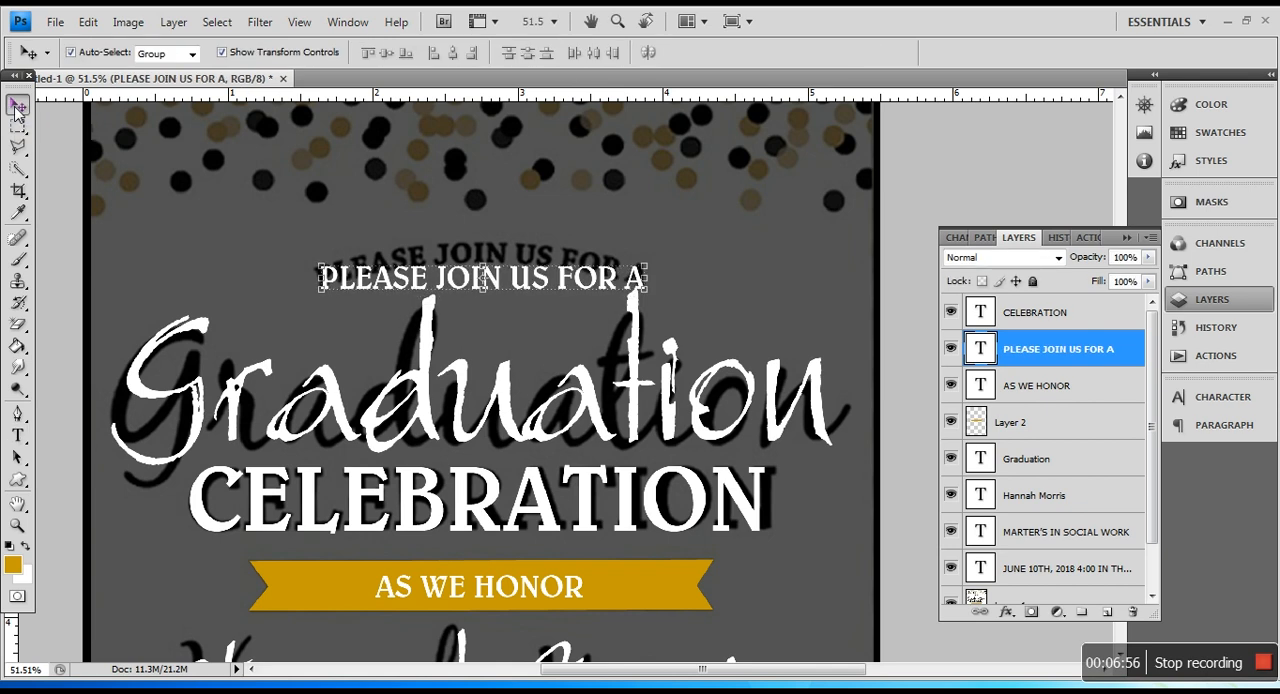
key("Up")
key("Up")
key("Up")
key("Up")
key("Up")
key("Up")
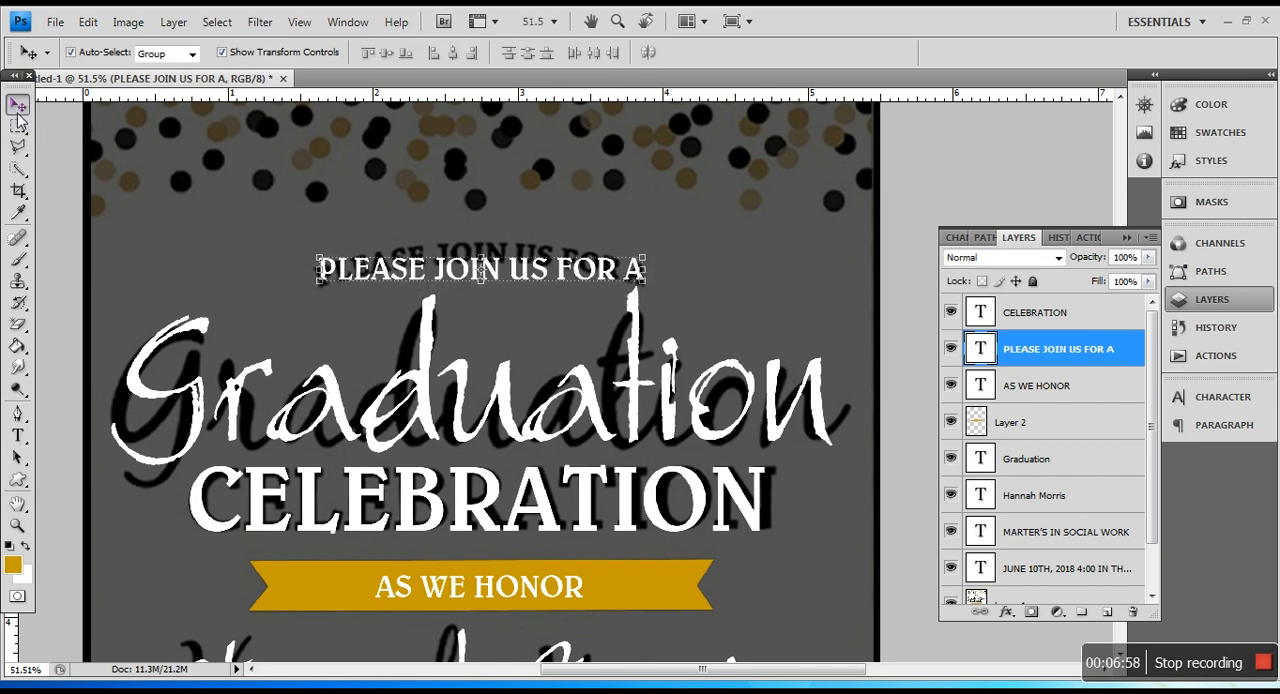
Step: Warp the "PLEASE JOIN US FOR A" text with a horizontal Arc style and a bend of +19%
left_click(17, 437)
left_click(343, 280)
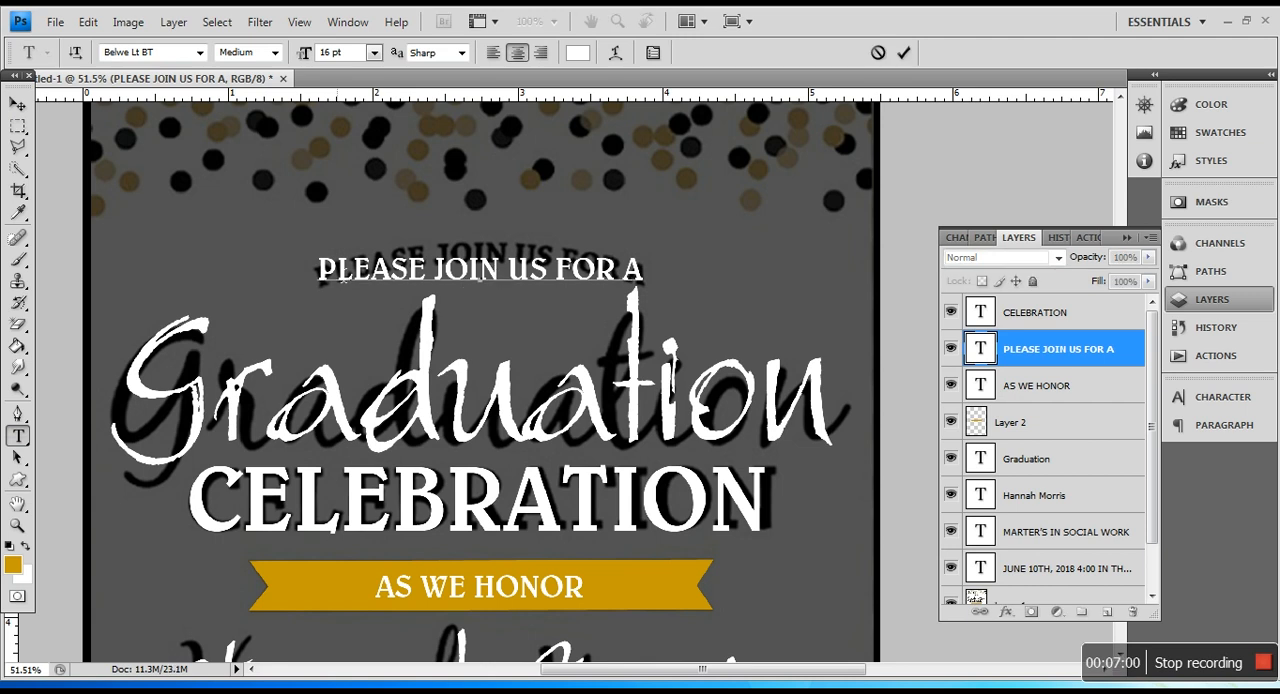
key("ctrl+a")
left_click(615, 52)
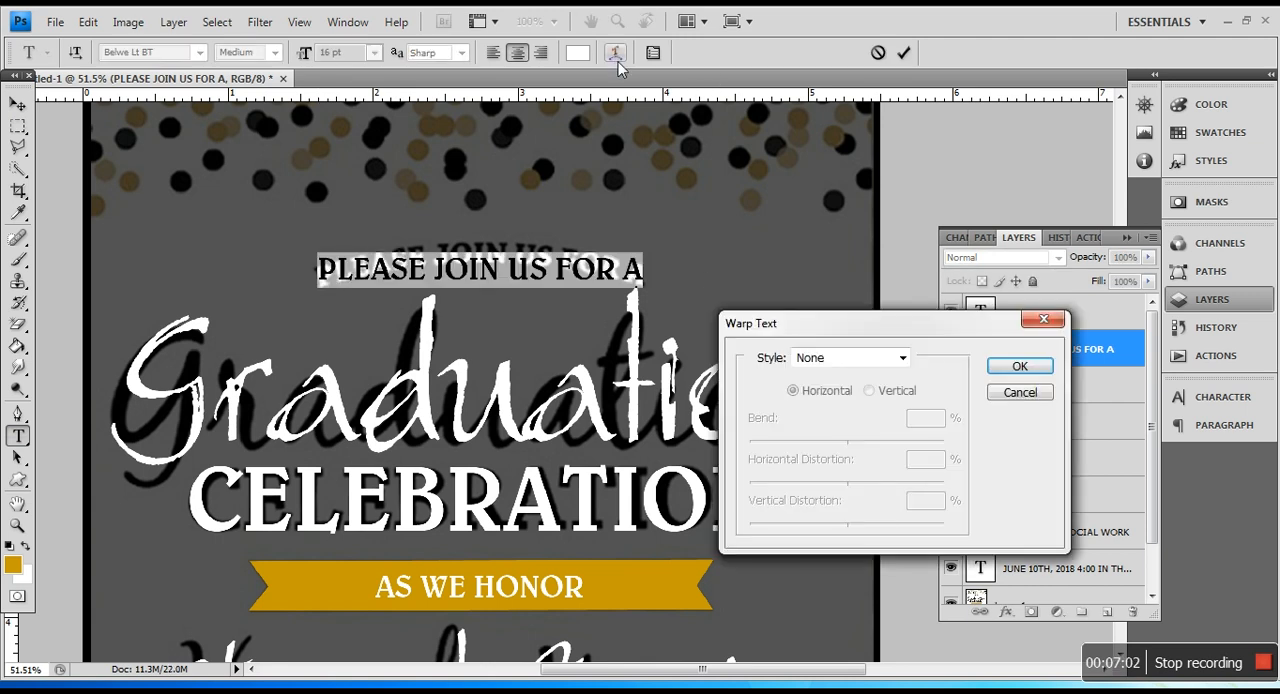
left_click(902, 358)
left_click(860, 392)
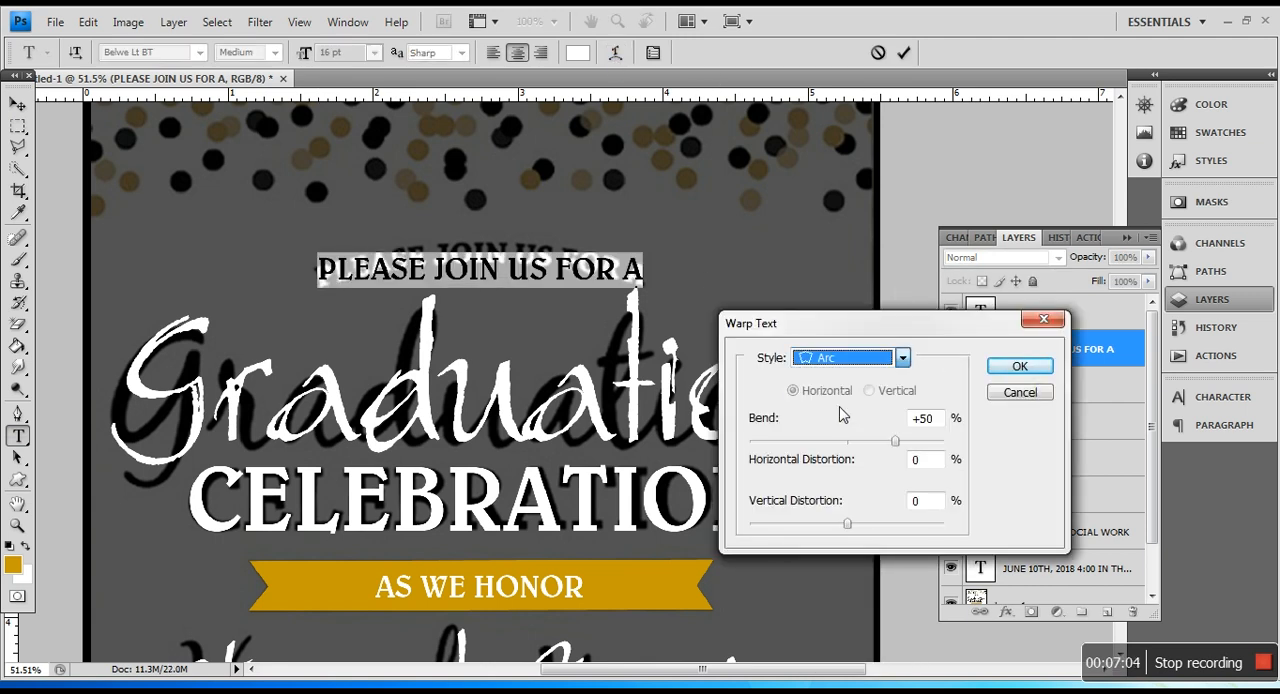
left_click_drag(897, 445, 866, 445)
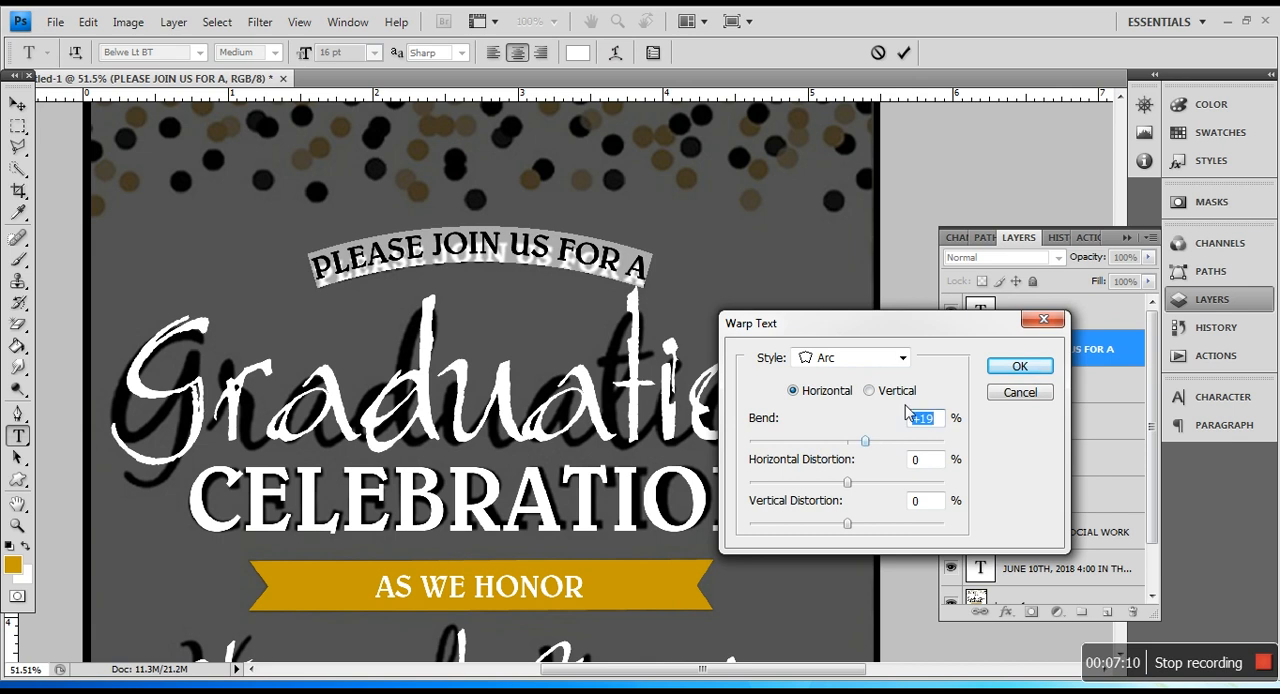
left_click(1041, 375)
Step: Hide the reference image to review the rebuilt text on the black background, and show it again
key("m")
scroll(435, 284, "down", 4)
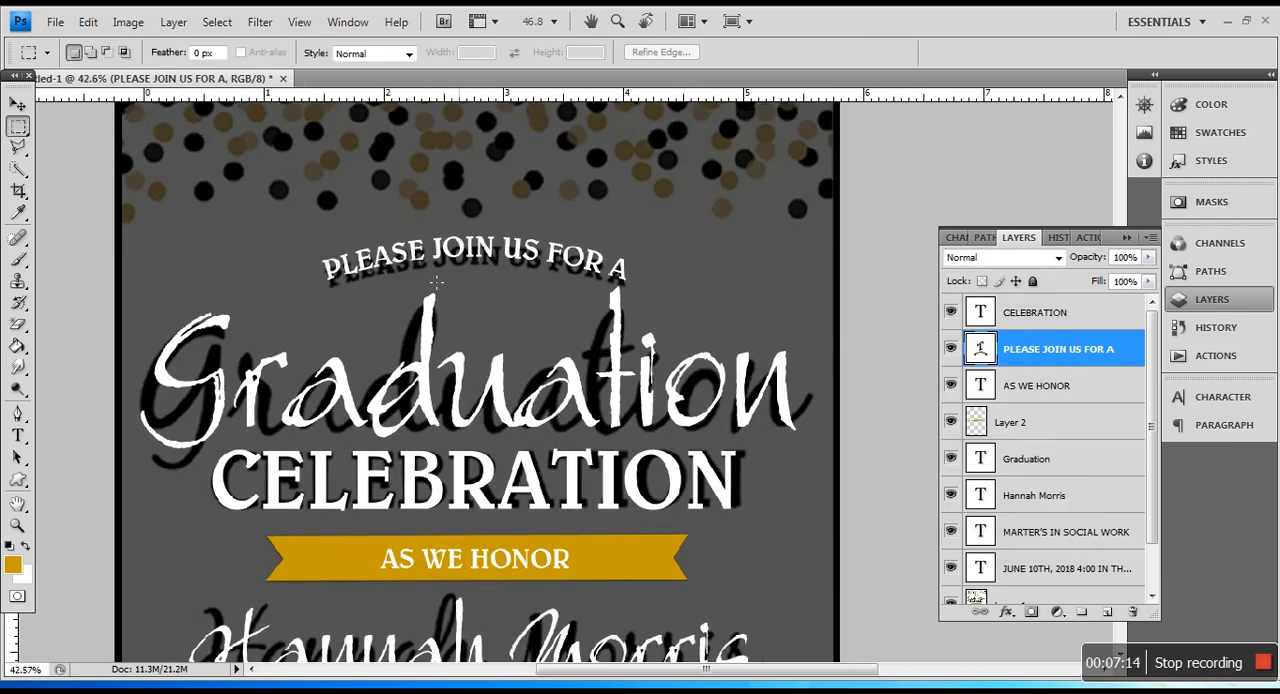
scroll(438, 278, "down", 3)
scroll(438, 279, "down", 3)
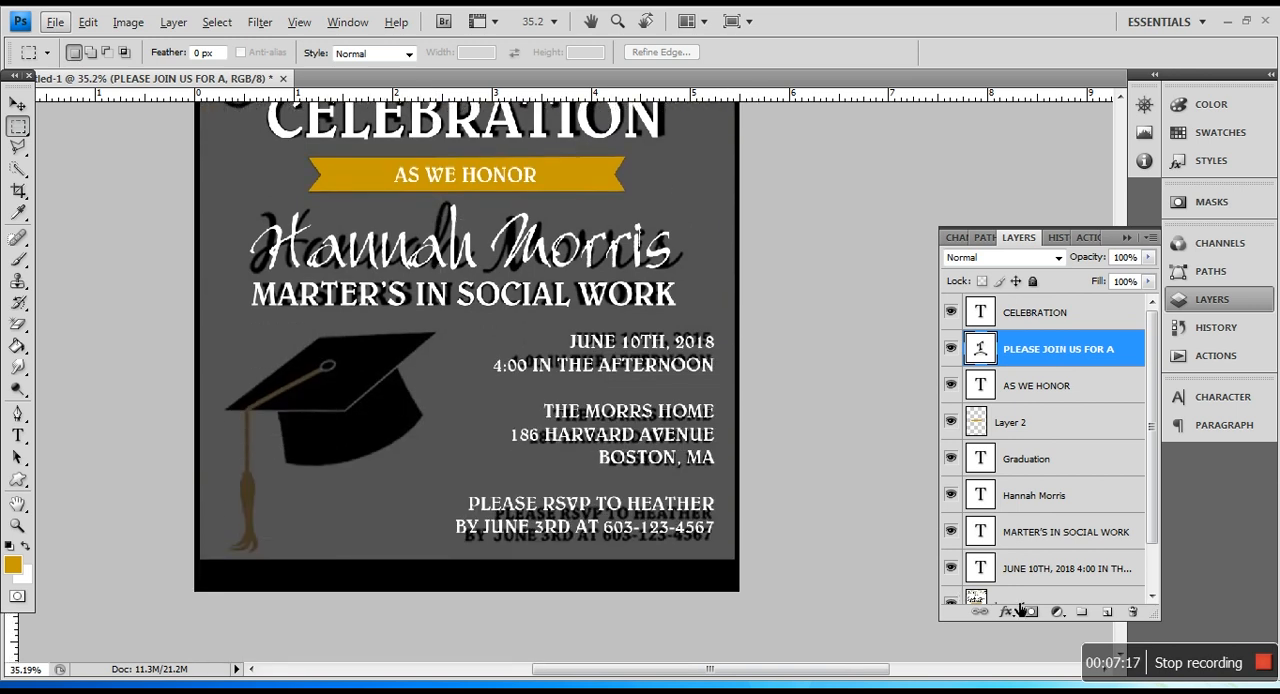
left_click(952, 602)
scroll(512, 262, "up", 3)
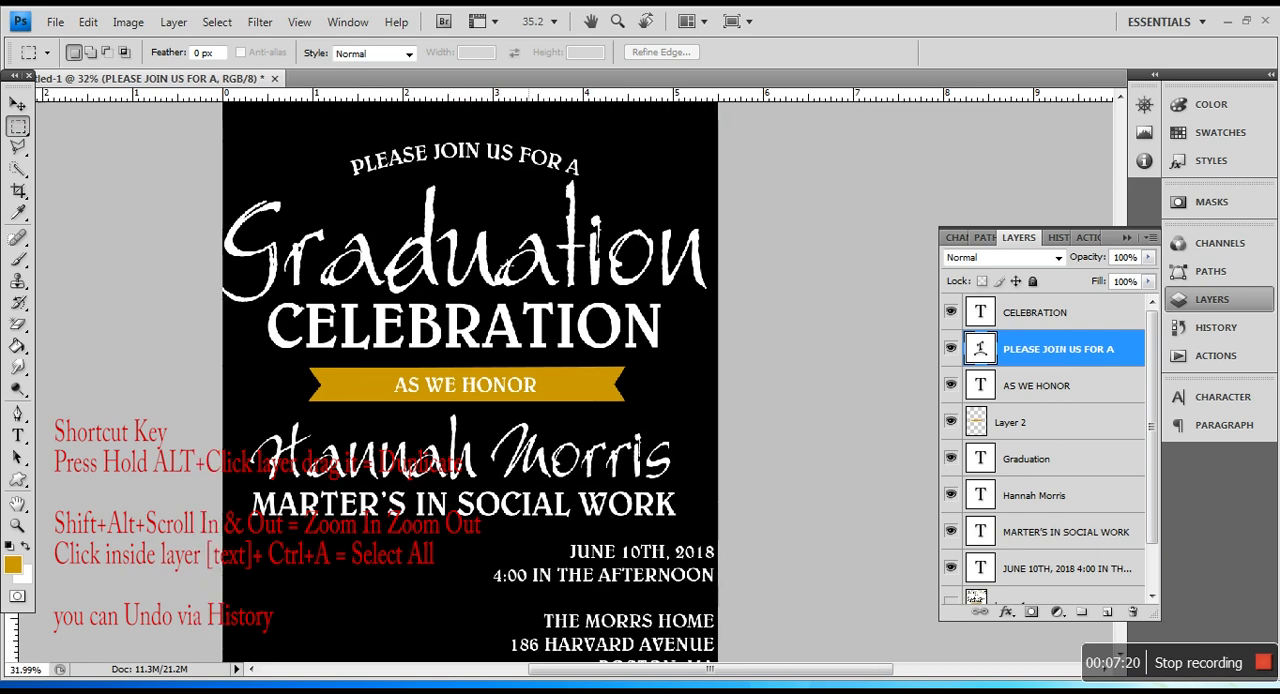
scroll(512, 262, "down", 2)
scroll(628, 280, "up", 4)
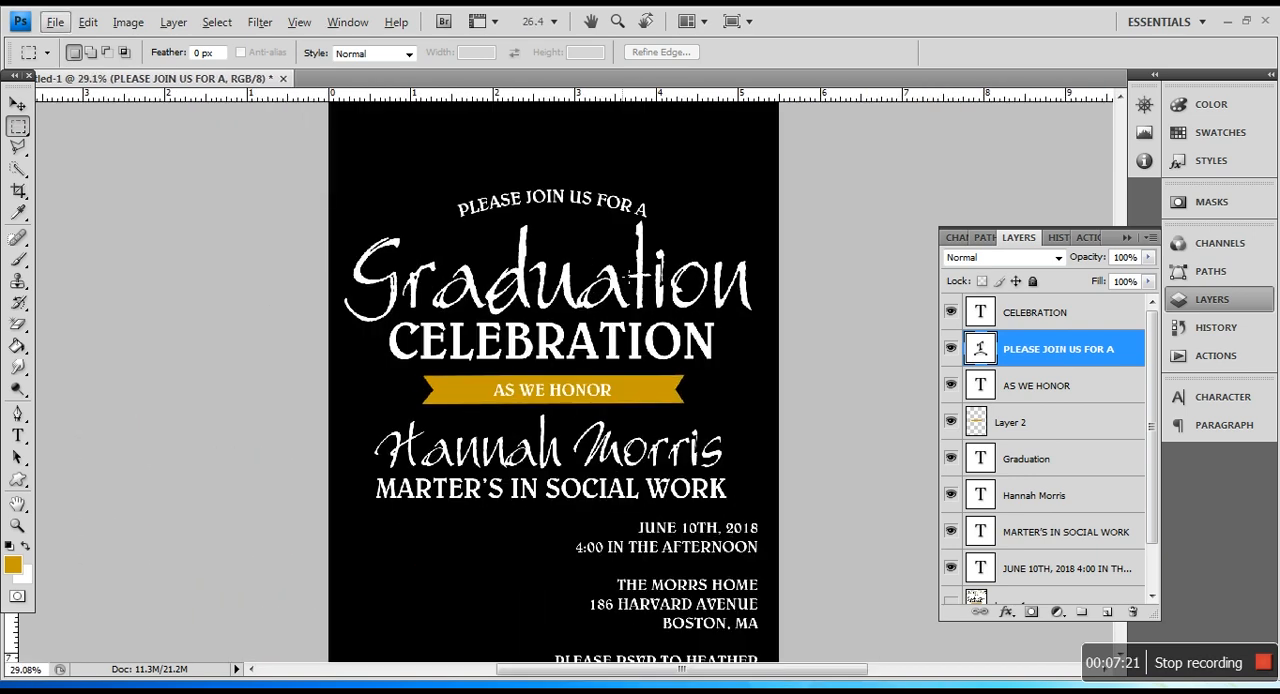
left_click(951, 600)
Step: Open the graduation-cap JPEG image from the Desktop
scroll(544, 327, "down", 6)
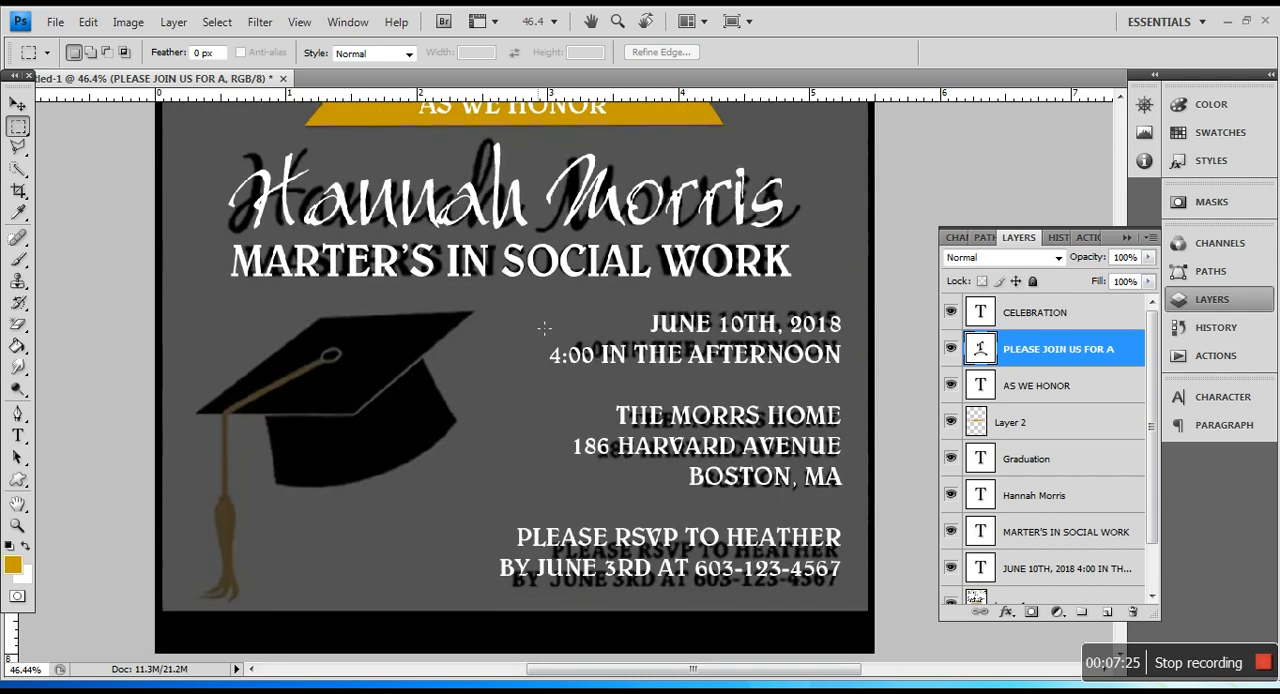
scroll(544, 328, "down", 1)
left_click(129, 27)
mouse_move(56, 23)
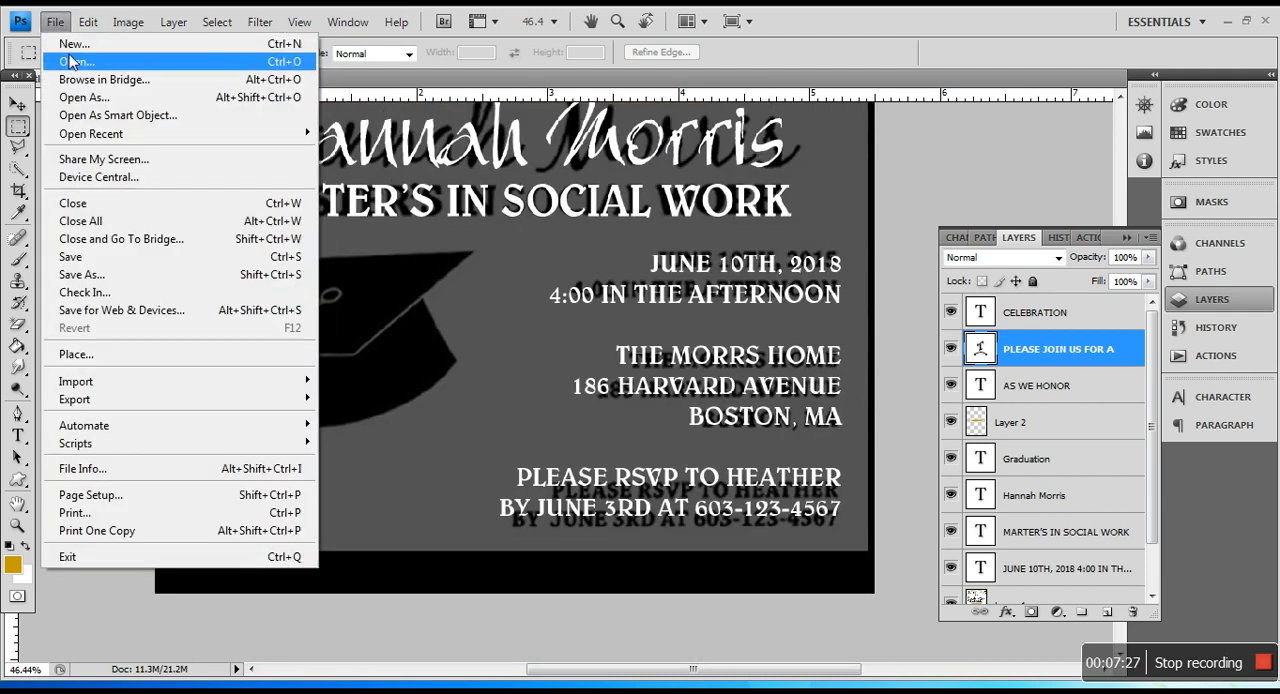
left_click(70, 62)
scroll(1148, 334, "down", 4)
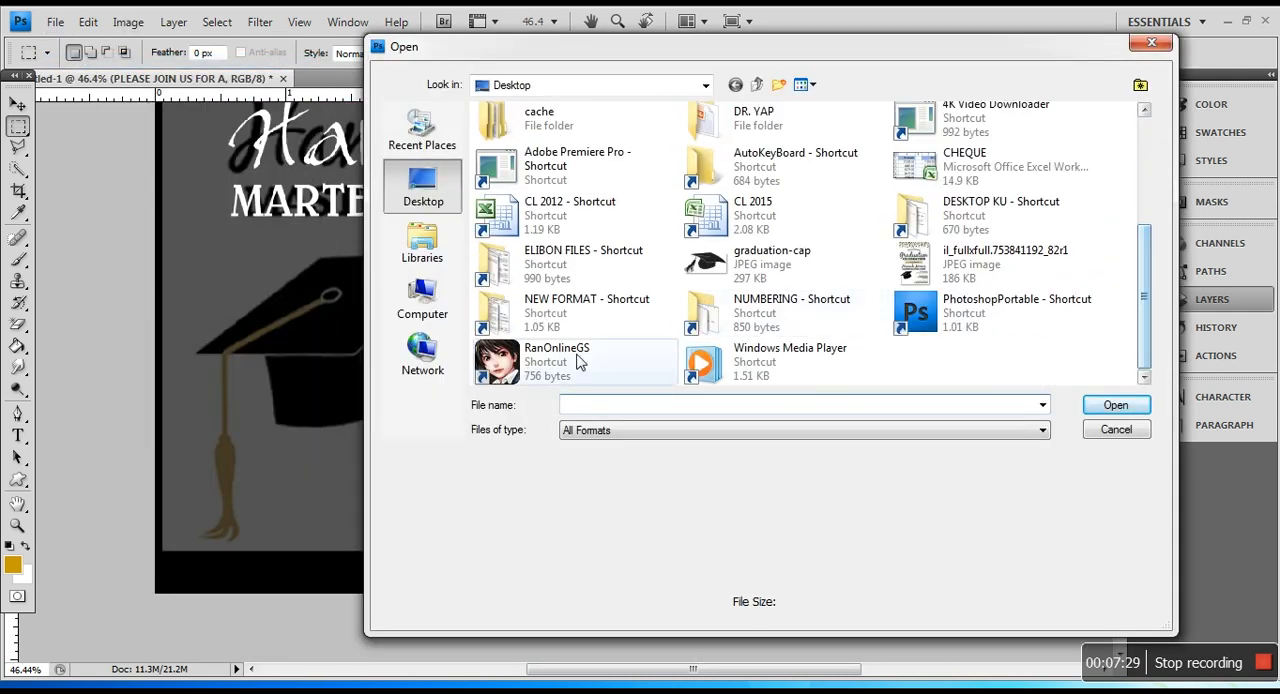
double_click(718, 262)
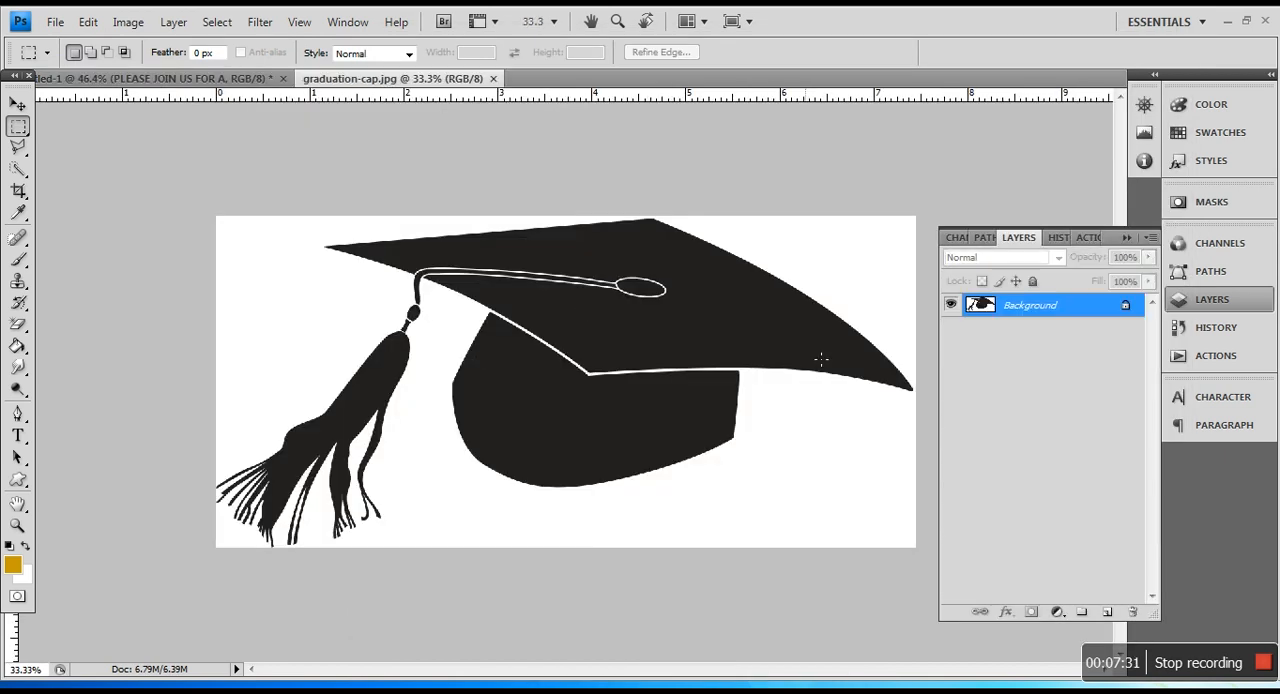
Step: Colorize the graduation cap gold with Hue/Saturation, using hue 47, saturation 100 and lightness +23
left_click(128, 24)
mouse_move(160, 70)
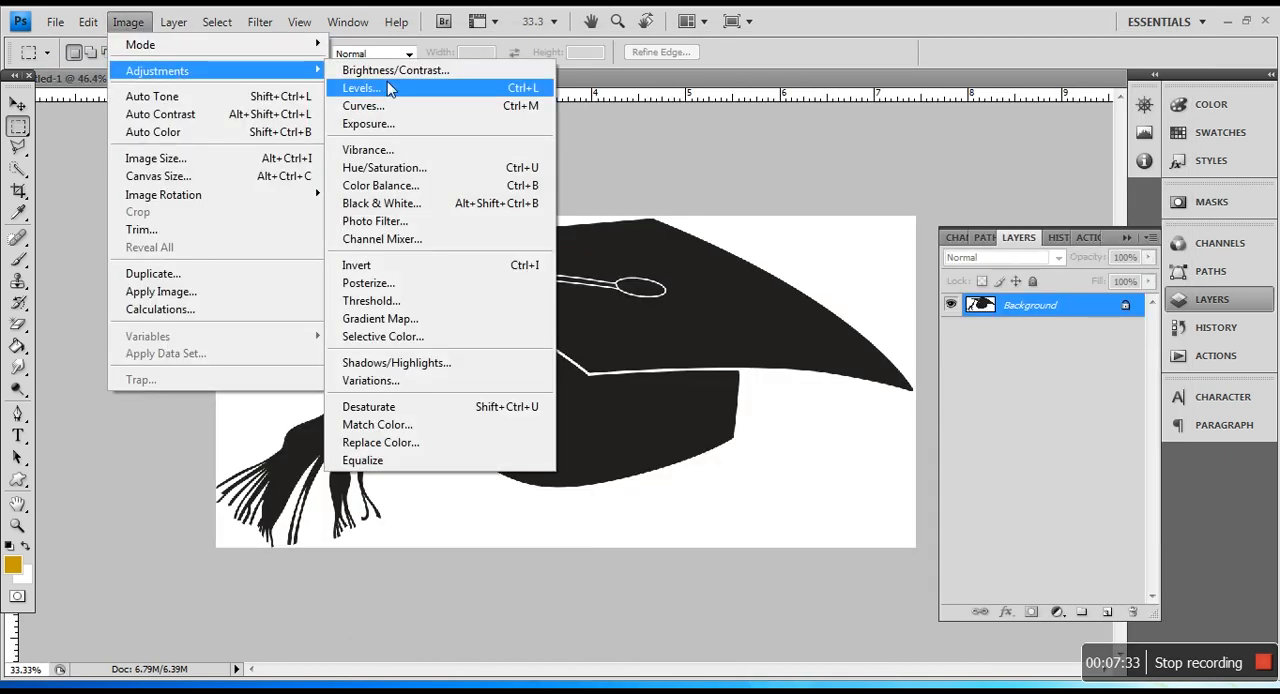
left_click(382, 169)
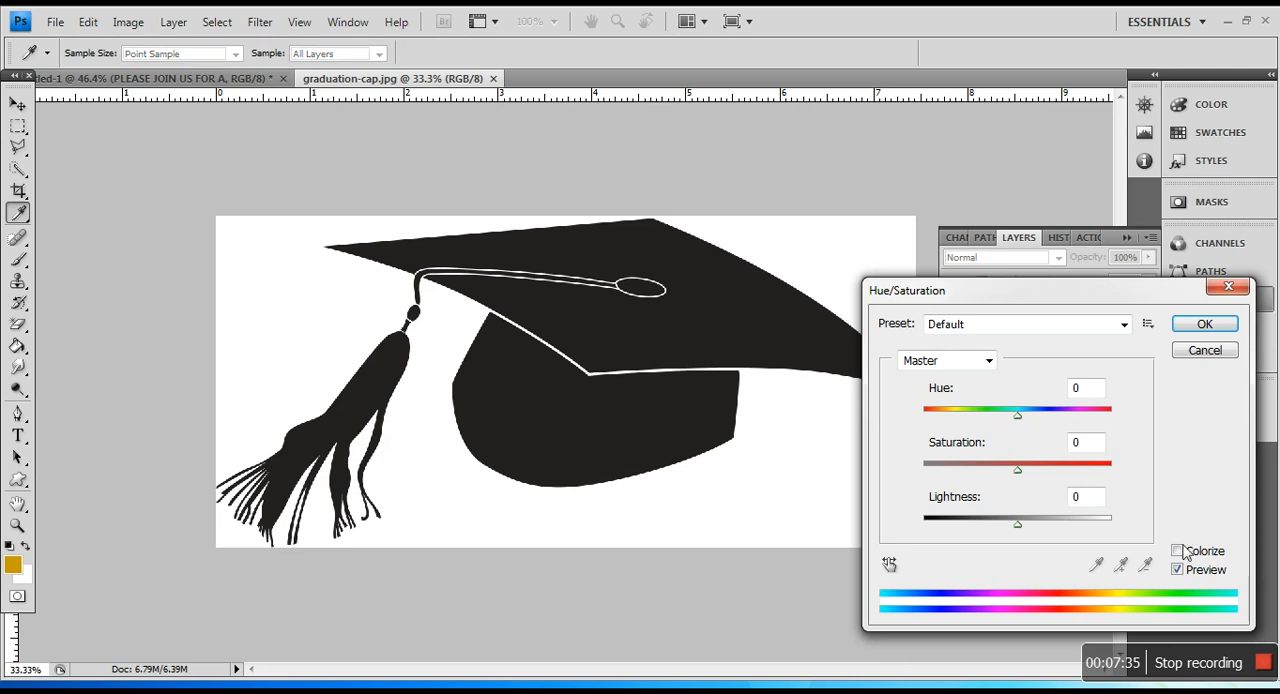
left_click(1180, 551)
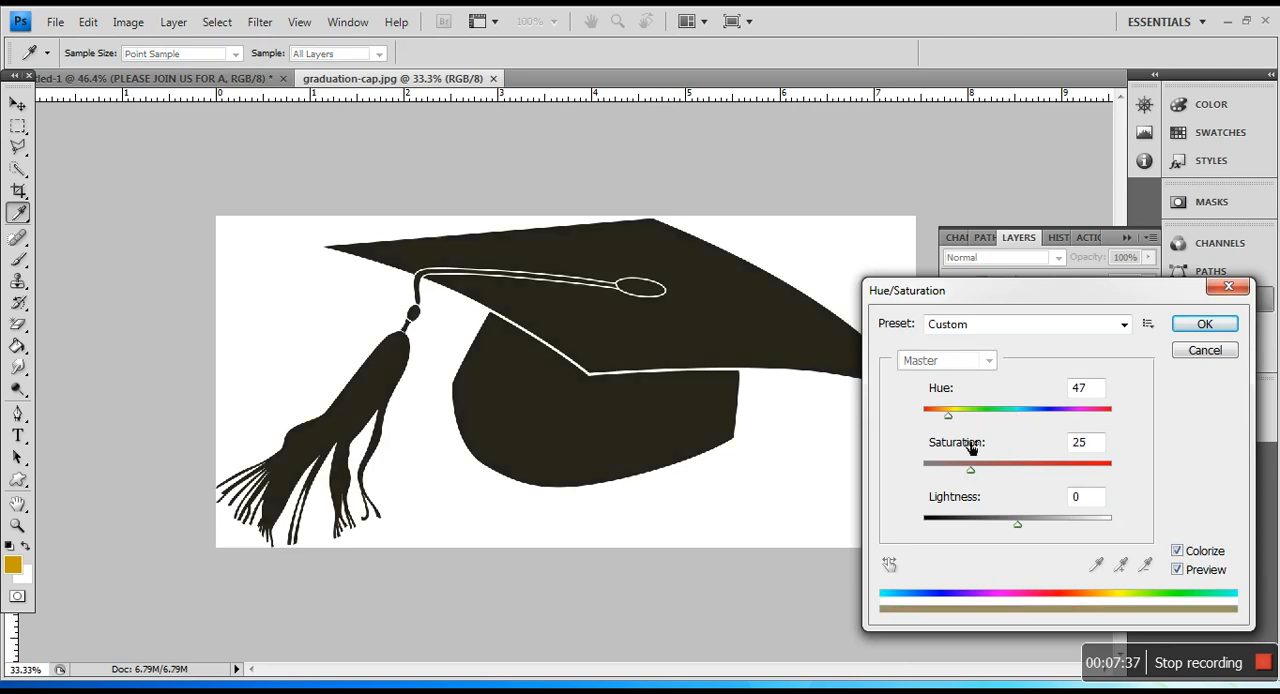
left_click_drag(979, 475, 1170, 480)
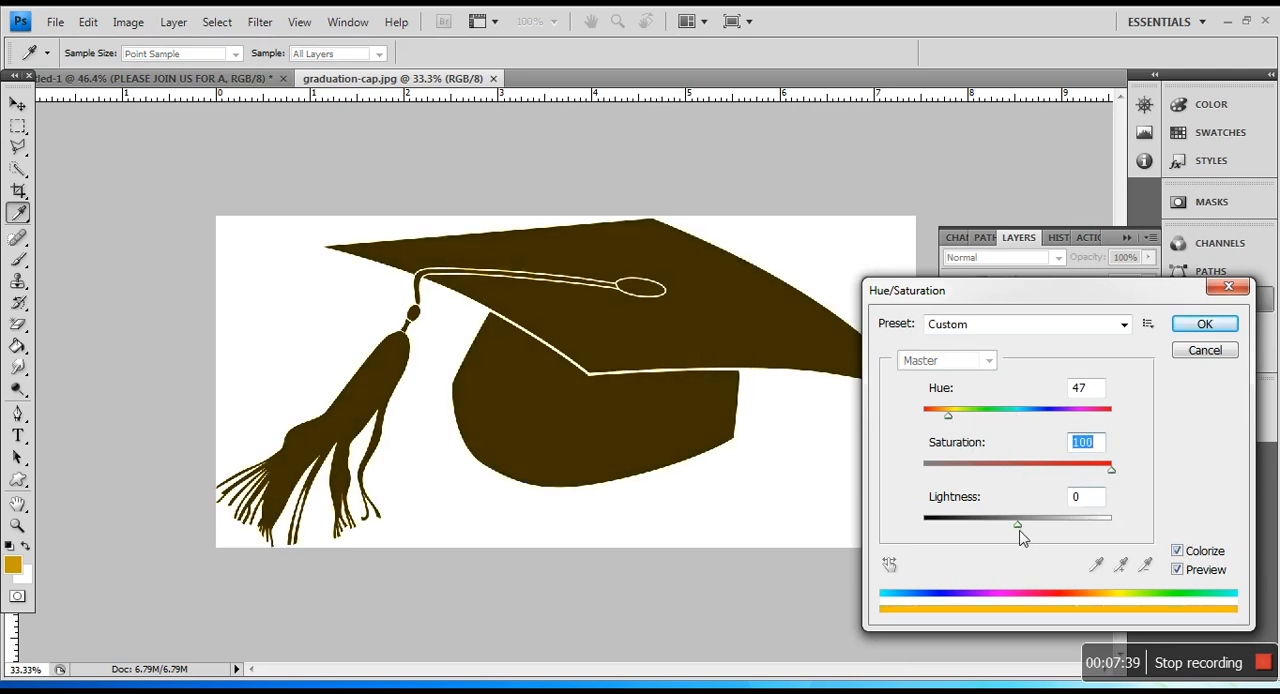
left_click_drag(1017, 532, 1040, 532)
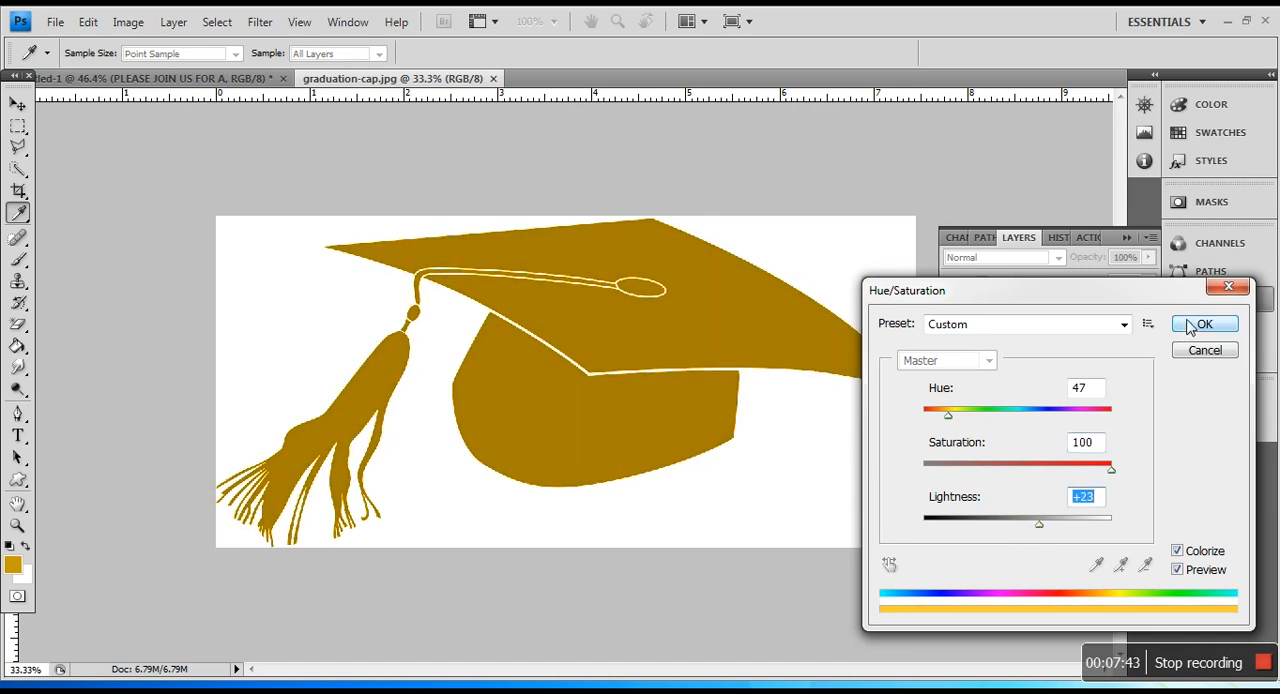
left_click(1190, 330)
Step: Erase the white background around the cap and between the tassel strands with the Magic Eraser
scroll(93, 412, "up", 3)
right_click(18, 325)
left_click(68, 363)
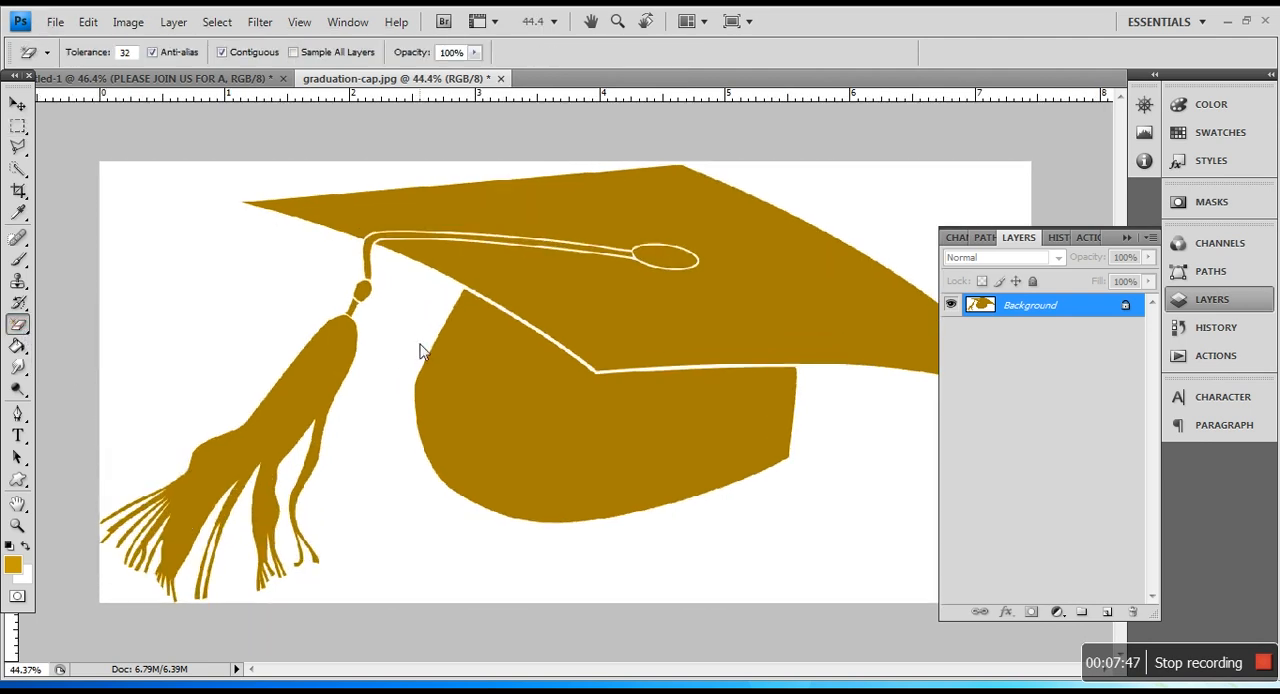
left_click(429, 331)
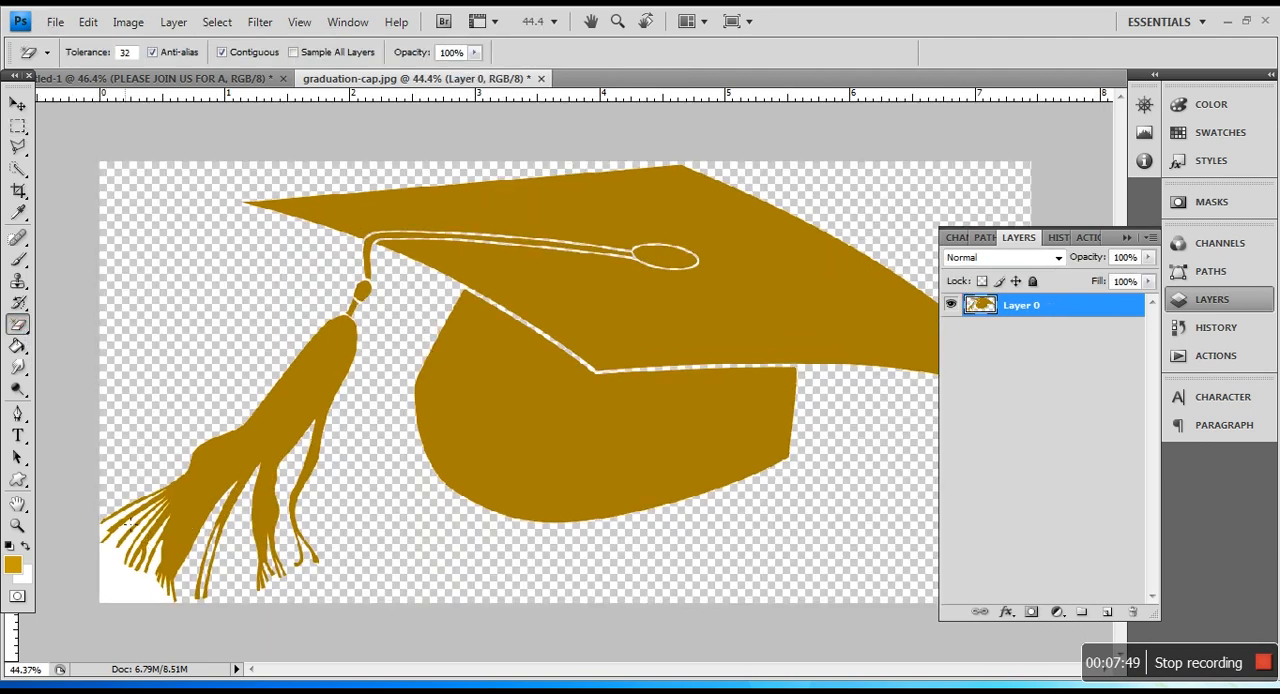
left_click(123, 553)
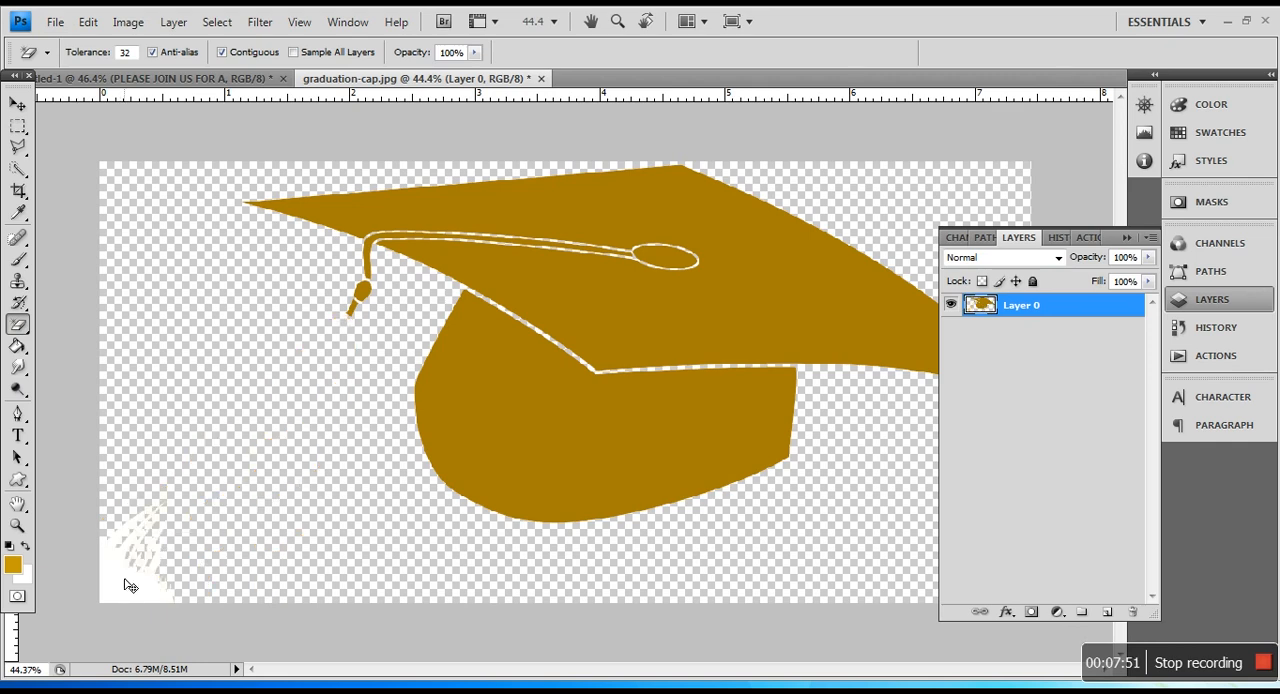
key("ctrl+z")
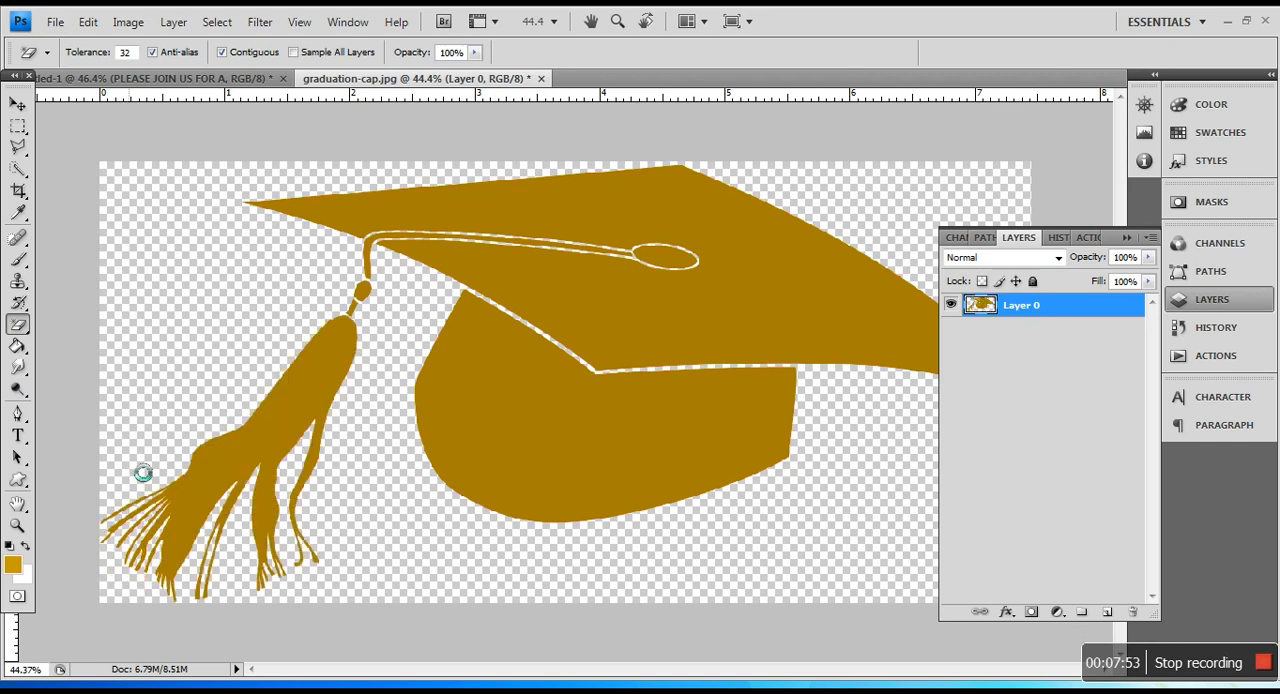
Step: Float the graduation-cap document and copy the gold cap into the invitation over the reference cap
left_click(1126, 238)
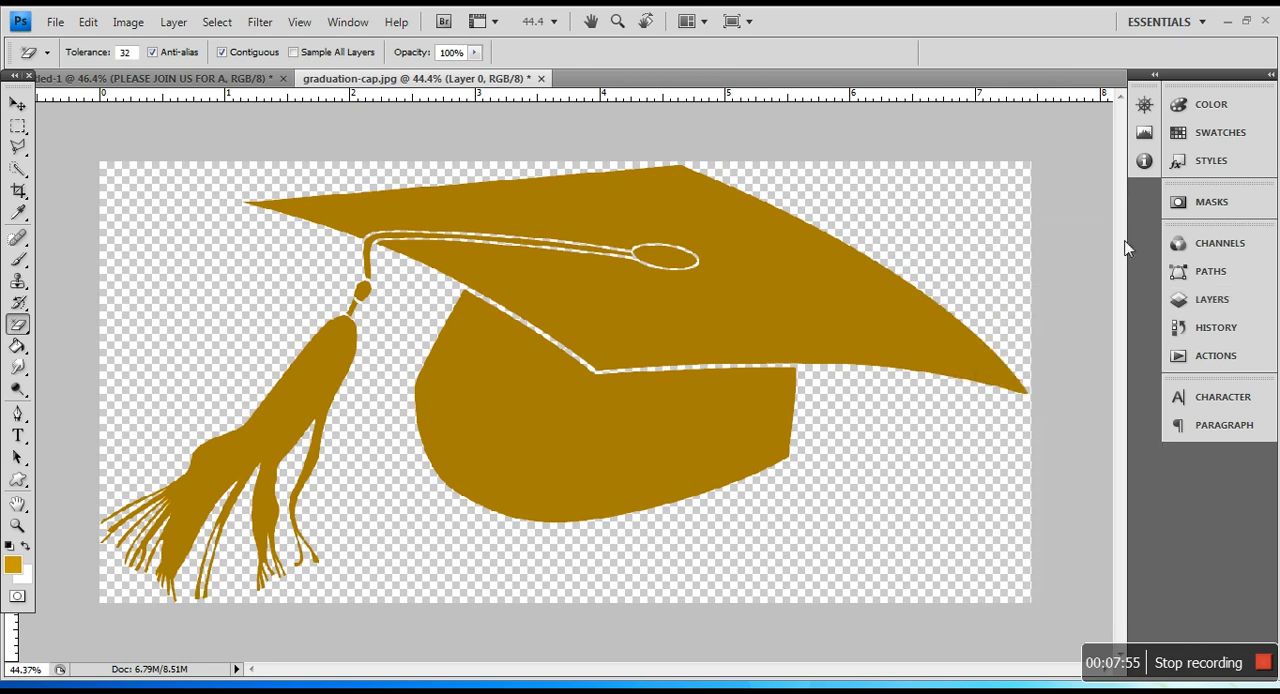
scroll(795, 289, "down", 4)
left_click_drag(452, 88, 560, 100)
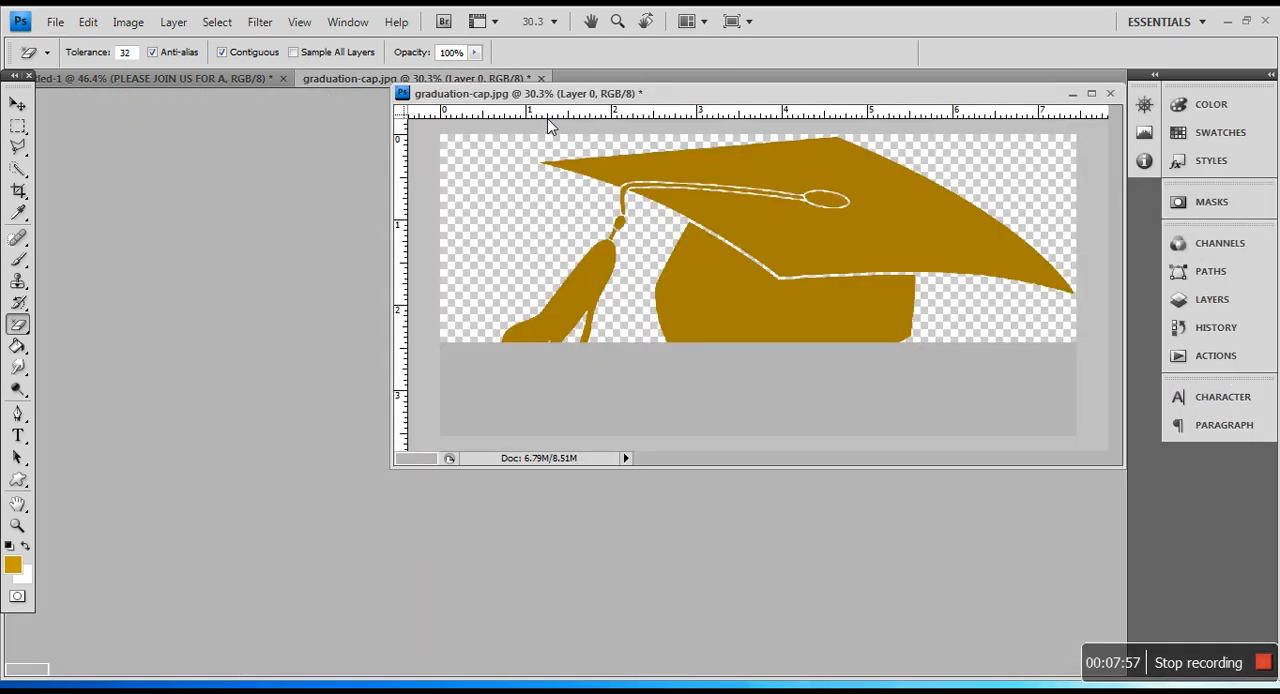
left_click(17, 105)
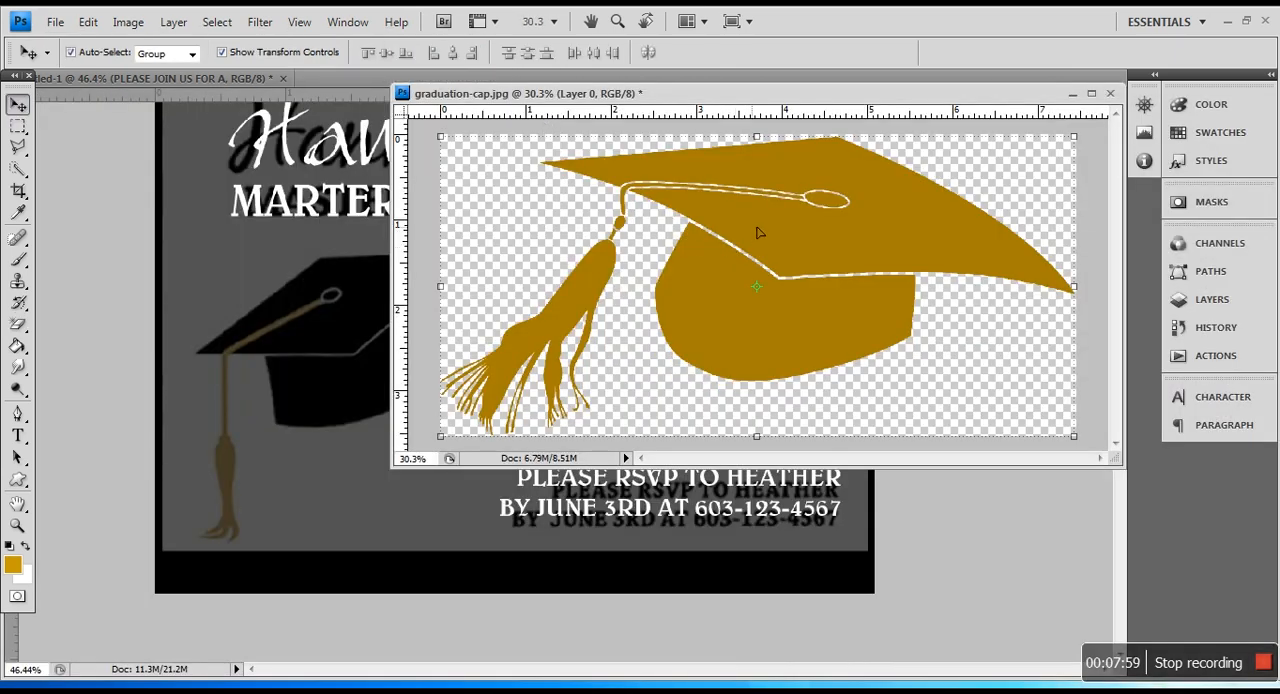
left_click_drag(757, 232, 302, 452)
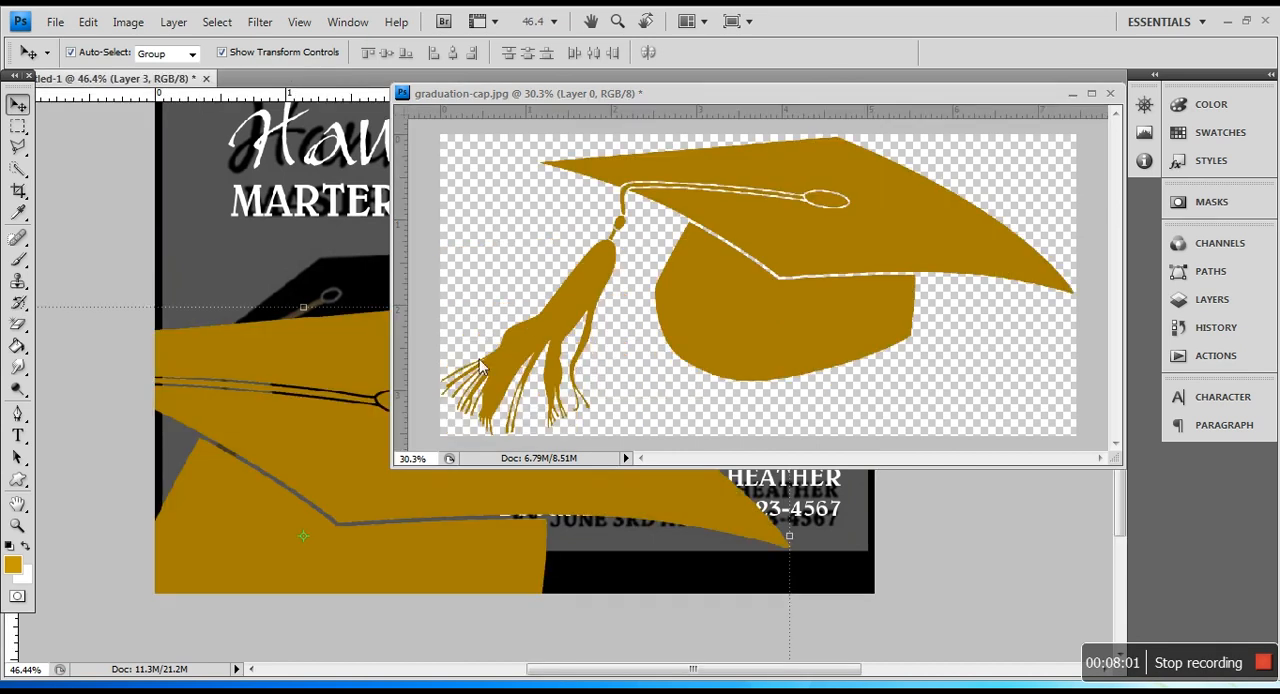
Step: Close the graduation-cap document and return to the invitation
left_click(1113, 96)
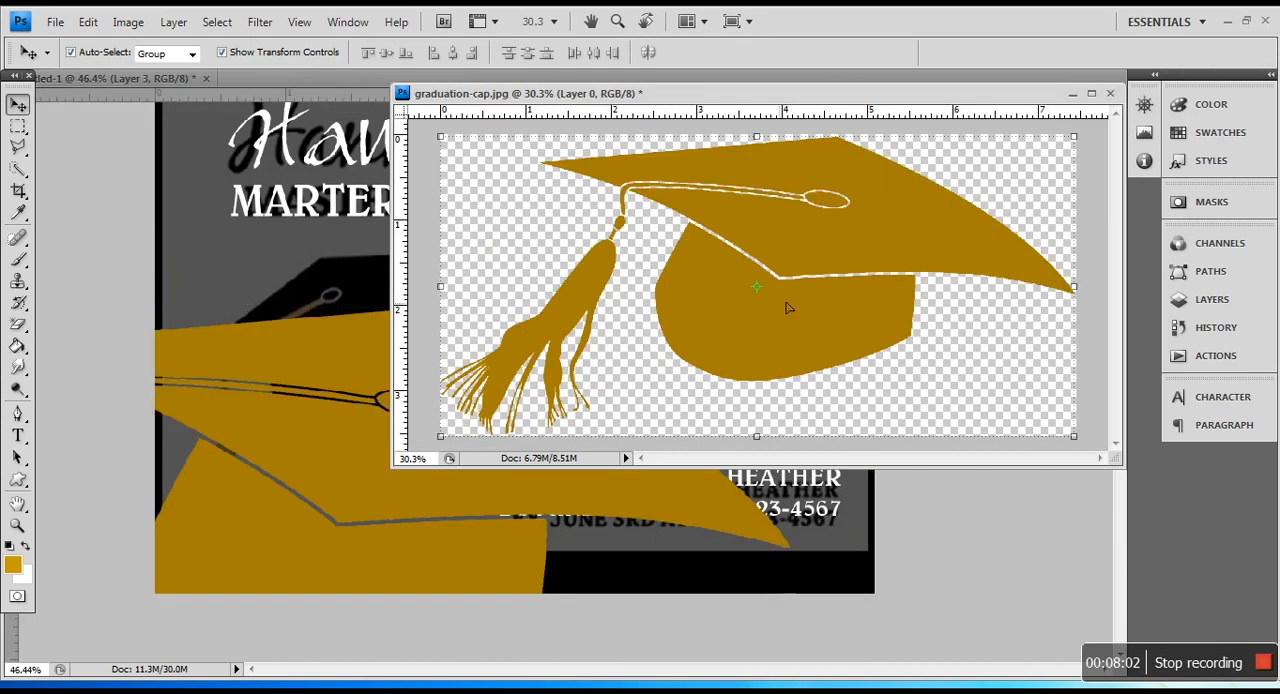
left_click(1110, 93)
left_click(645, 280)
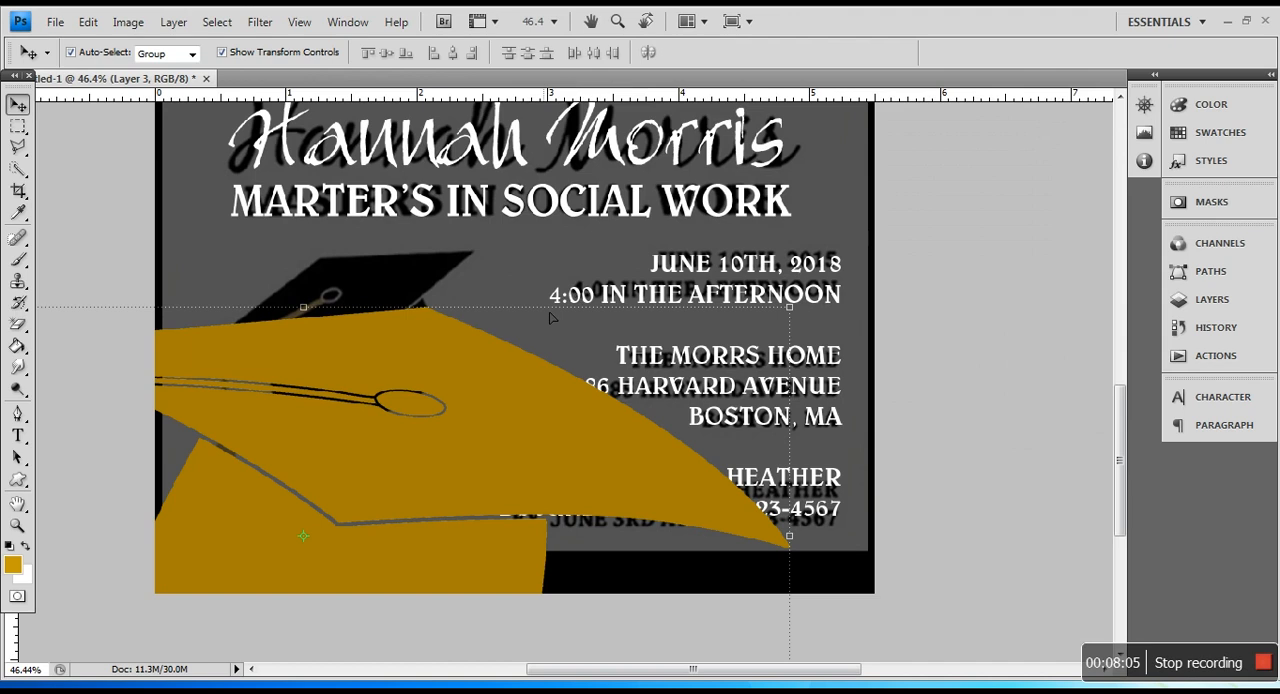
Step: Scale the gold graduation cap proportionally to 40.6% and place it over the reference cap, beside the event details
left_click_drag(791, 308, 549, 292)
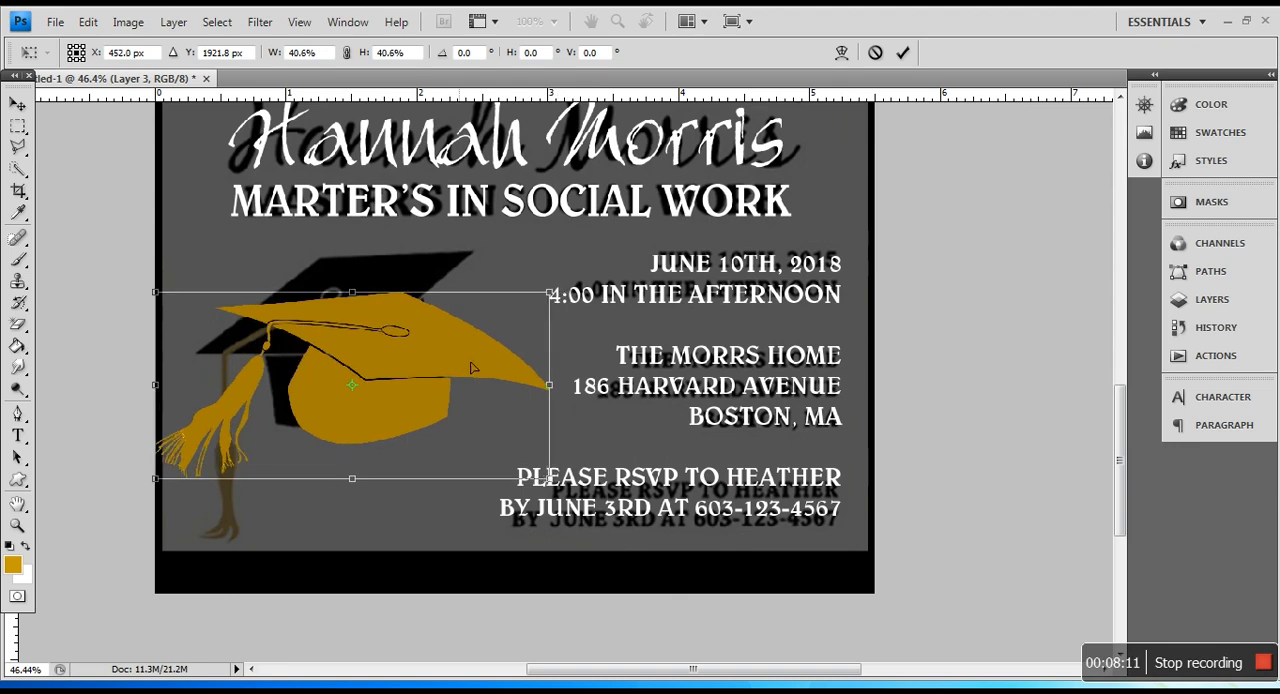
left_click_drag(472, 368, 477, 358)
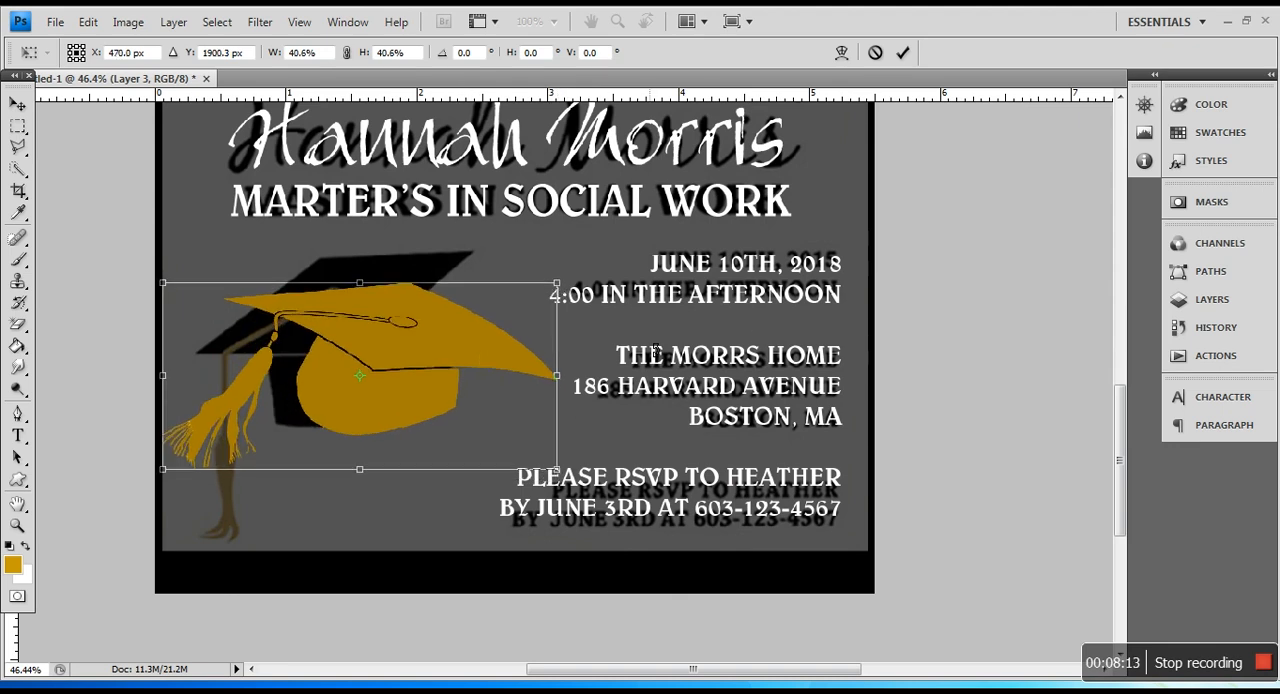
key("Return")
Step: Bring the cap layer to the front of the layer stack and add a 2 px black outside Stroke to it
left_click(1212, 299)
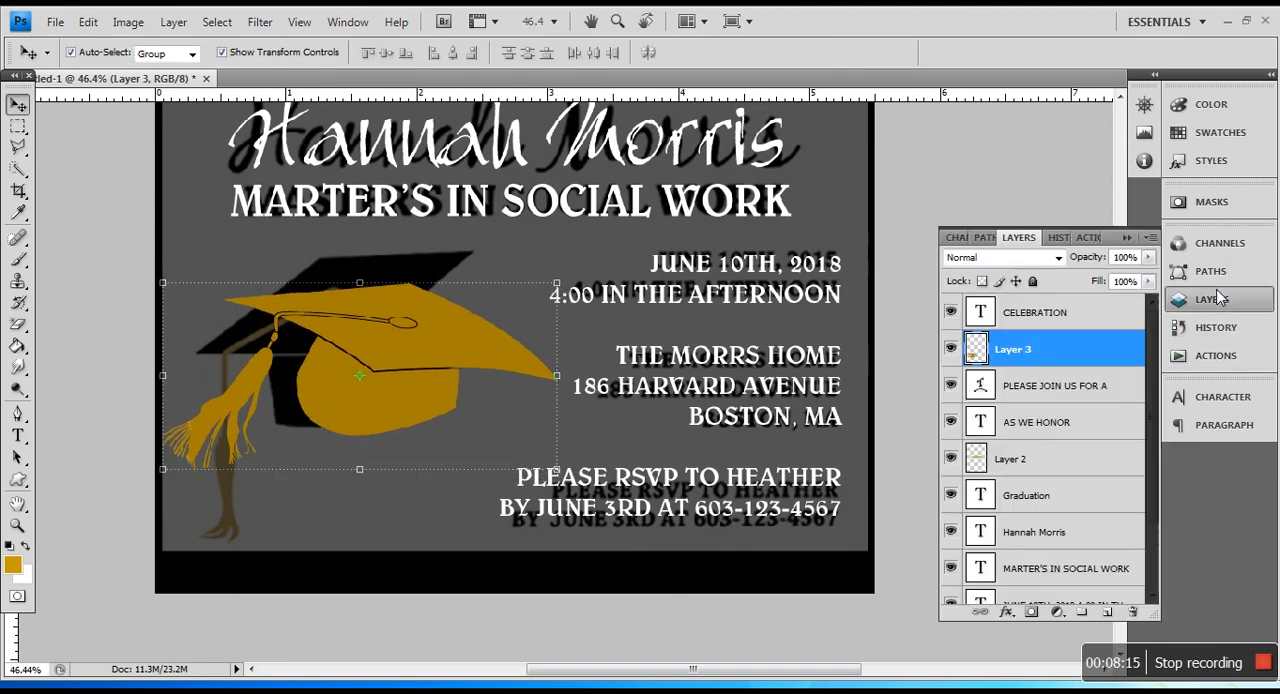
left_click_drag(1040, 351, 1058, 321)
right_click(1055, 312)
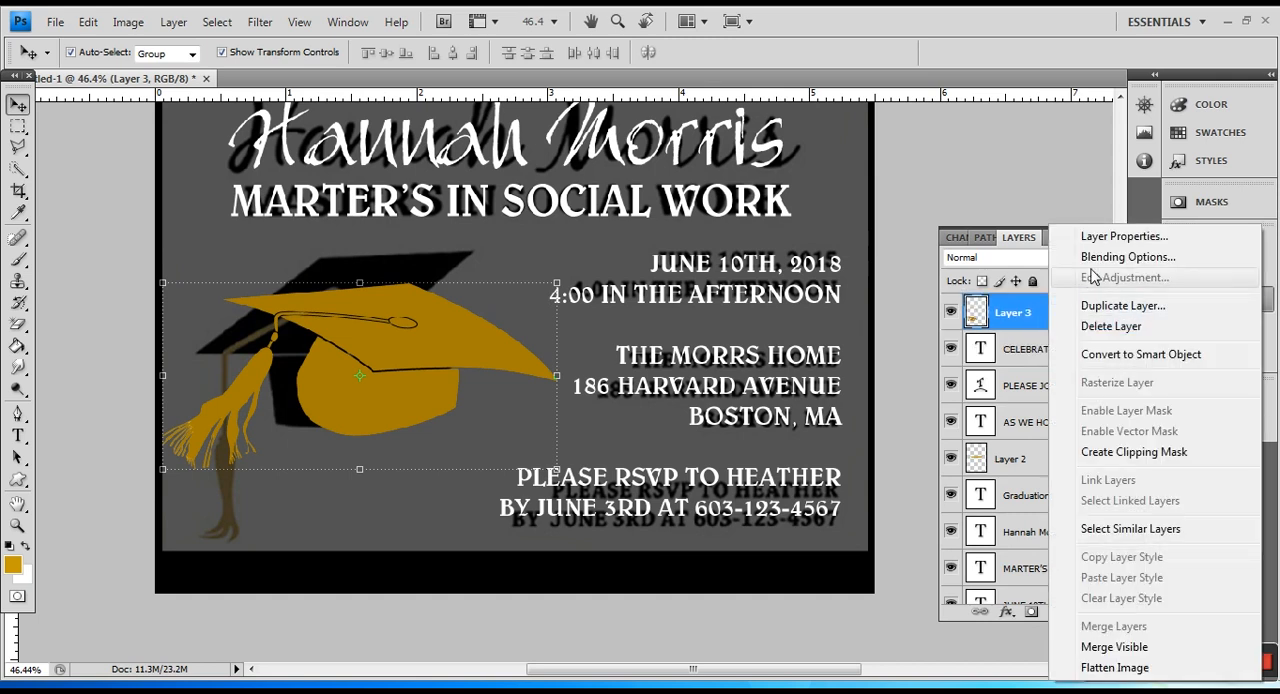
left_click(1090, 254)
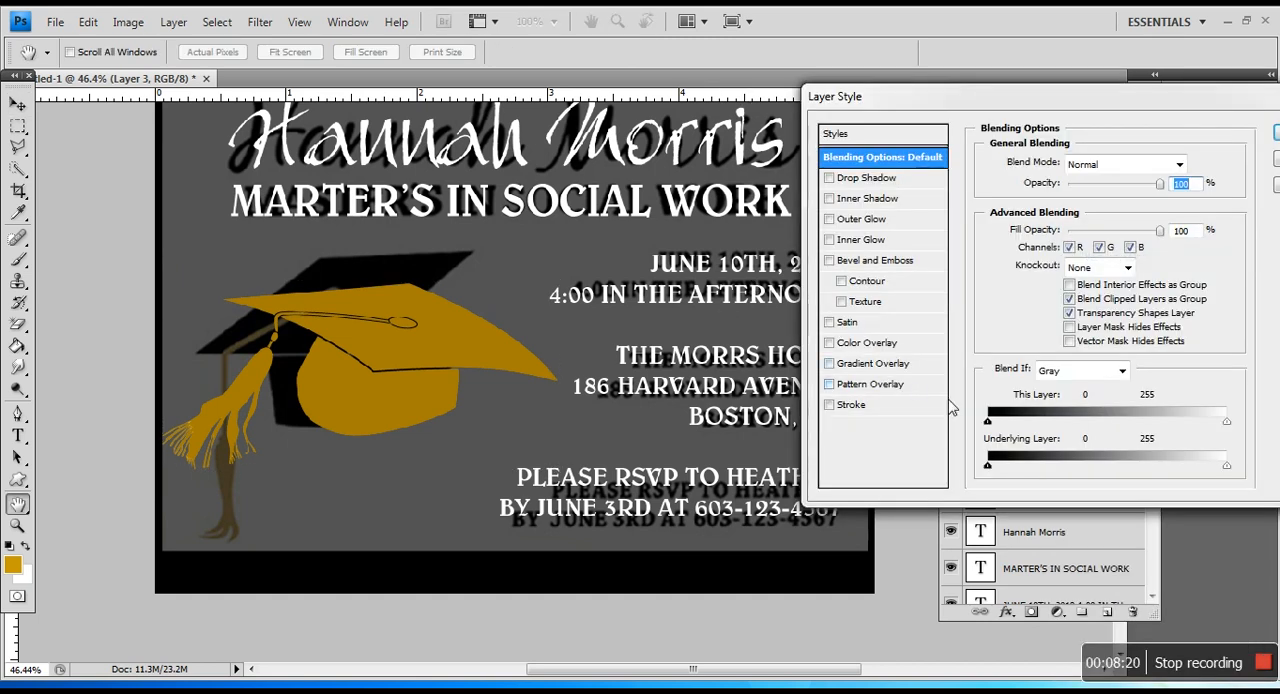
left_click(830, 406)
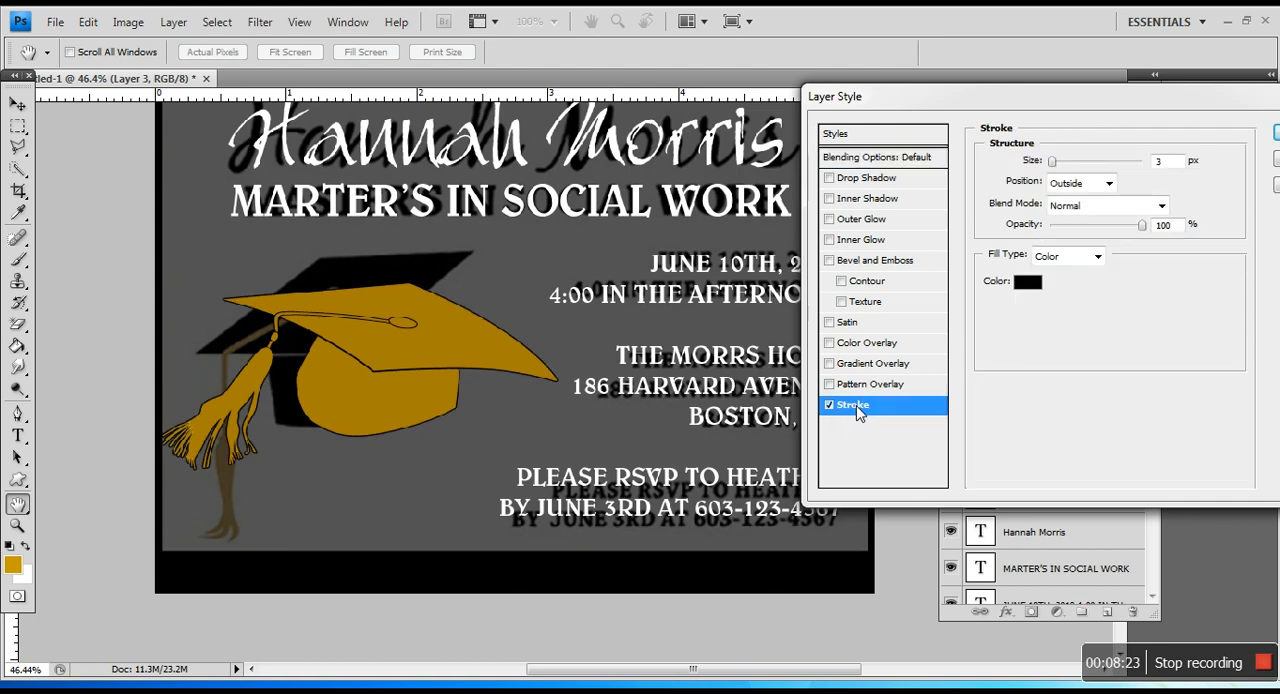
type("2")
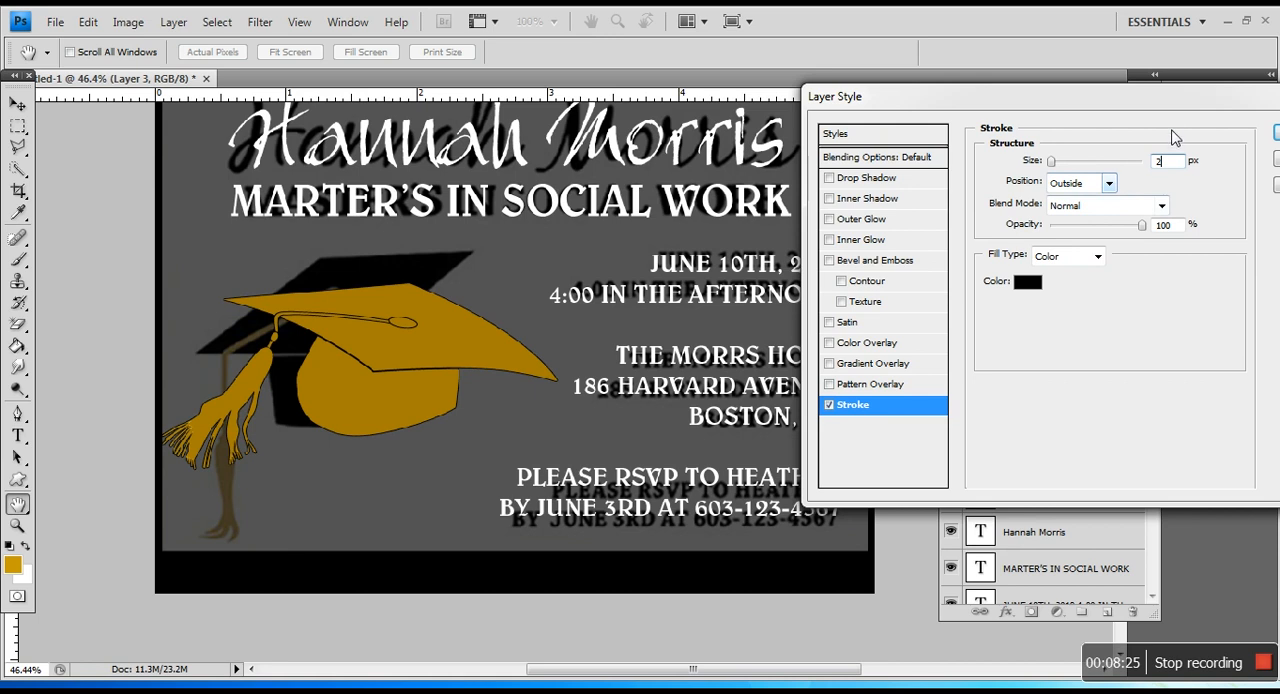
left_click_drag(1175, 104, 1033, 168)
left_click(1167, 198)
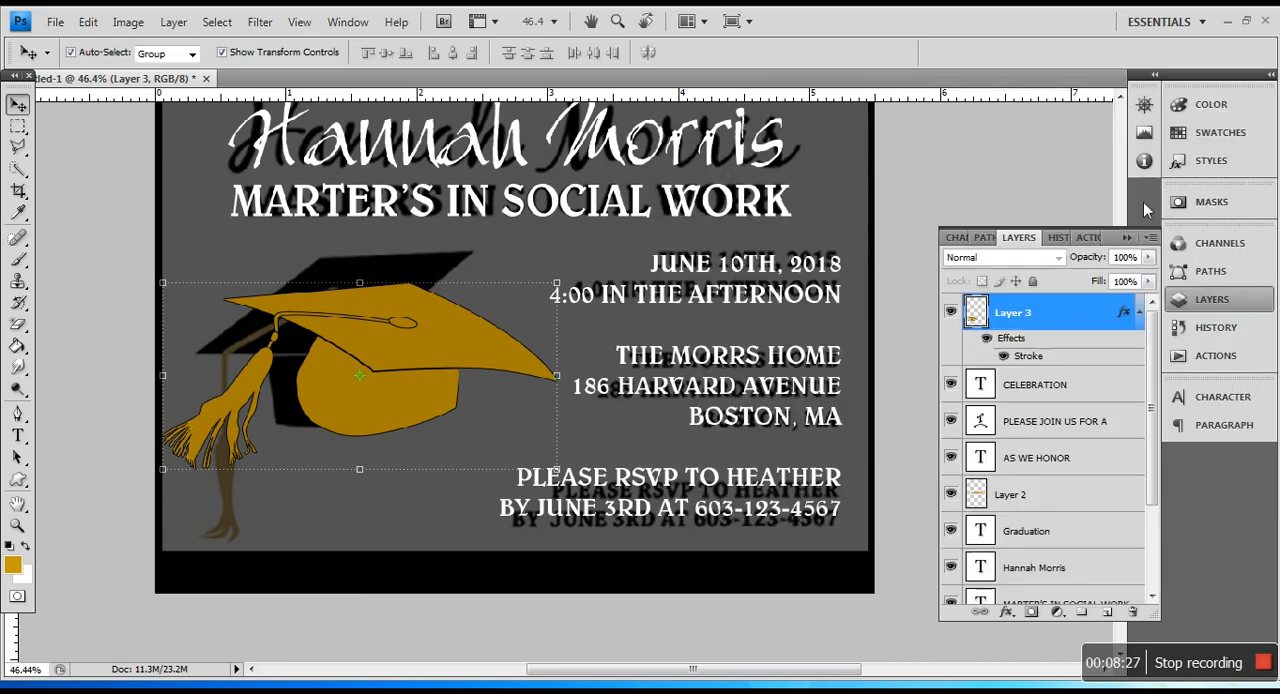
Step: Preview the invitation with the dimmed reference layer temporarily hidden
left_click_drag(1150, 385, 1137, 534)
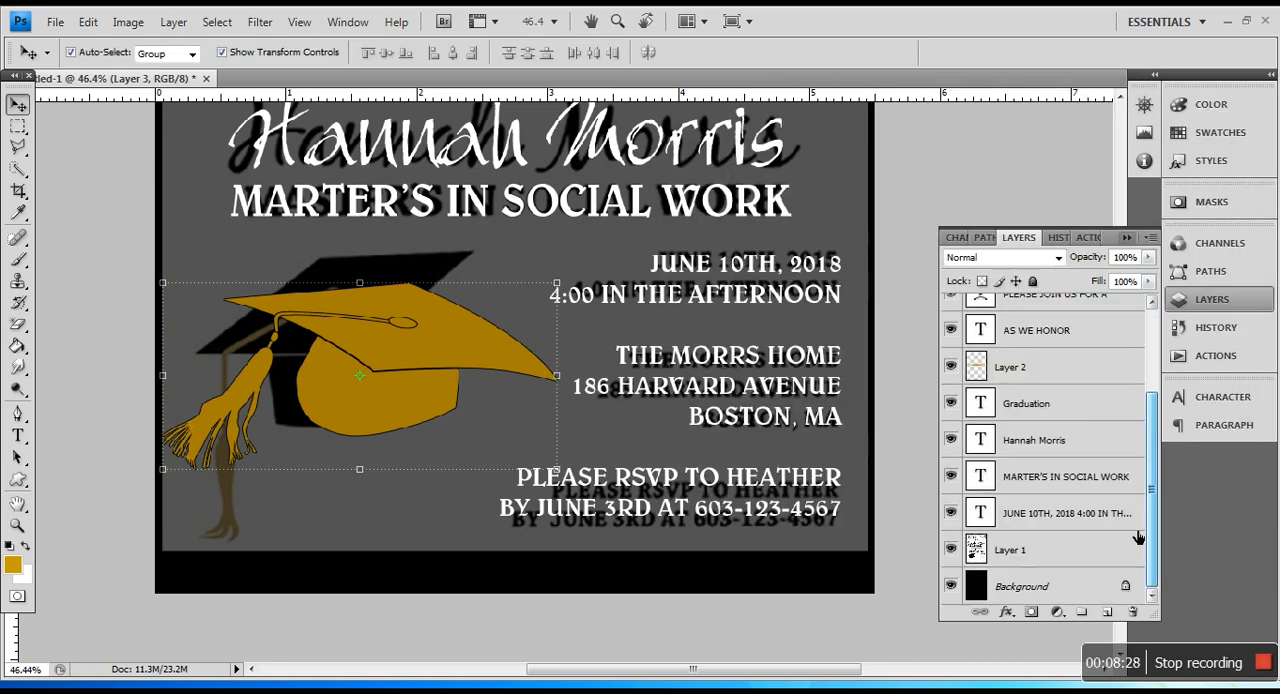
left_click(952, 550)
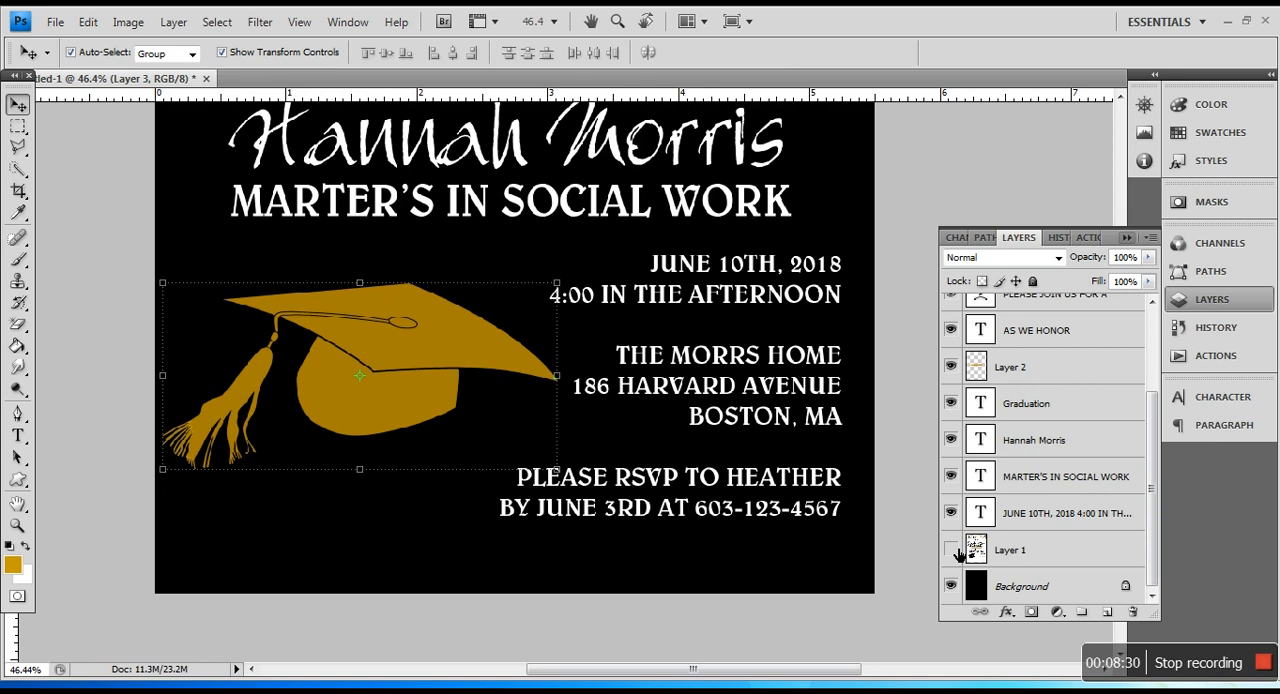
left_click(952, 550)
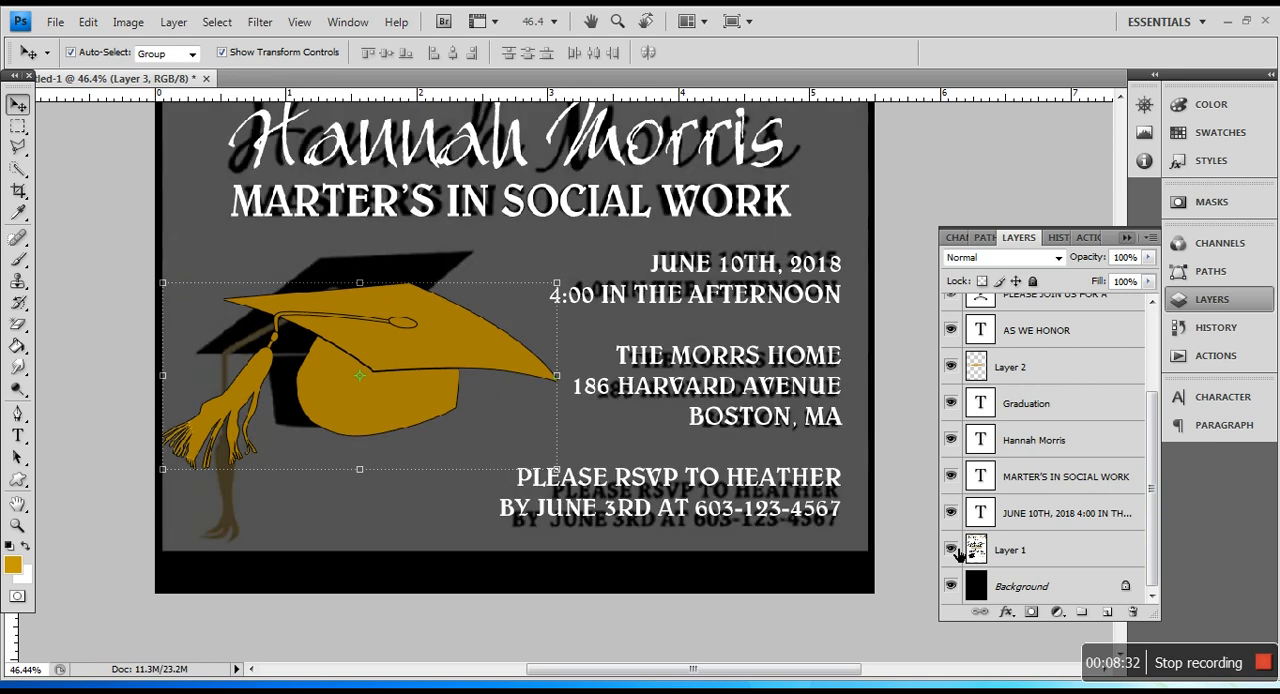
Step: Examine the reference confetti along the page's upper edge and look through the brush presets
left_click(18, 126)
scroll(447, 292, "up", 4)
scroll(447, 292, "up", 5)
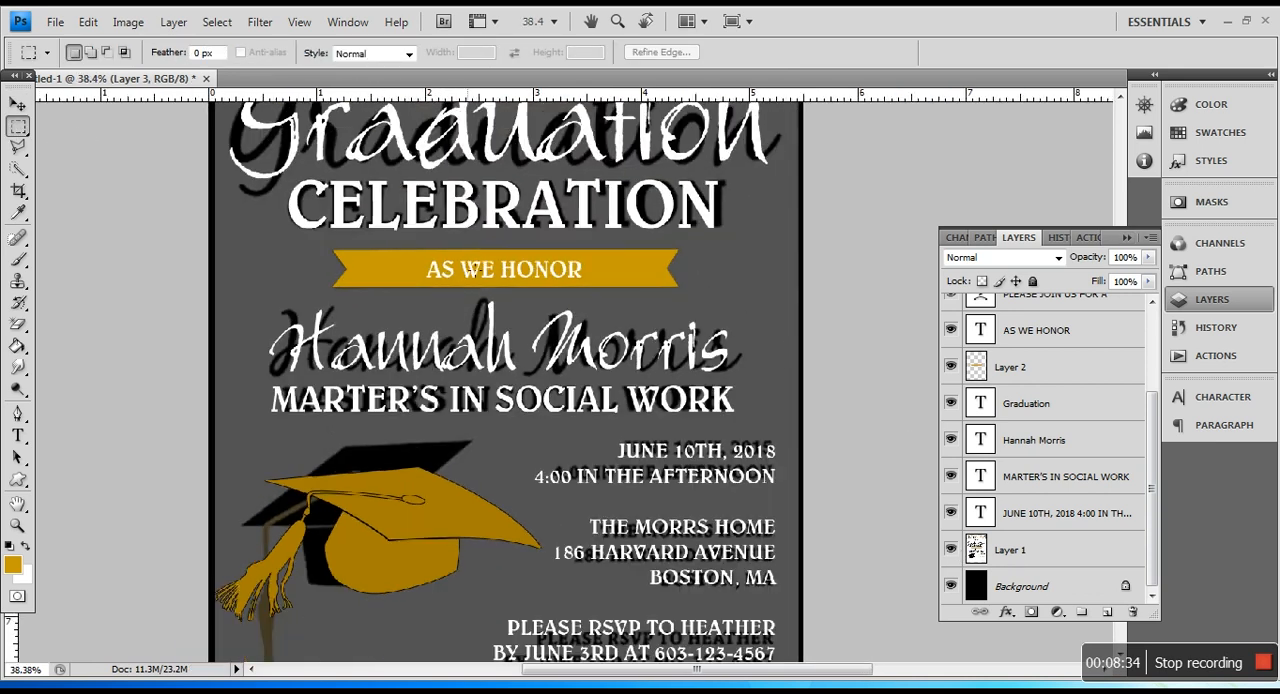
scroll(540, 230, "up", 2)
scroll(577, 297, "up", 2)
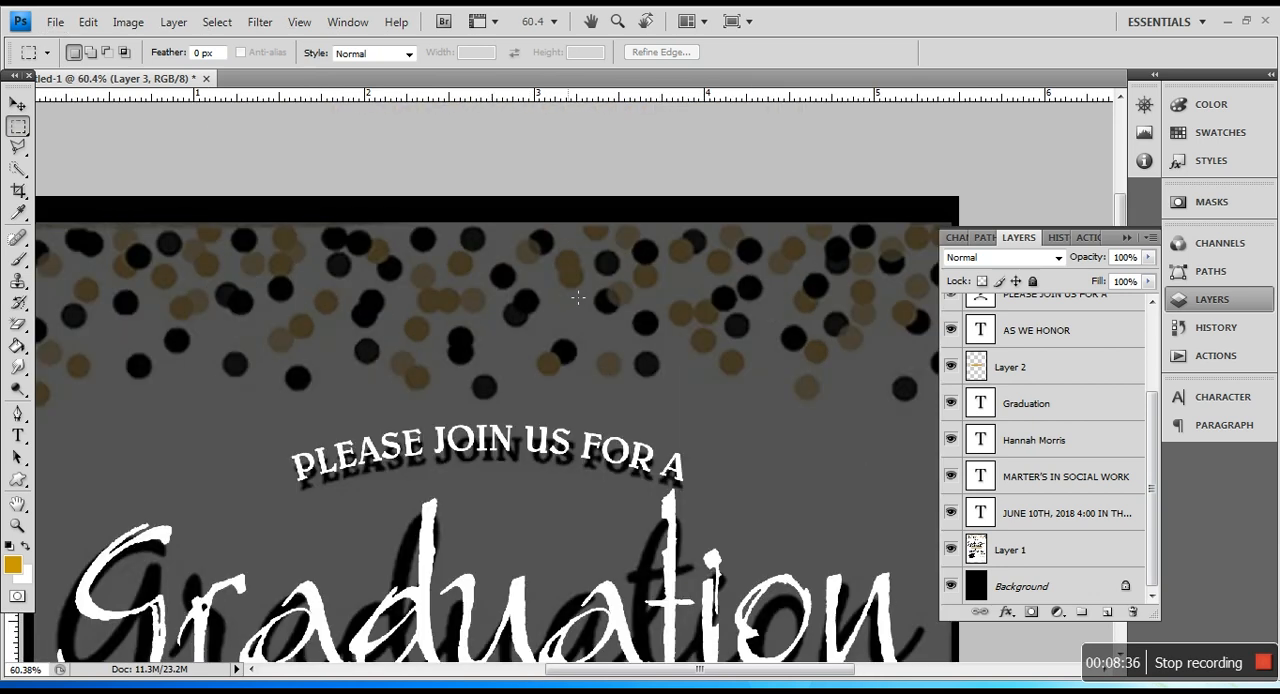
scroll(580, 316, "down", 4)
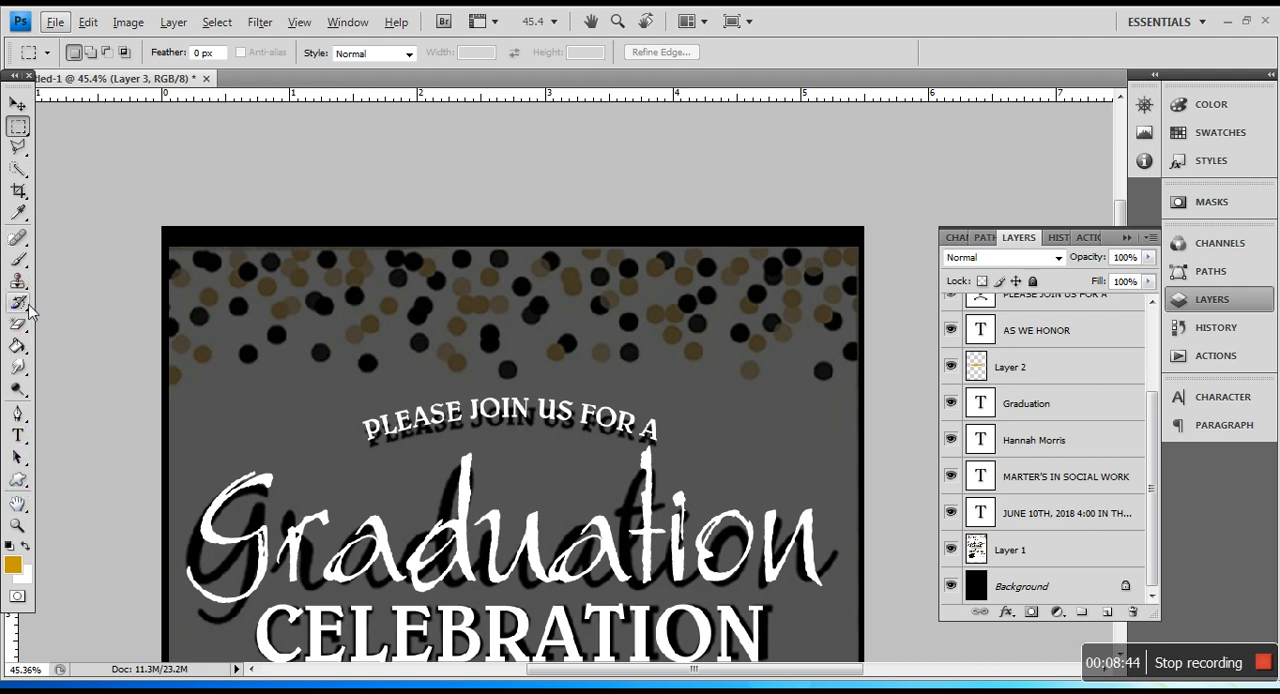
left_click(20, 264)
left_click(55, 263)
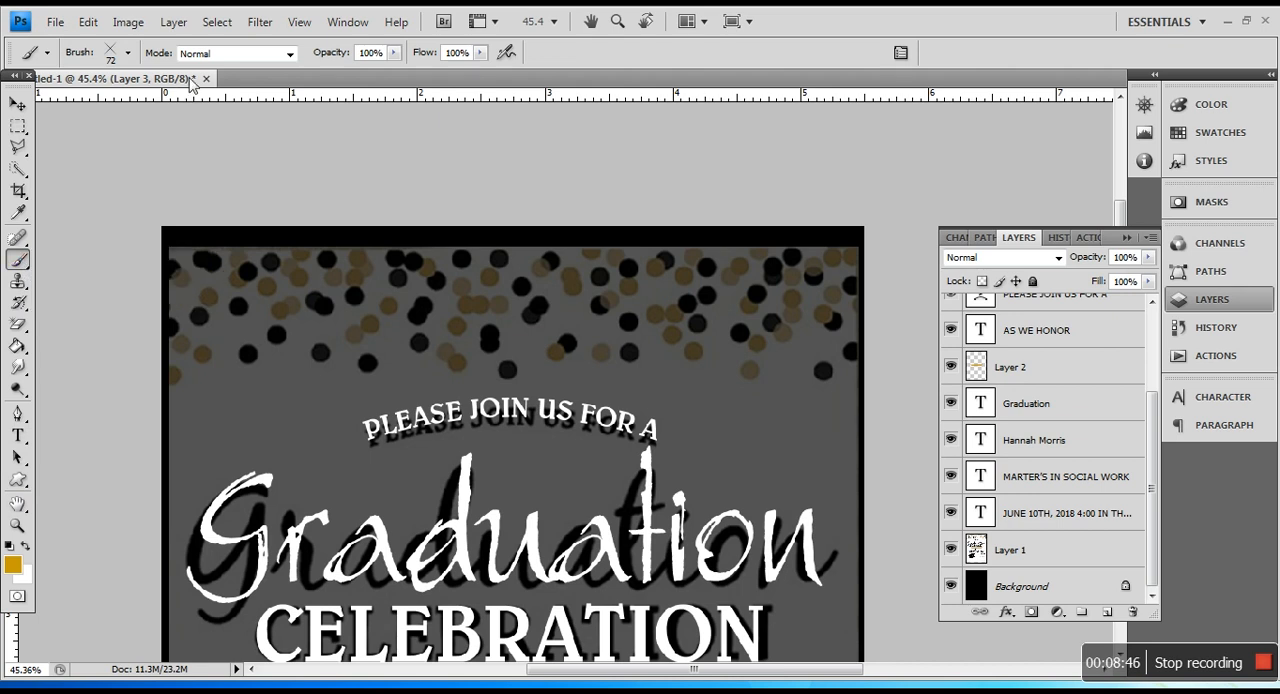
left_click(128, 53)
scroll(436, 400, "down", 3)
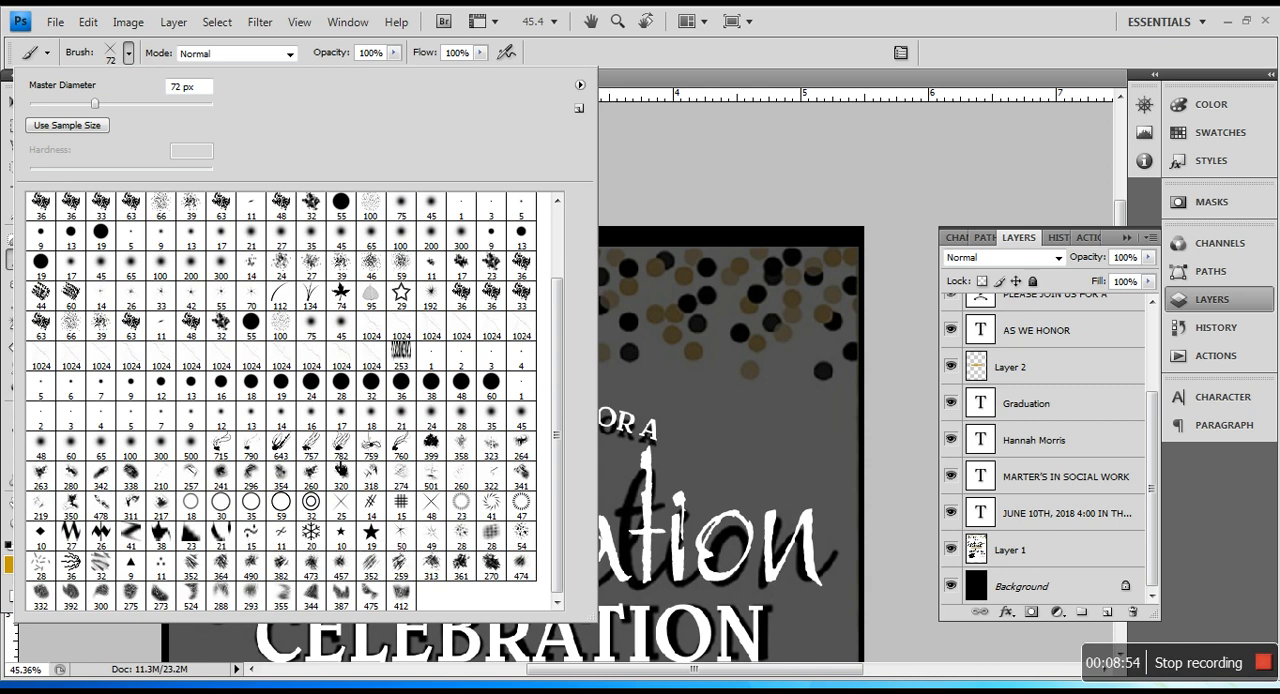
left_click(628, 147)
Step: Draw a gold crown-like scroll ornament about 2.2 inches wide as a custom shape above the word Graduation
left_click_drag(18, 479, 106, 566)
left_click(318, 53)
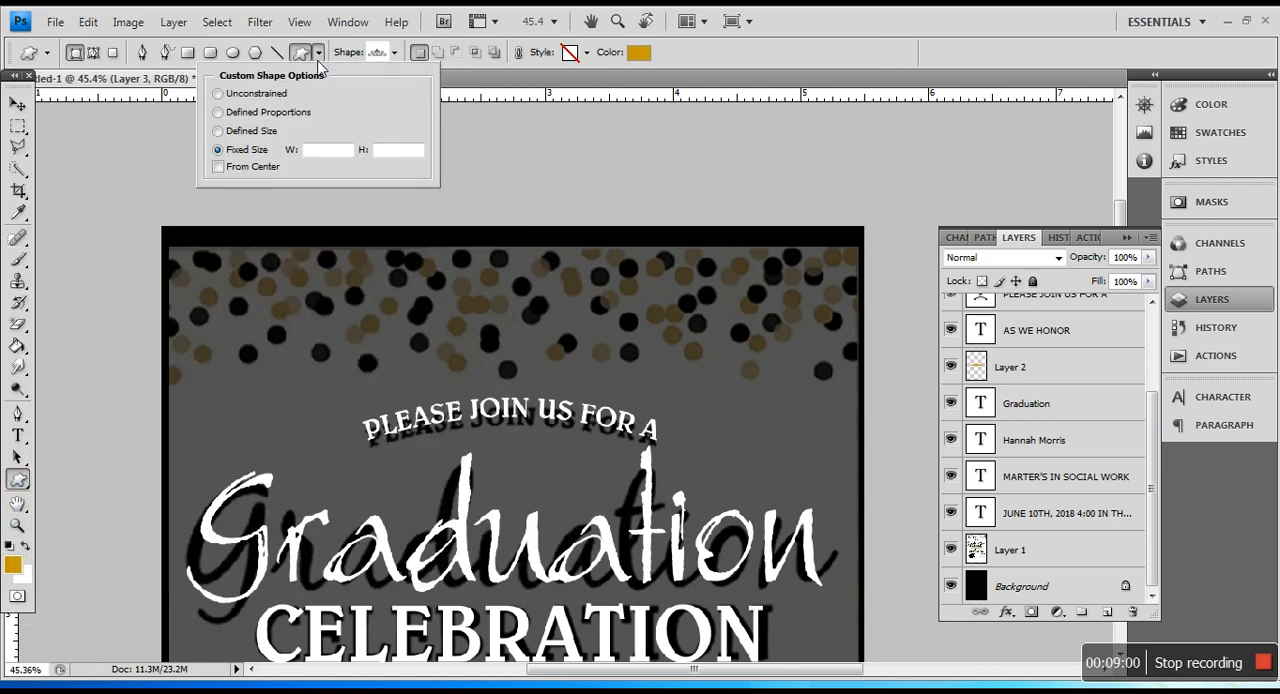
left_click(396, 55)
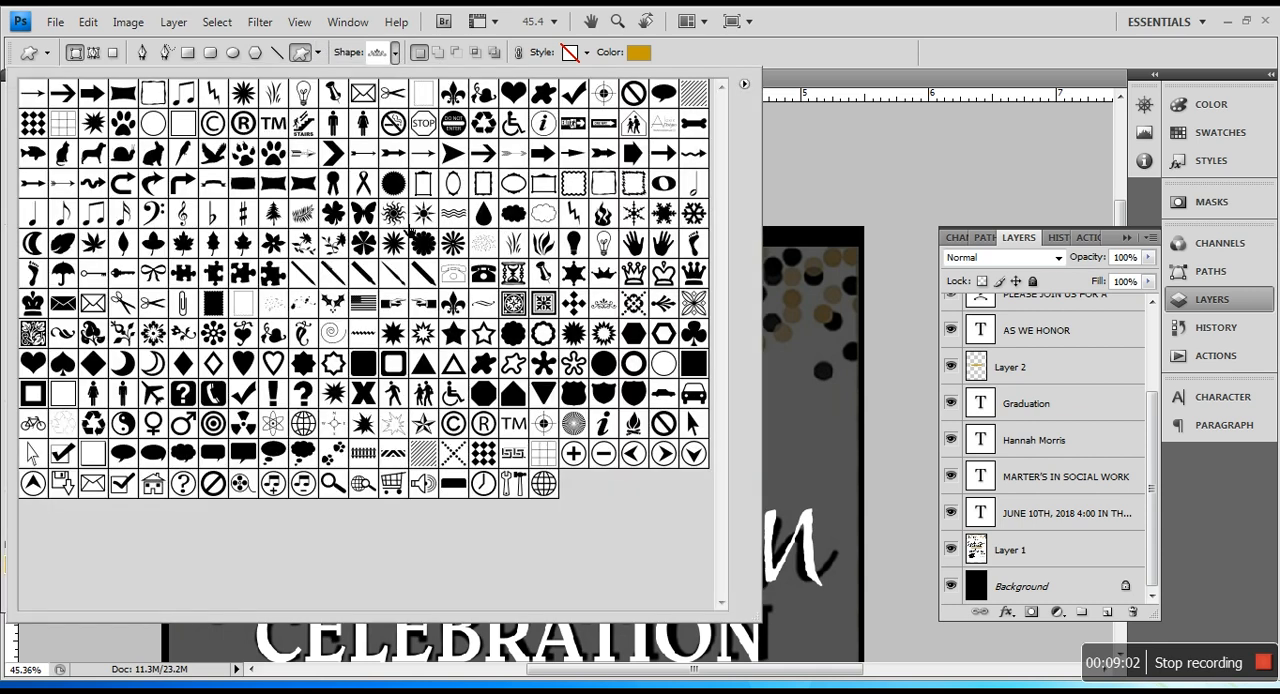
left_click(453, 303)
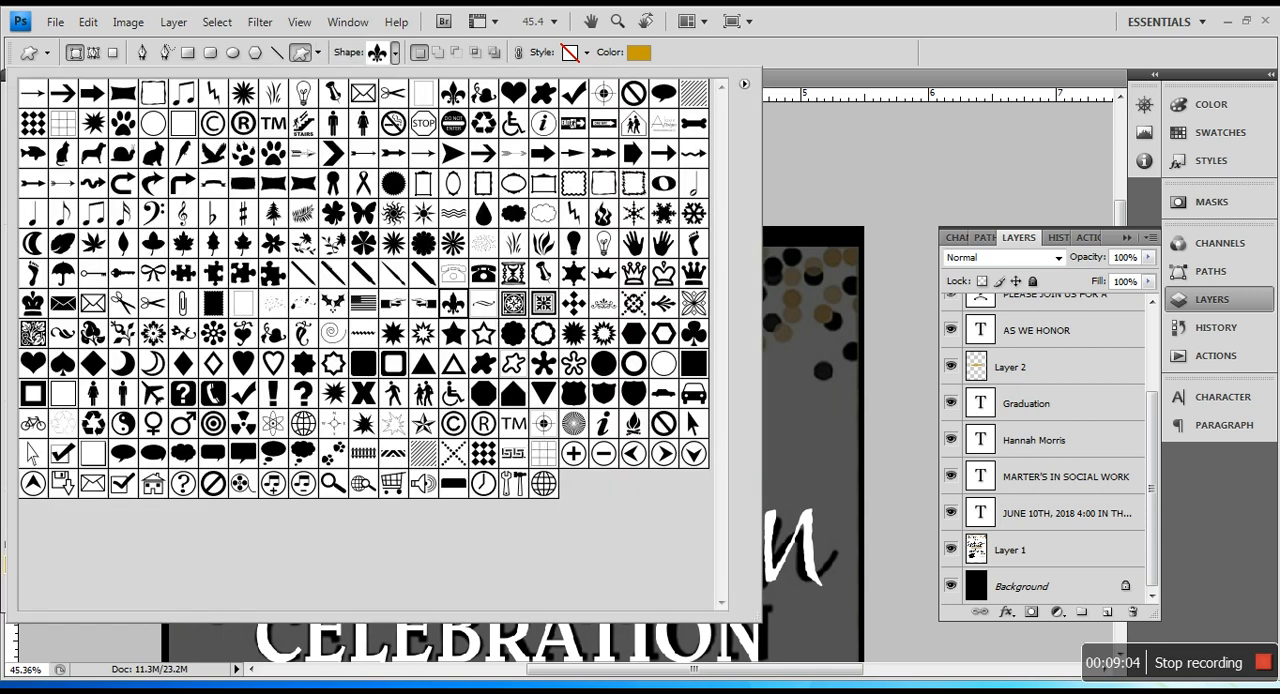
left_click(606, 302)
left_click(774, 384)
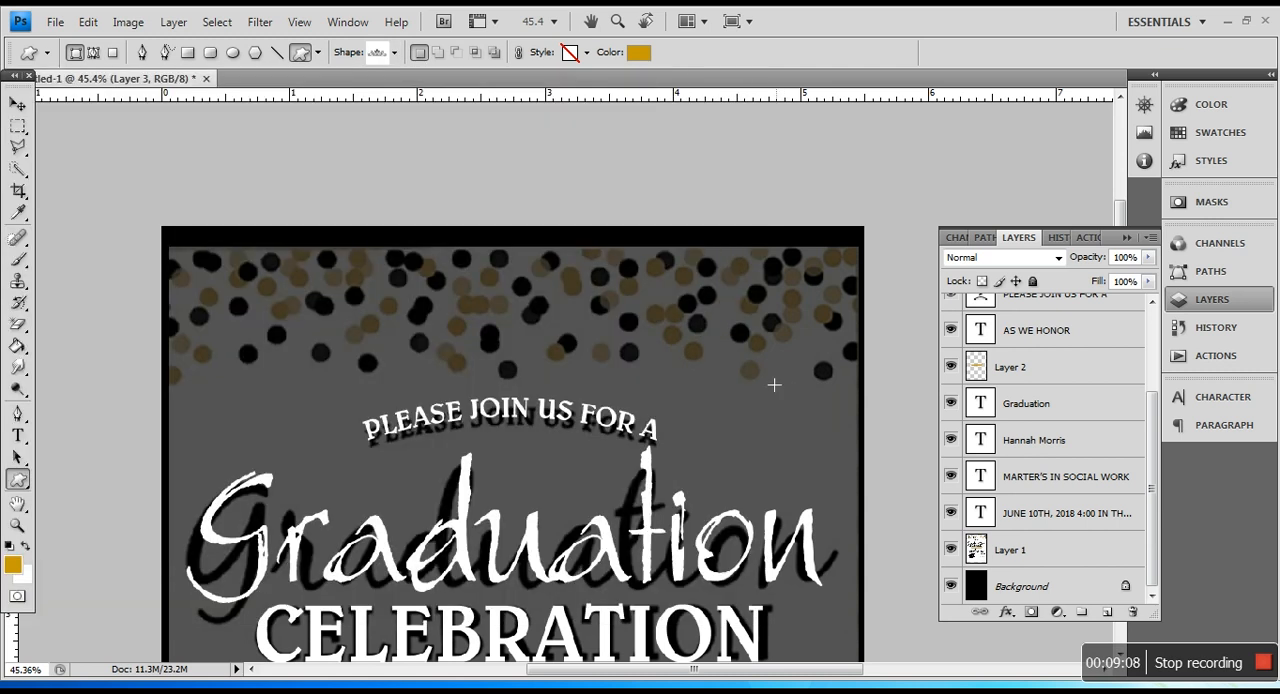
left_click_drag(385, 329, 670, 426)
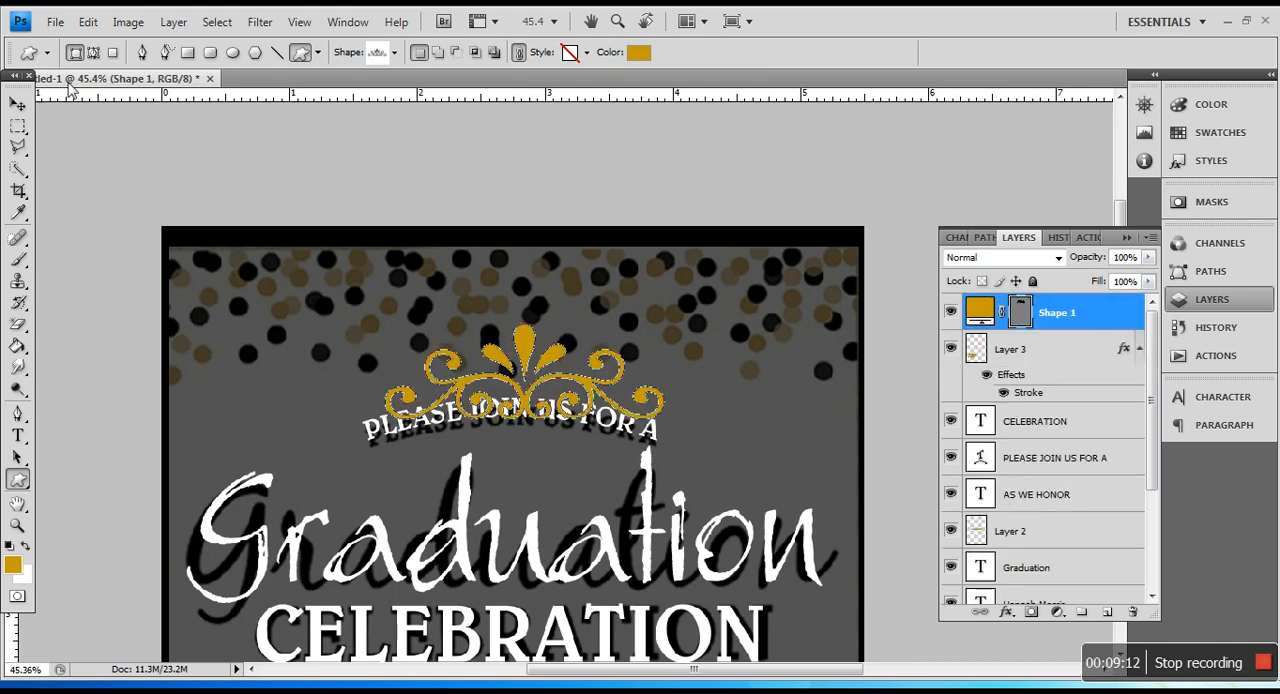
Step: Enlarge the gold ornament to about 2.4 inches wide above PLEASE JOIN US FOR A and hide its path outline
left_click(18, 106)
left_click_drag(672, 348, 665, 268)
key("Return")
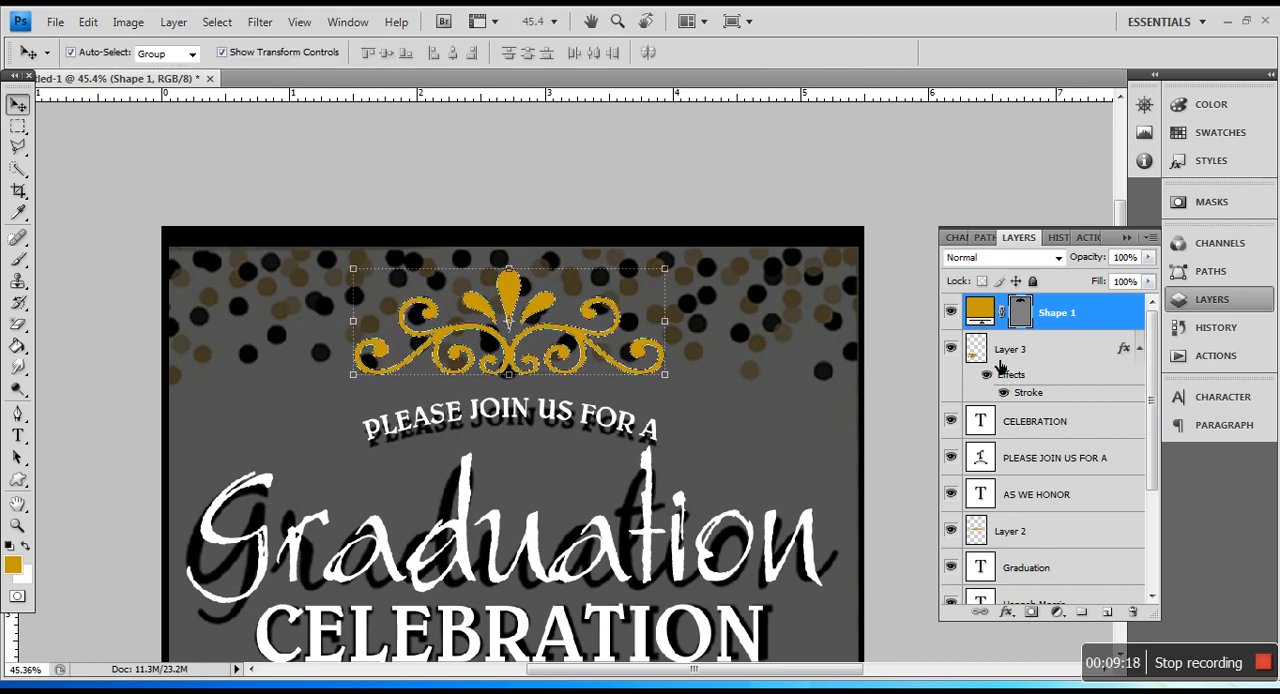
left_click(1019, 315)
left_click(18, 126)
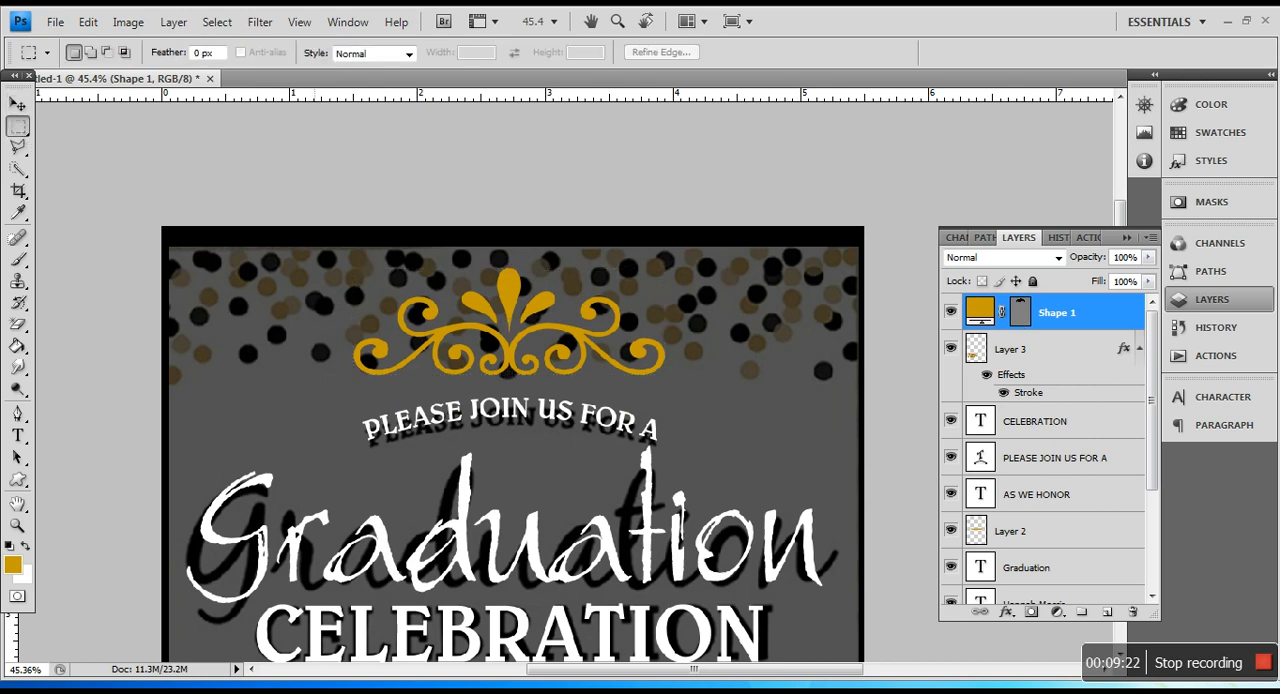
Step: Hide the dimmed reference layer, Layer 1, and review the invitation on its black background
scroll(537, 381, "down", 3)
scroll(537, 381, "down", 5)
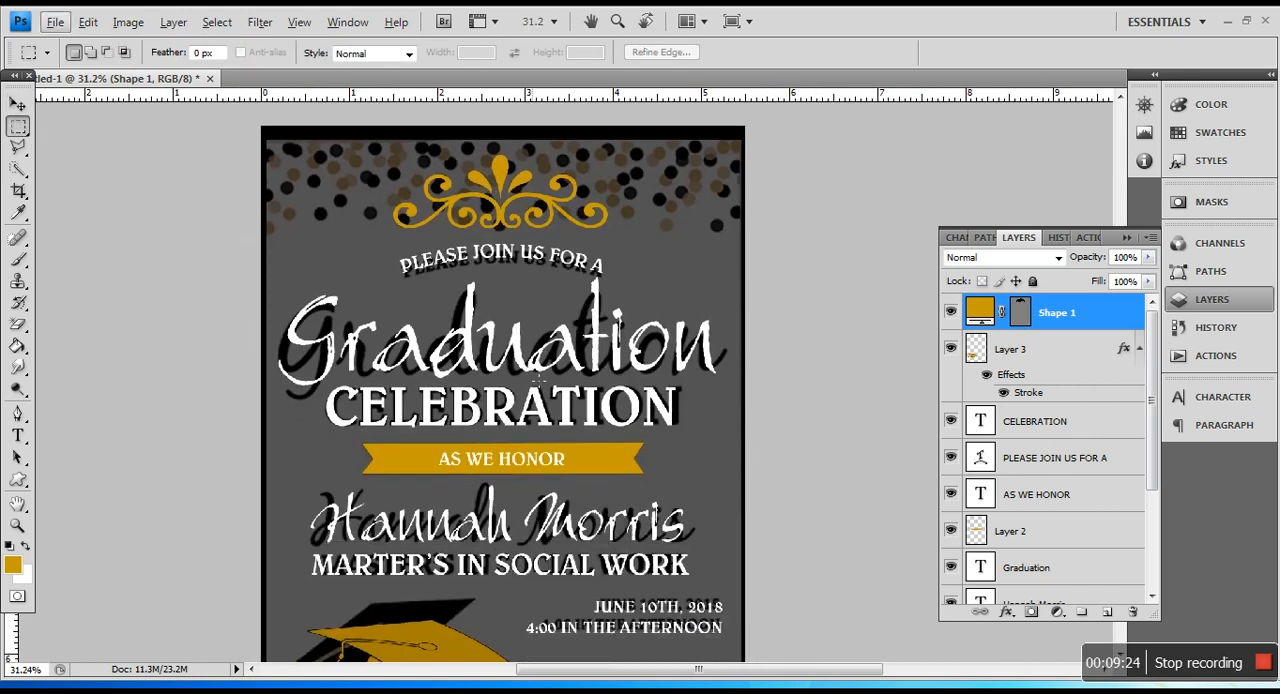
scroll(503, 381, "down", 2)
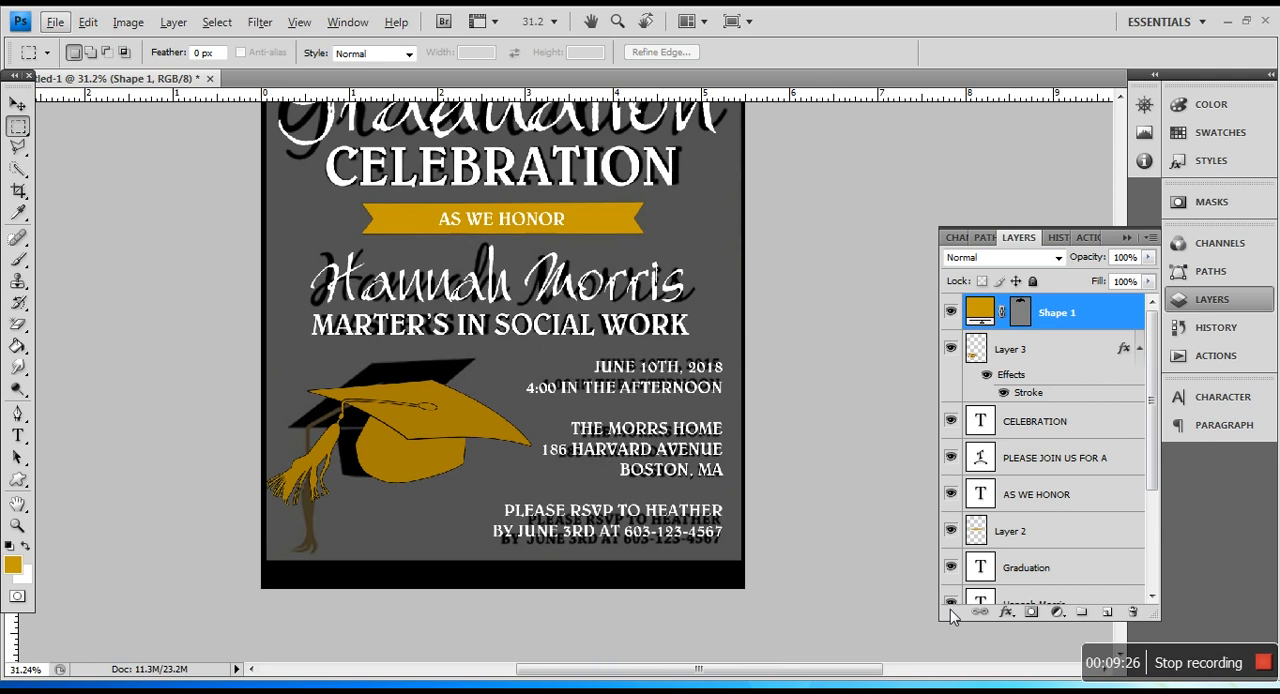
scroll(1033, 548, "down", 5)
left_click(952, 549)
scroll(605, 335, "up", 6)
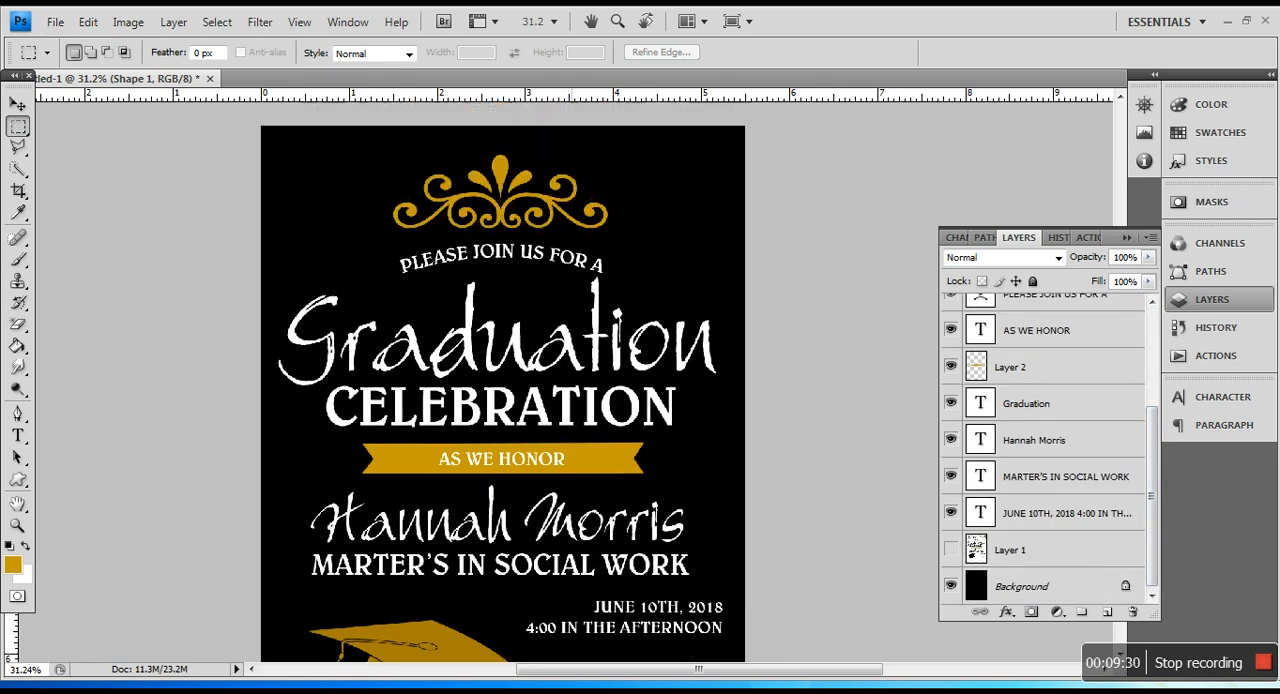
scroll(606, 335, "up", 5)
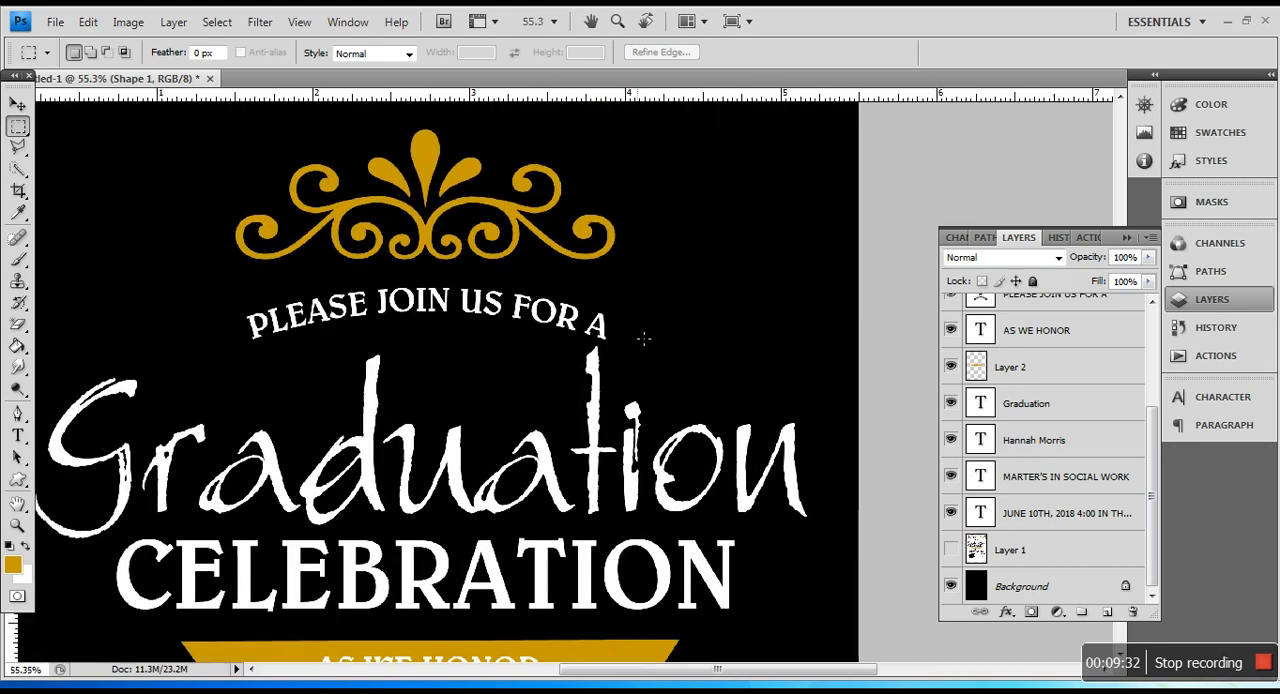
Step: Nudge the gold scroll ornament slightly up and to the left
left_click(20, 104)
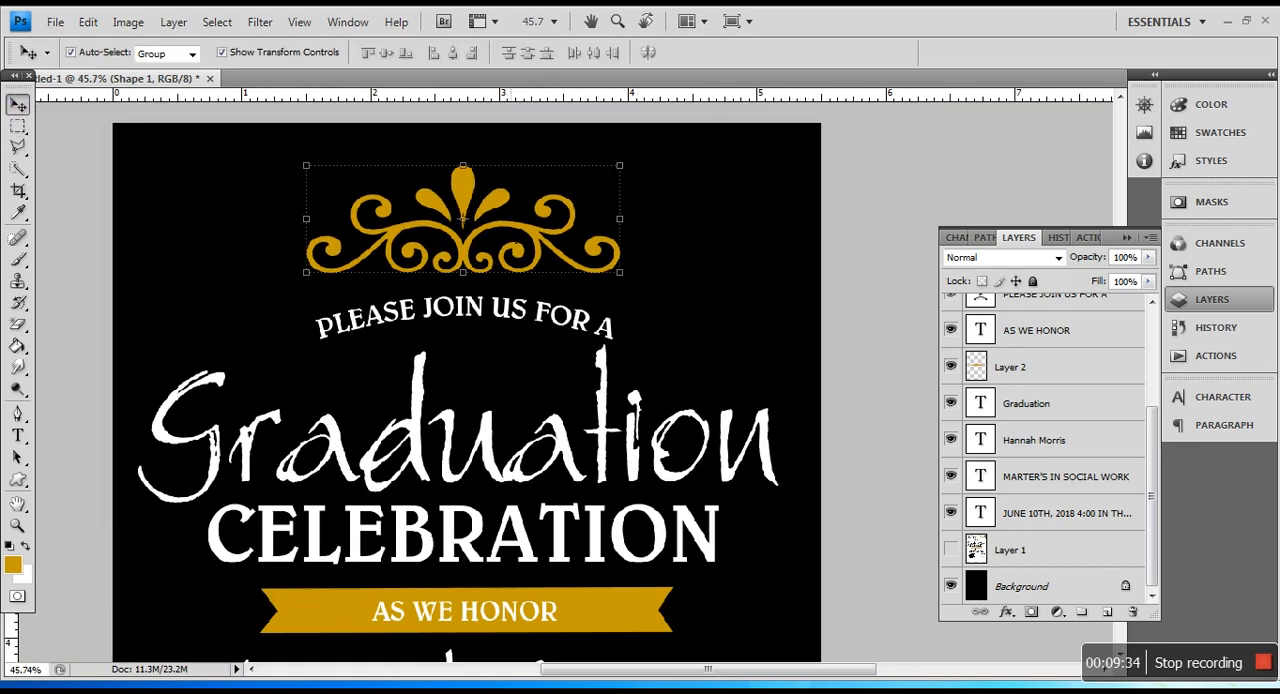
left_click(516, 246)
key("Up")
key("Up")
key("Up")
key("Up")
key("Up")
key("Up")
key("Up")
key("Up")
key("Up")
key("Up")
key("Up")
key("Up")
key("Up")
key("Up")
key("Up")
key("Up")
key("Up")
key("Left")
key("Left")
key("Left")
key("Left")
key("Left")
key("Left")
key("Left")
key("Left")
Step: Nudge the arched PLEASE JOIN US FOR A text slightly up and to the left
right_click(543, 313)
left_click(572, 324)
key("Up")
key("Up")
key("Up")
key("Up")
key("Up")
key("Left")
key("Left")
key("Left")
key("Left")
Step: Nudge the Graduation heading slightly to the right
right_click(603, 406)
left_click(620, 418)
key("Right")
key("Right")
key("Right")
Step: Raise the gold ornament a little further and select the arched PLEASE JOIN US FOR A text again
right_click(518, 304)
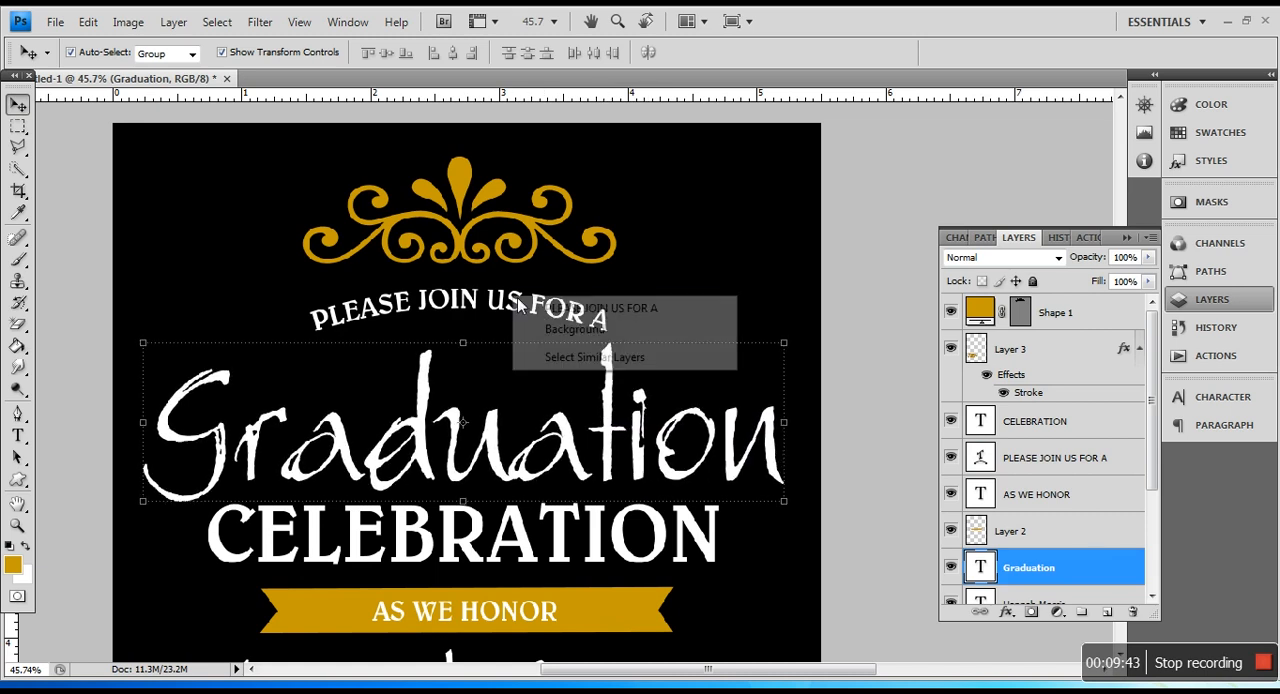
left_click(532, 308)
right_click(492, 212)
left_click(507, 216)
key("Up")
key("Up")
key("Up")
right_click(517, 309)
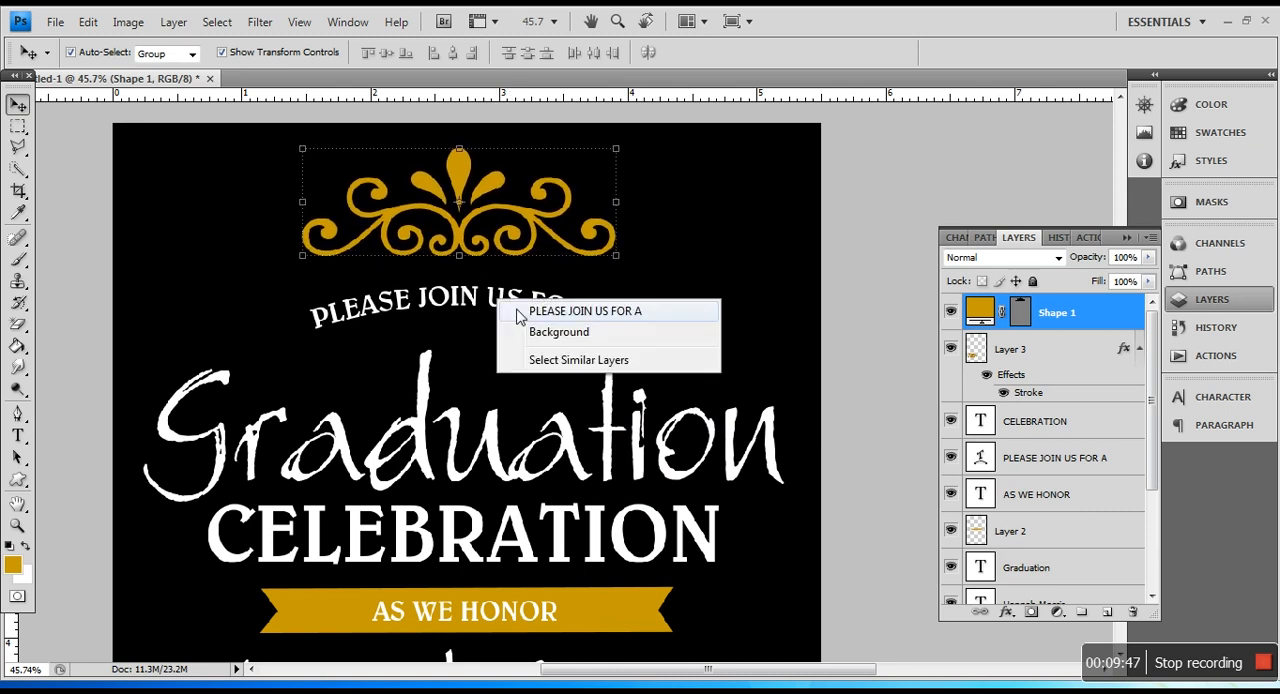
left_click(560, 311)
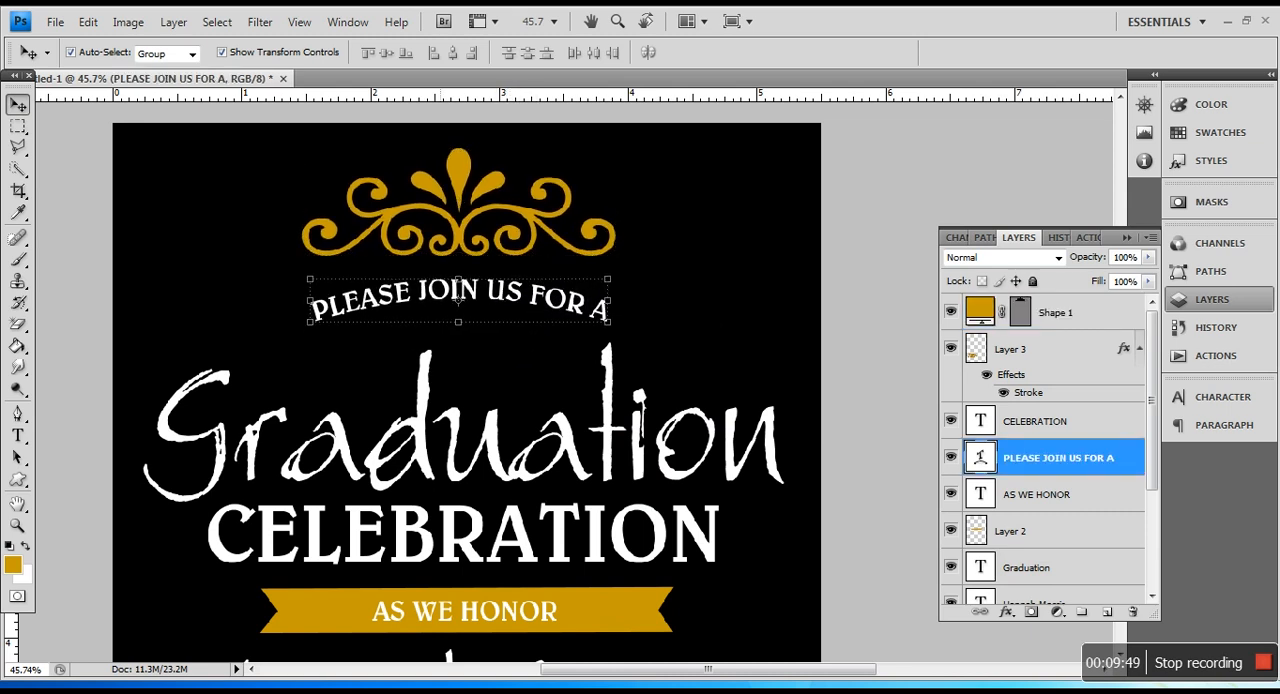
Step: Nudge the Graduation heading slightly up and to the left to centre it on the page
right_click(425, 387)
left_click(448, 400)
key("Left")
key("Left")
key("Left")
key("Up")
key("Up")
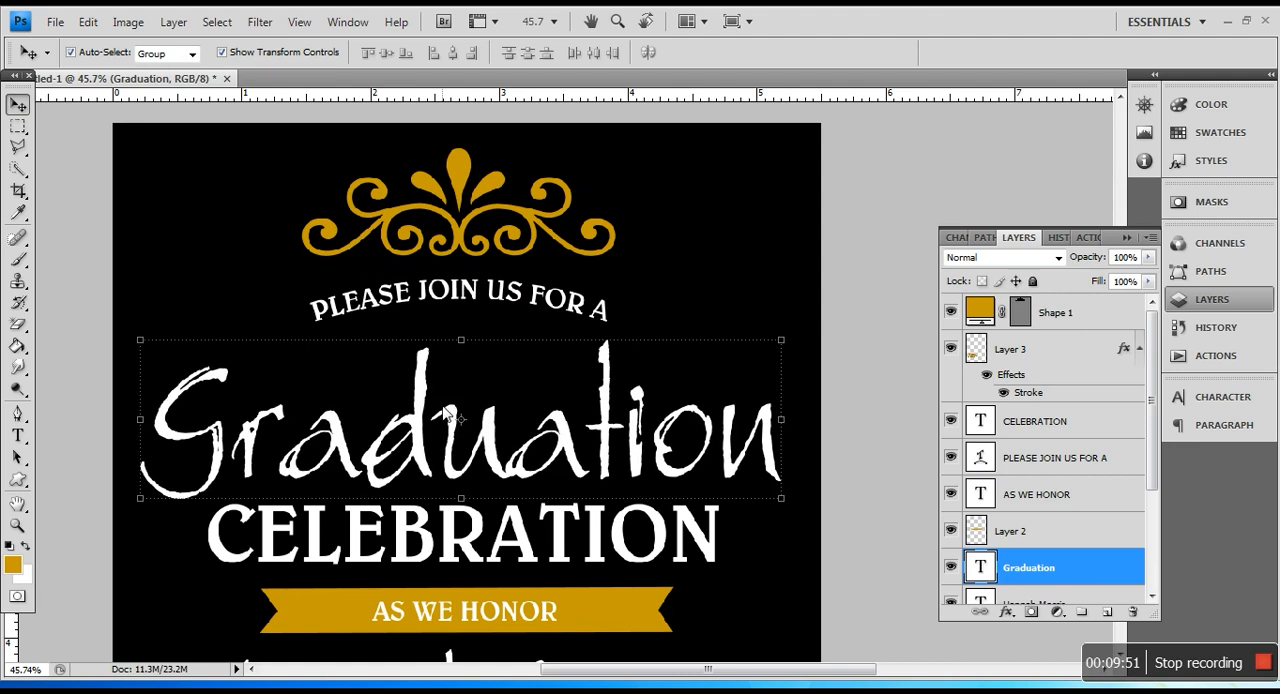
Step: Nudge the CELEBRATION text up closer to Graduation and slightly to the right
scroll(448, 407, "down", 4)
scroll(451, 410, "down", 1)
right_click(456, 462)
left_click(478, 474)
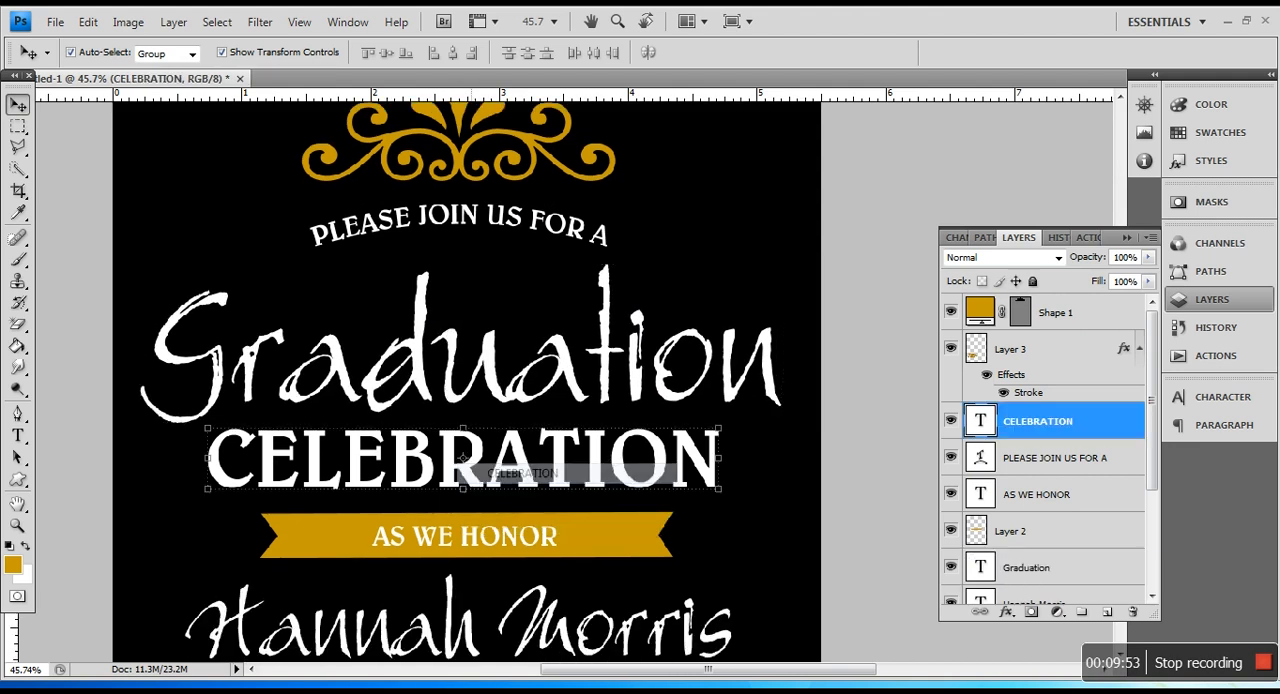
key("Up")
key("Up")
key("Up")
key("Right")
key("Right")
key("Right")
key("Right")
key("Up")
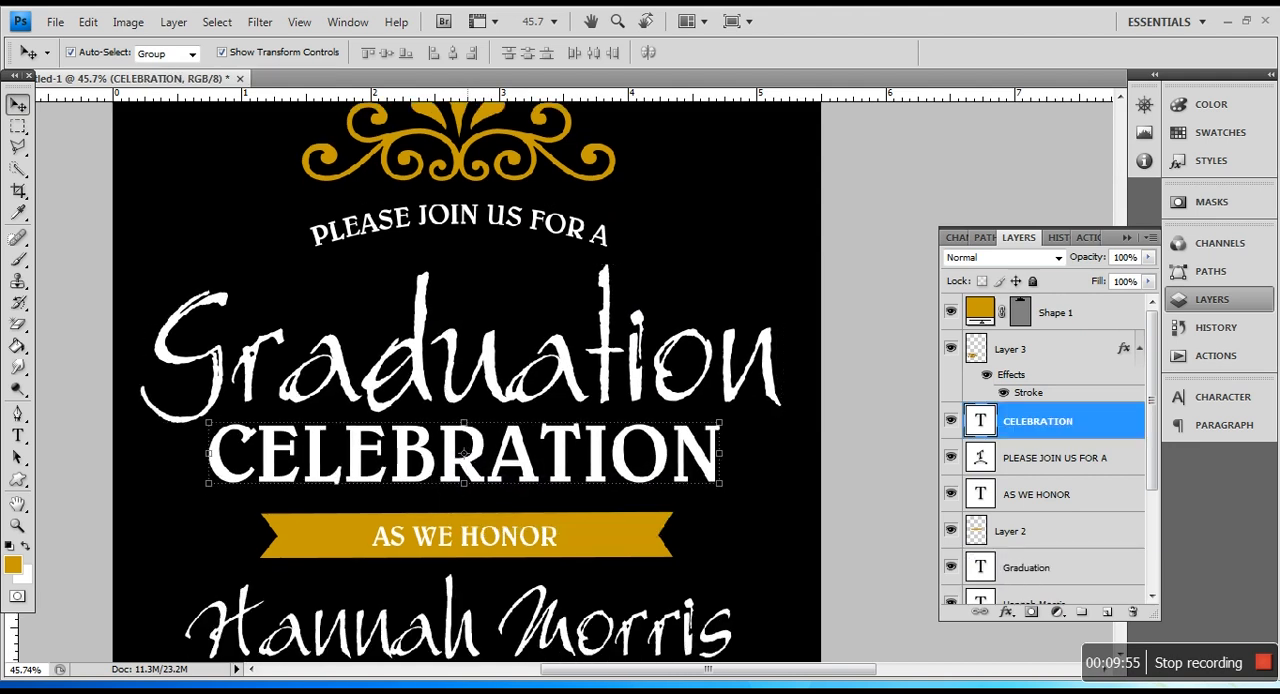
Step: Nudge the gold ribbon and its AS WE HONOR text slightly to the right
scroll(480, 506, "down", 5)
left_click_drag(604, 476, 540, 474)
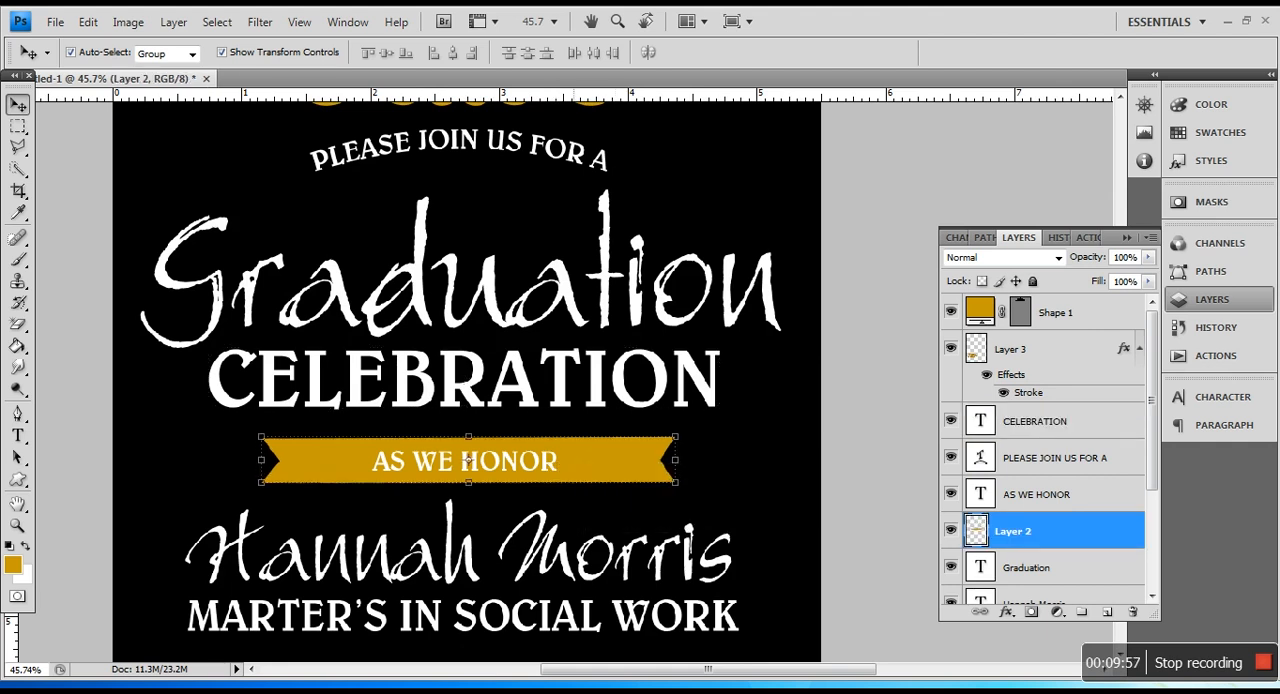
right_click(537, 474)
left_click(552, 475)
scroll(544, 478, "down", 5)
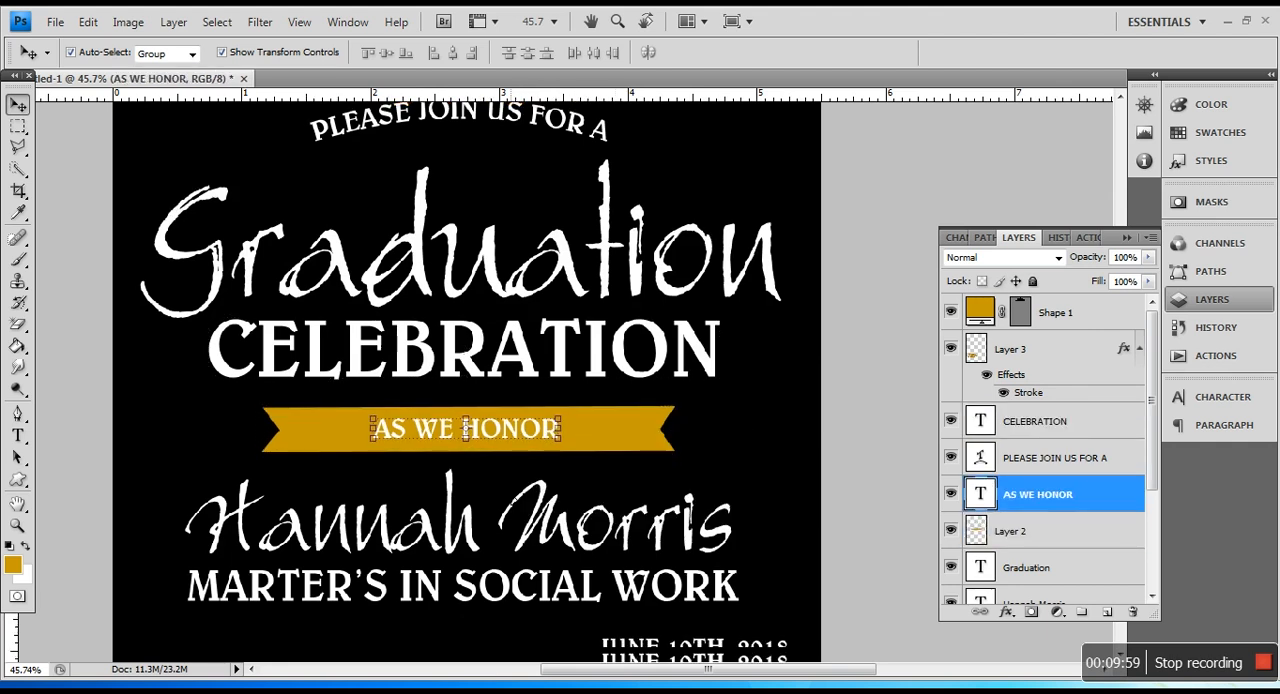
scroll(544, 478, "down", 5)
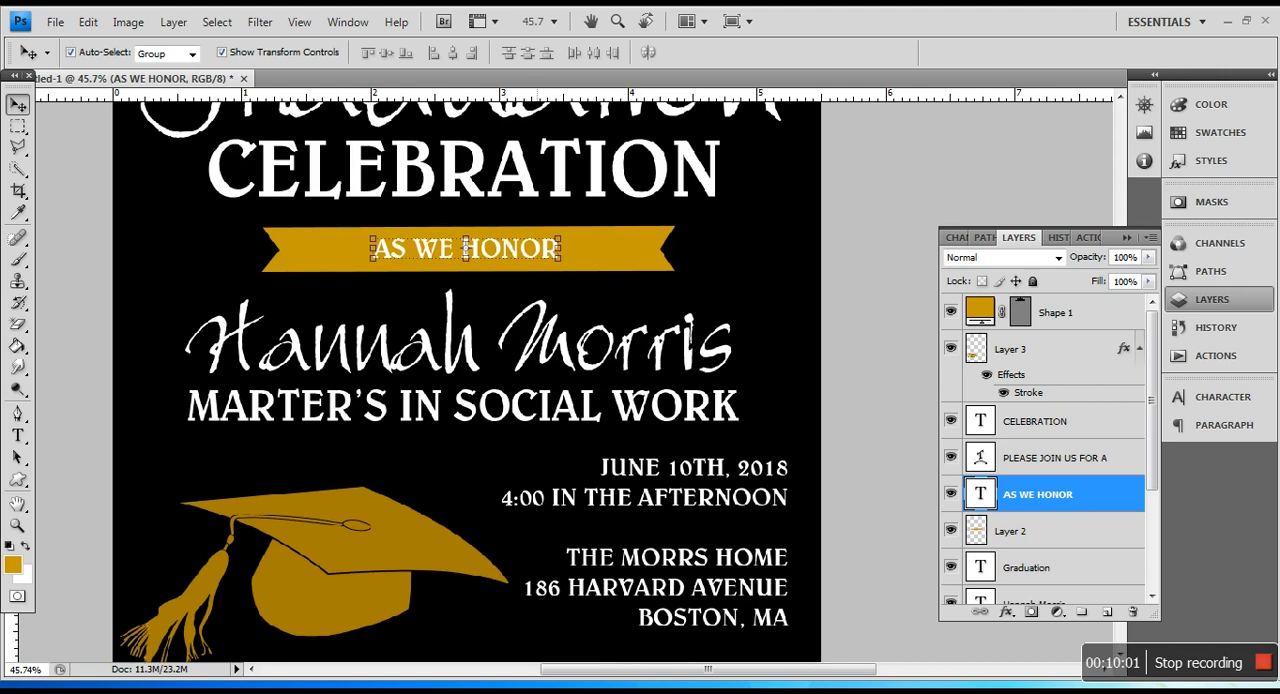
Step: Move the right-aligned date, venue and RSVP text block slightly down, away from the degree line
right_click(714, 389)
left_click(714, 389)
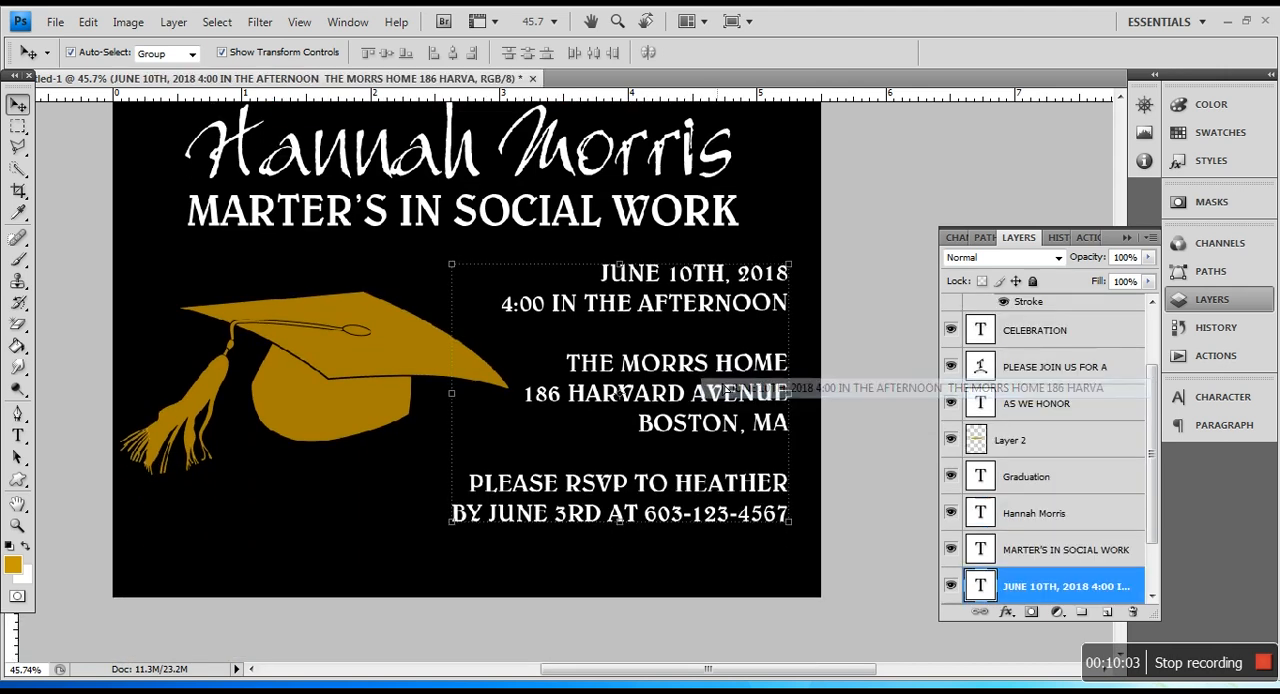
left_click_drag(620, 391, 620, 414)
Step: Nudge the gold graduation cap slightly to the right and down beside the event details
right_click(360, 342)
left_click(395, 354)
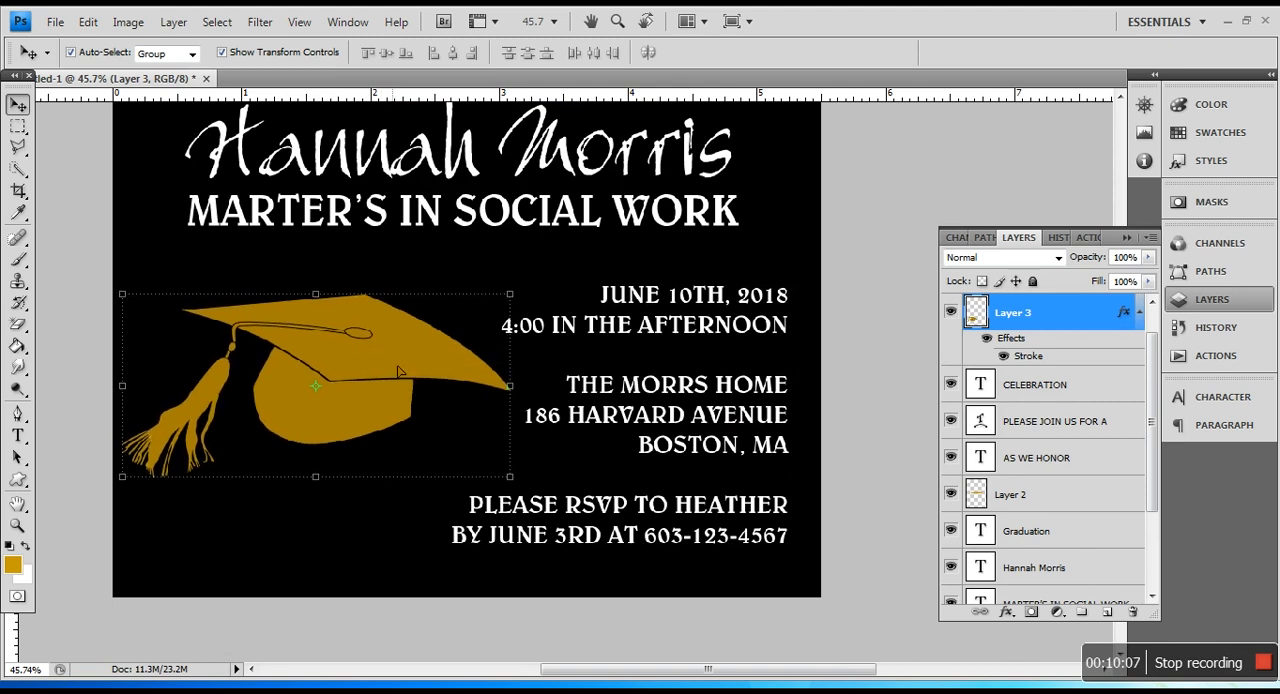
scroll(397, 370, "up", 1)
scroll(397, 370, "up", 5)
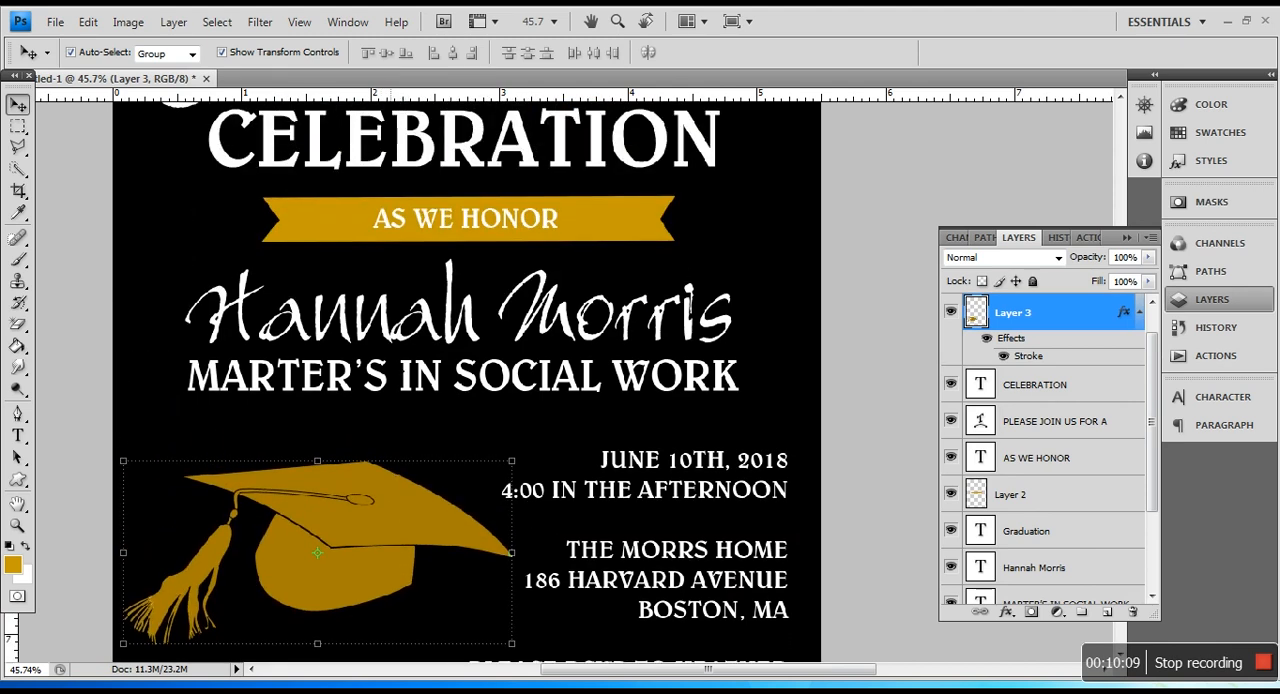
scroll(397, 369, "up", 5)
scroll(960, 431, "up", 1)
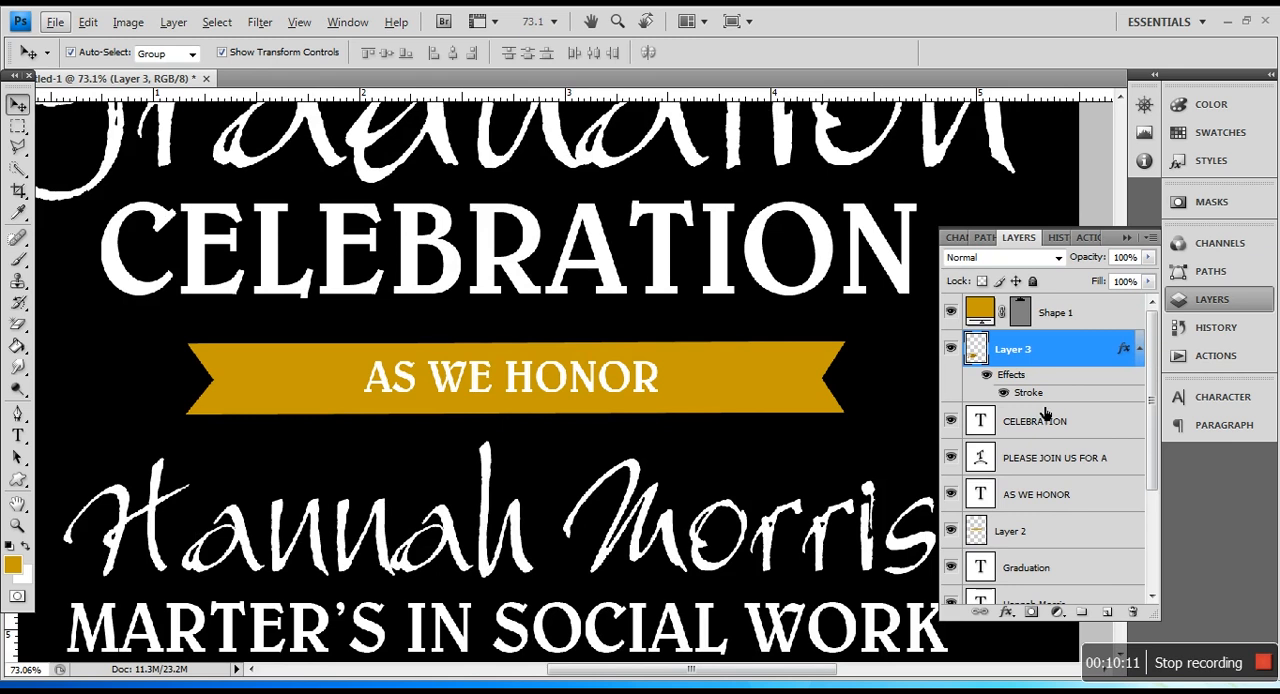
Step: With the cap's layer active, choose the Brush tool and append the magic_sparkle_lines_hq_by_ihea set to the brush presets
left_click(1053, 316)
left_click(1041, 362)
scroll(476, 380, "up", 10)
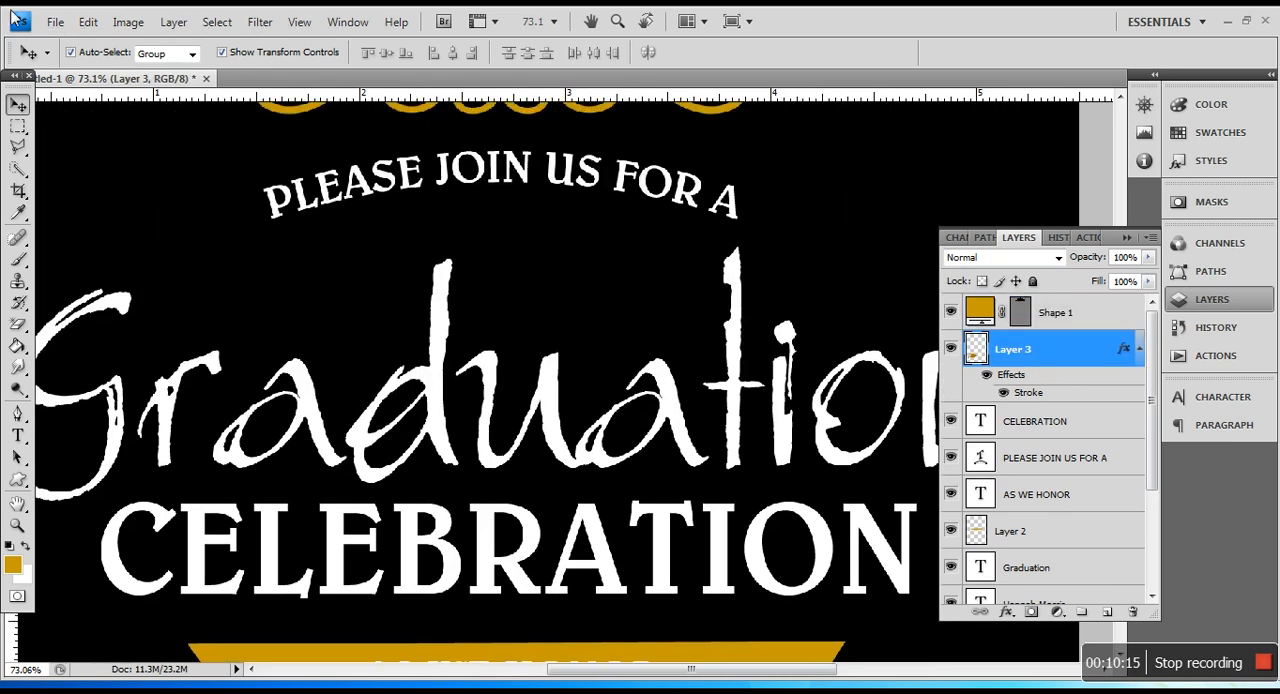
left_click(19, 260)
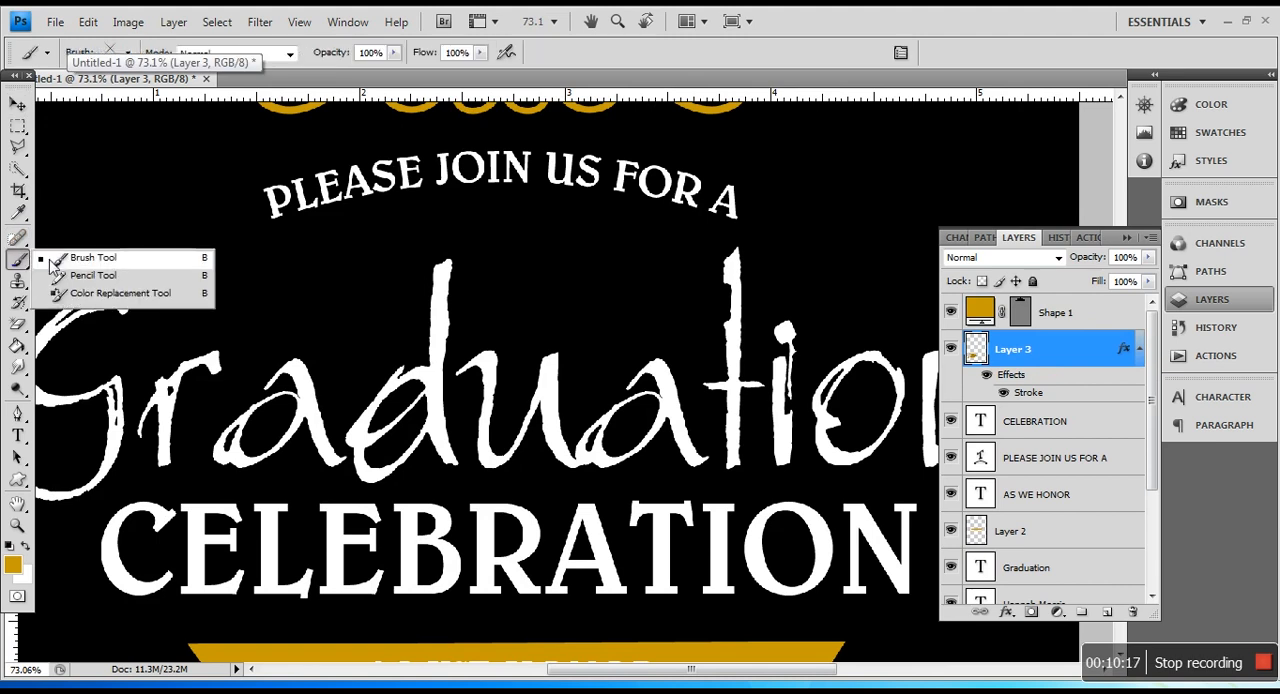
left_click(58, 262)
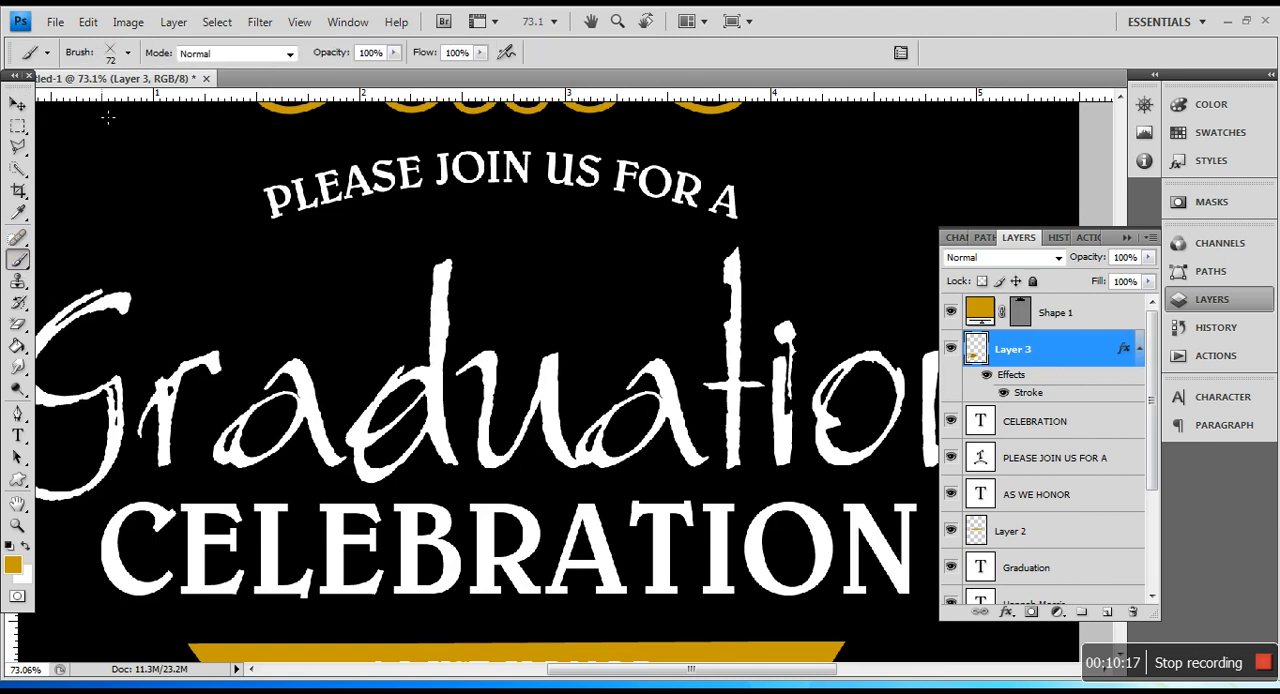
left_click(128, 55)
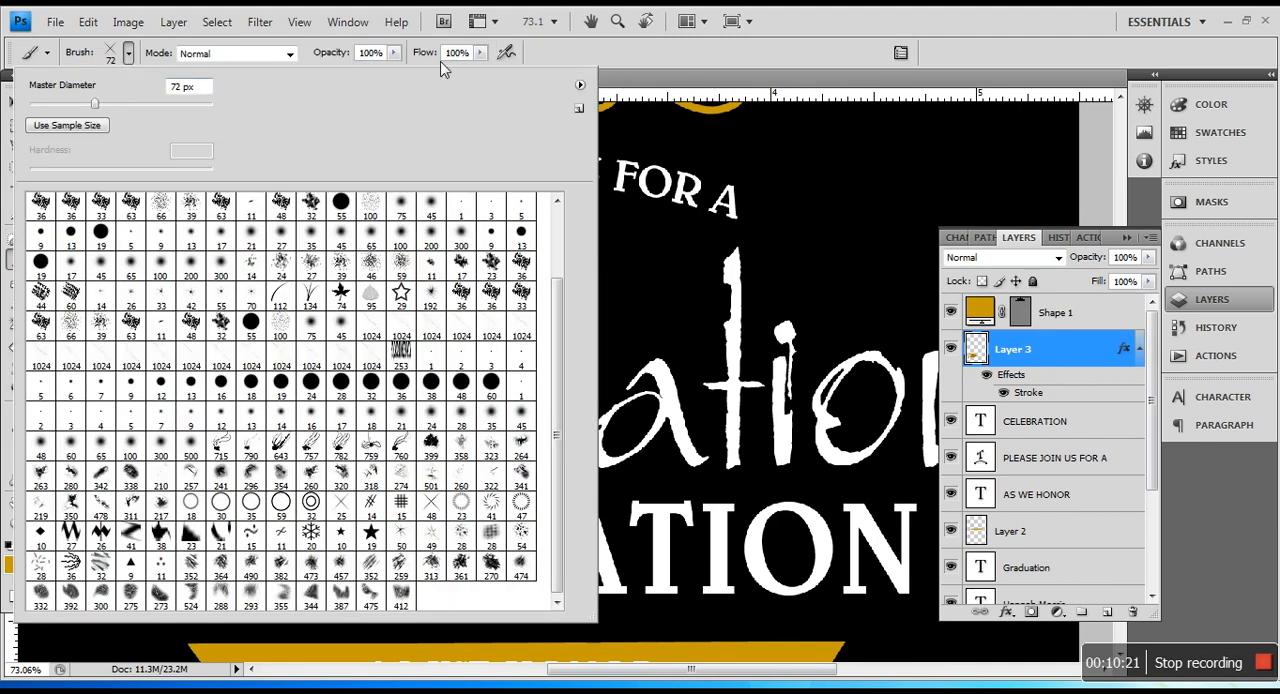
left_click(580, 85)
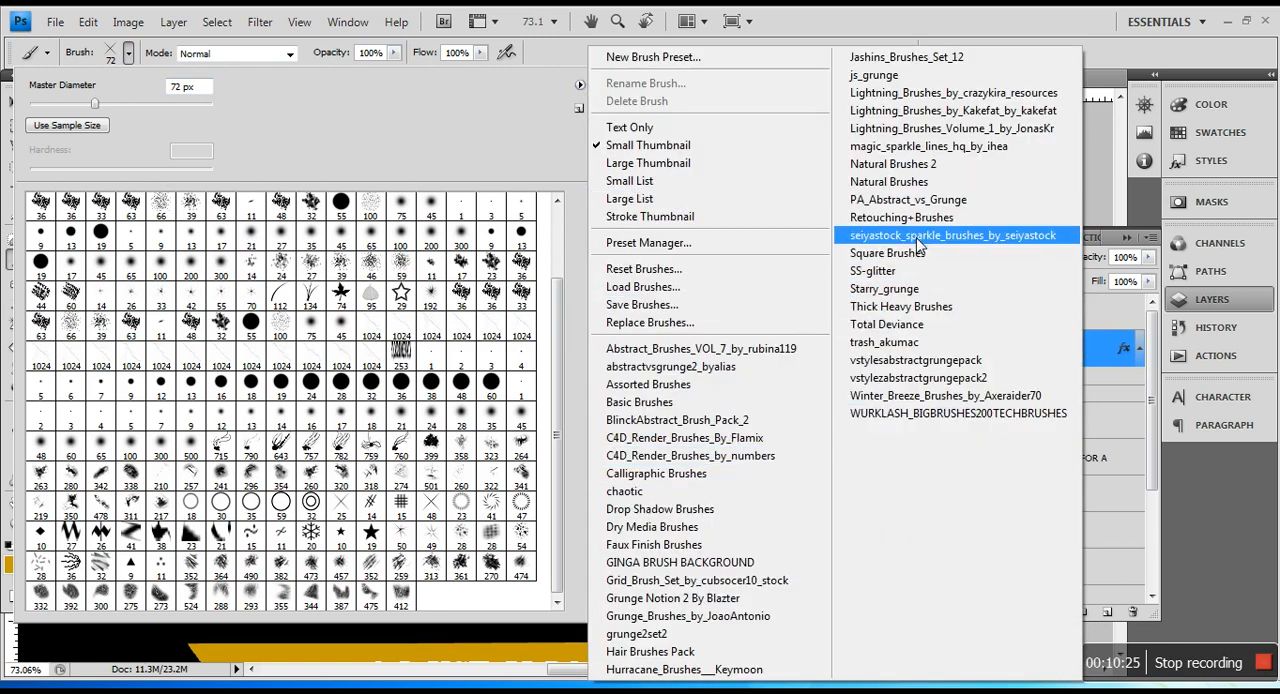
left_click(925, 146)
left_click(743, 280)
scroll(450, 562, "down", 2)
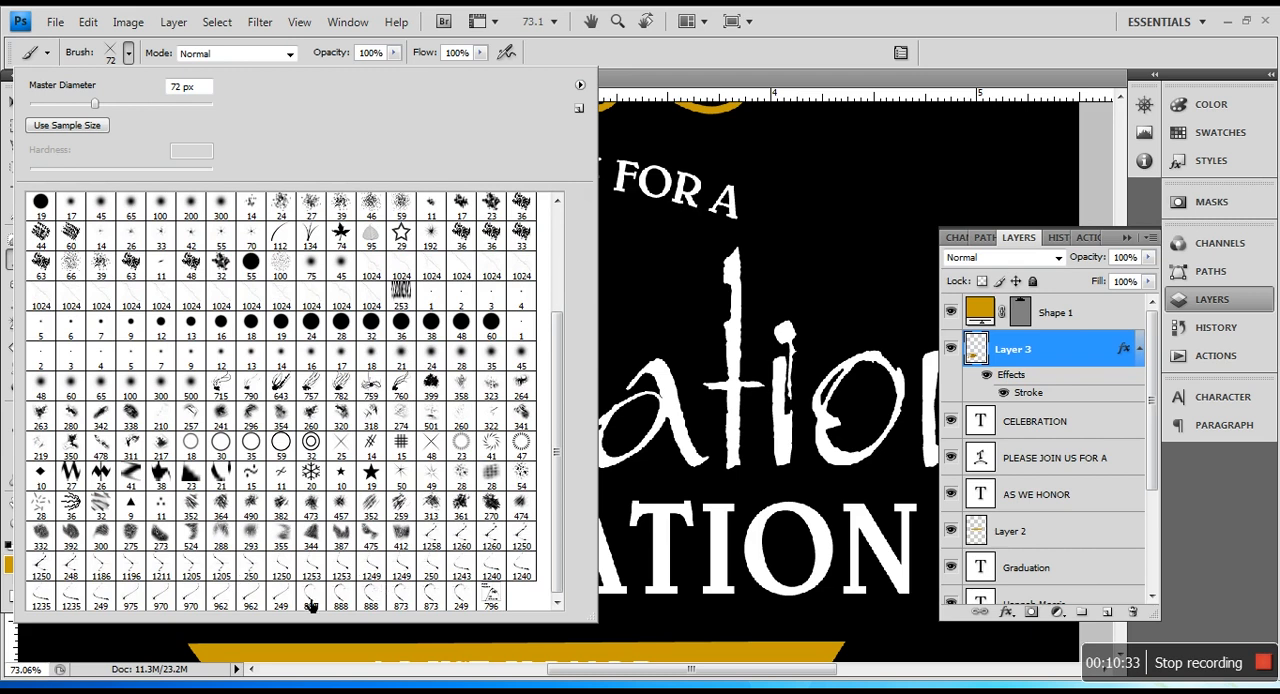
Step: Append the seiyastock_sparkle_brushes_by_seiyastock set to the brush presets
left_click(578, 88)
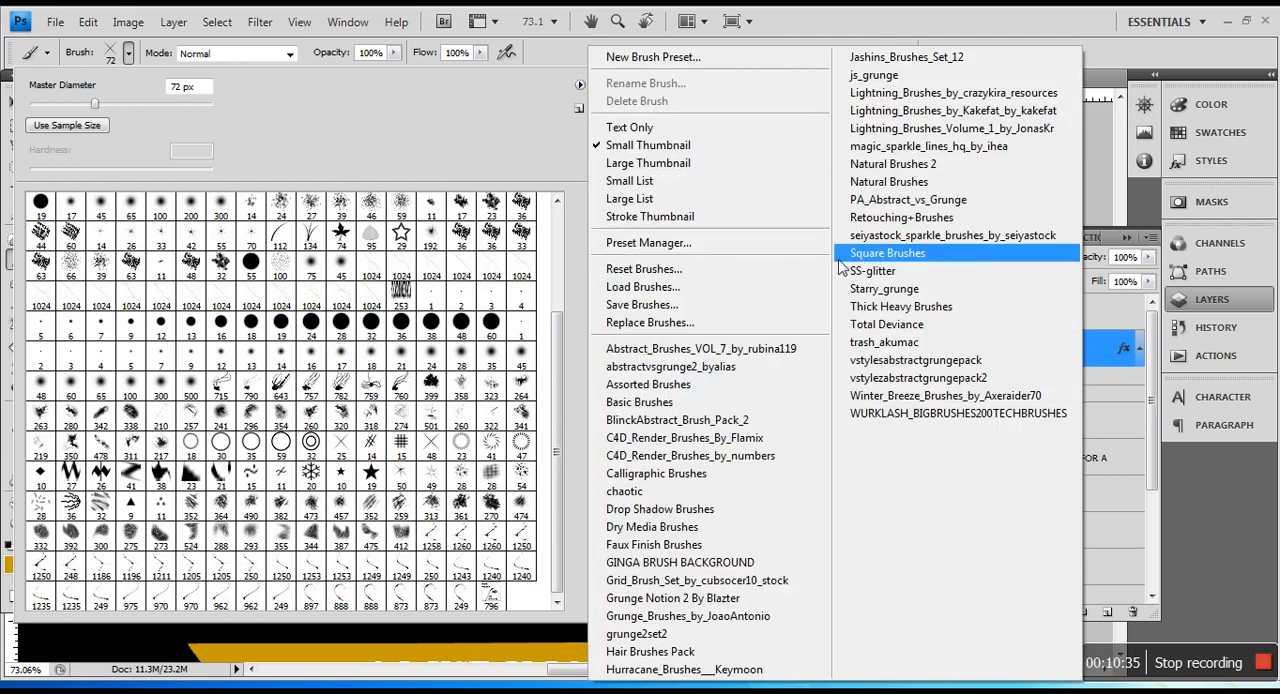
left_click(920, 229)
left_click(743, 277)
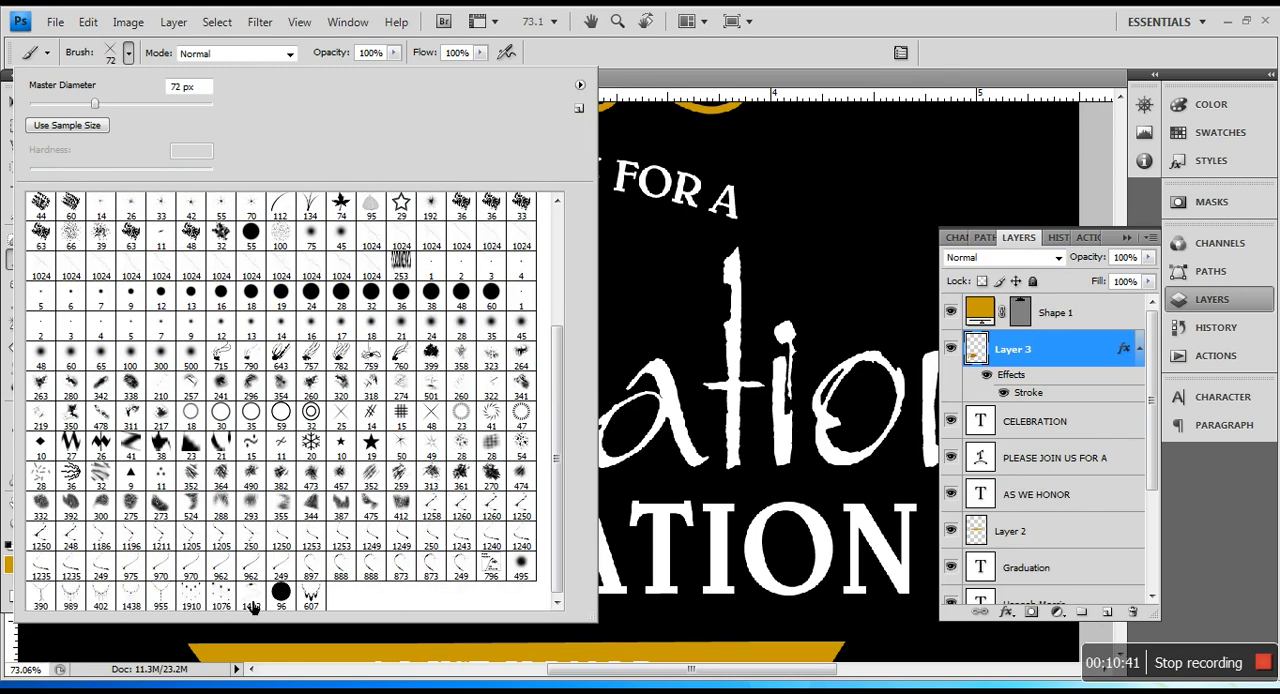
Step: Choose the 25 px crossed-lines brush and stamp a gold sparkle in the black space beside the arched PLEASE JOIN US FOR A text
scroll(197, 603, "up", 2)
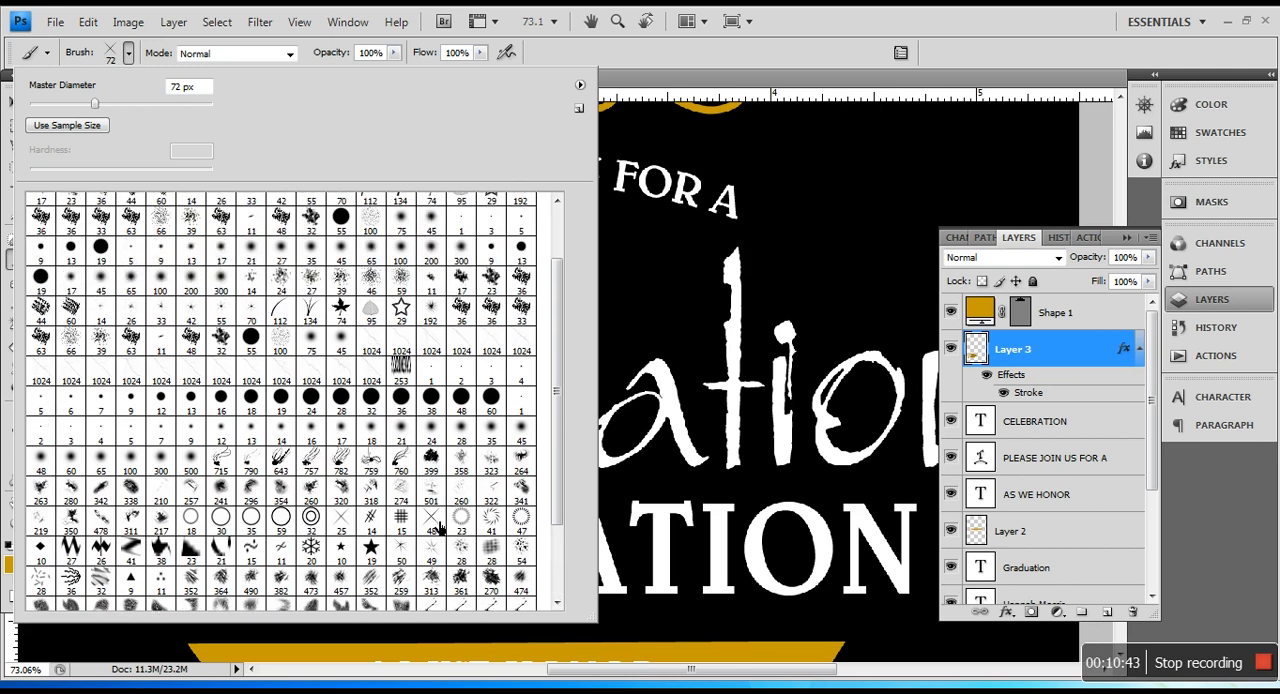
left_click(347, 526)
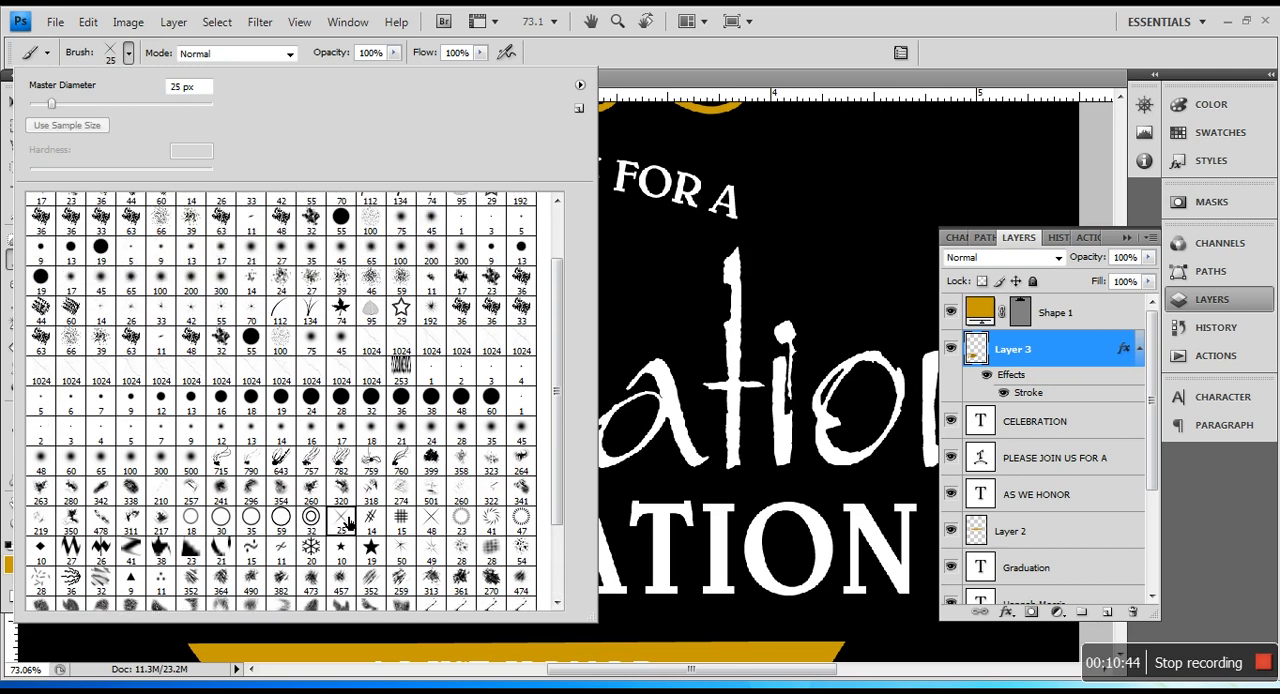
left_click(581, 86)
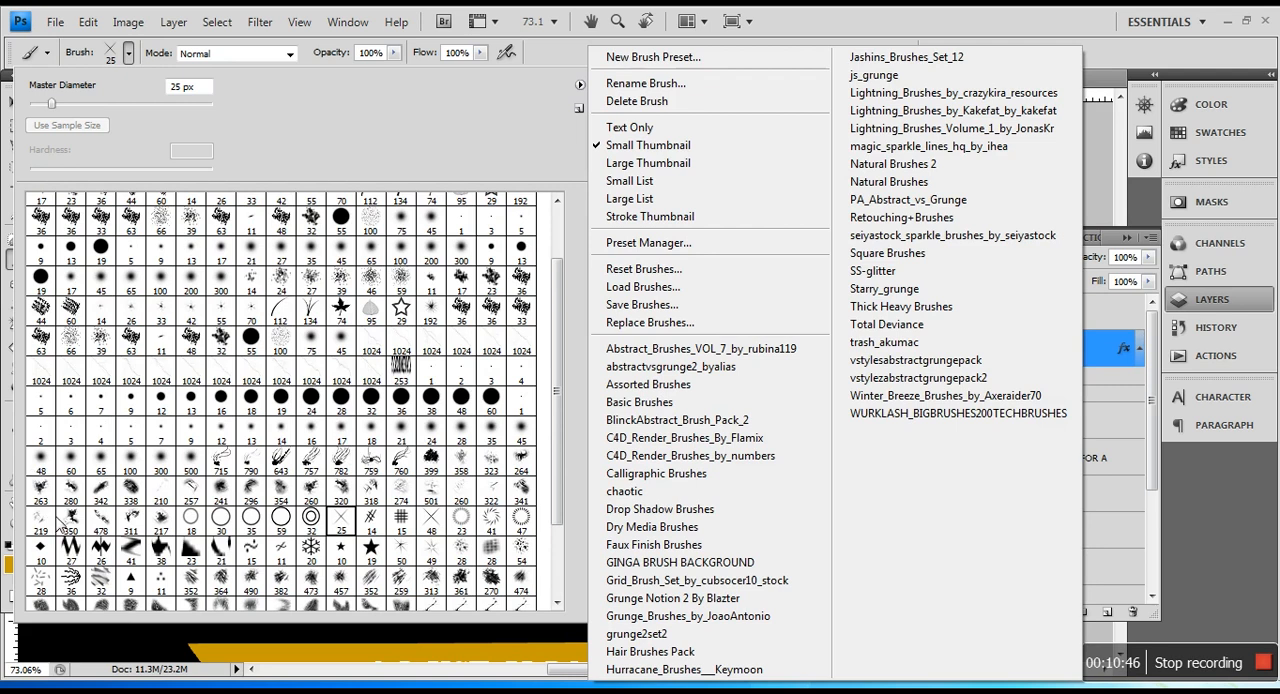
left_click(939, 34)
left_click(828, 243)
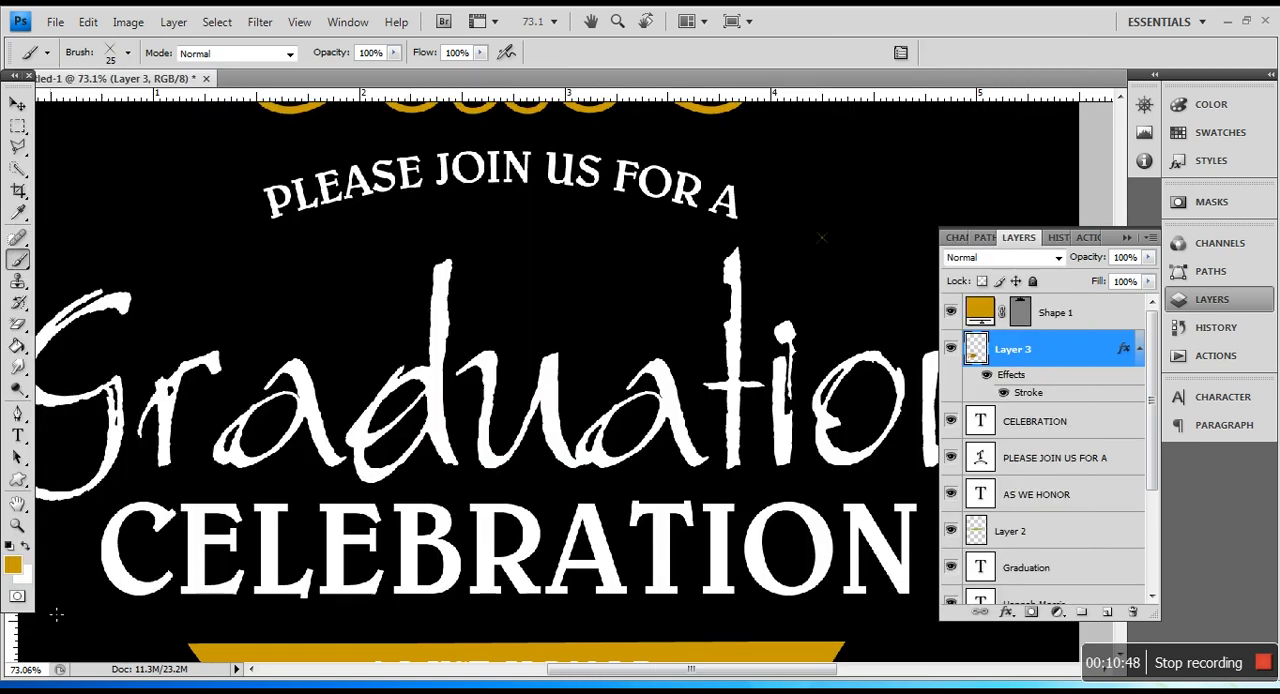
Step: Switch the painting colour to white and set the sparkle brush's diameter to 88 px
left_click(26, 545)
left_click(128, 54)
left_click(110, 106)
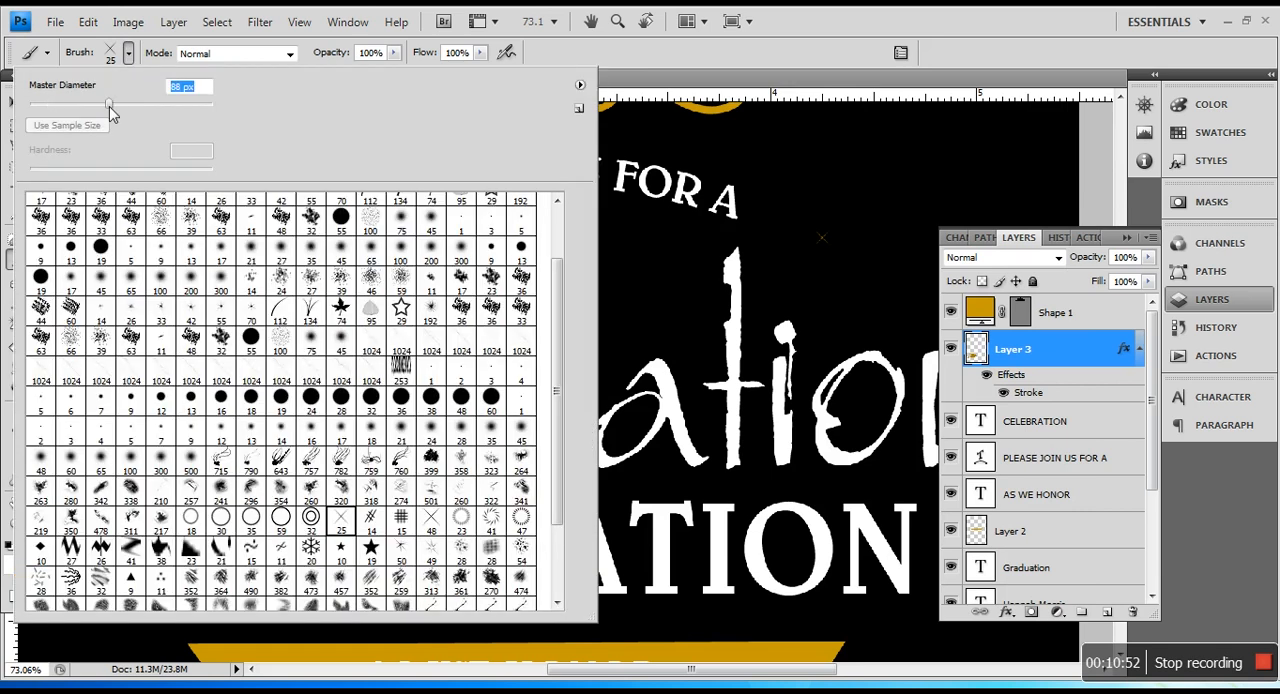
left_click(193, 14)
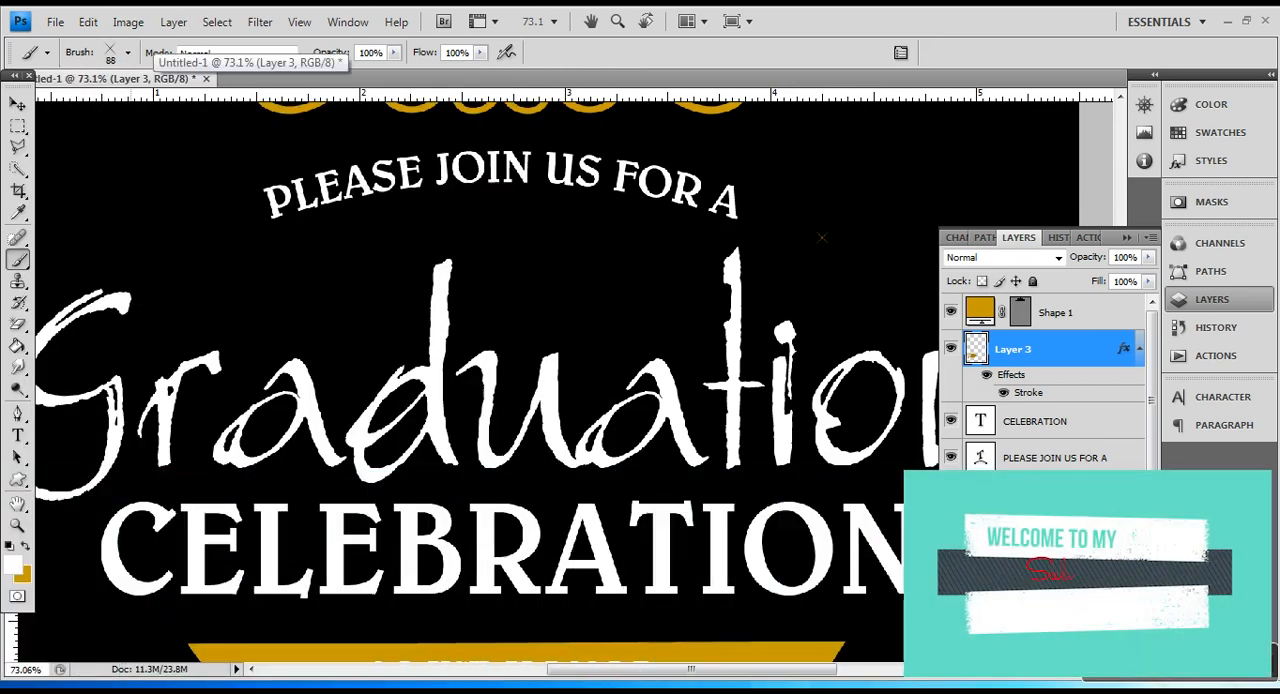
Step: On a new layer above the cap's layer, stamp a white sparkle on the upper tip of the G in Graduation
key("ctrl+shift+alt+n")
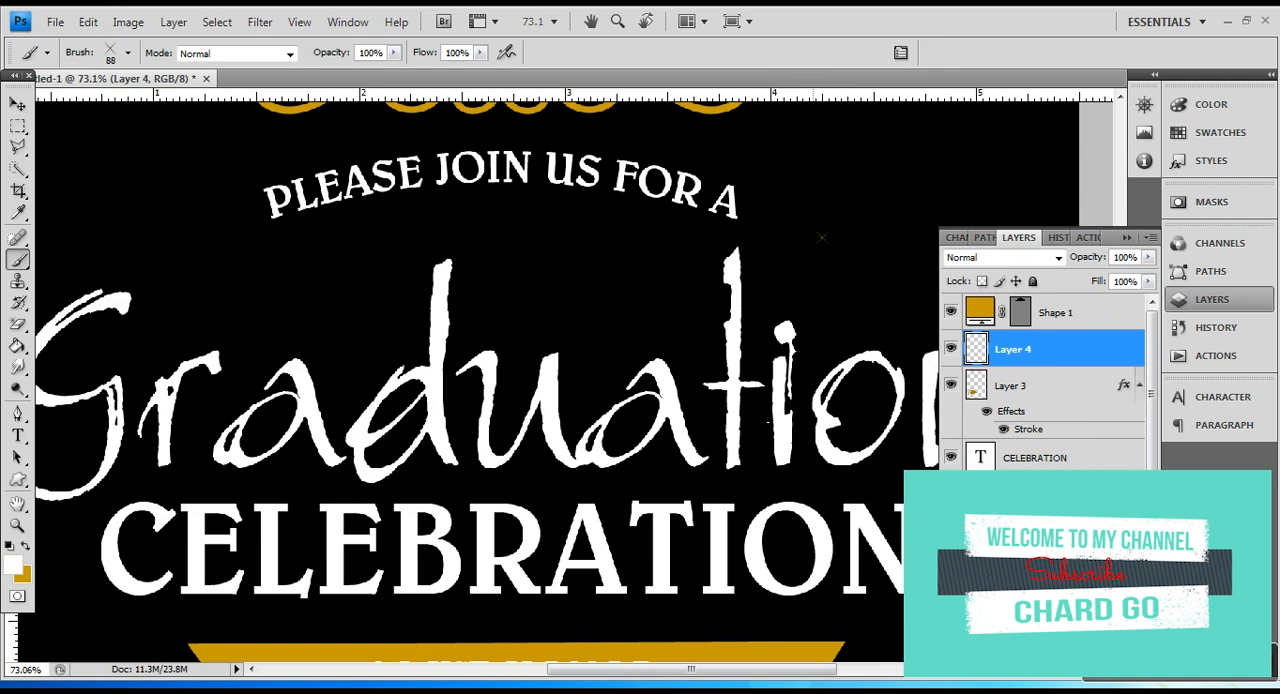
left_click(131, 294)
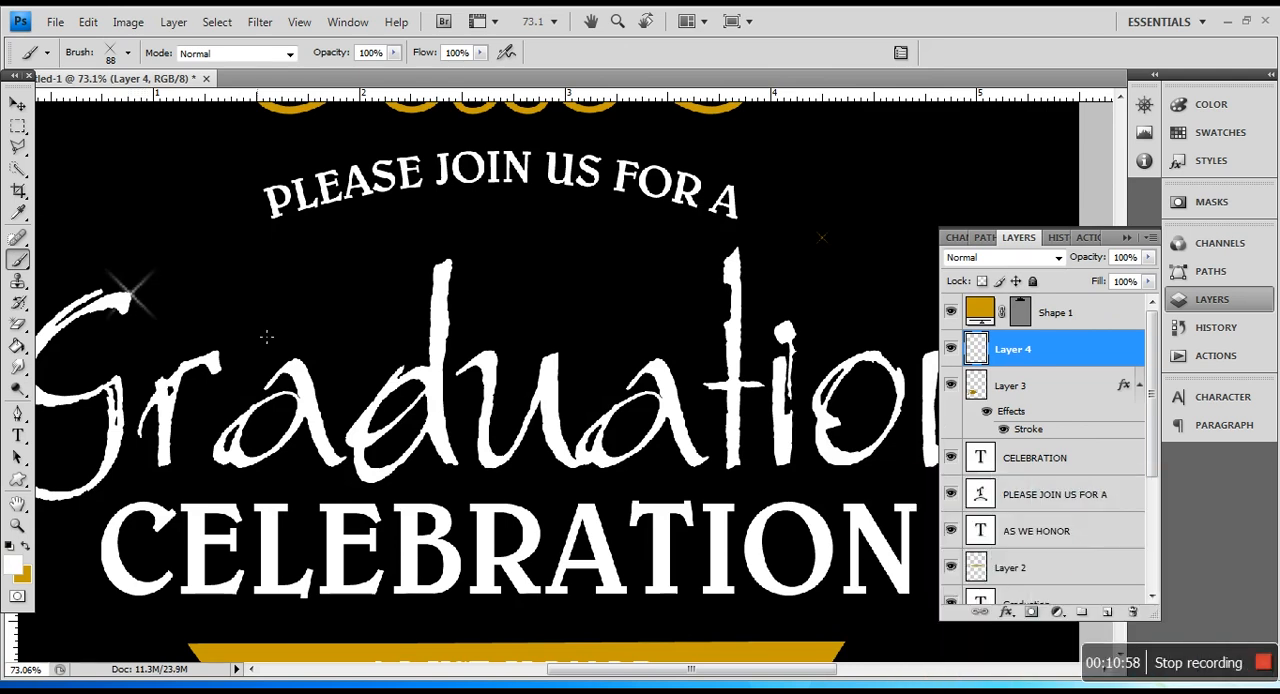
key("ctrl+z")
scroll(137, 322, "up", 3)
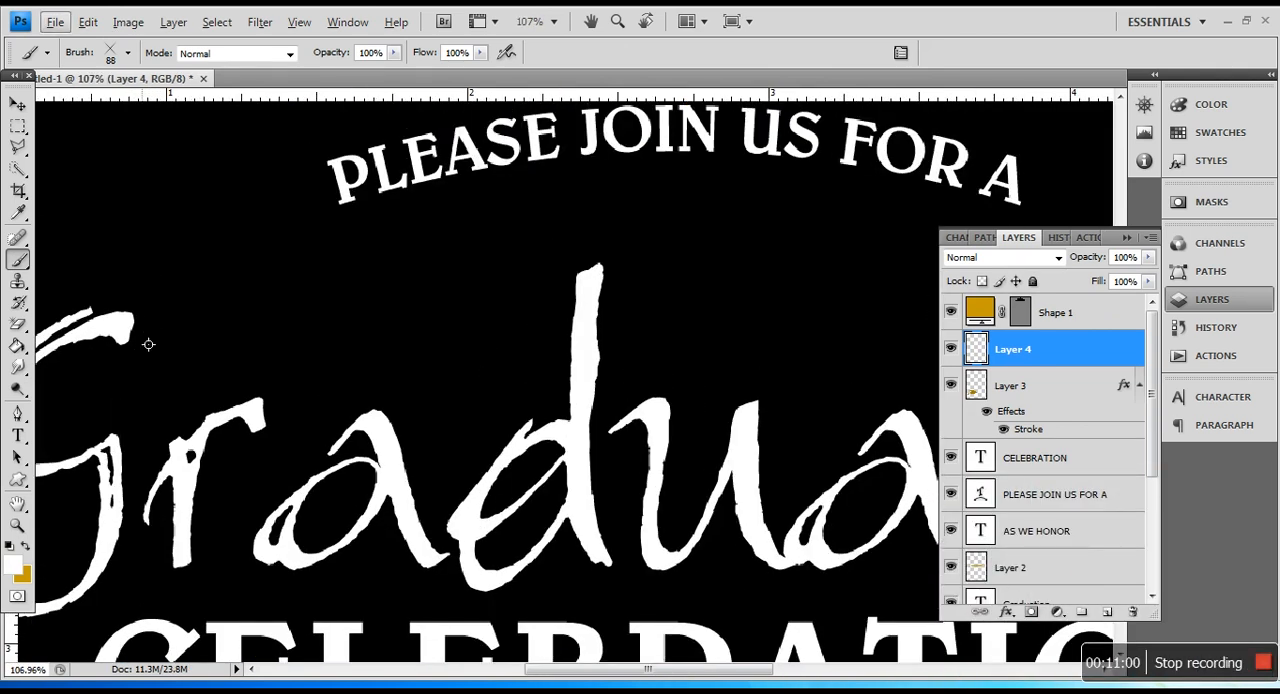
left_click_drag(650, 673, 619, 683)
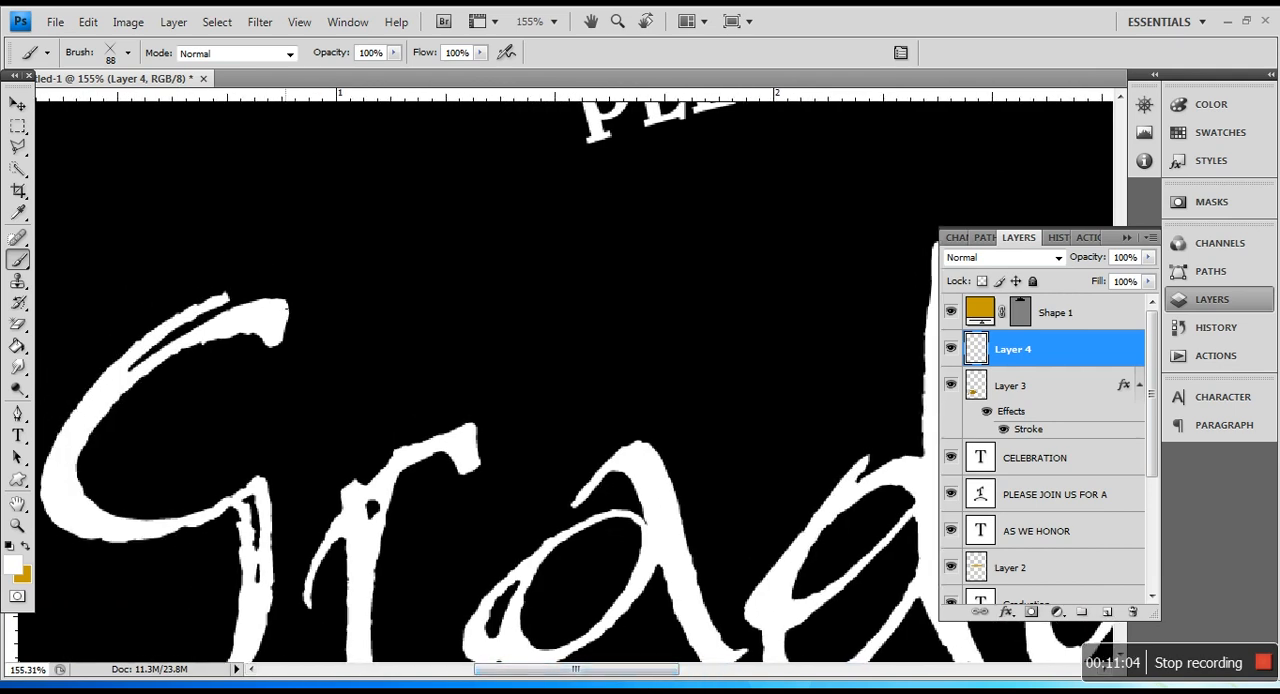
left_click(287, 302)
Step: Stamp a white sparkle on the upper curve of the u in Graduation
scroll(458, 408, "down", 2)
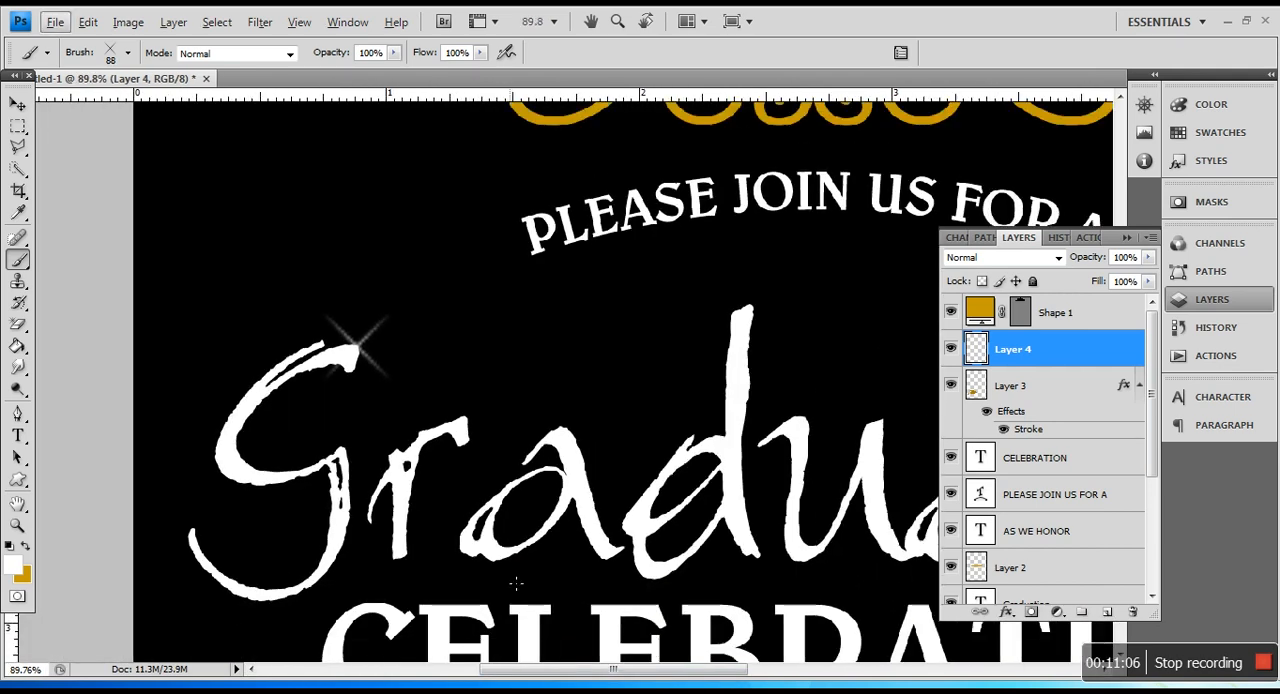
left_click_drag(535, 676, 637, 676)
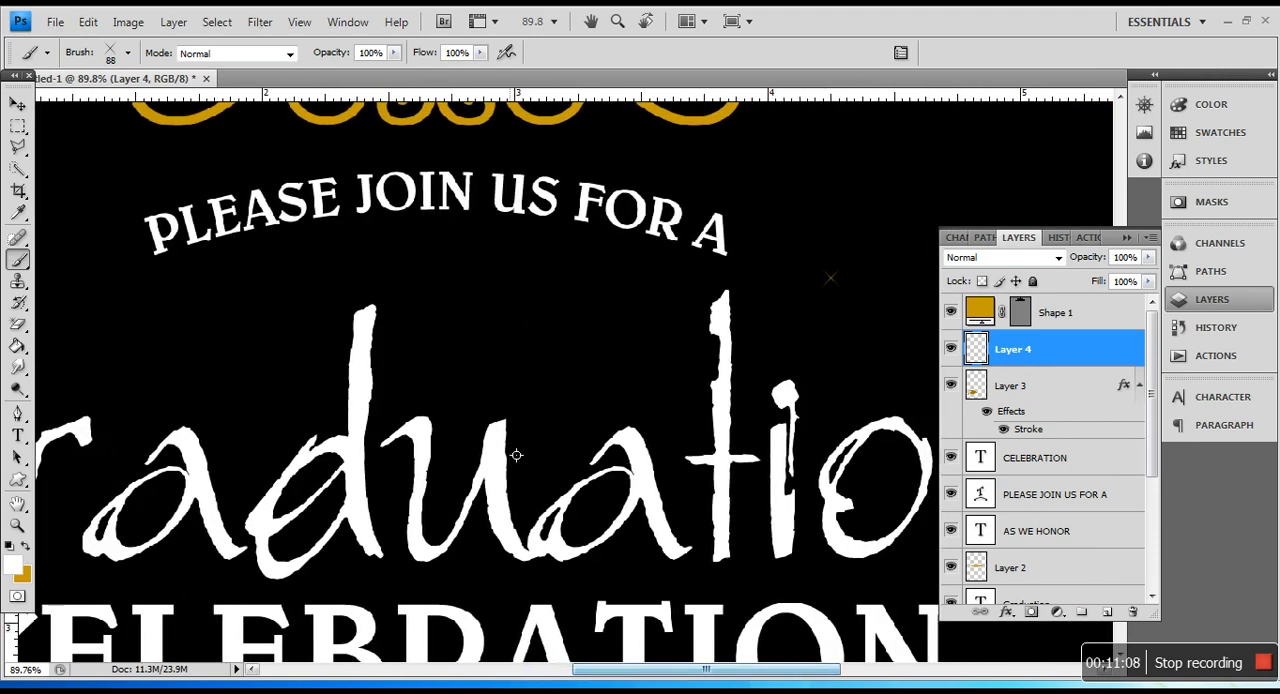
scroll(390, 421, "up", 2)
scroll(389, 421, "up", 2)
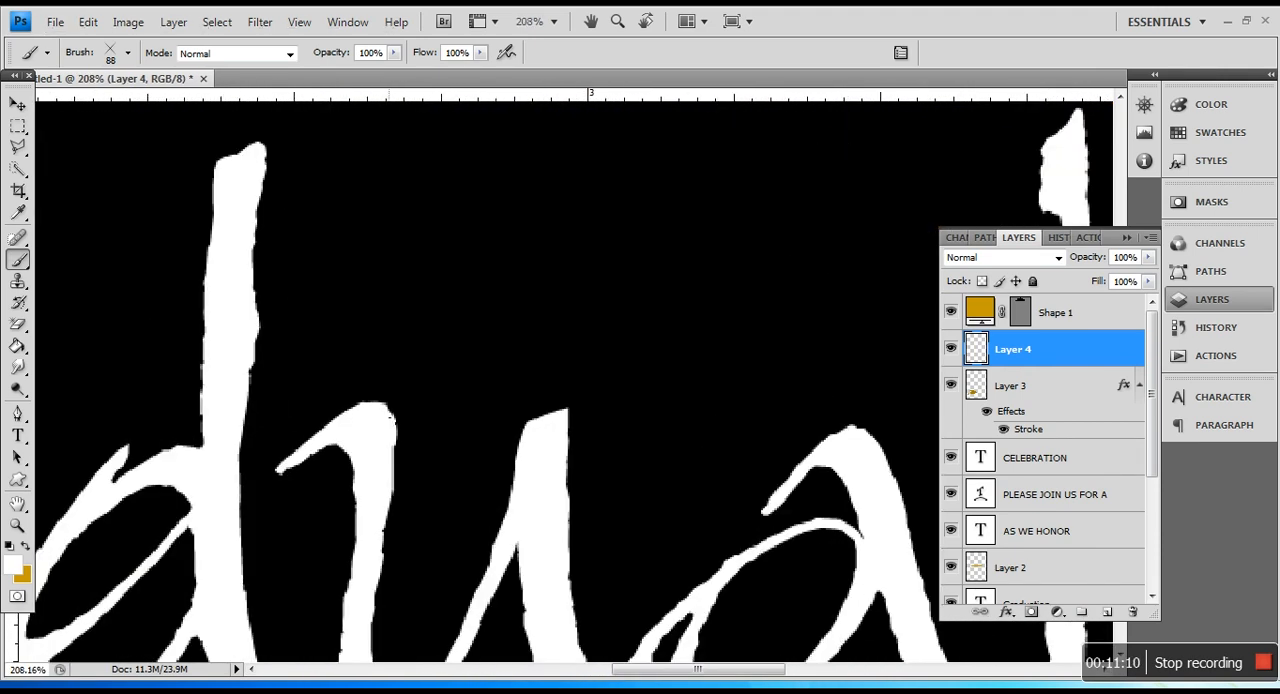
left_click(389, 411)
Step: Stamp a white sparkle at the top of the final n in Graduation
scroll(558, 645, "down", 3)
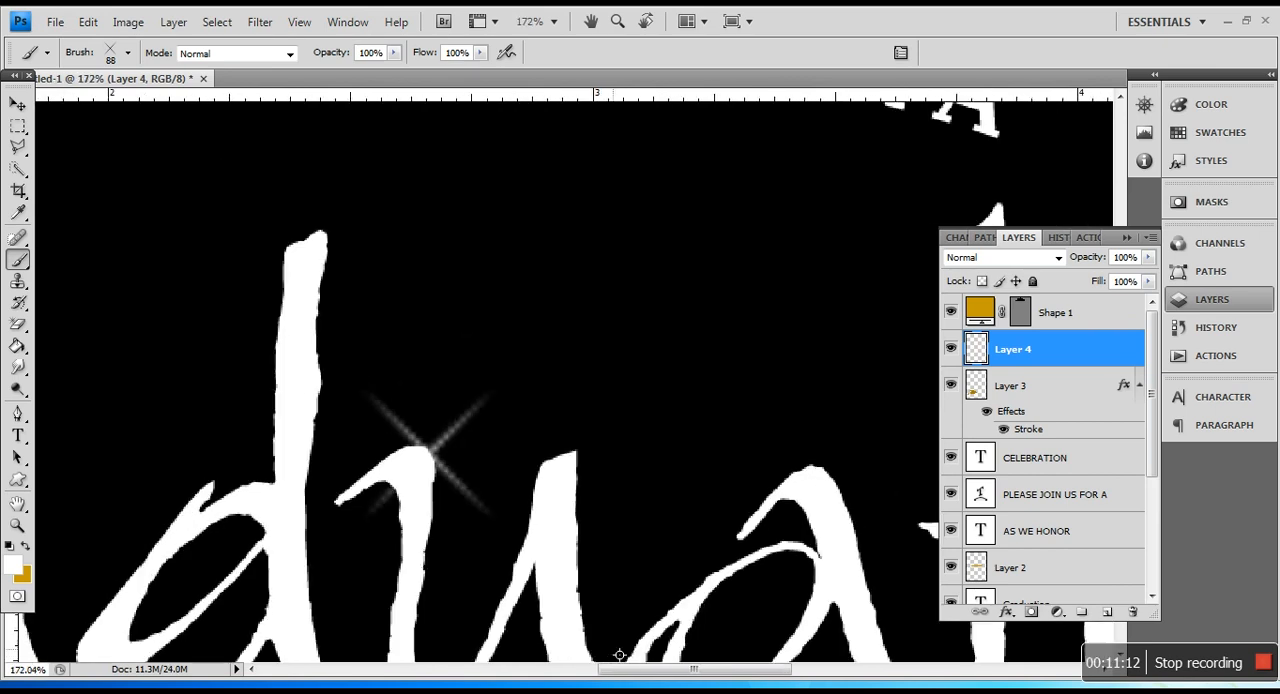
left_click_drag(653, 680, 825, 680)
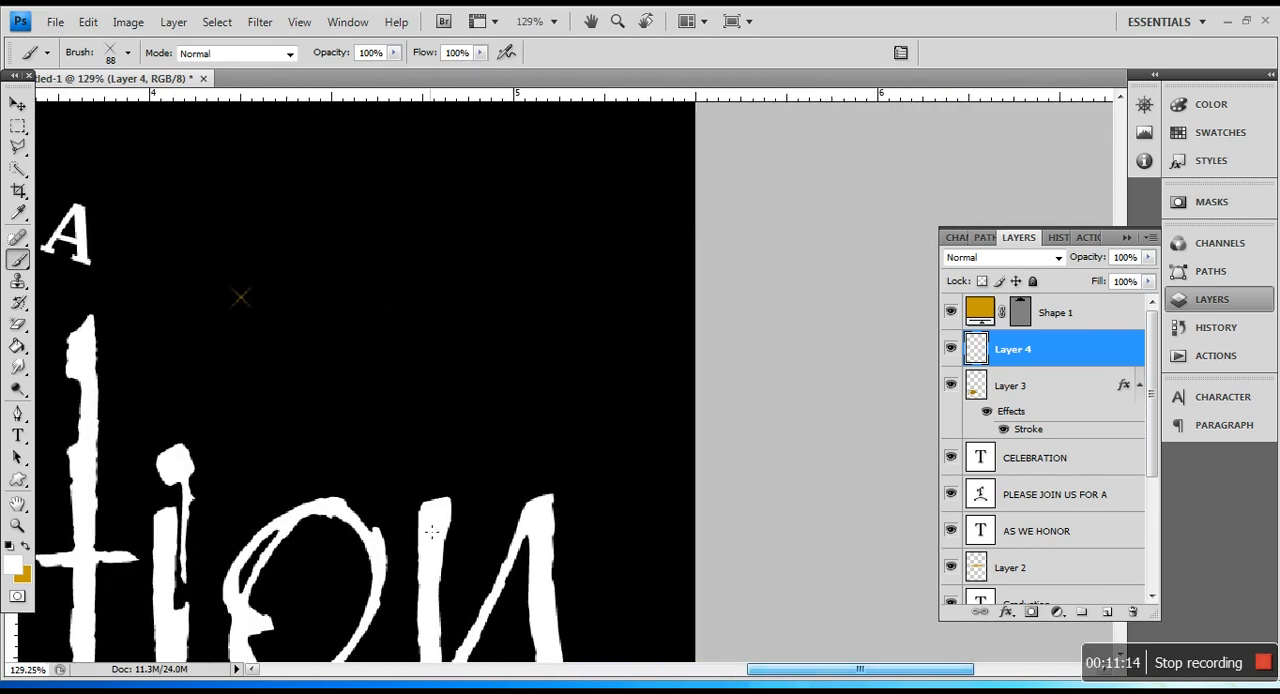
scroll(488, 524, "up", 2)
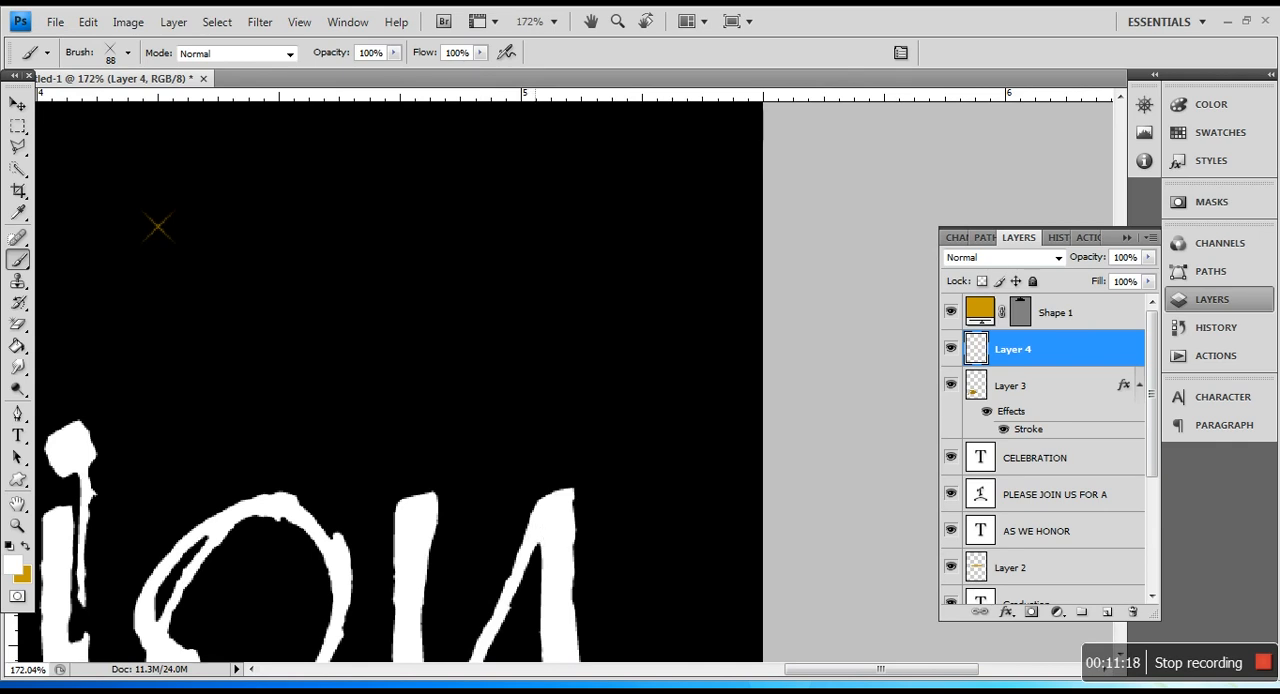
left_click(539, 501)
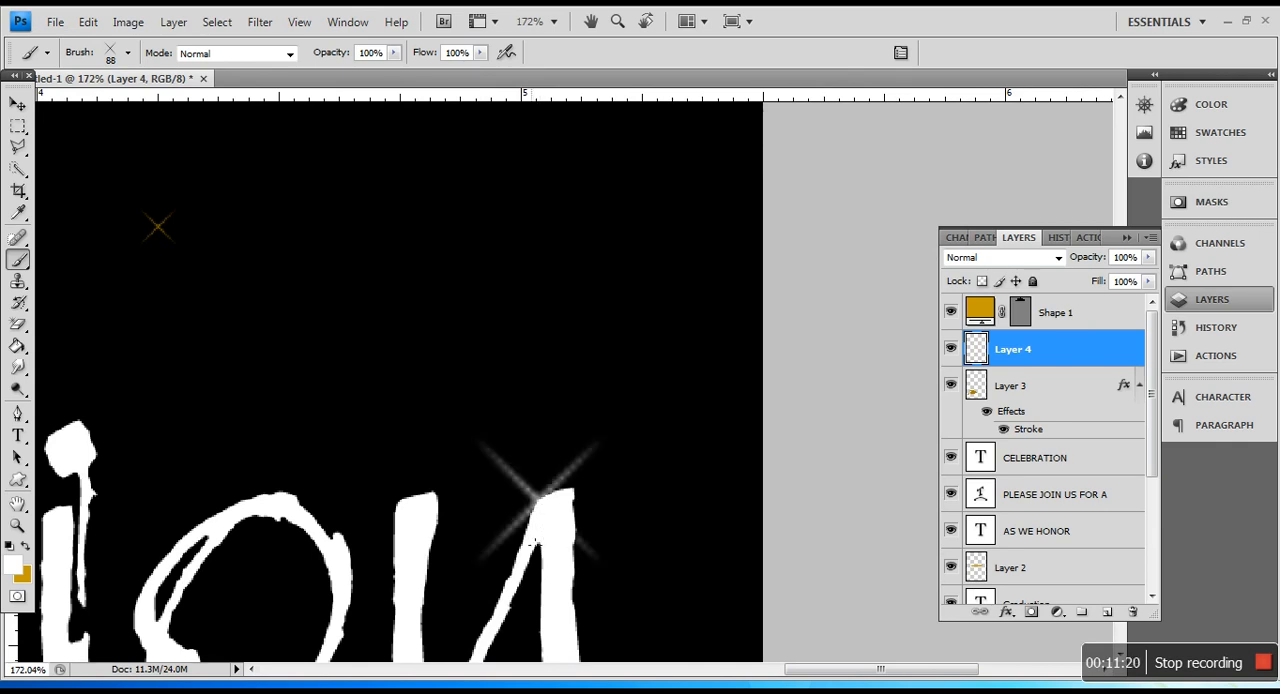
Step: Stamp a white sparkle on the upper-right corner of the second E in CELEBRATION
scroll(201, 457, "down", 4)
scroll(12, 220, "up", 4)
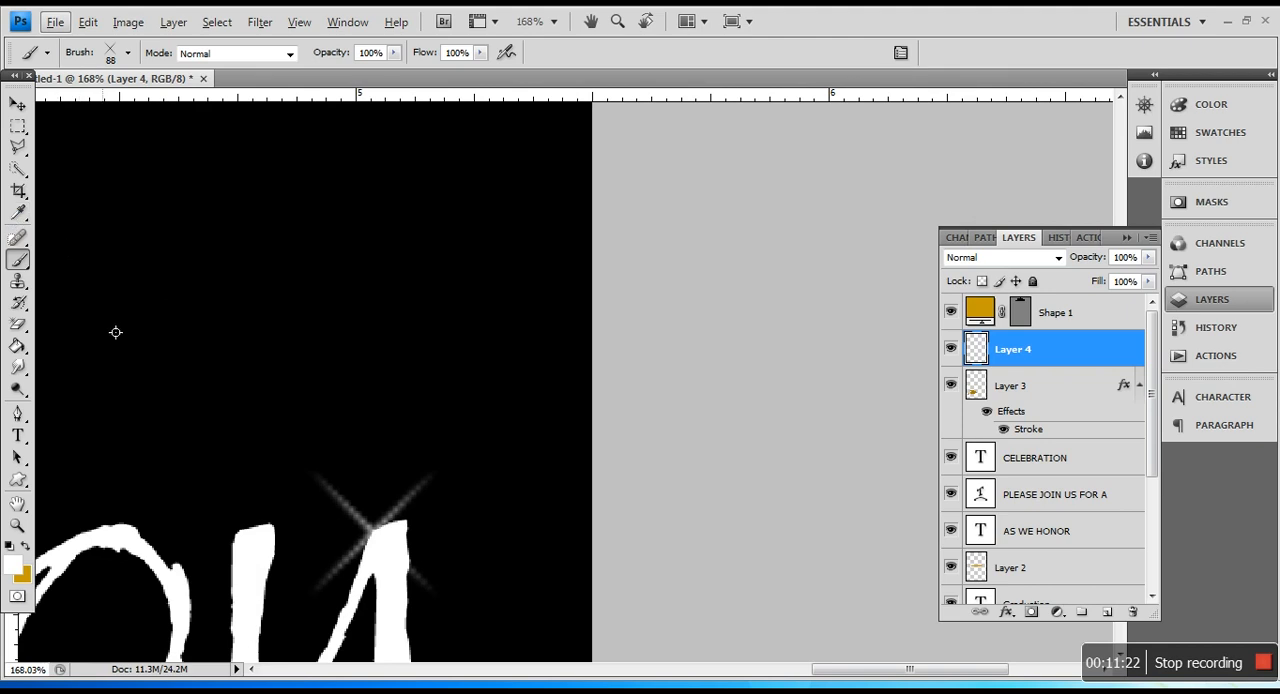
left_click_drag(938, 677, 829, 676)
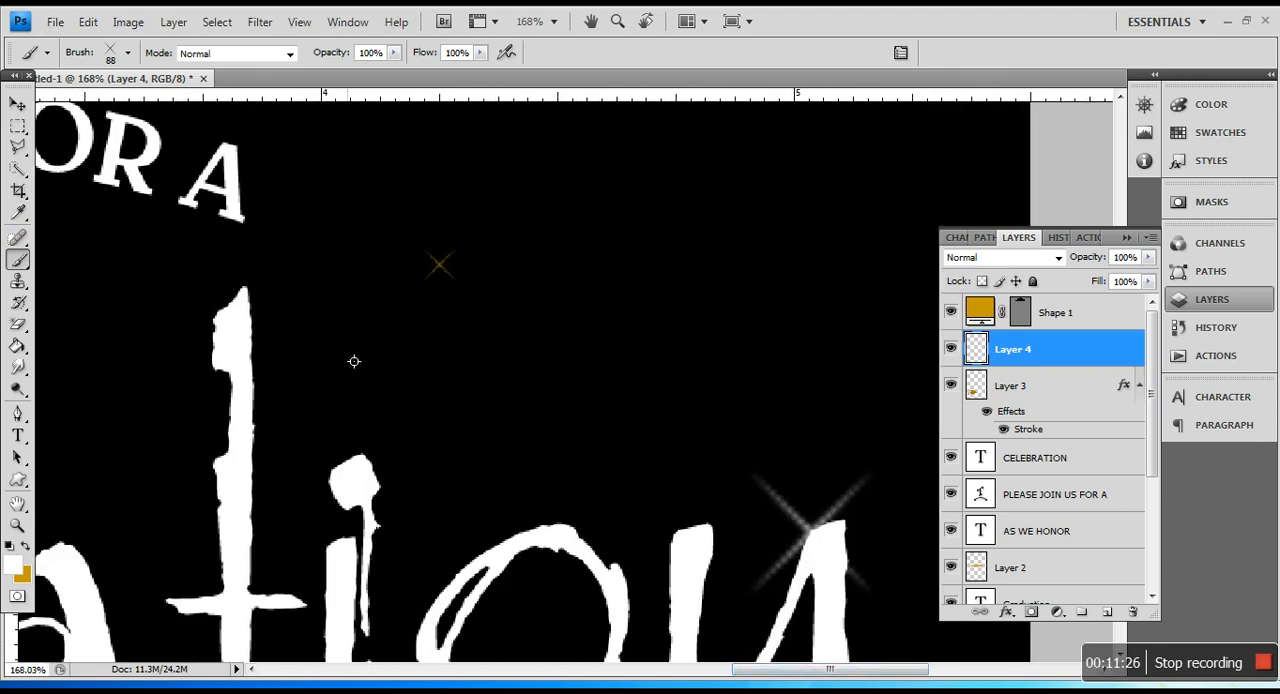
scroll(363, 363, "down", 6)
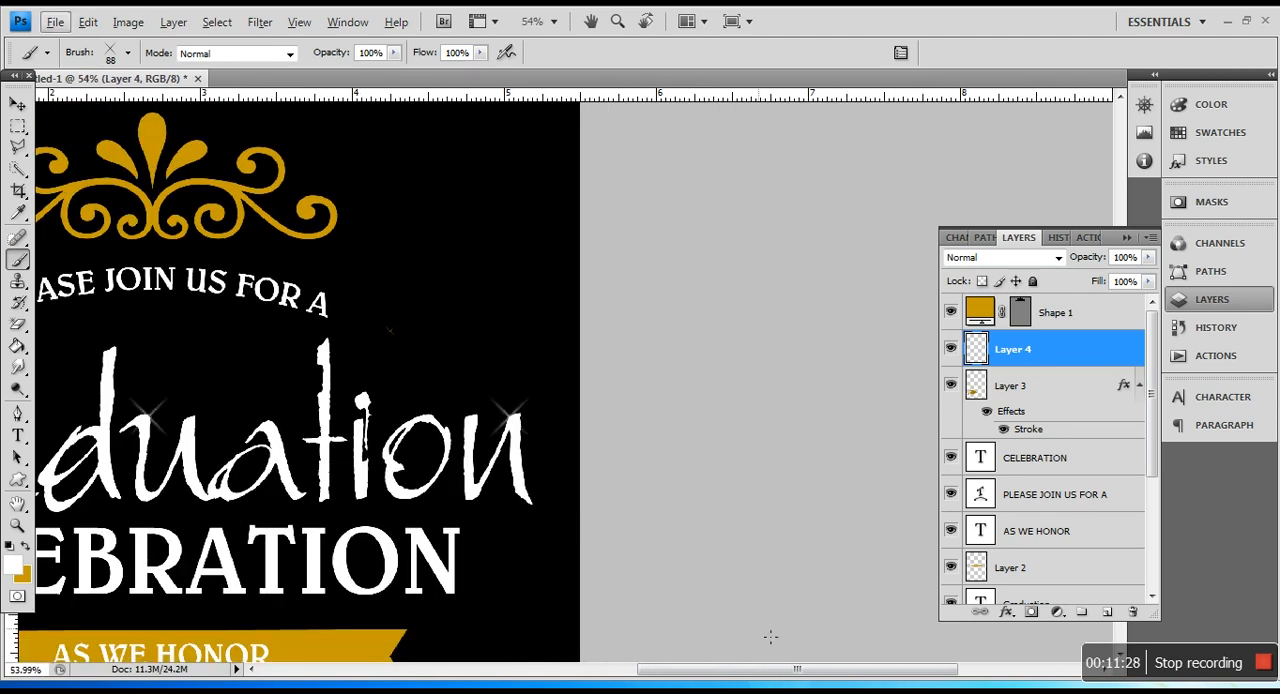
left_click_drag(781, 668, 688, 668)
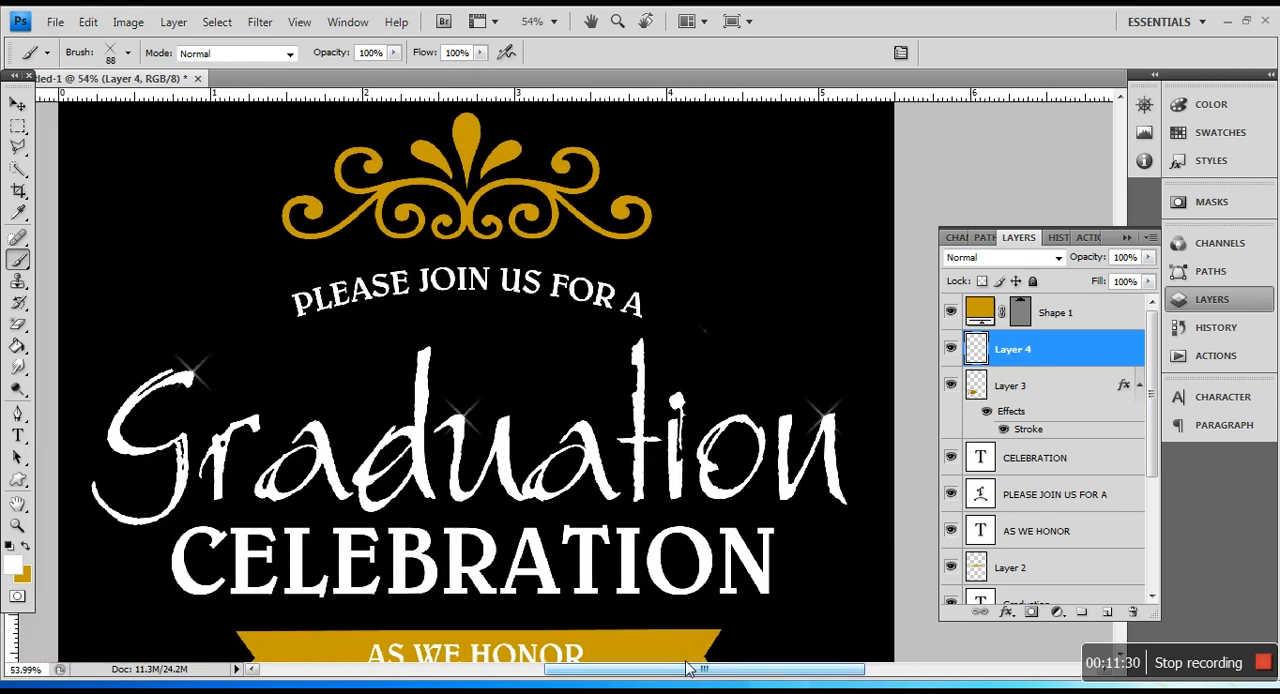
scroll(453, 328, "up", 4)
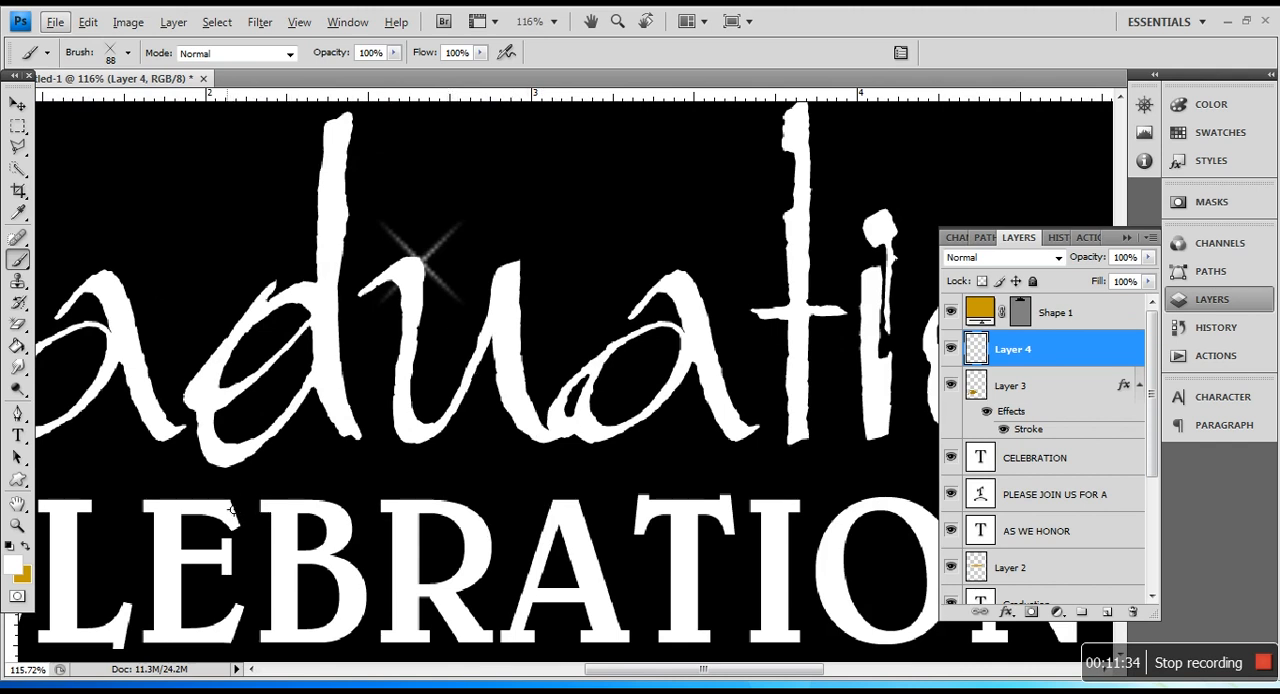
scroll(231, 510, "up", 2)
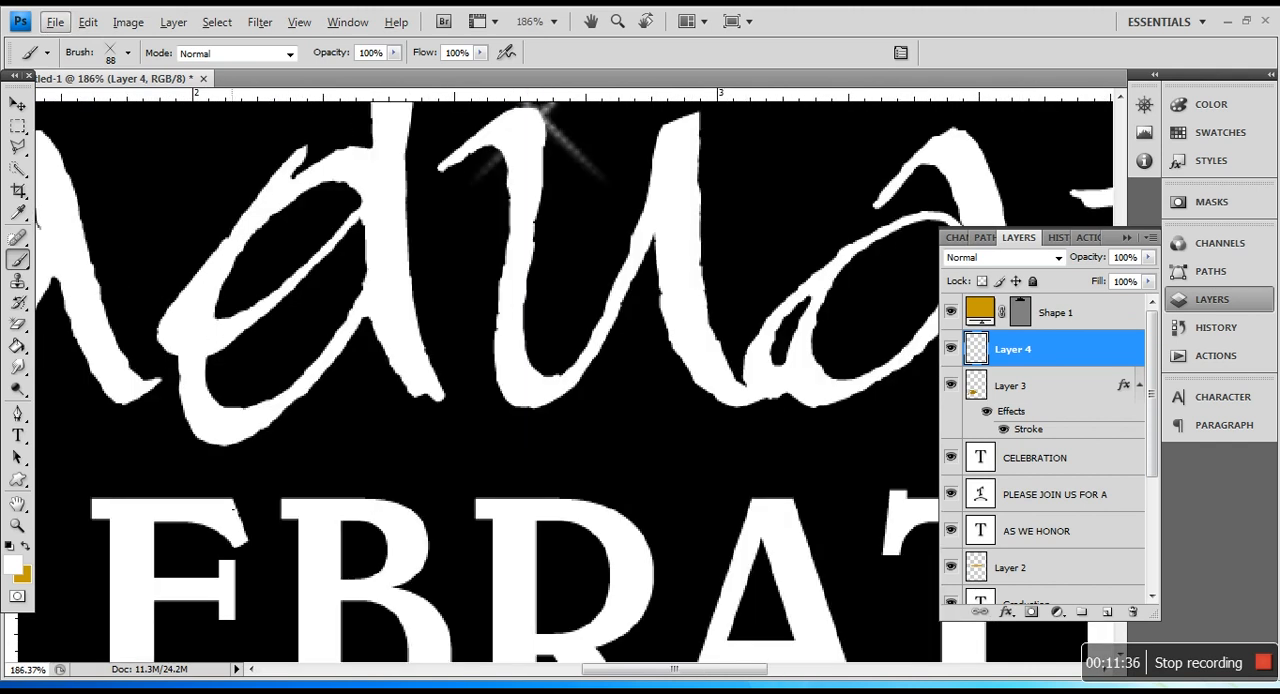
Step: Stamp a white sparkle on the lower edge of the O in CELEBRATION
scroll(428, 616, "down", 5)
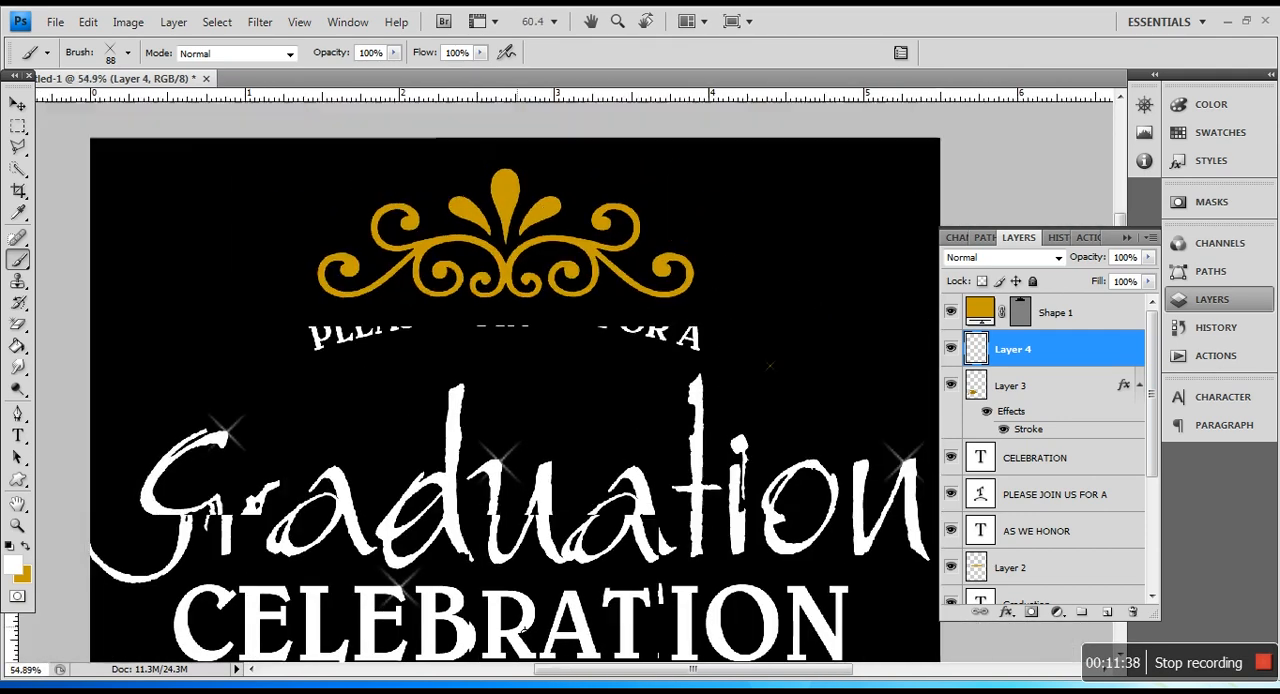
scroll(728, 593, "down", 3)
scroll(728, 593, "up", 1)
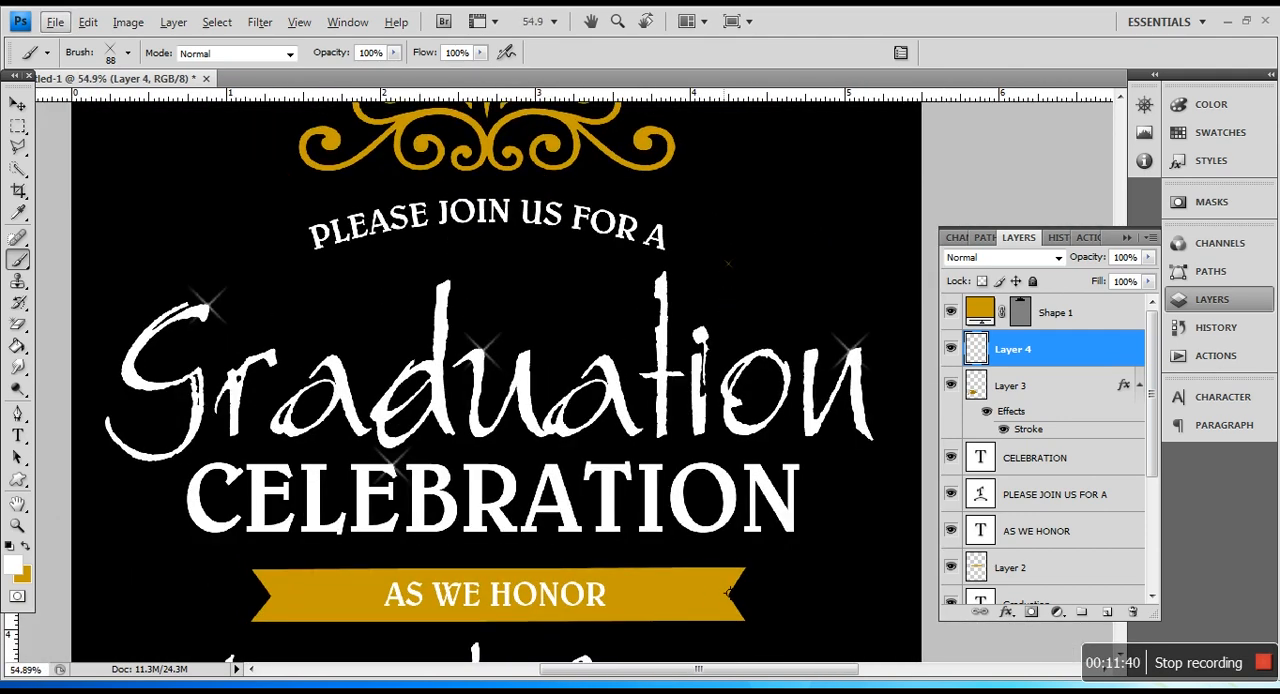
scroll(728, 593, "up", 4)
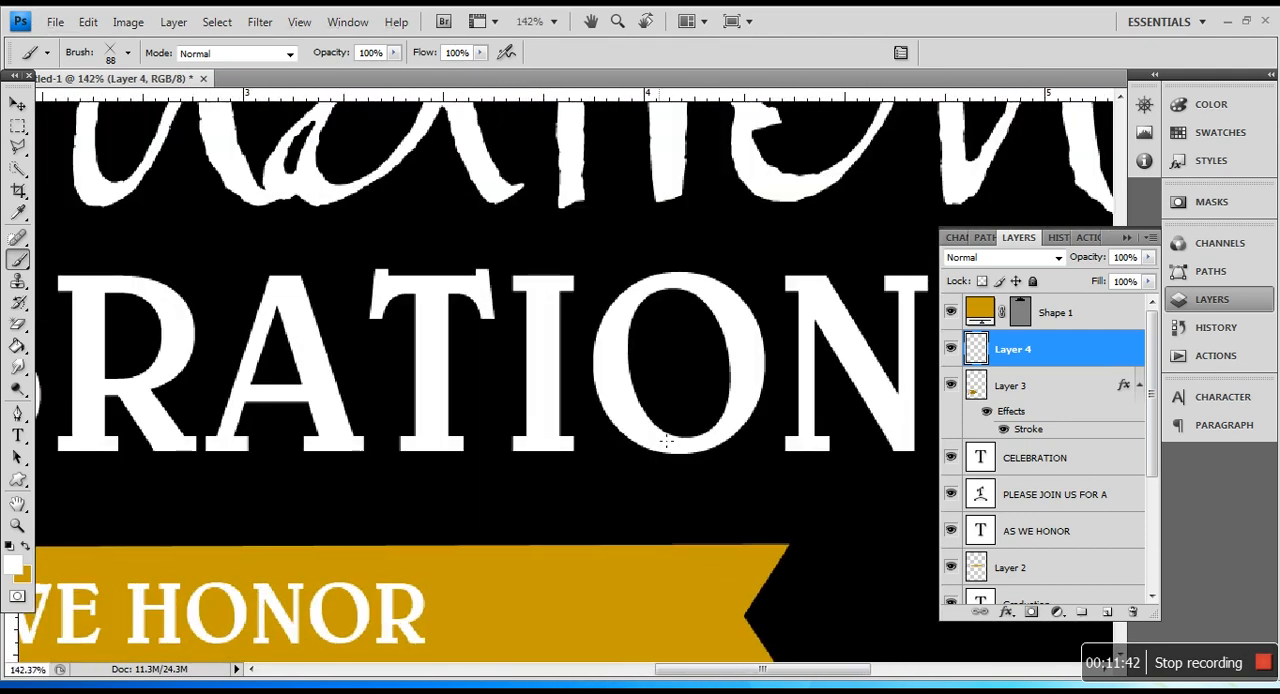
left_click(667, 440)
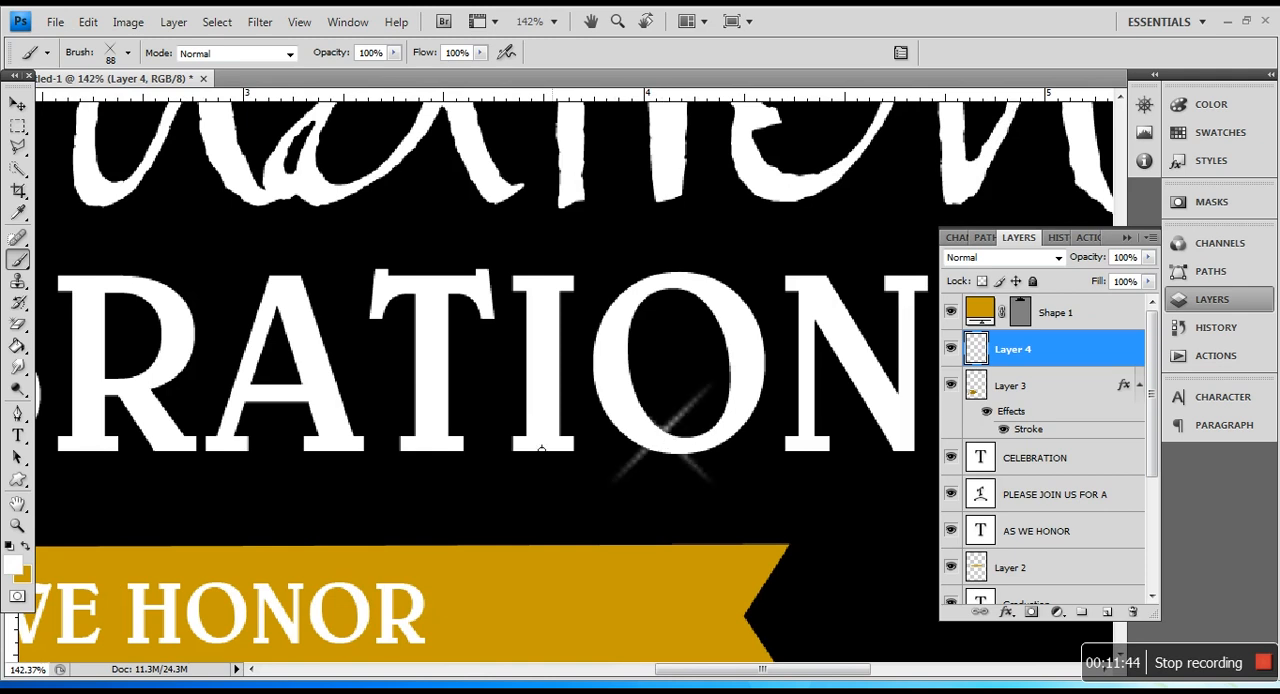
Step: Reduce the sparkle brush's diameter to 28 px
scroll(541, 450, "down", 5)
scroll(316, 448, "up", 1)
left_click_drag(742, 673, 670, 675)
scroll(245, 321, "up", 1)
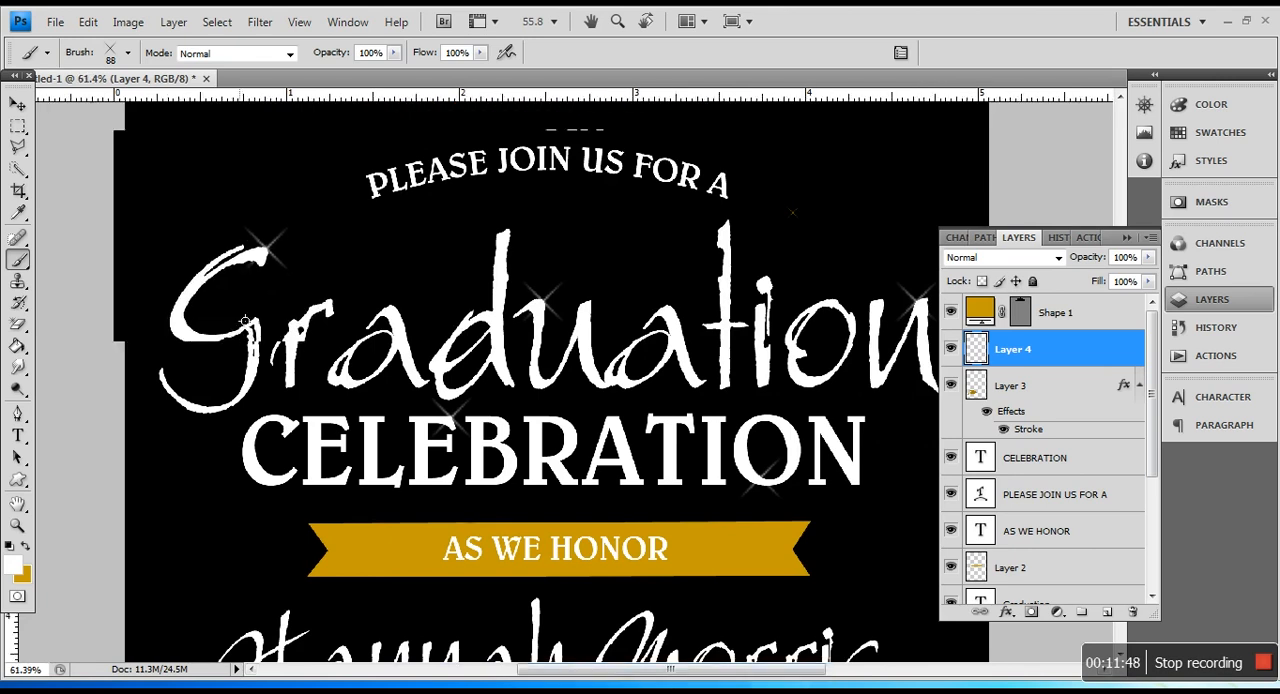
left_click(127, 52)
left_click(66, 105)
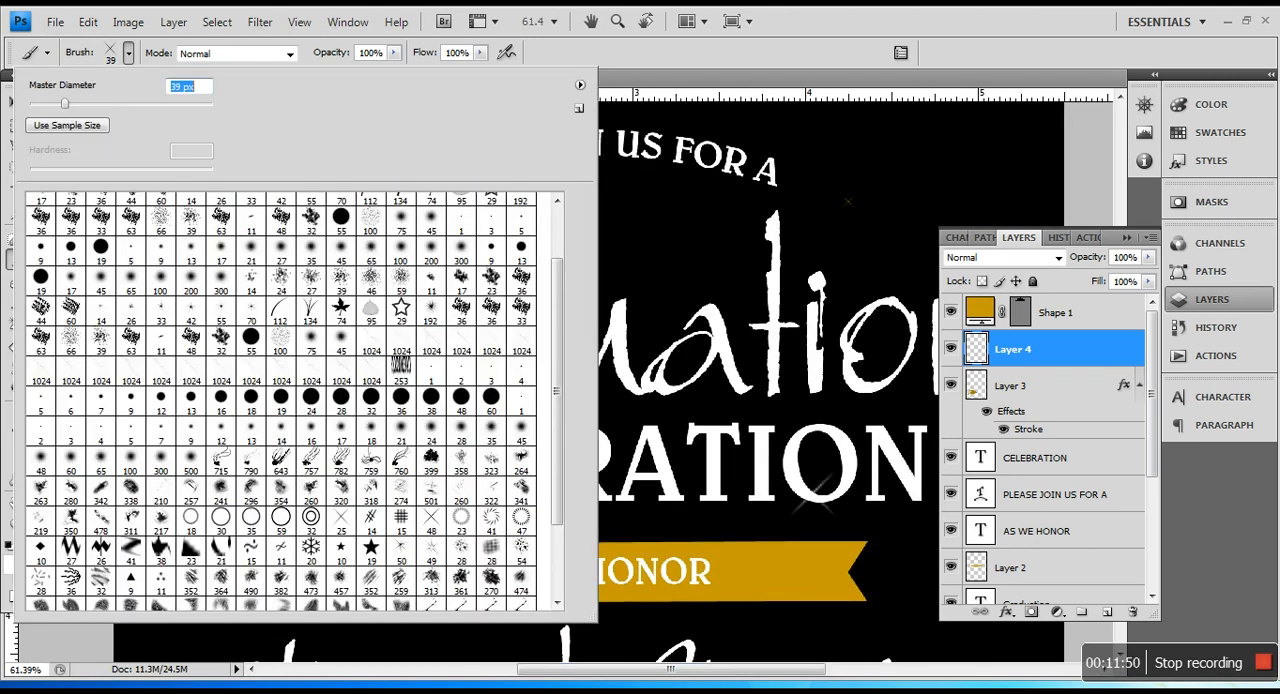
left_click(848, 201)
scroll(336, 256, "up", 5)
left_click(173, 22)
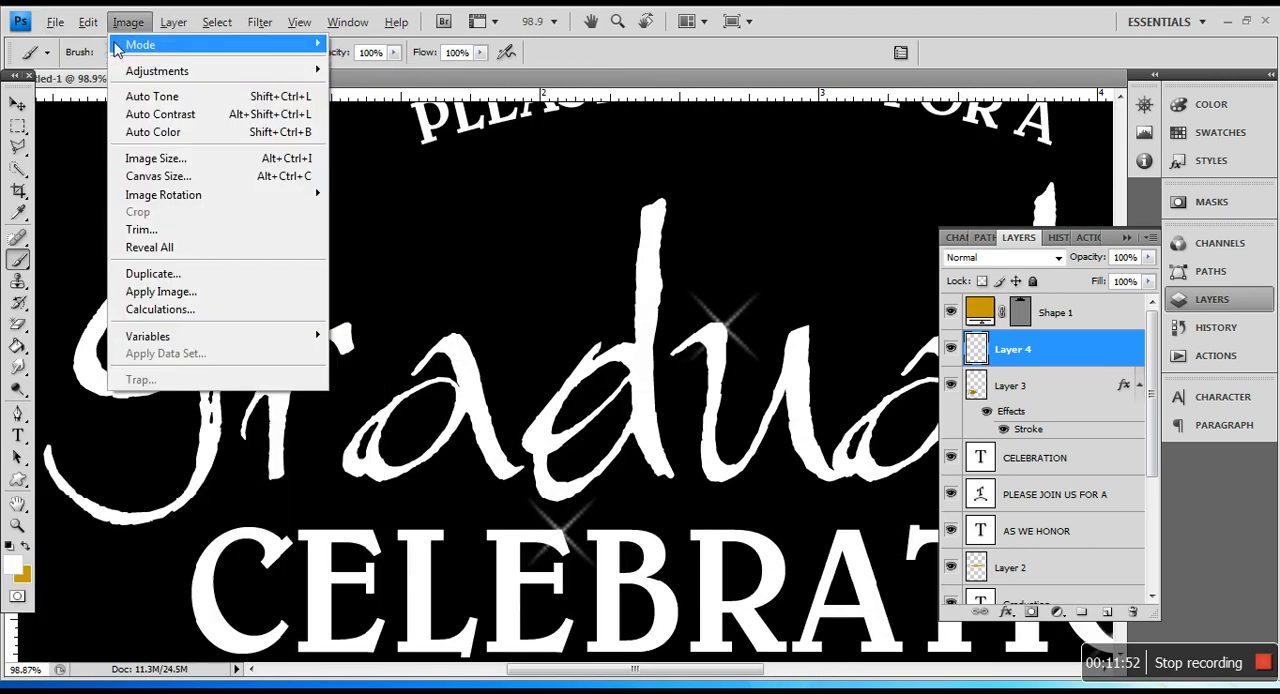
left_click(94, 60)
left_click(127, 52)
left_click_drag(60, 106, 55, 106)
key("Return")
Step: Stamp small white sparkles on the lower curve of the G and beside the stem of the r in Graduation
scroll(178, 426, "up", 1)
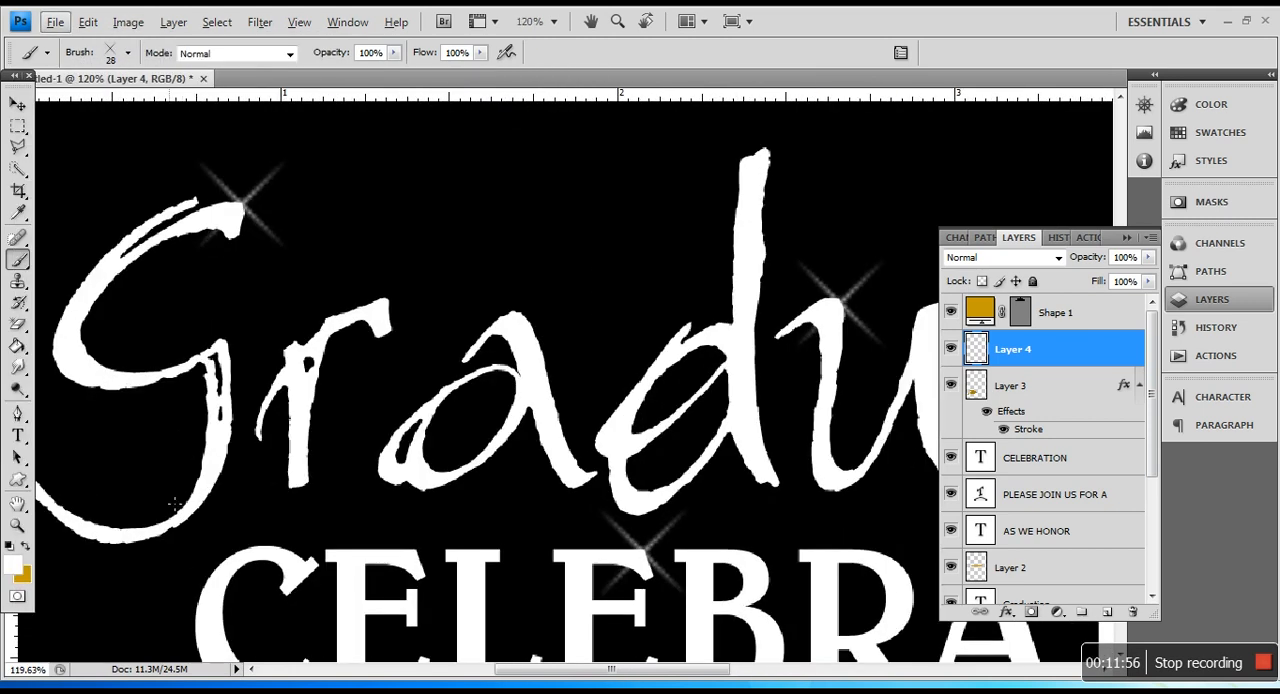
scroll(180, 503, "up", 2)
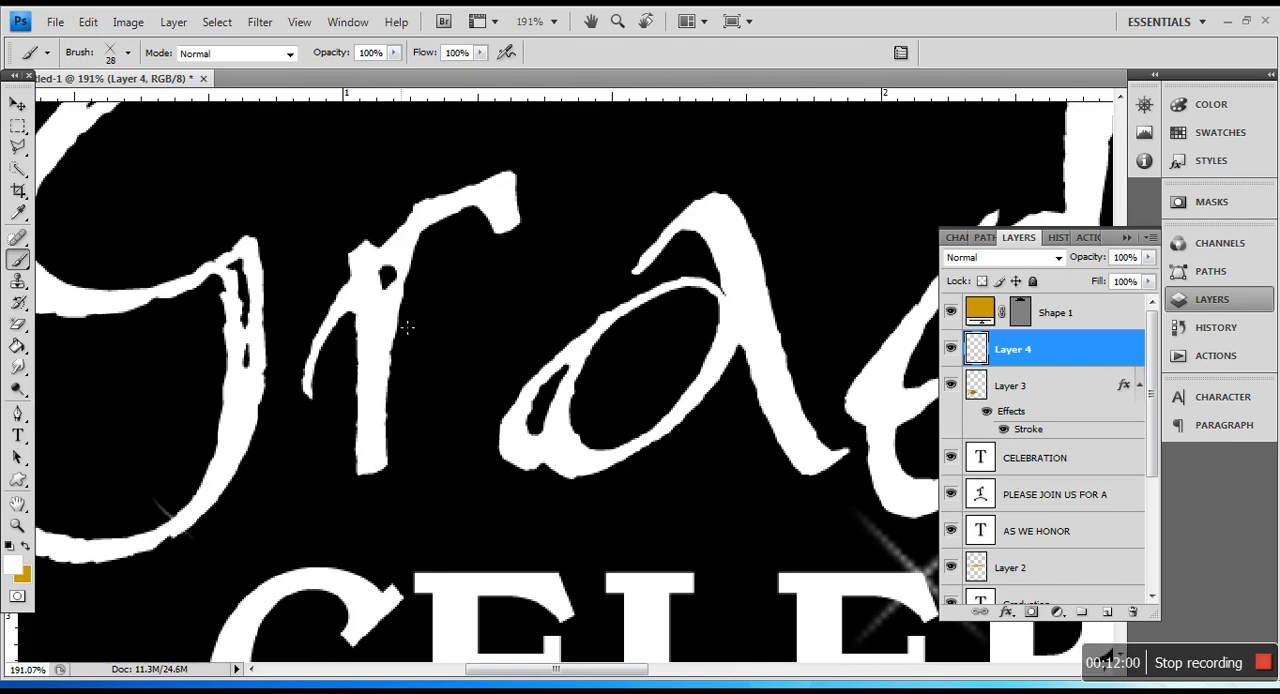
key("ctrl+z")
scroll(474, 354, "down", 8)
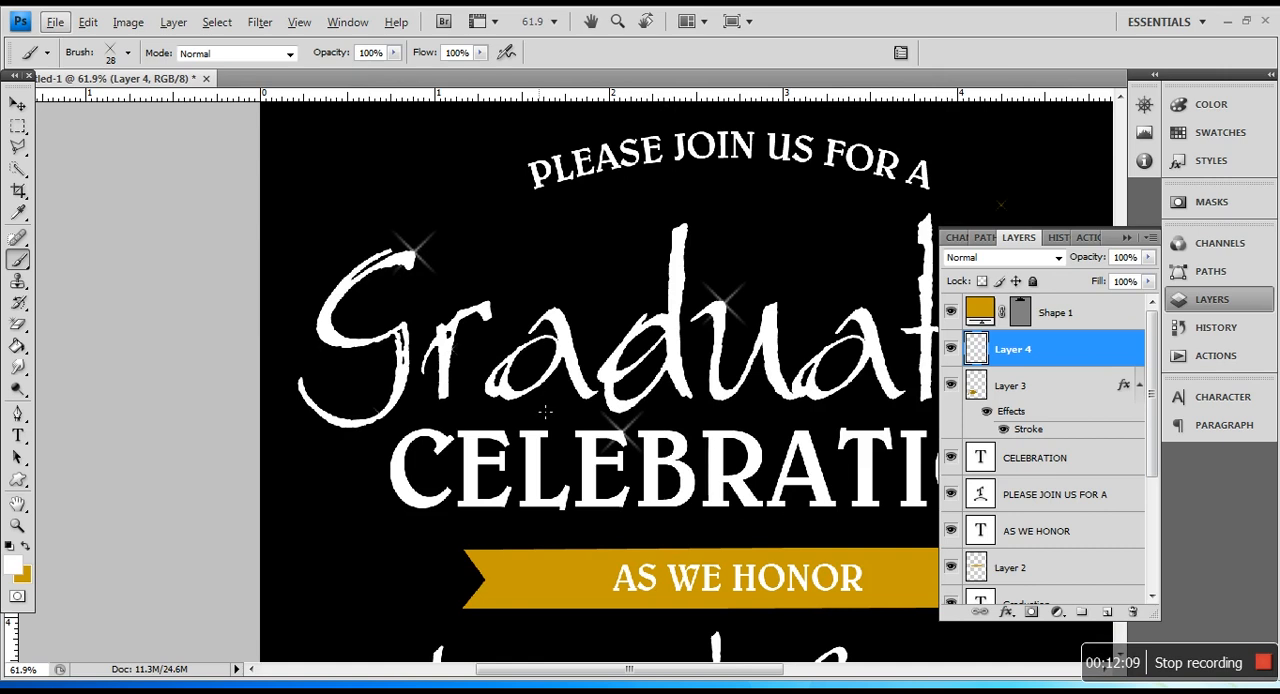
scroll(545, 411, "up", 3)
Step: Undo the two small 28 px sparkles stamped on the G and the r in Graduation
left_click(347, 21)
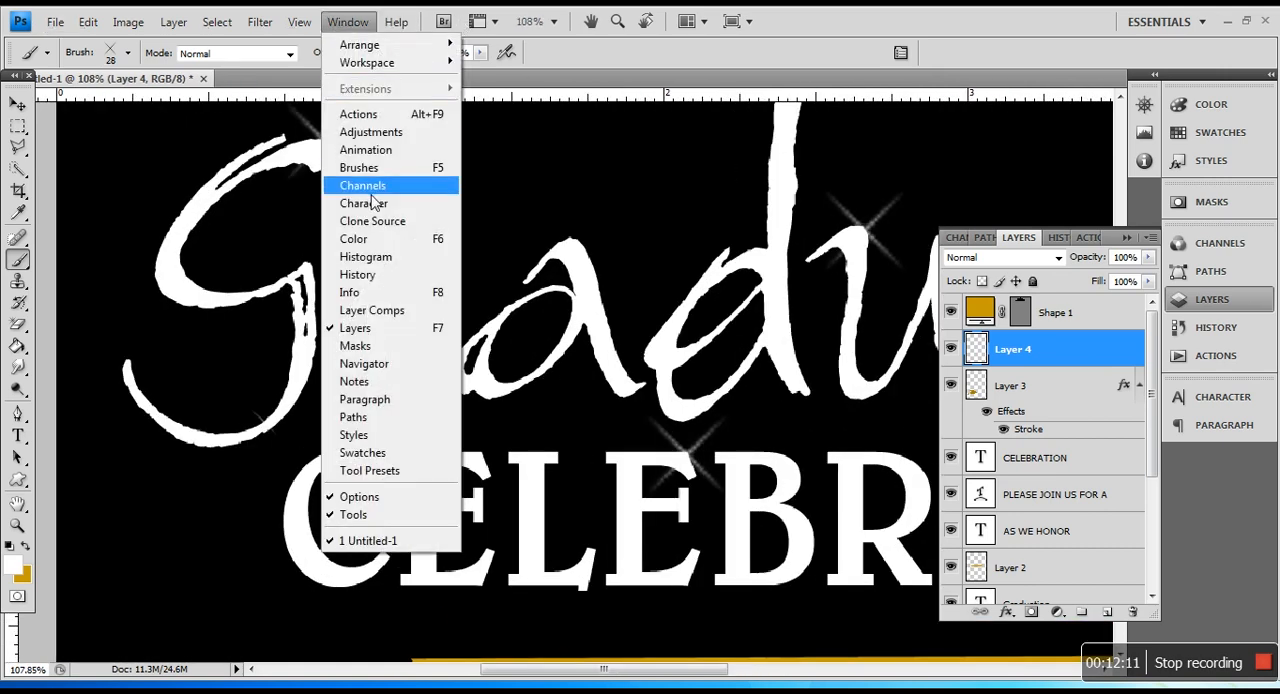
left_click(1237, 331)
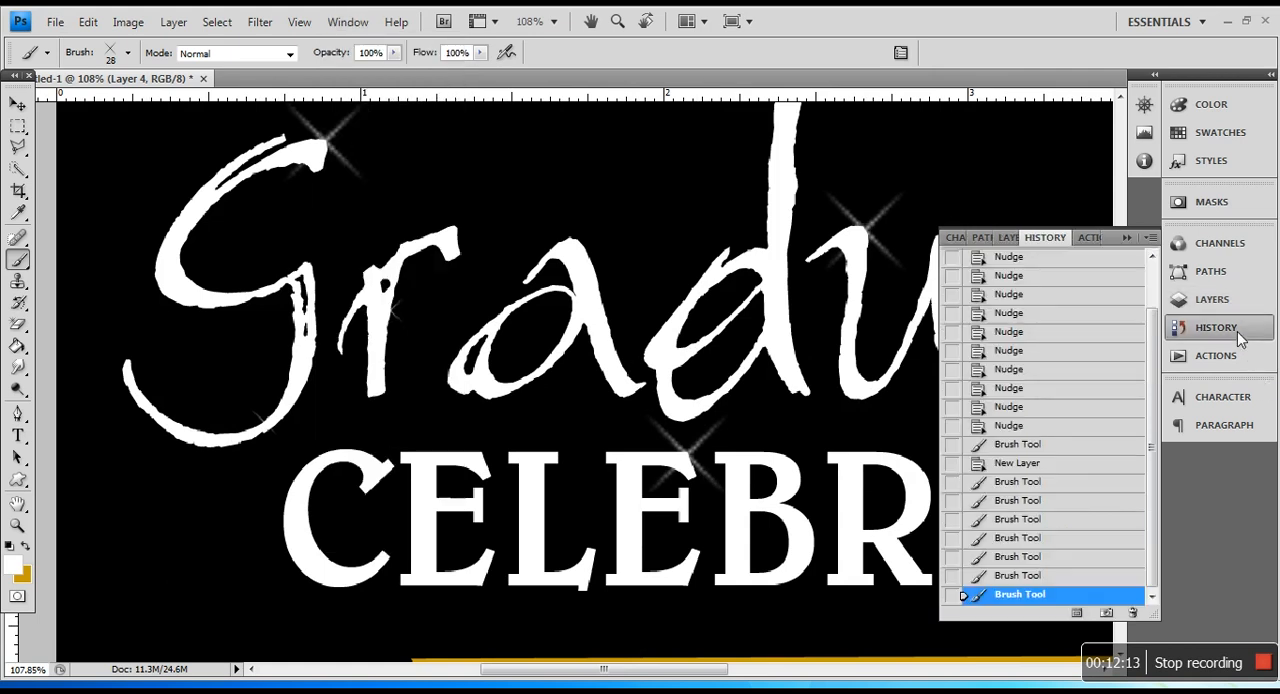
left_click(1050, 577)
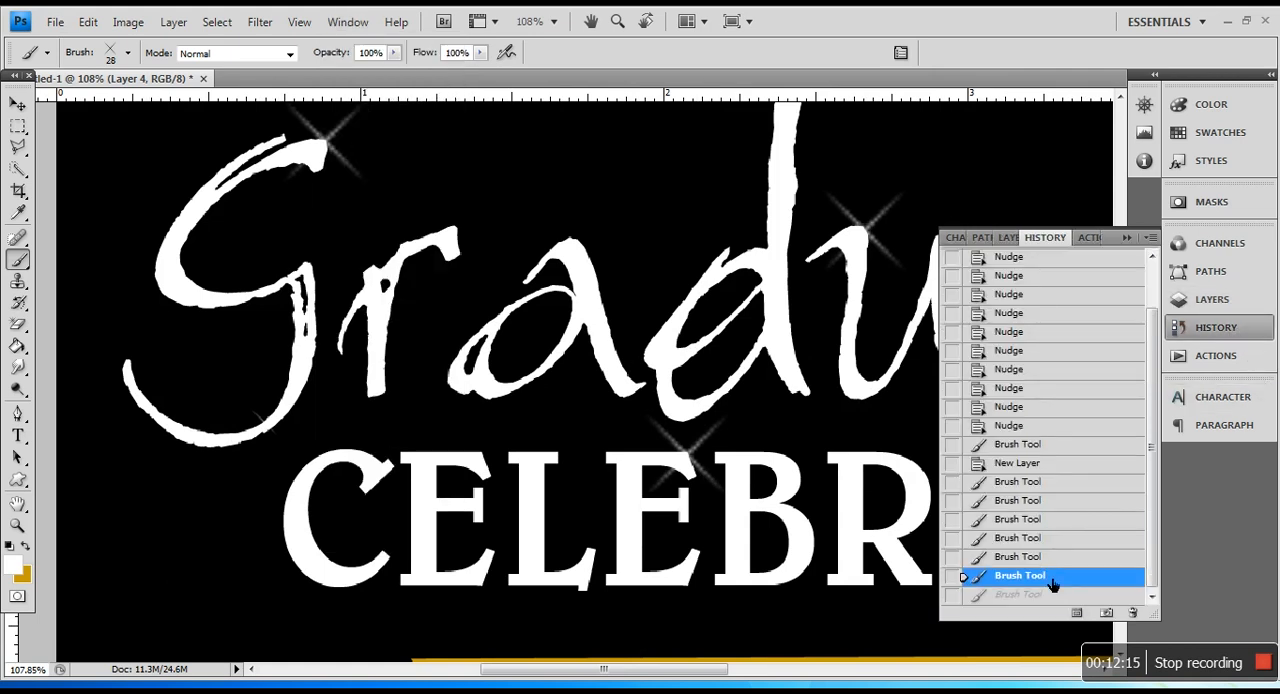
left_click(1050, 557)
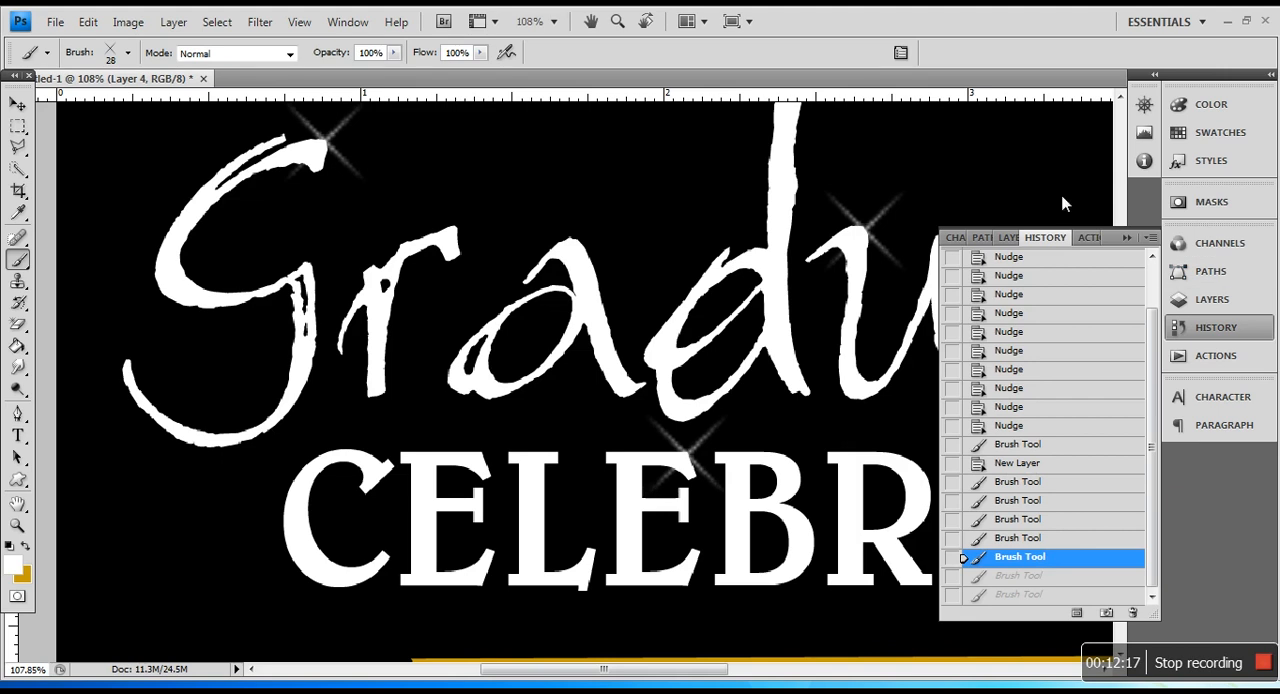
Step: Set the sparkle brush's diameter to 54 px and stamp a white sparkle on the lower curve of the G in Graduation
left_click(128, 53)
left_click(78, 105)
left_click(257, 48)
scroll(241, 402, "up", 4)
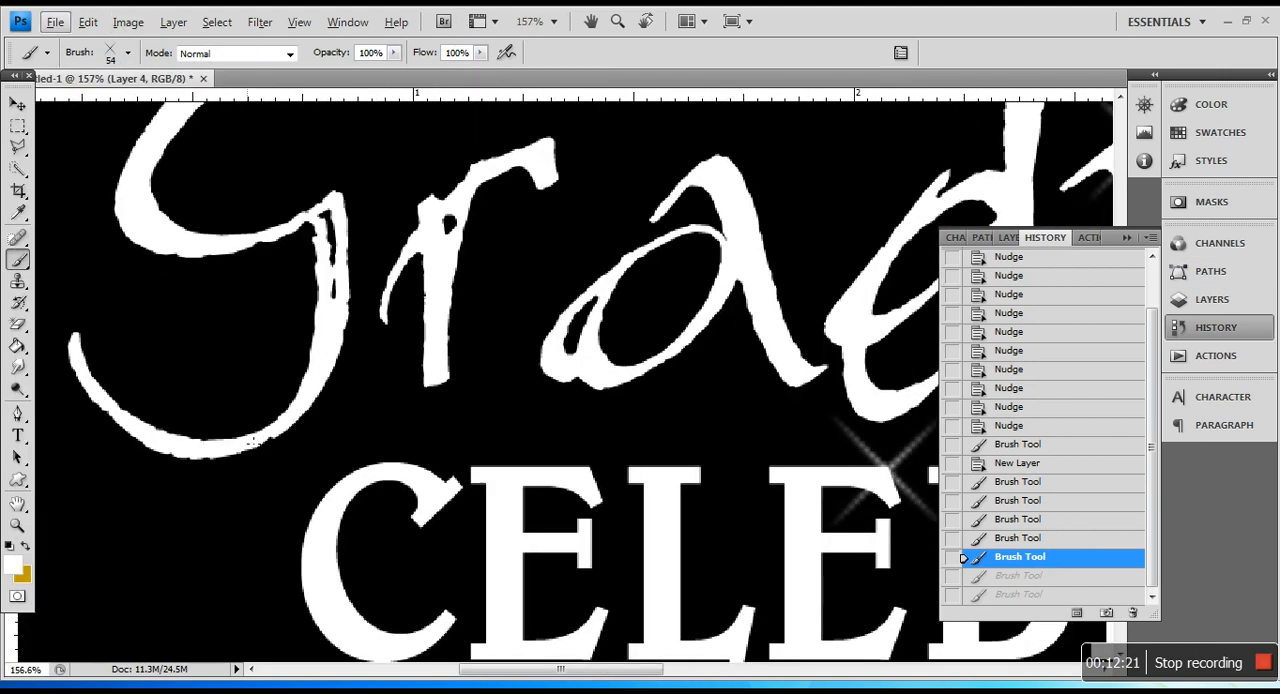
scroll(237, 449, "up", 2)
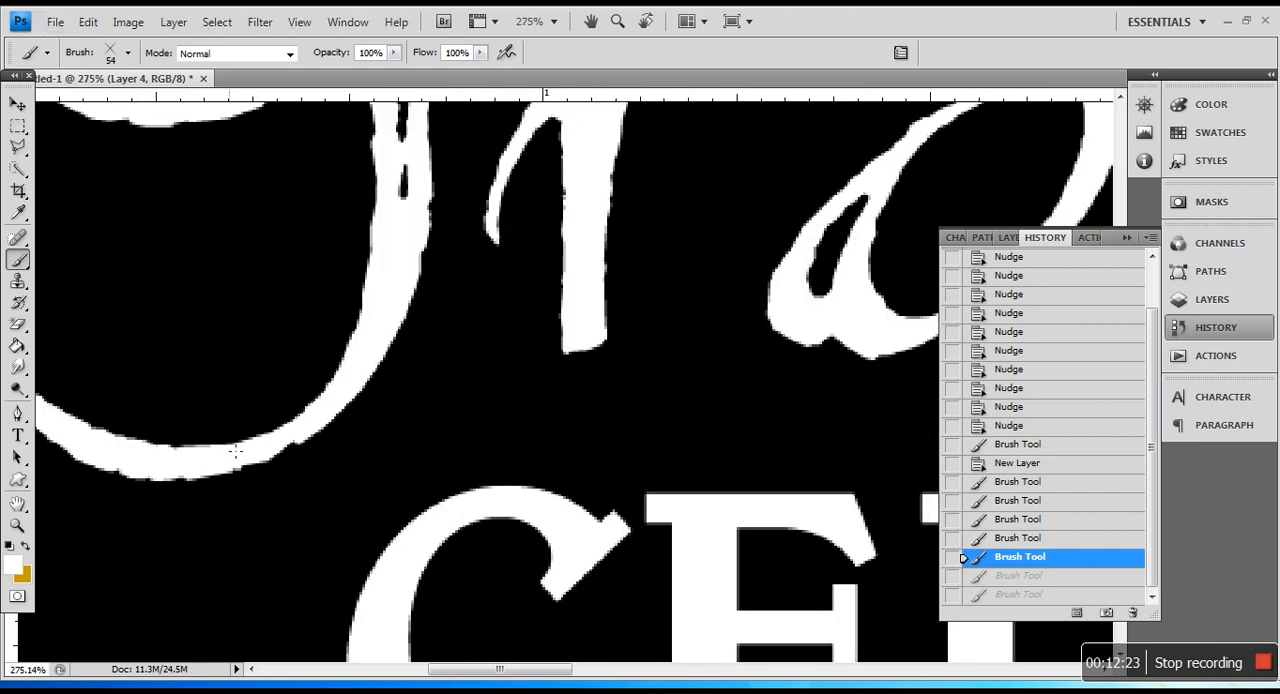
left_click(237, 457)
scroll(408, 473, "down", 4)
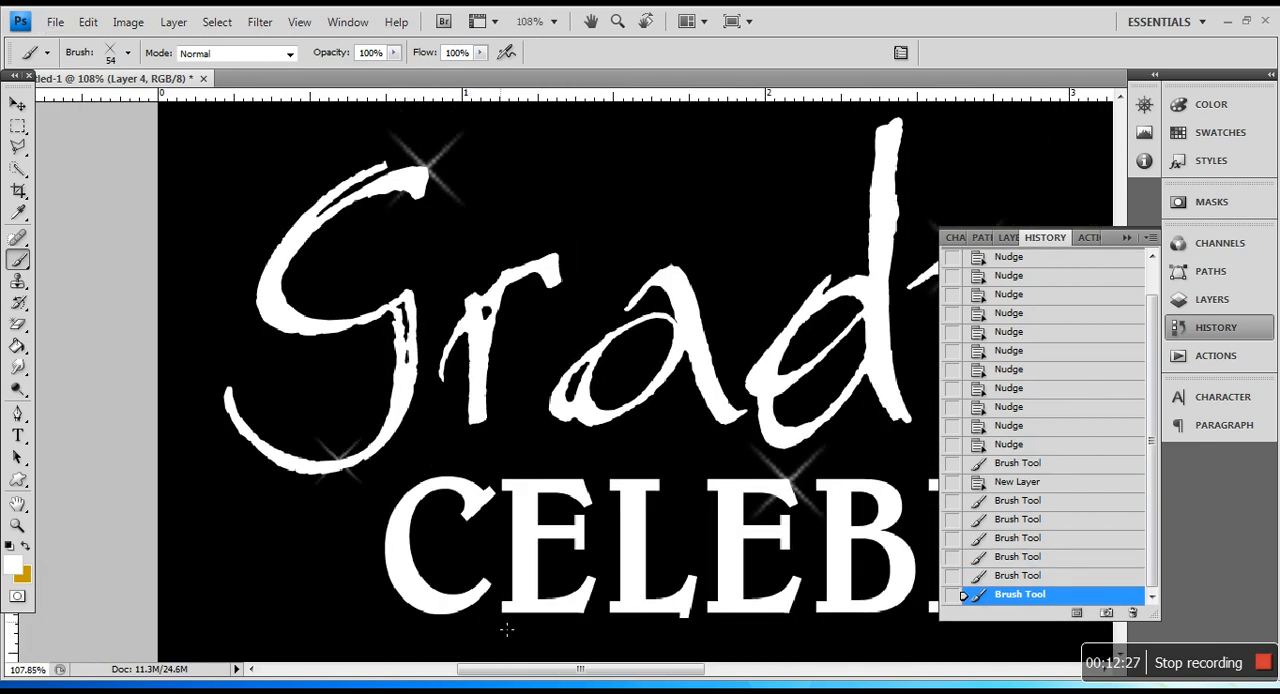
Step: Set the sparkle brush's diameter to 43 px and stamp a sparkle on the bowl of the first a in Graduation
left_click_drag(523, 670, 594, 672)
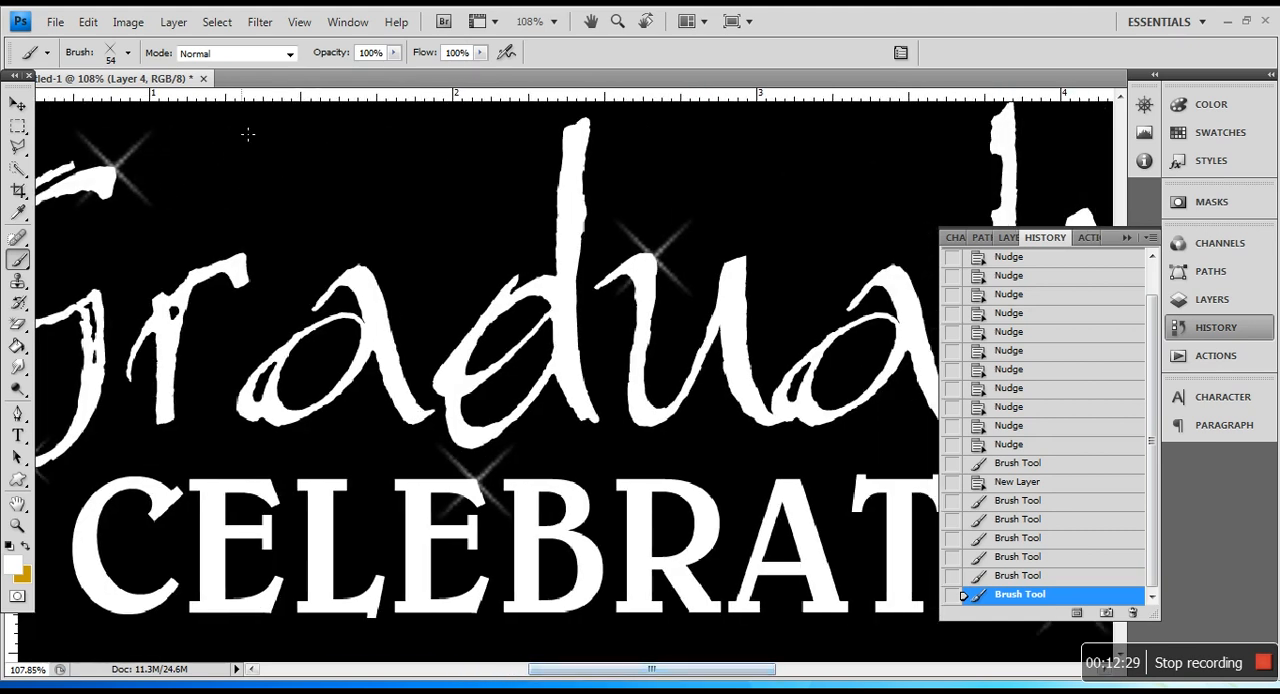
left_click(128, 53)
left_click(70, 105)
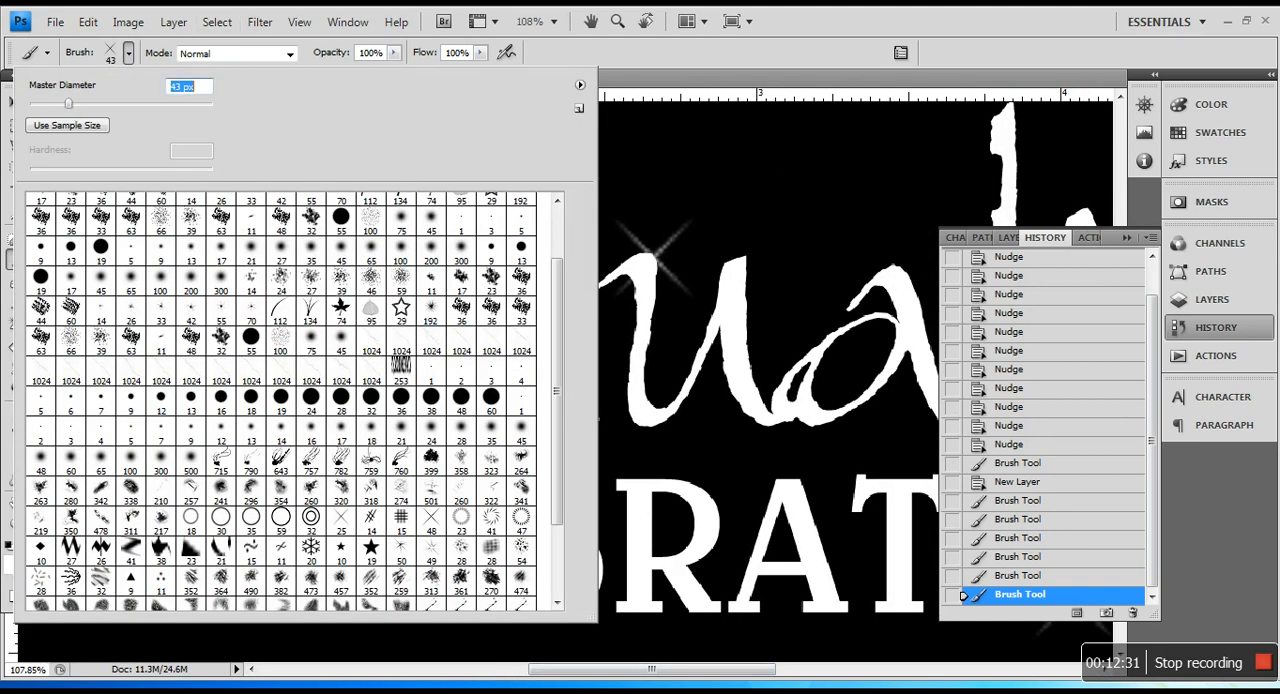
key("Return")
scroll(470, 345, "up", 6)
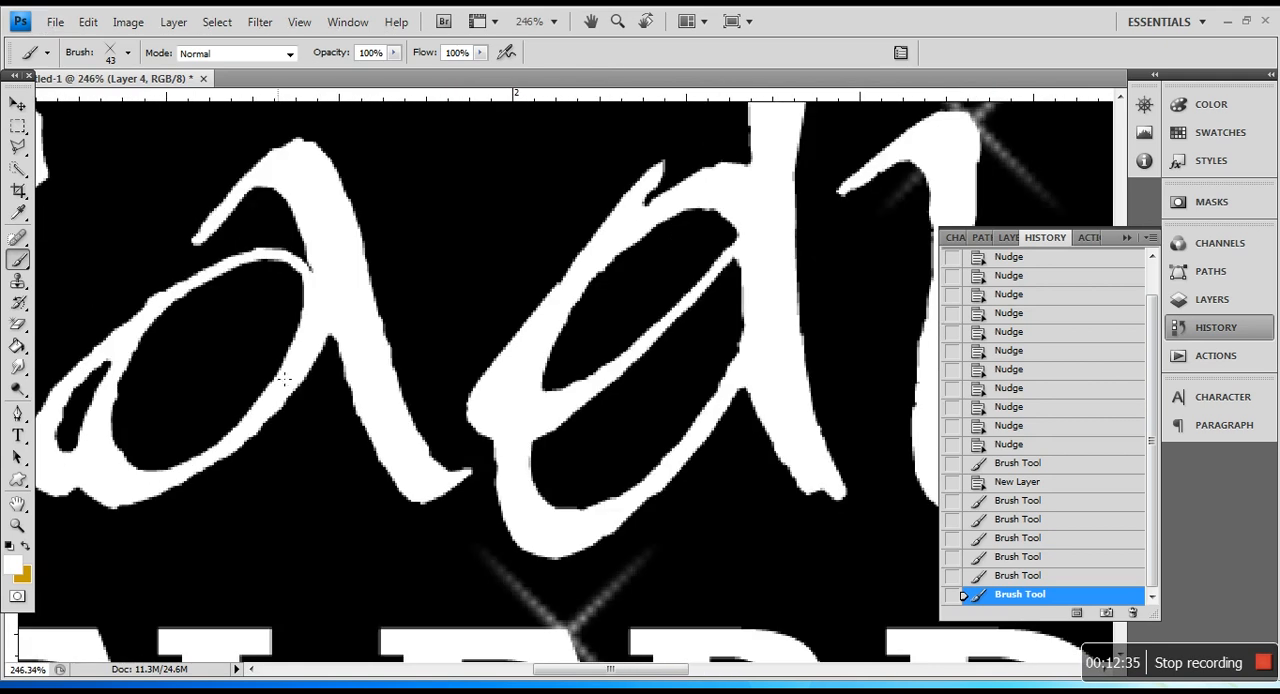
scroll(518, 422, "down", 5)
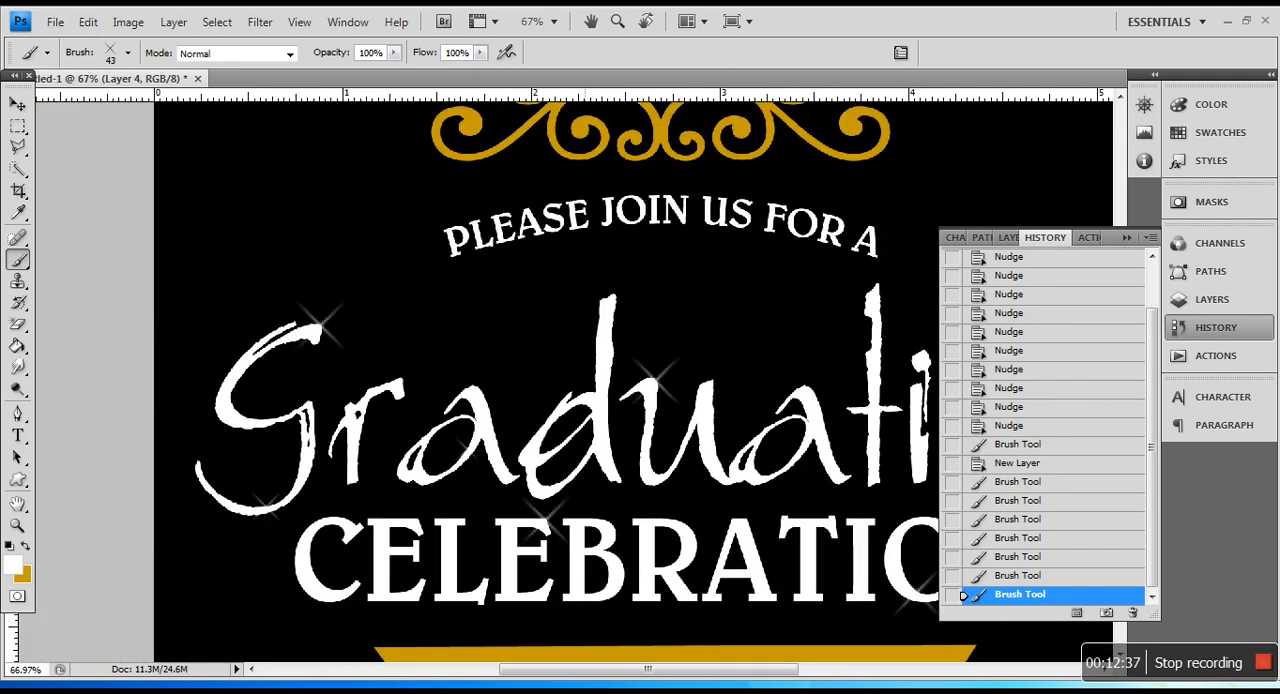
Step: Stamp a 43 px white sparkle on the left end of the t's crossbar in Graduation
scroll(587, 535, "down", 1)
left_click_drag(754, 670, 822, 671)
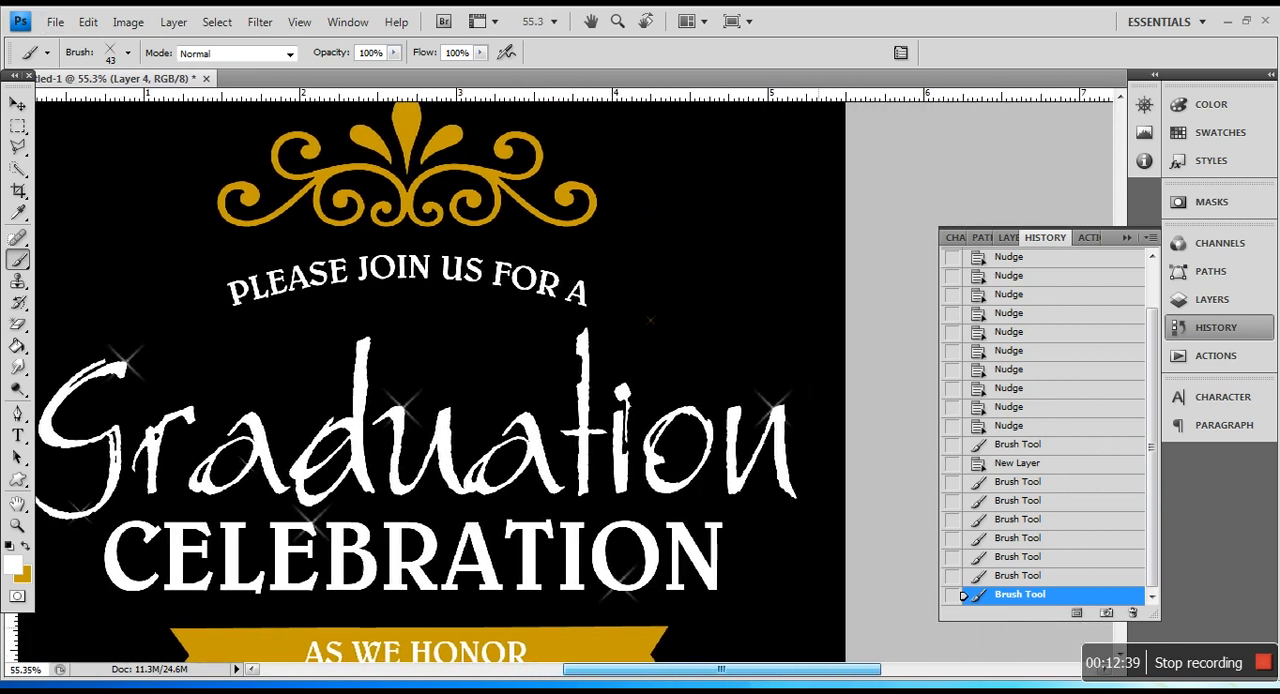
scroll(620, 390, "up", 8)
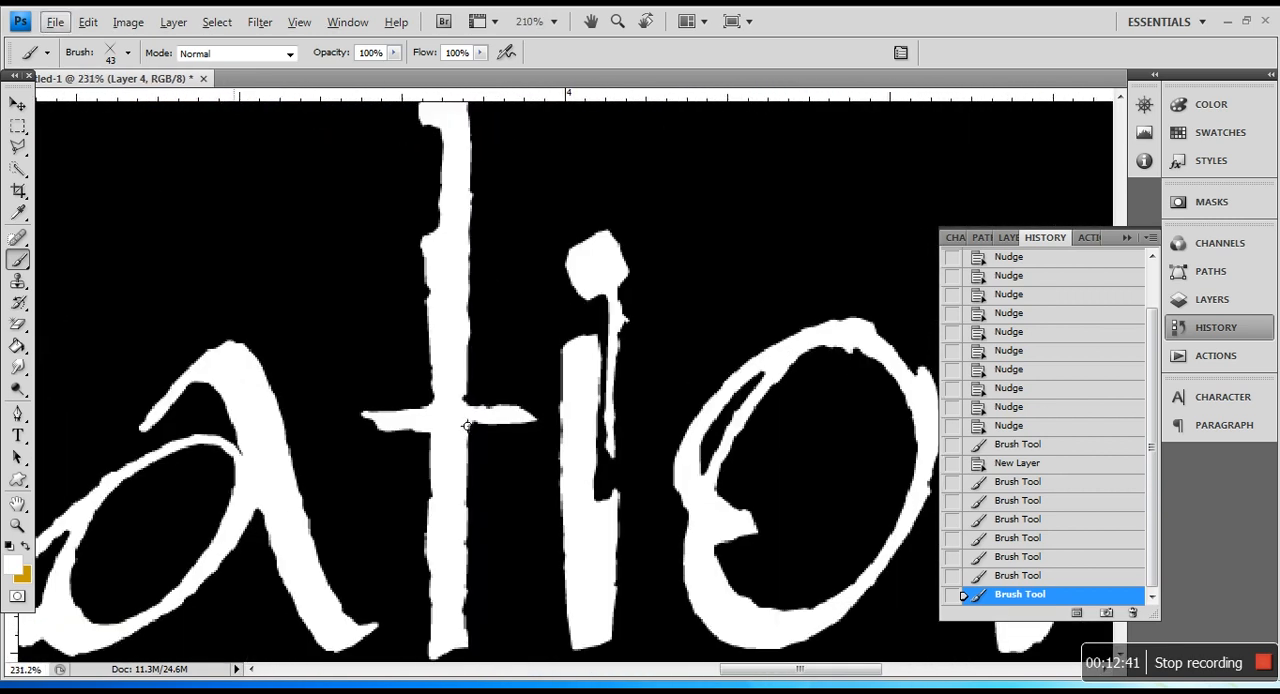
scroll(467, 425, "up", 1)
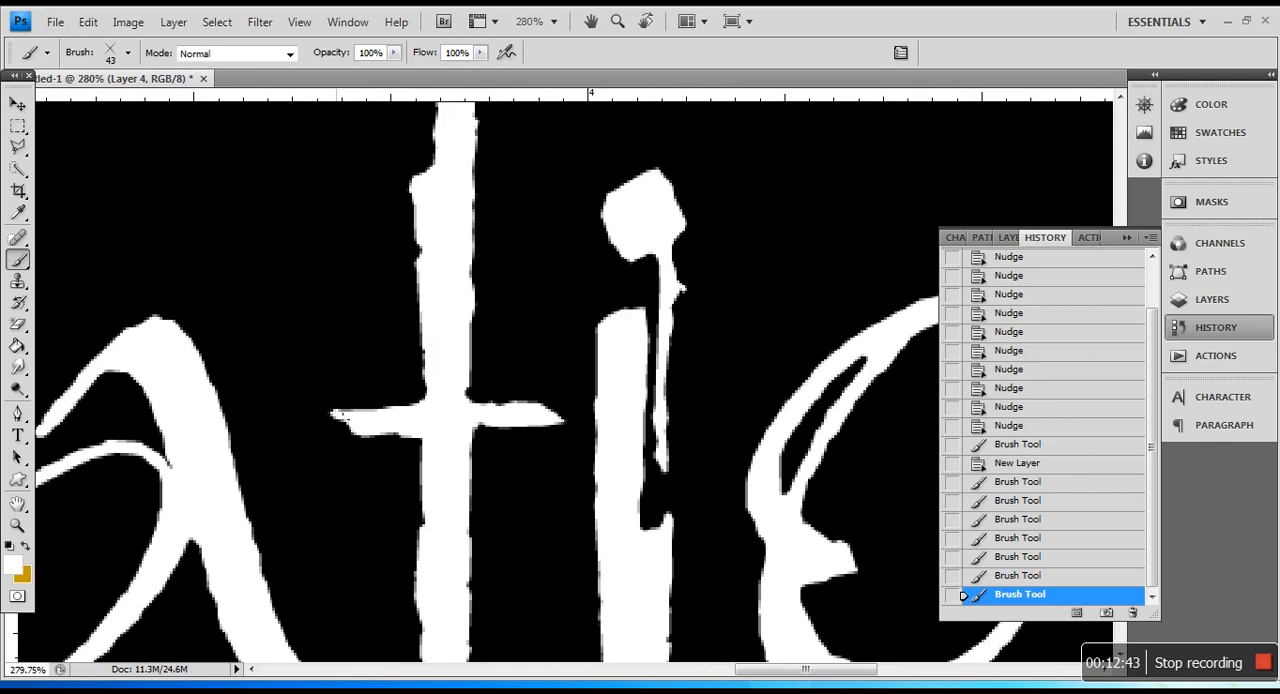
scroll(572, 462, "down", 9)
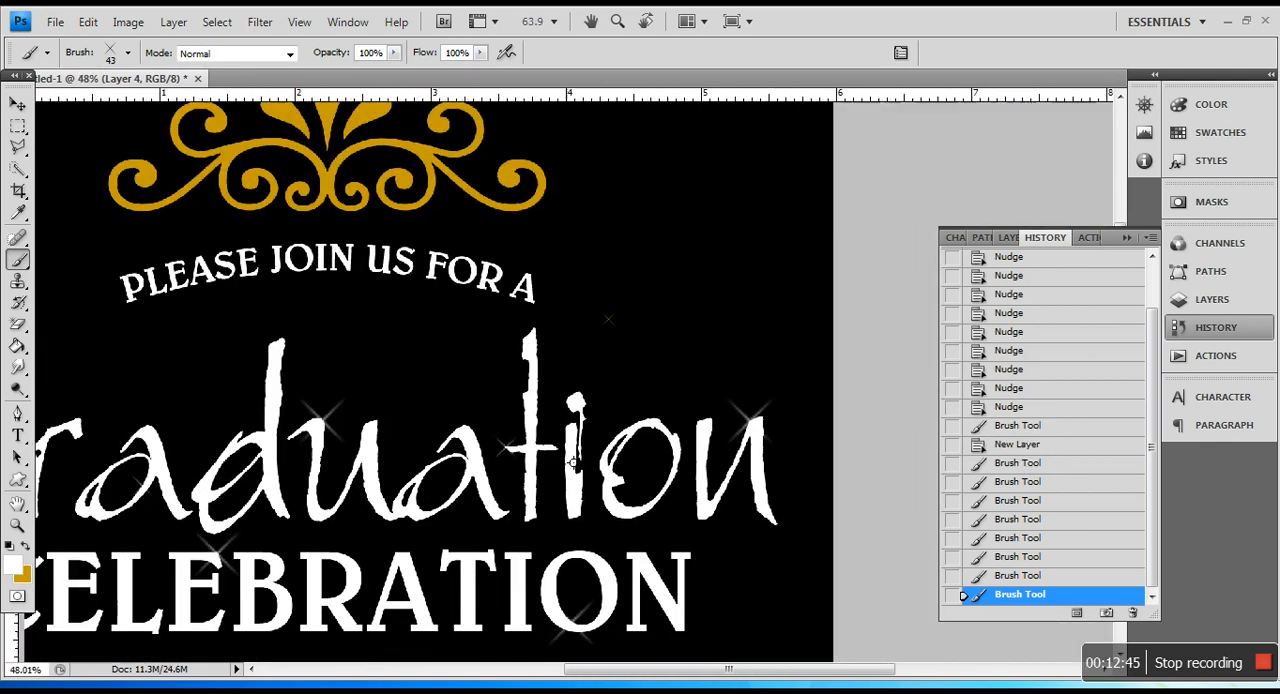
Step: Examine the sparkles and the overall layout of the invitation, from the gold ornament down to the date and address lines
scroll(573, 462, "down", 1)
scroll(573, 462, "down", 2)
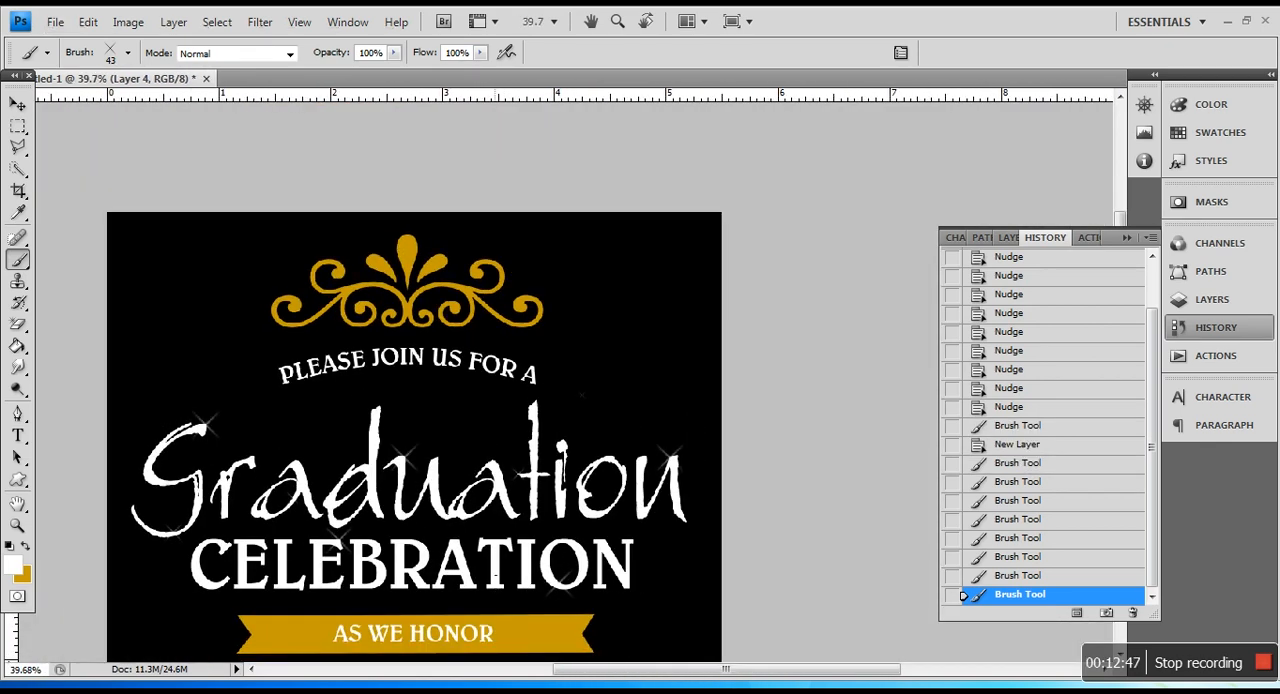
scroll(480, 484, "up", 1)
scroll(488, 486, "down", 8)
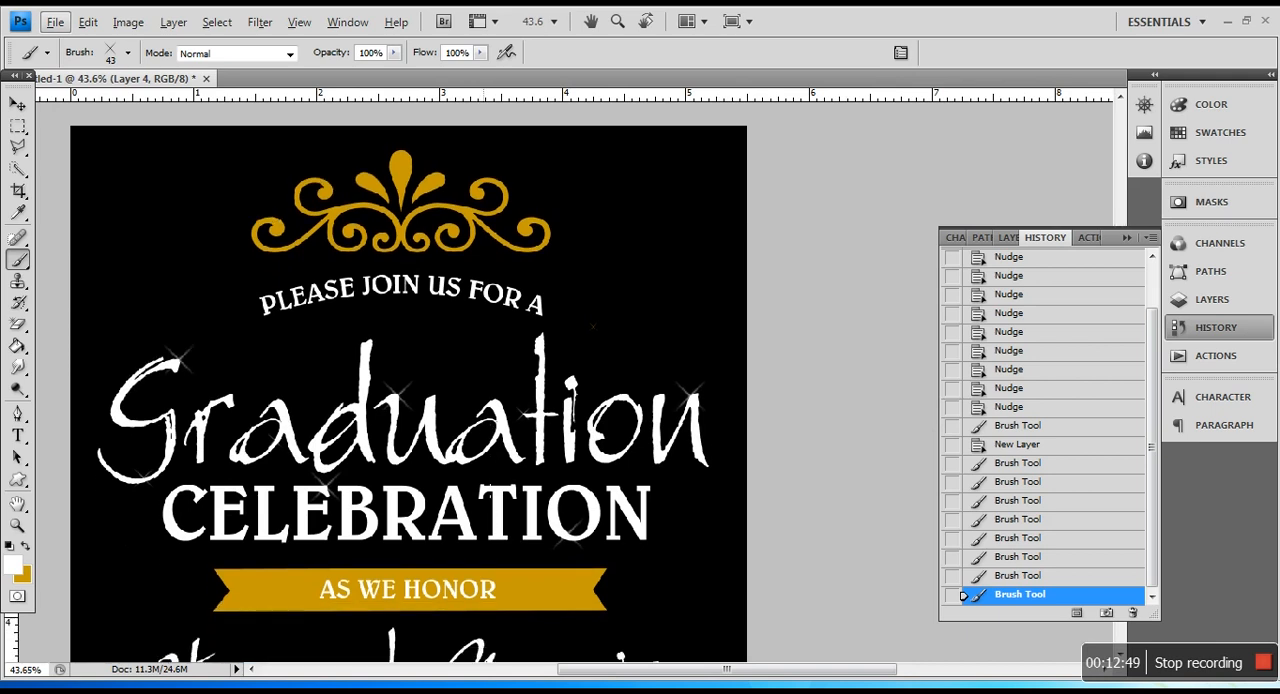
scroll(492, 492, "down", 3)
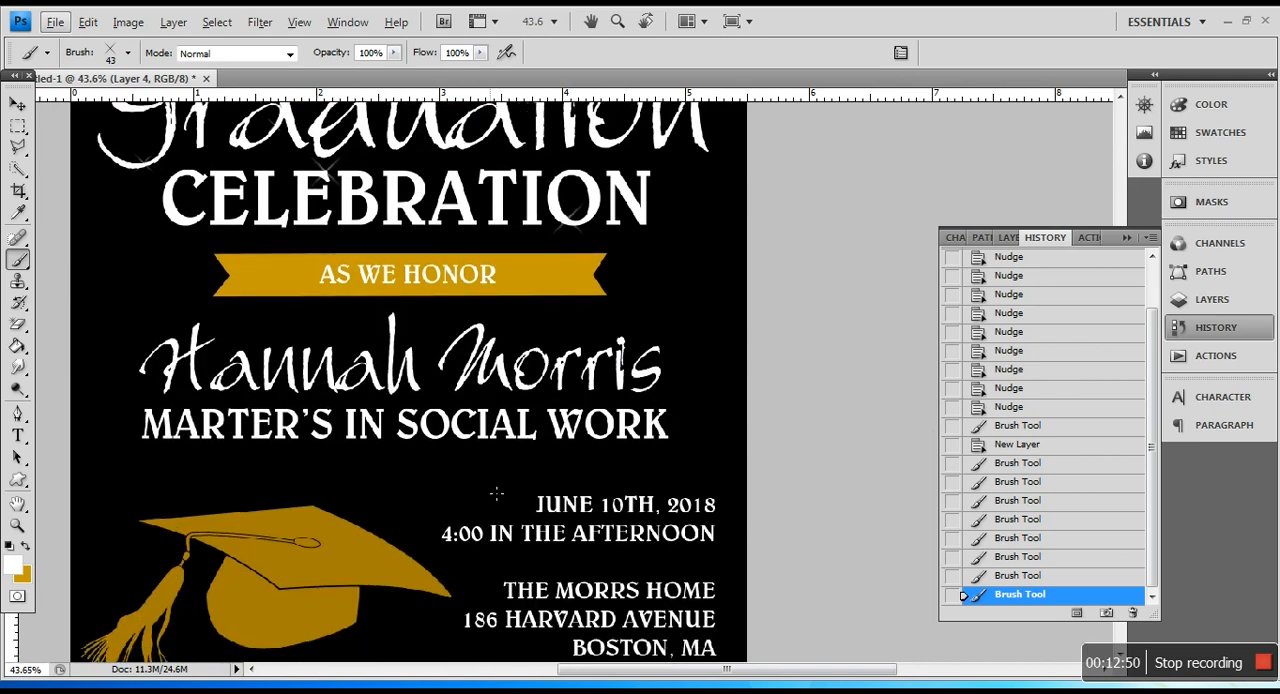
scroll(498, 492, "down", 5)
scroll(510, 480, "up", 10)
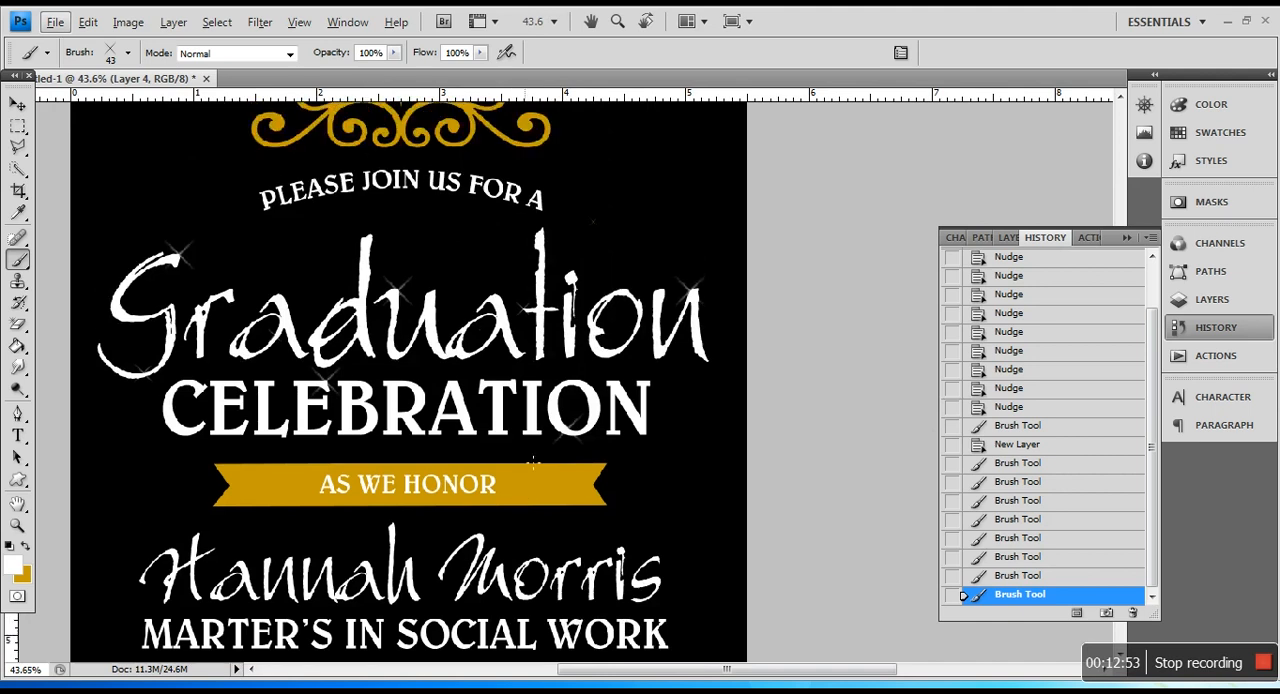
scroll(533, 460, "up", 4)
Step: Reset the colors to black and white and marquee-select the stray gold sparkle beside the end of PLEASE JOIN US FOR A
left_click(1008, 238)
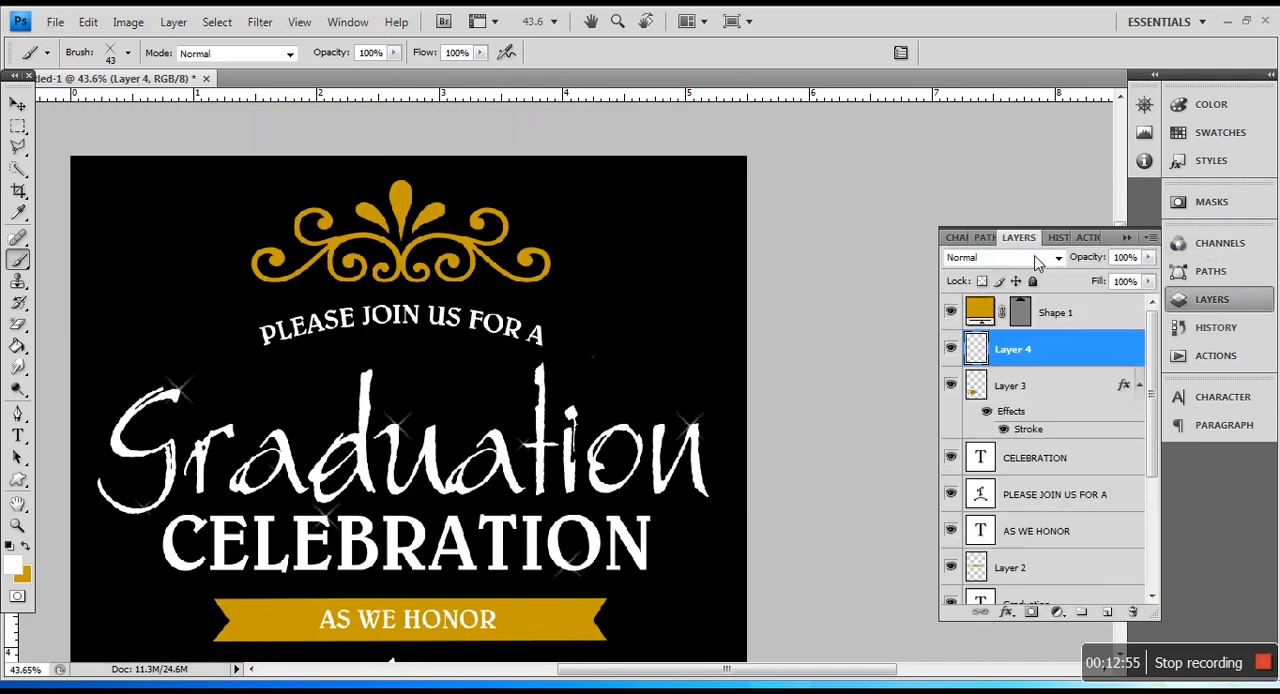
scroll(680, 323, "up", 5)
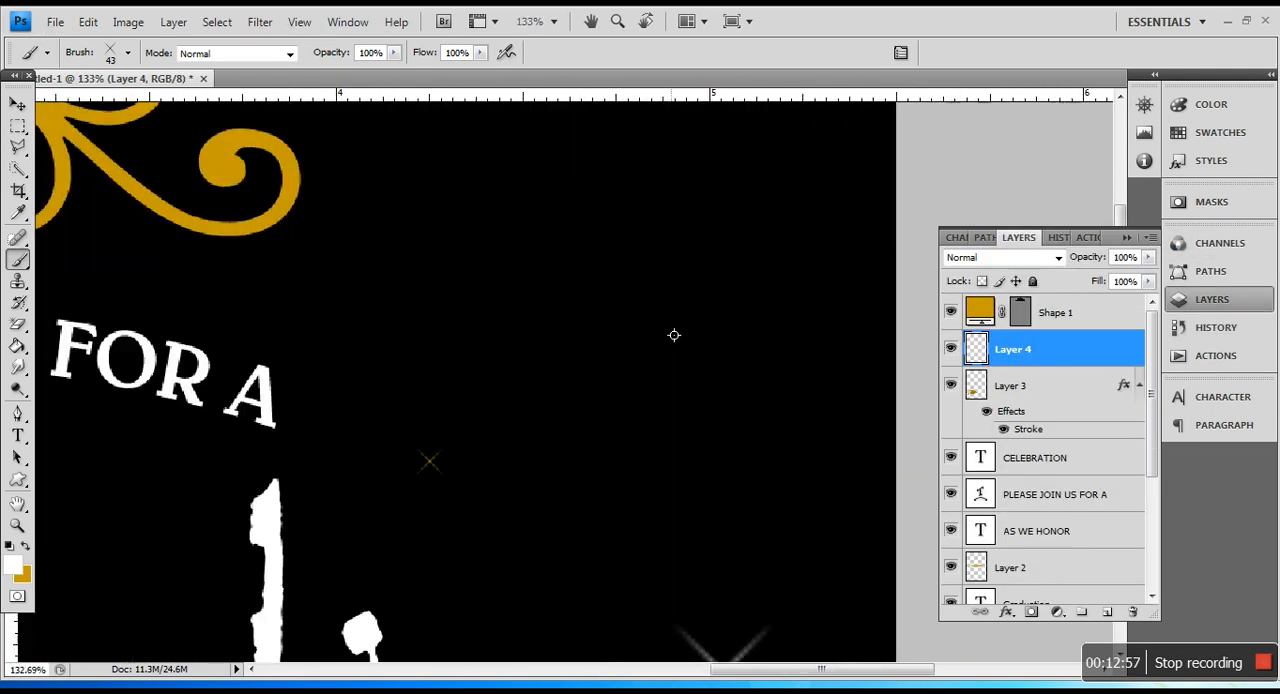
scroll(94, 504, "up", 1)
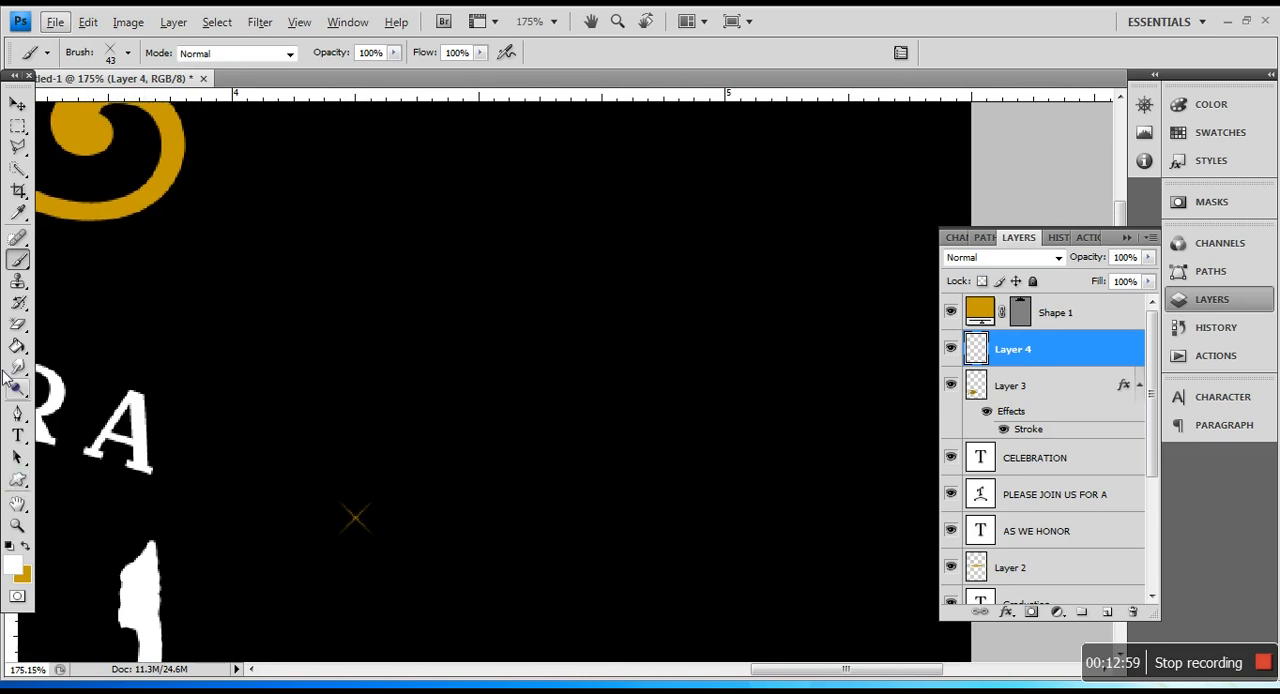
left_click(16, 130)
key("d")
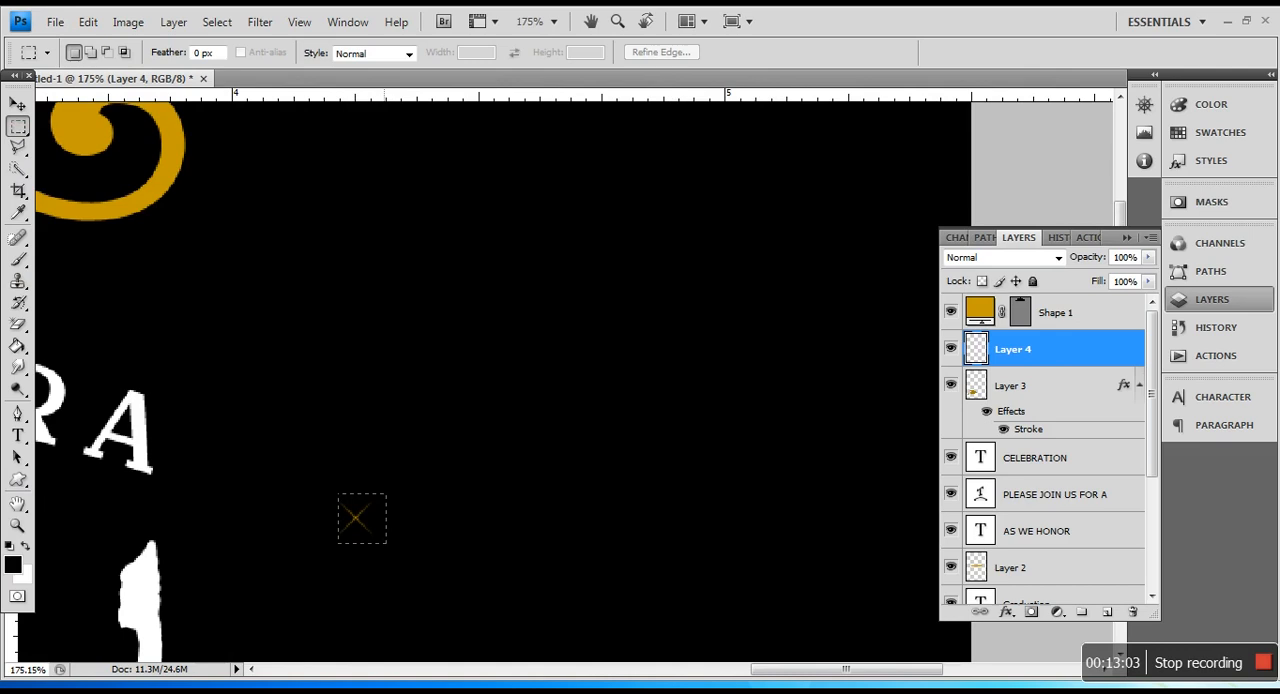
left_click_drag(386, 543, 386, 543)
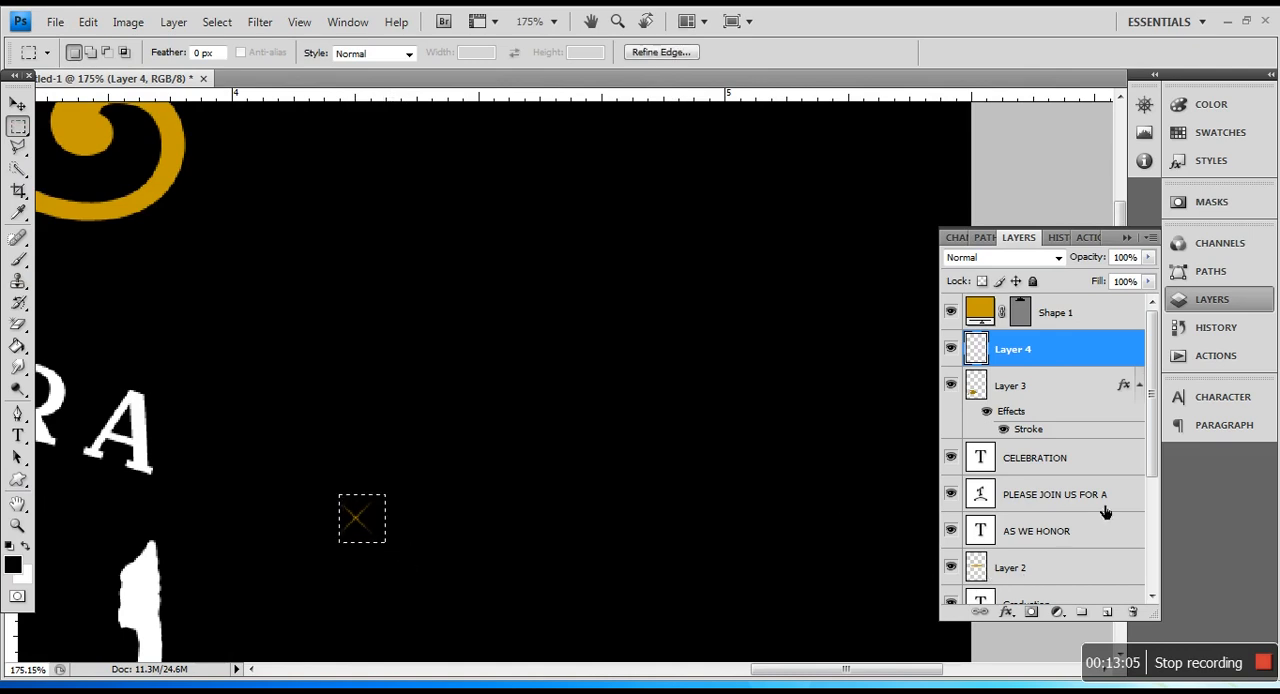
Step: Try to cover the stray gold sparkle by filling the selection with black on the Background layer, and deselect
left_click_drag(1151, 470, 1152, 589)
left_click(1075, 590)
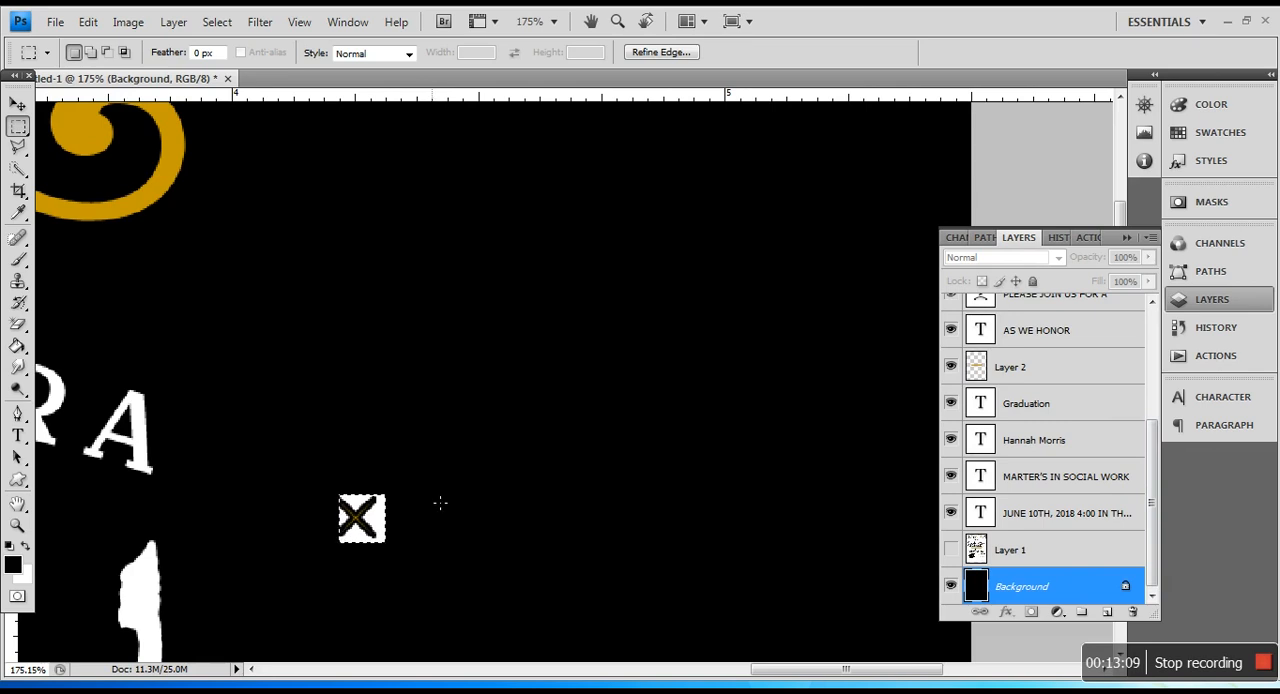
key("alt+BackSpace")
right_click(385, 462)
left_click(440, 114)
left_click_drag(1155, 481, 1160, 366)
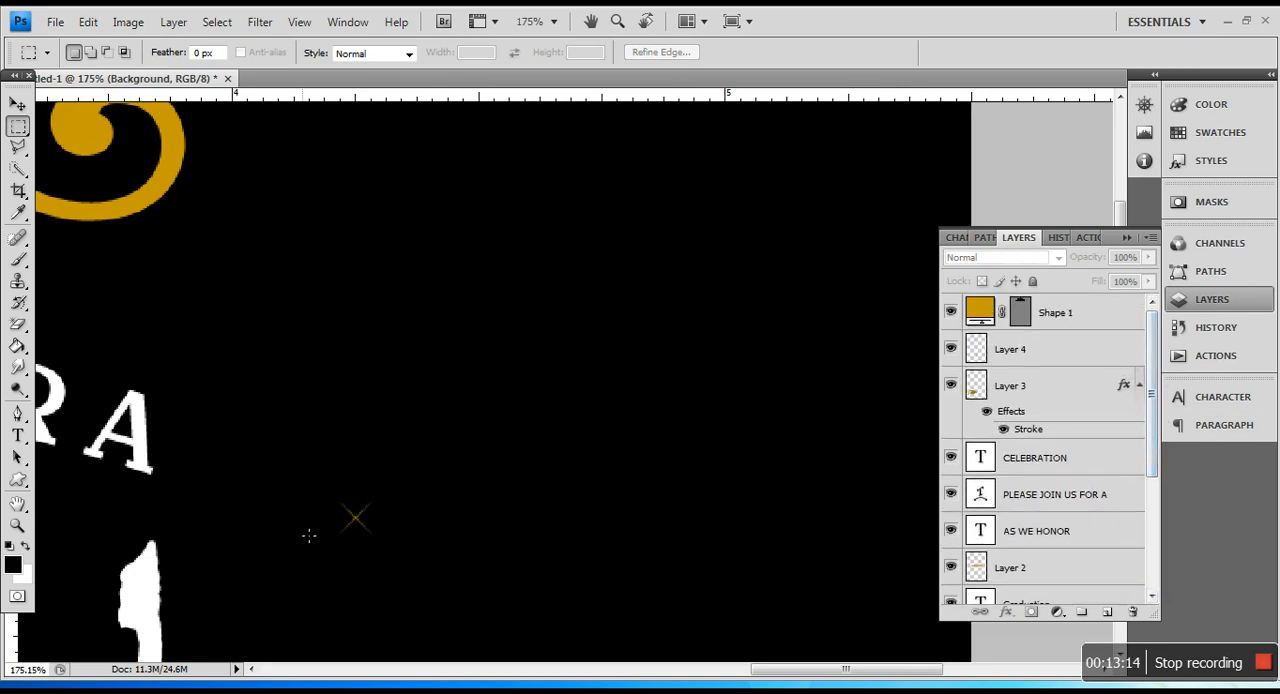
Step: Examine the upper half of the invitation, checking the stray gold mark and the white sparkles on the lettering
key("alt")
scroll(410, 515, "down", 3)
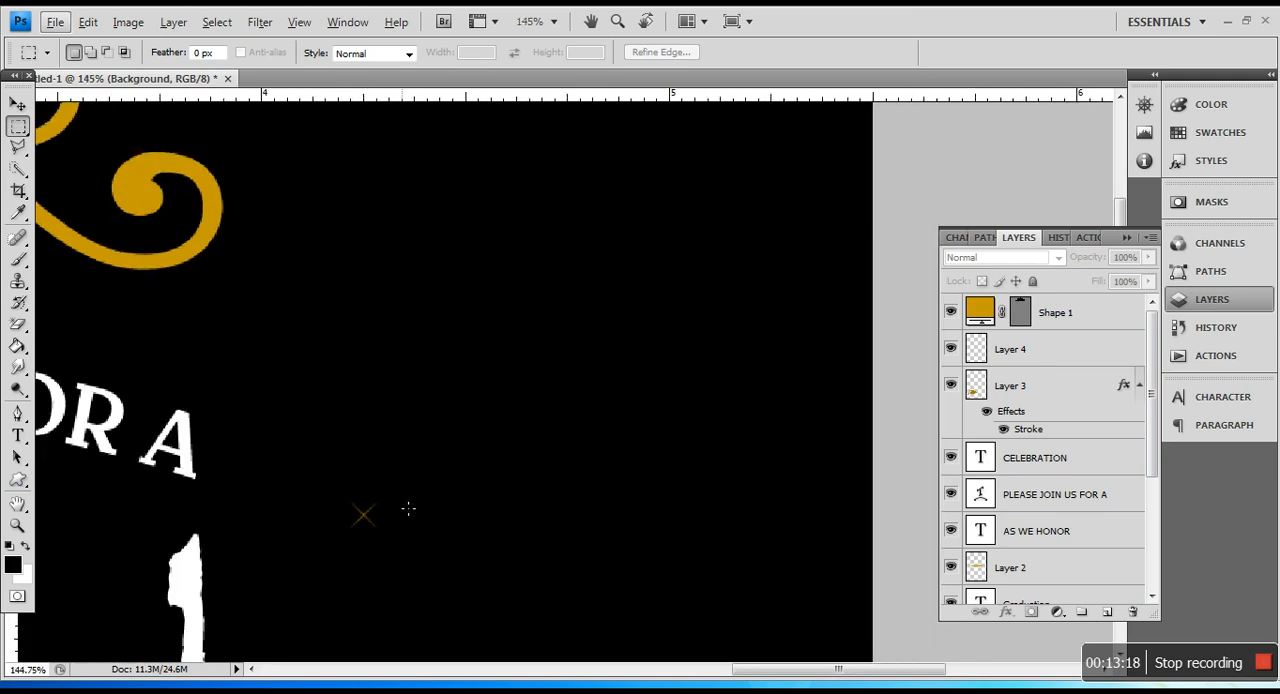
scroll(423, 536, "down", 1)
left_click_drag(657, 671, 575, 651)
scroll(575, 651, "down", 1)
scroll(578, 593, "down", 5)
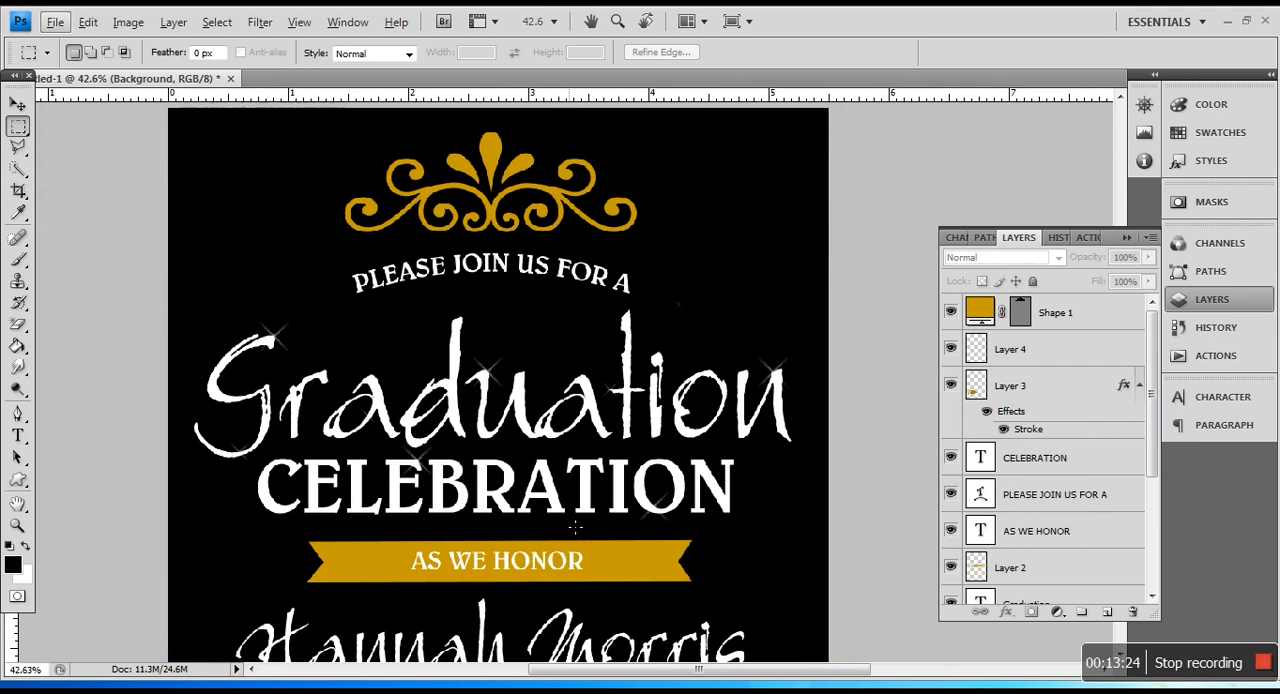
scroll(577, 525, "down", 1)
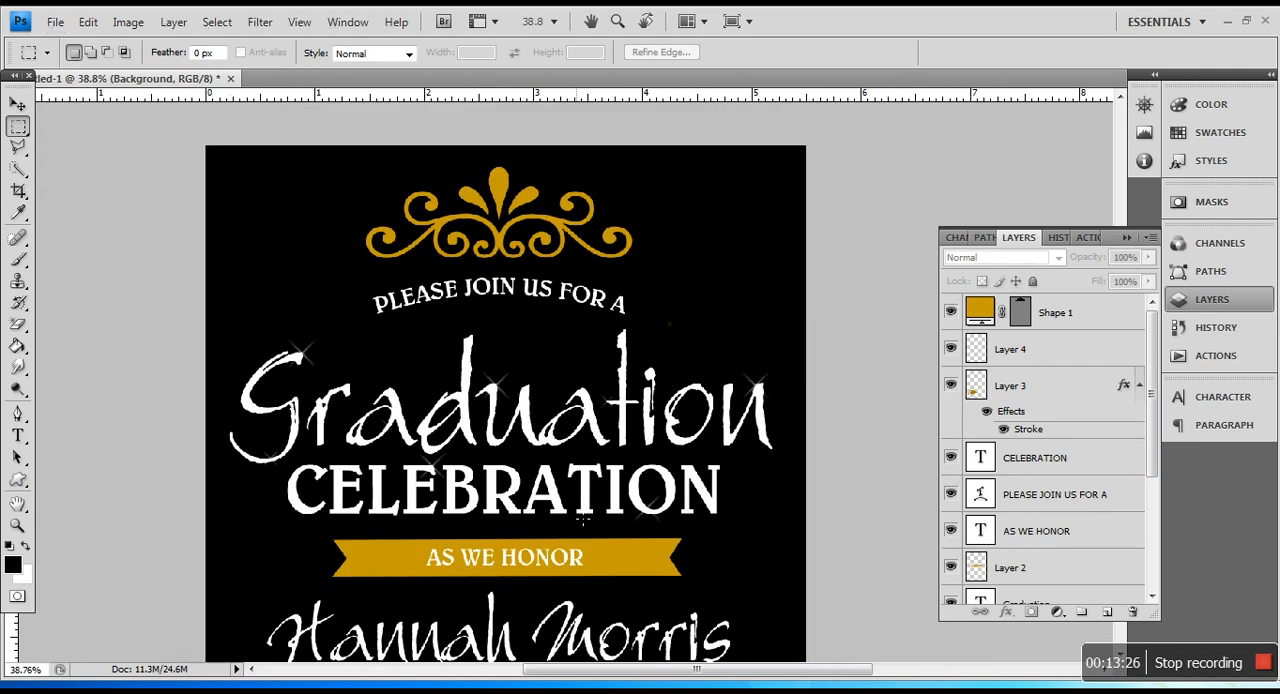
scroll(583, 520, "up", 2)
scroll(583, 520, "down", 1)
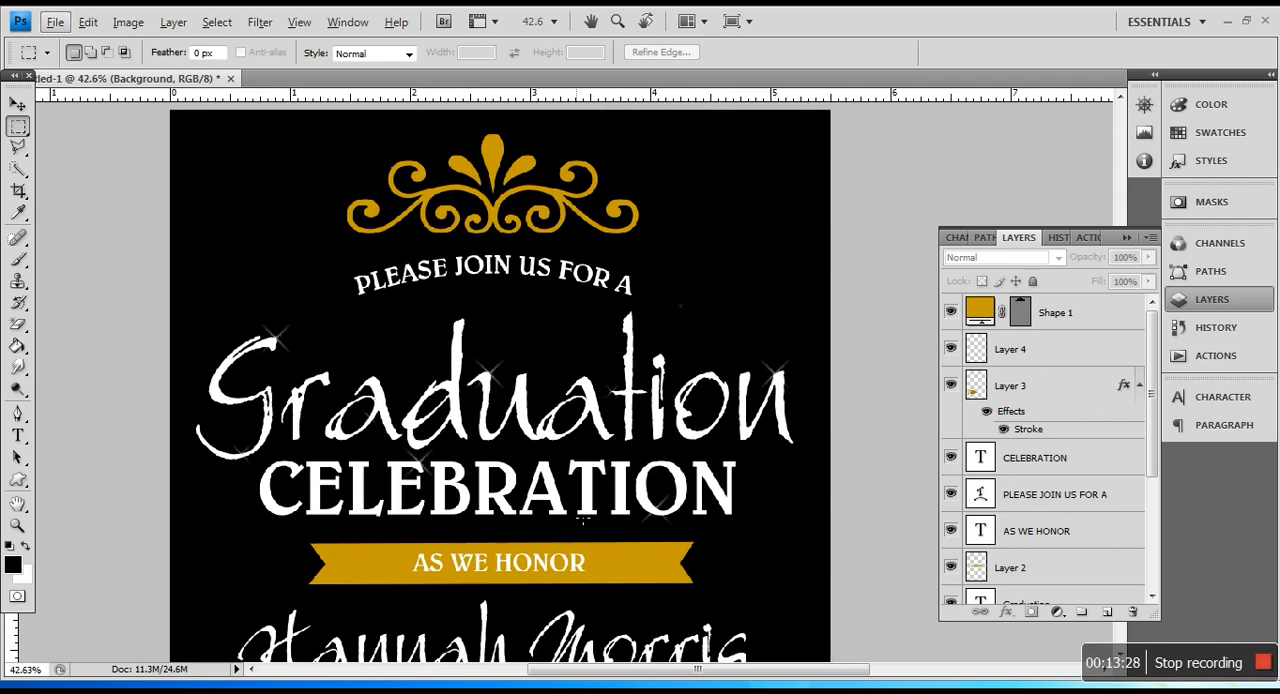
Step: Draw a small black rectangle shape above the Background layer, around the stray gold sparkle over the i in Graduation
scroll(714, 343, "up", 6)
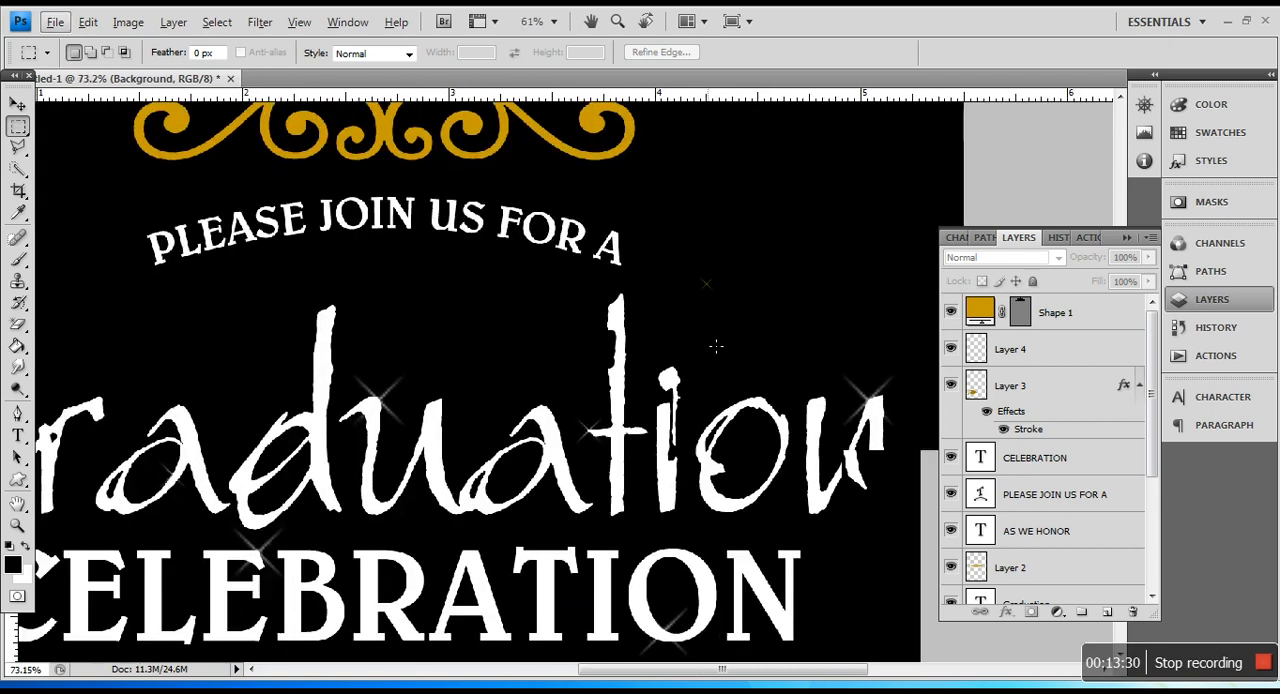
scroll(746, 343, "up", 1)
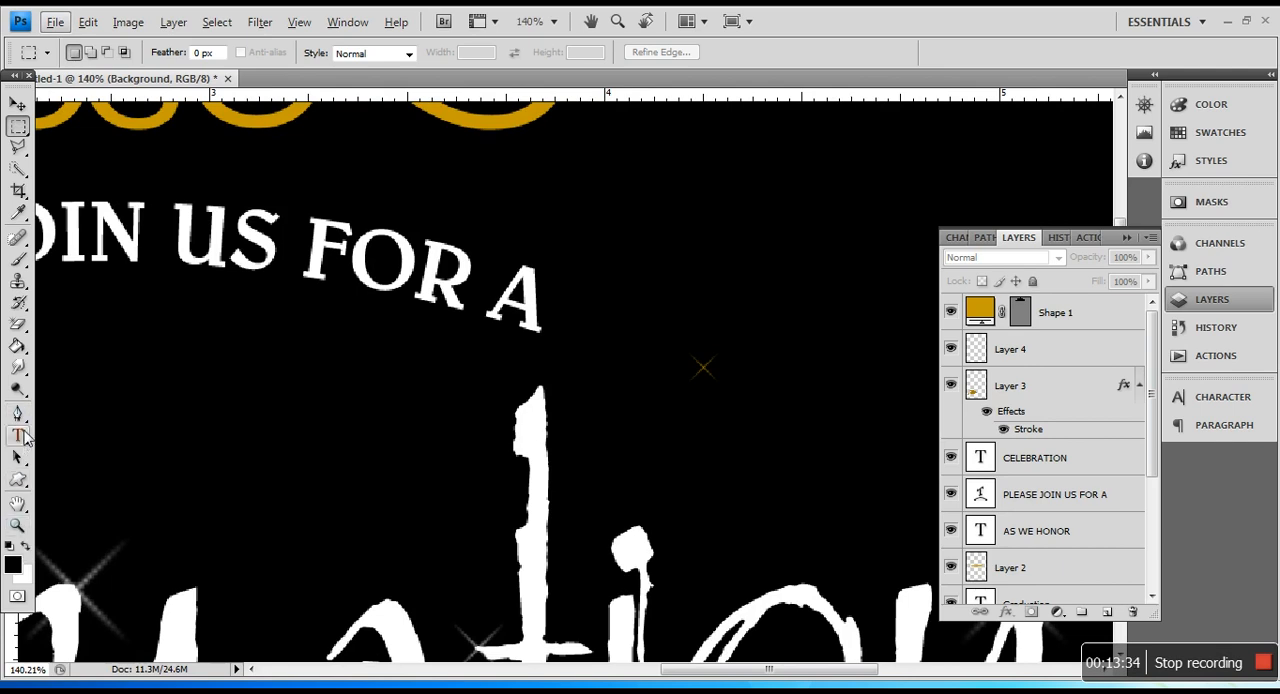
left_click(18, 479)
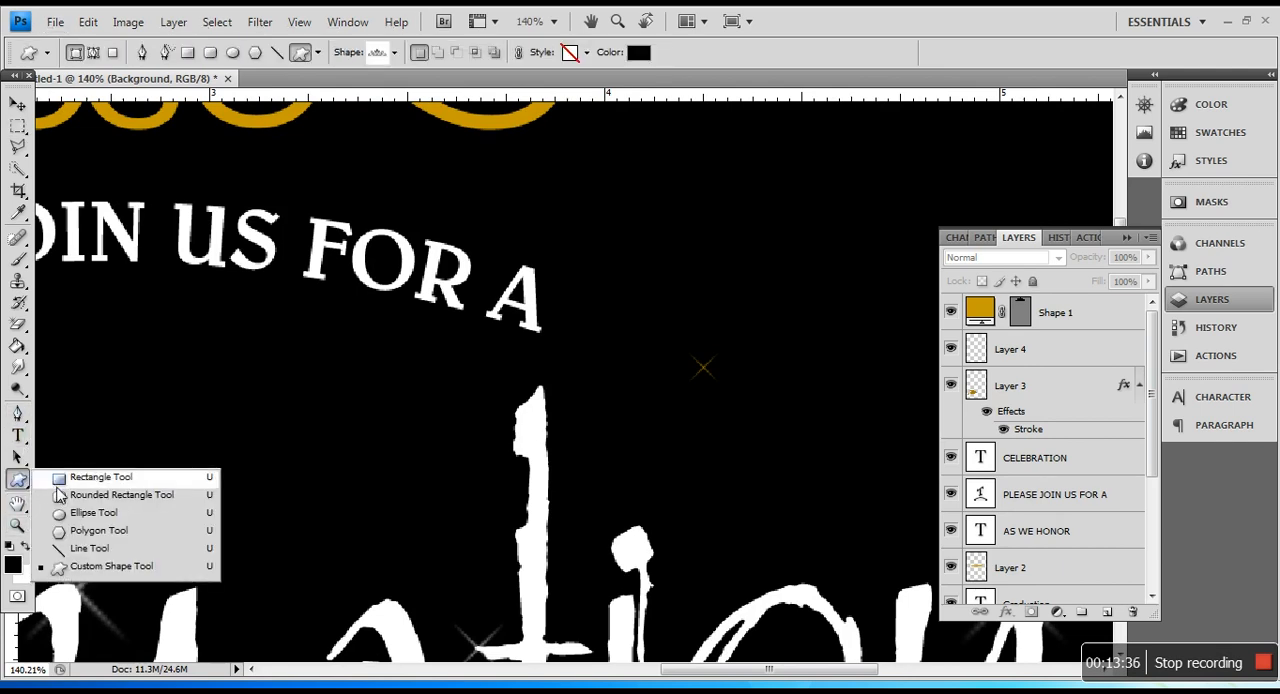
left_click(100, 477)
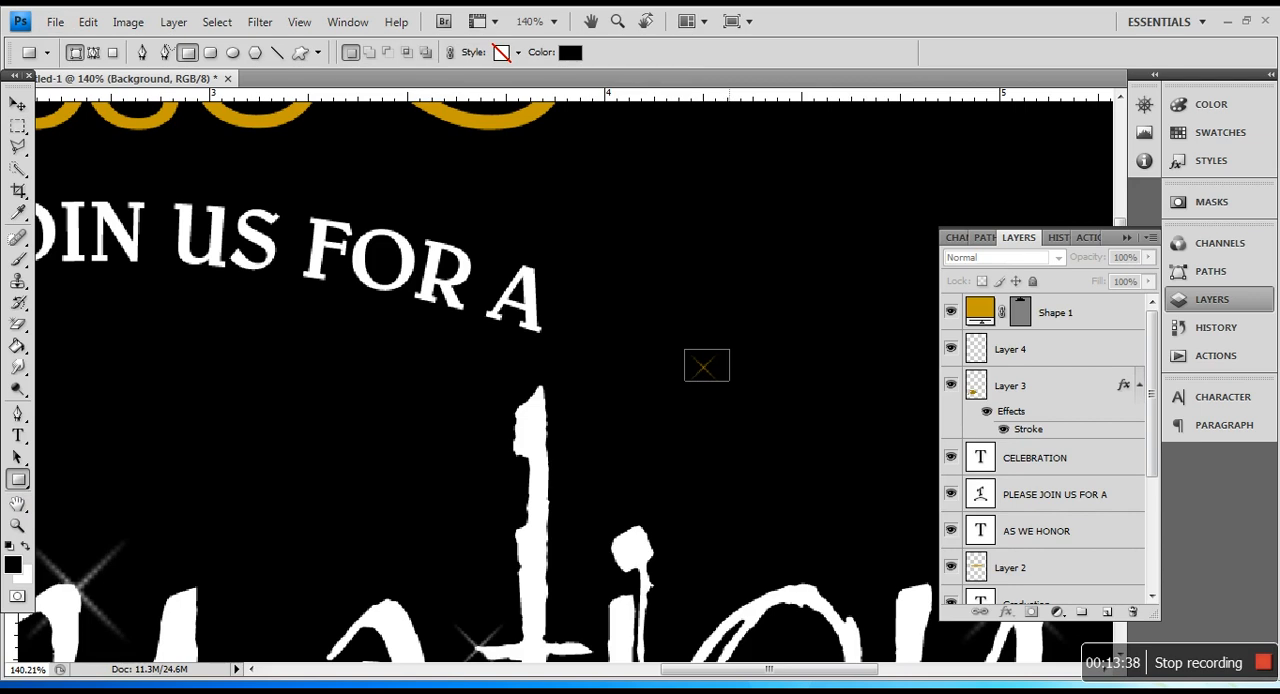
left_click_drag(729, 381, 729, 386)
key("Return")
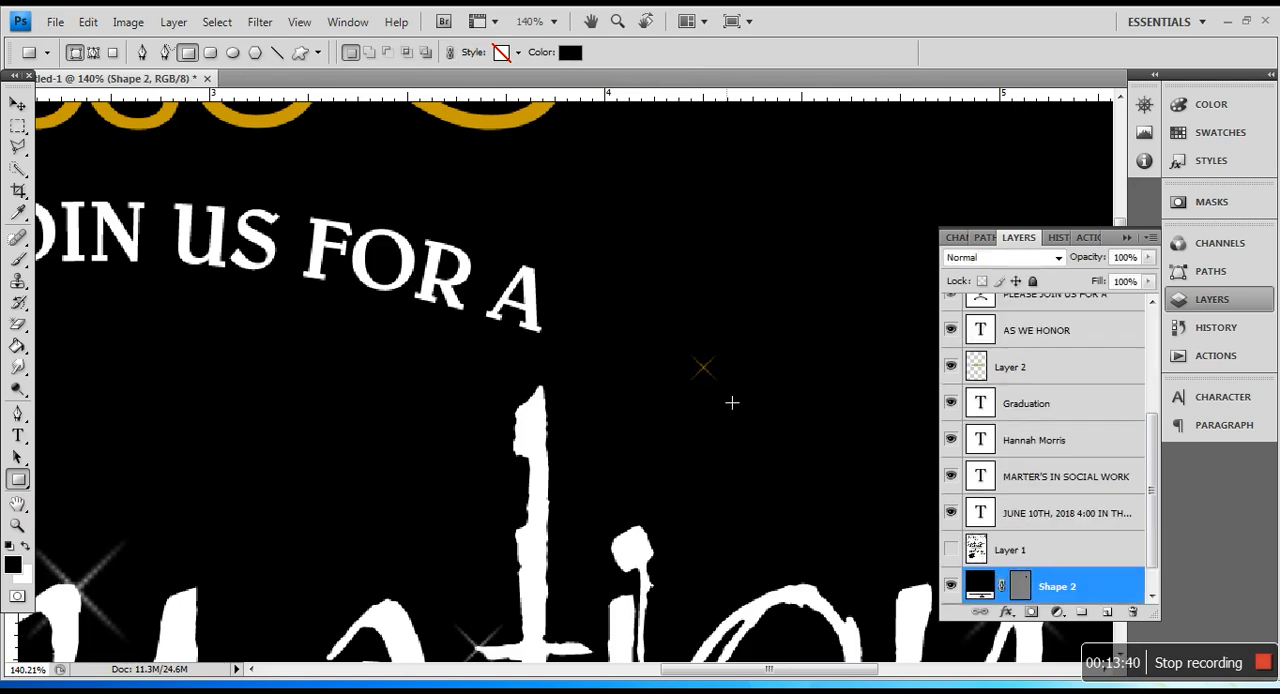
Step: Move the black rectangle's layer up to between Shape 1 and Layer 4 to cover the stray gold sparkle, and switch to the Polygonal Lasso tool
left_click_drag(1090, 587, 1110, 346)
scroll(1073, 420, "up", 3)
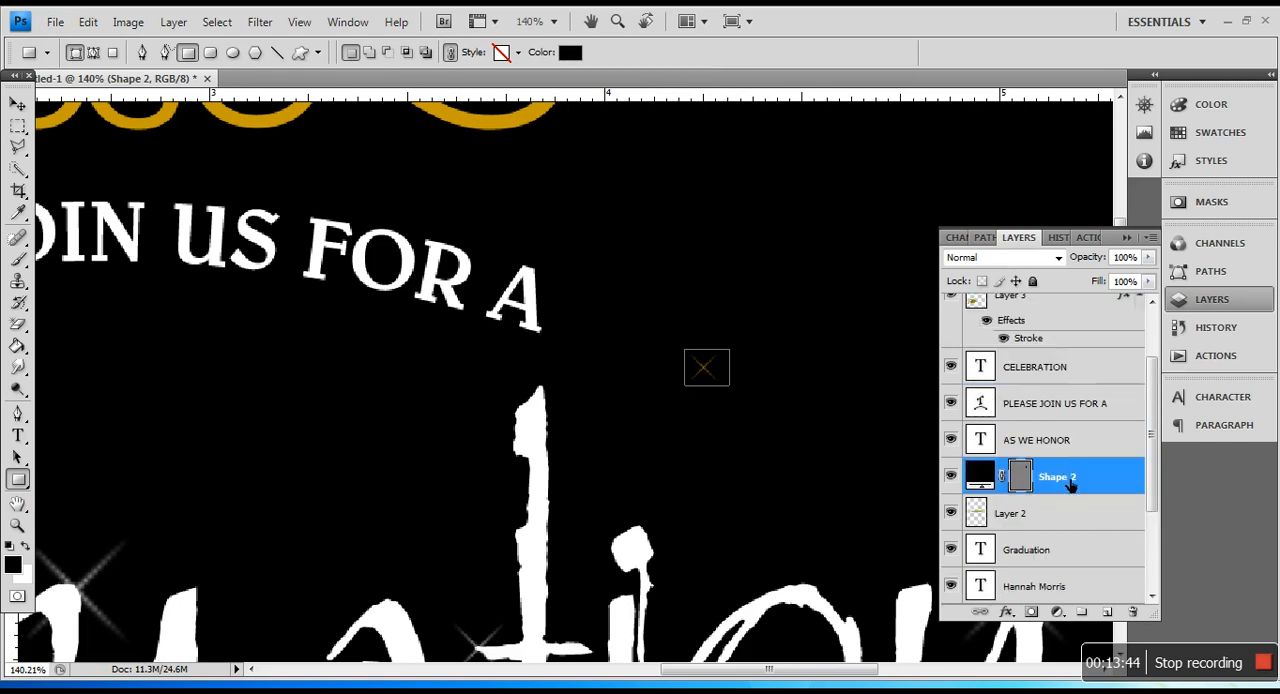
scroll(1078, 430, "up", 3)
left_click_drag(1076, 467, 1078, 328)
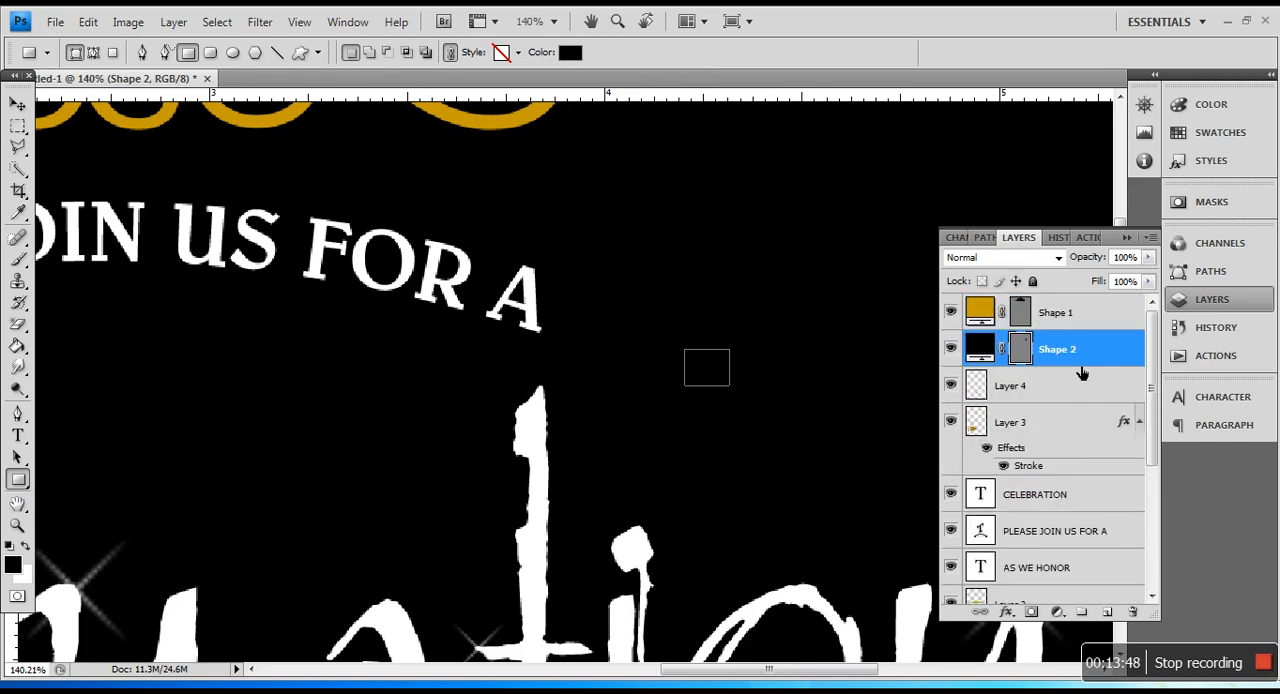
key("m")
scroll(726, 292, "down", 2)
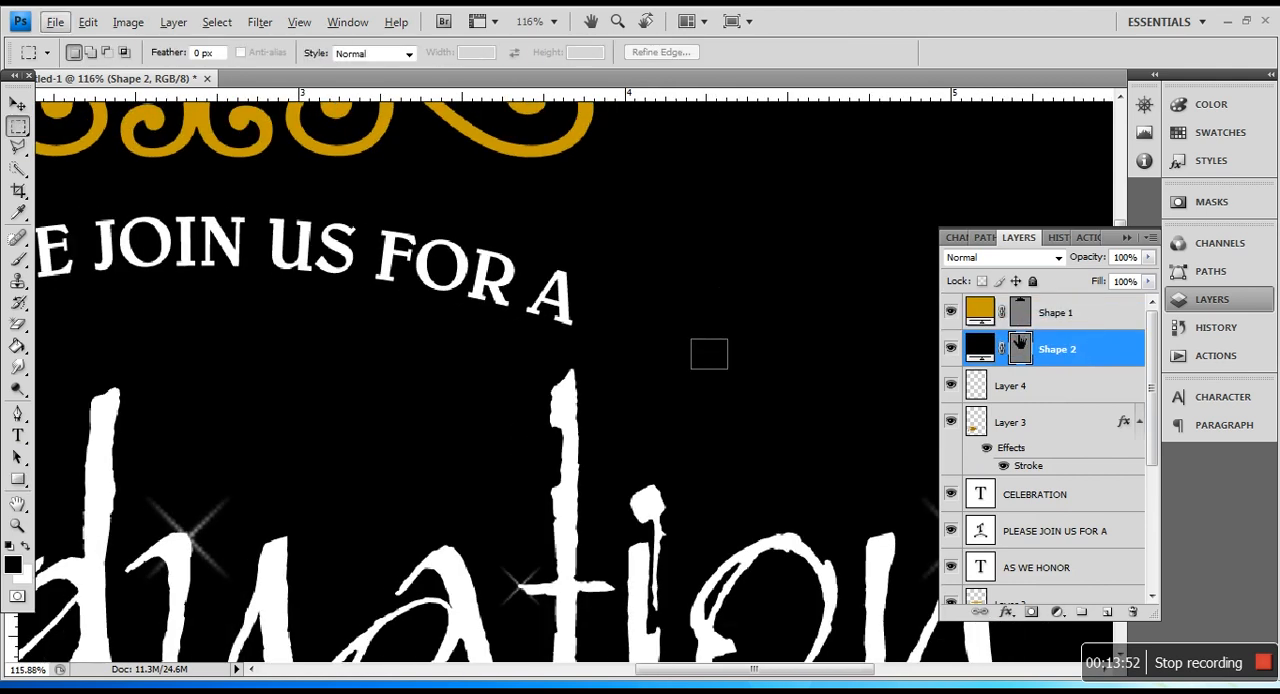
key("l")
Step: Examine the whole invitation from the gold ornament down to the RSVP lines, and collapse the layer list to clear the view
scroll(524, 244, "down", 5)
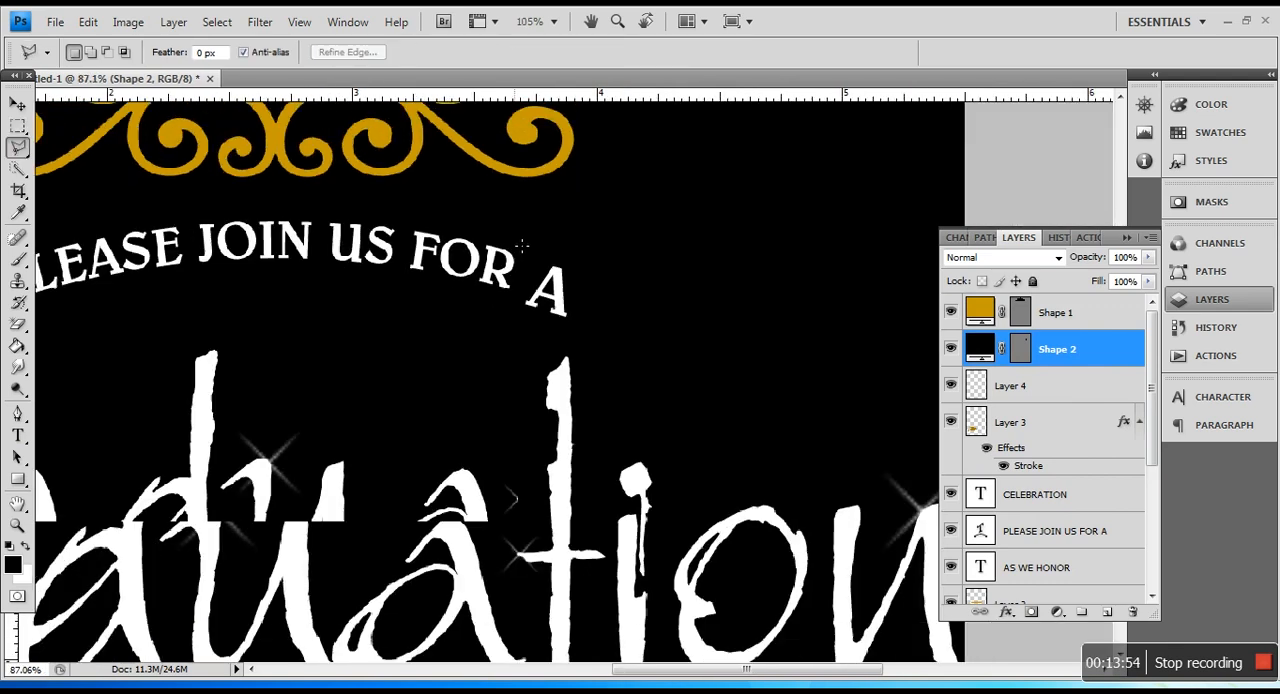
scroll(524, 244, "down", 4)
scroll(531, 300, "up", 1)
scroll(533, 297, "down", 10)
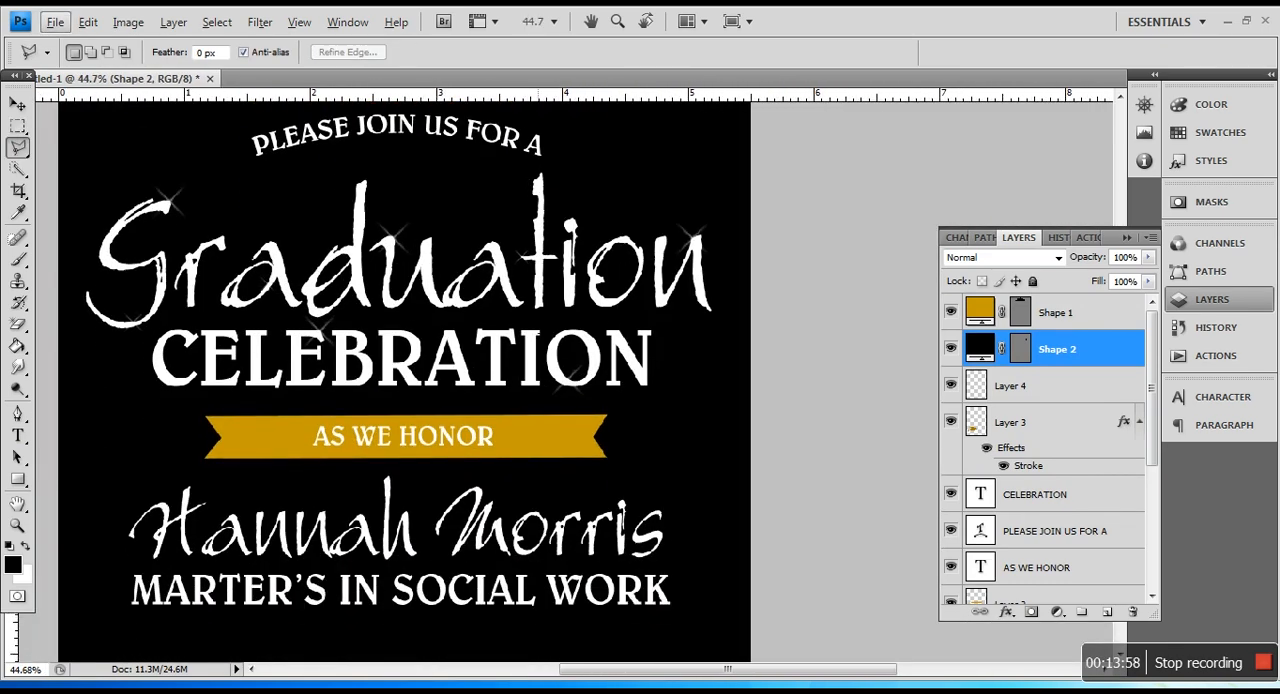
scroll(549, 343, "down", 6)
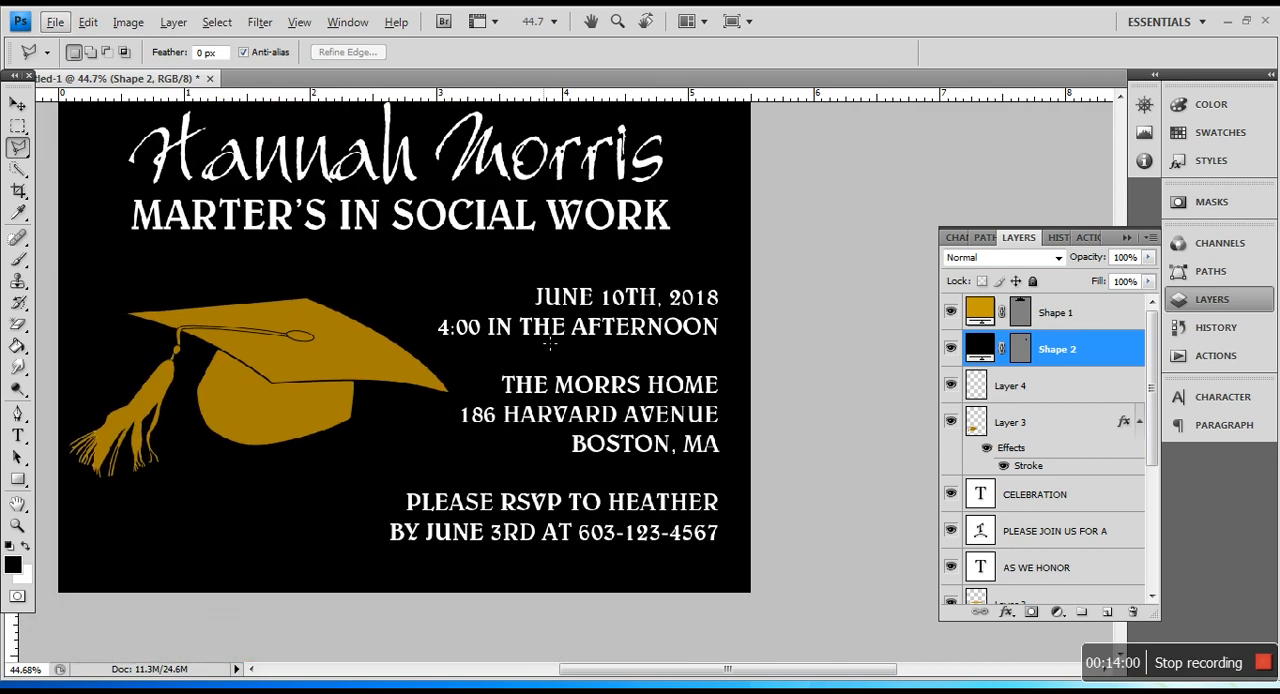
scroll(549, 343, "up", 18)
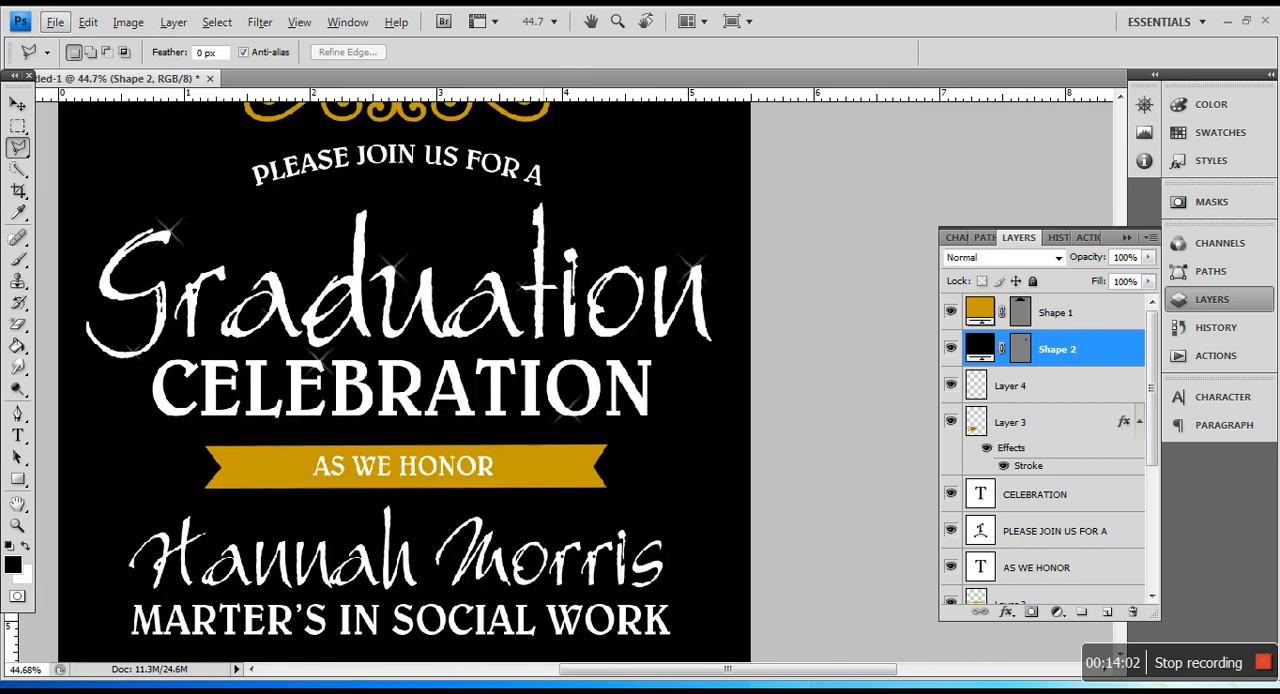
scroll(549, 343, "up", 2)
left_click_drag(836, 678, 801, 677)
left_click(1127, 238)
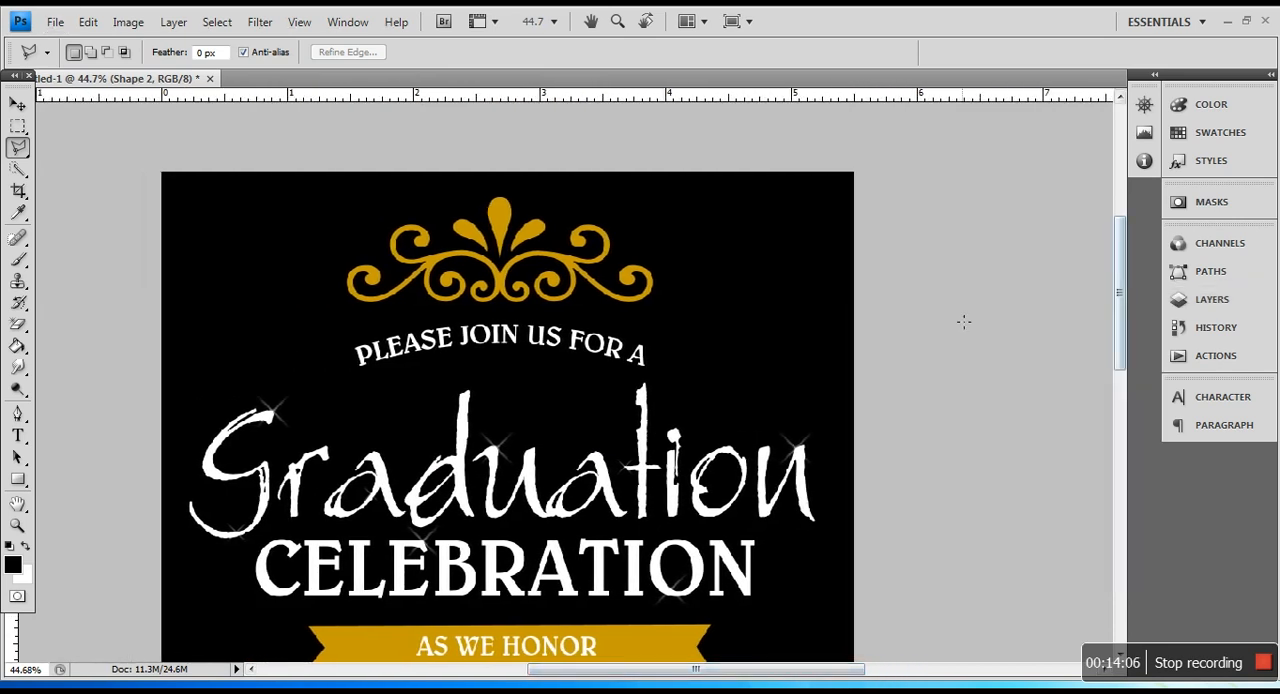
scroll(932, 353, "down", 4)
left_click_drag(1120, 266, 1106, 288)
Step: Save the invitation to the Desktop as Graduation Inv in Photoshop format with its layers kept
left_click(55, 22)
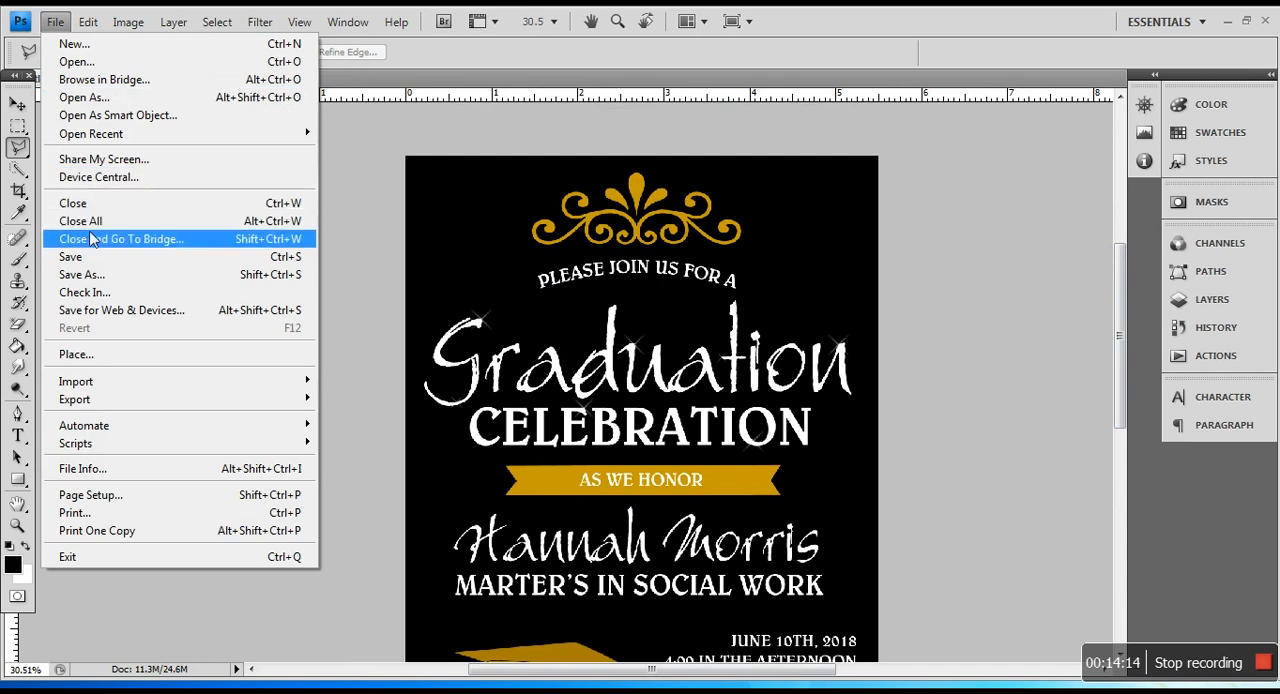
left_click(66, 274)
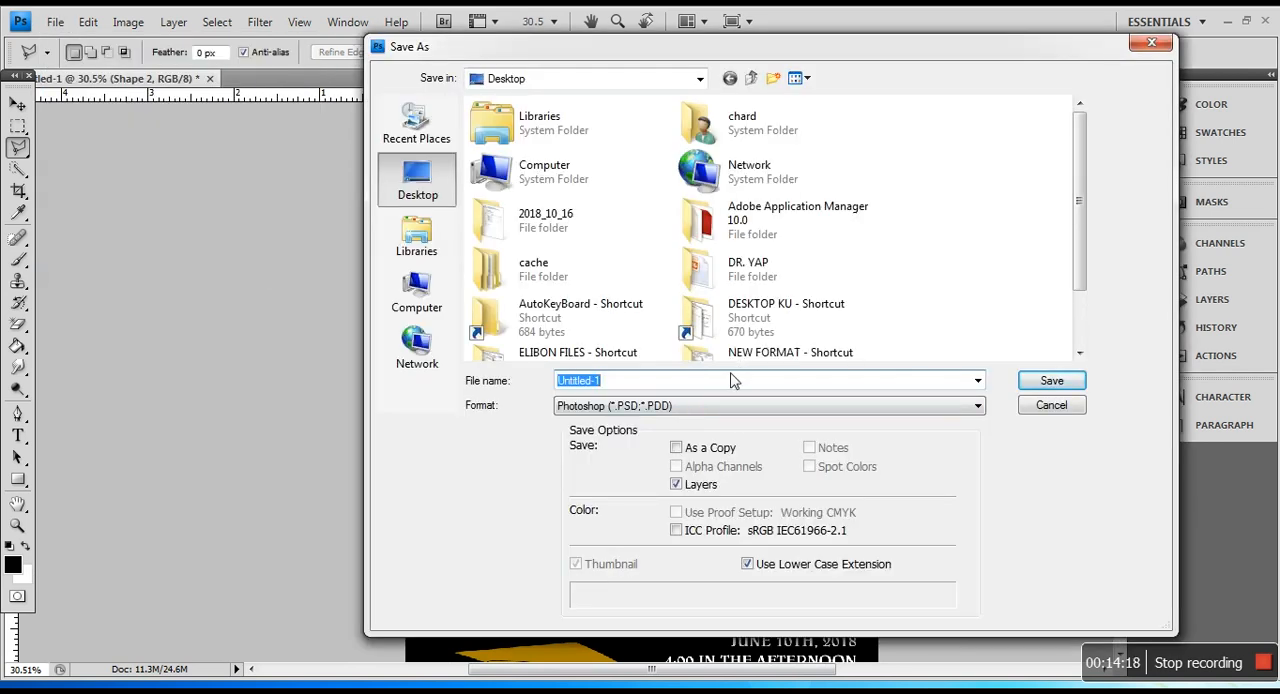
type("Graduation Inv")
left_click(1048, 380)
left_click(680, 236)
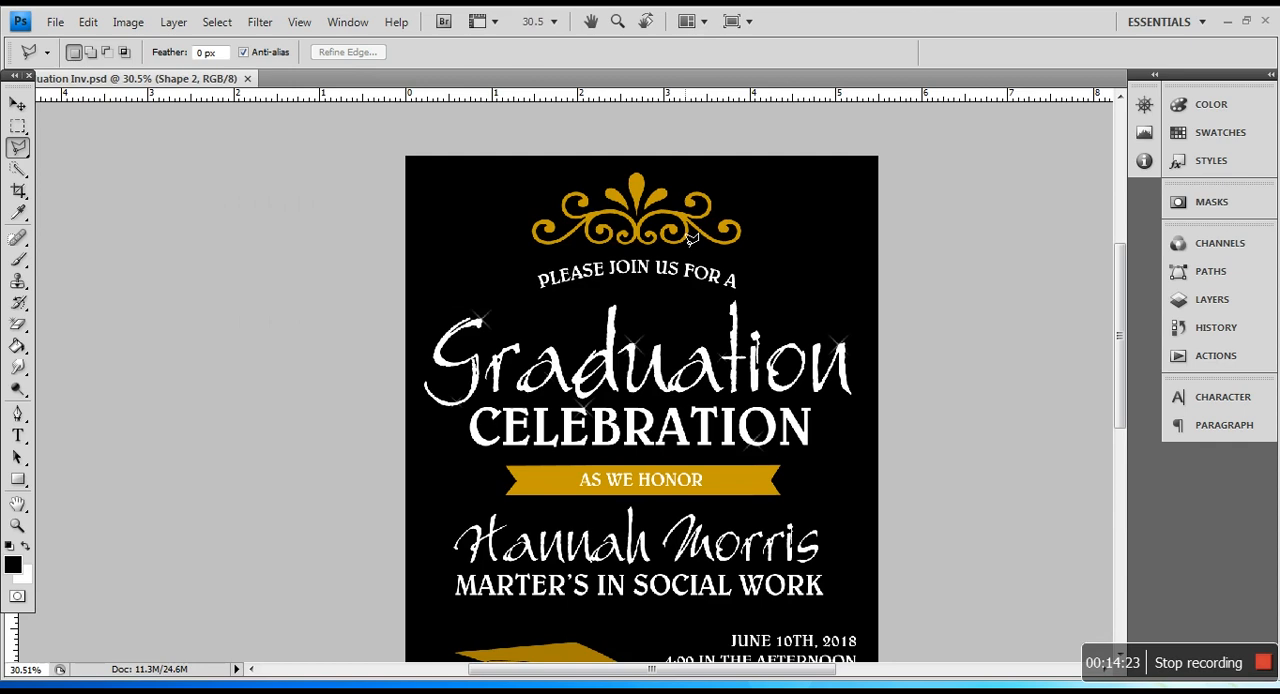